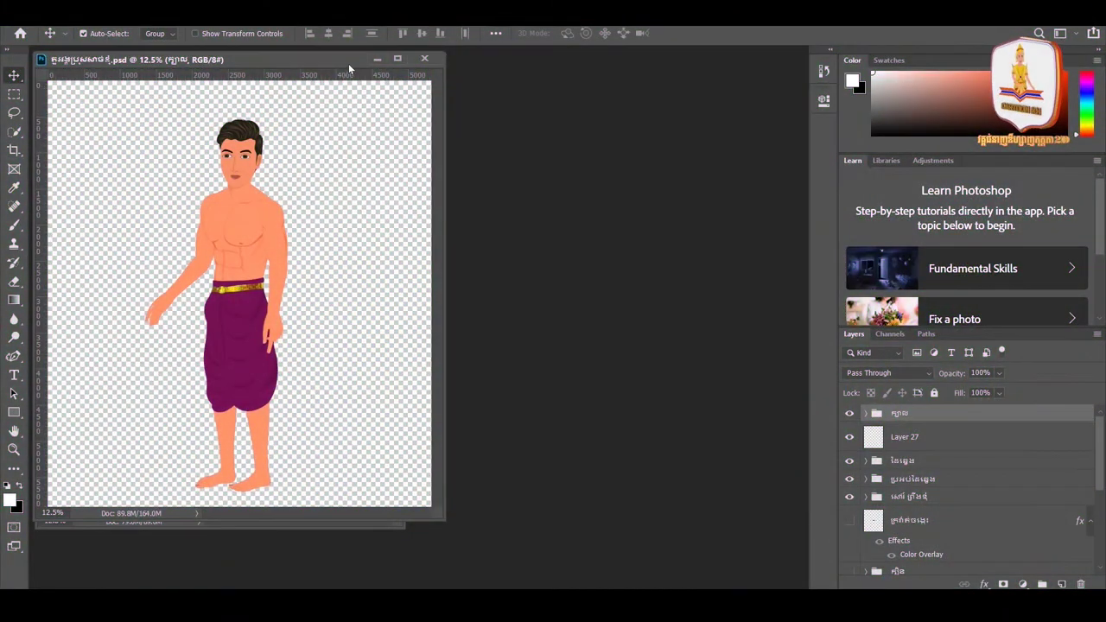
Move the man's document window to the right so the woman's document shows behind it
drag(348, 63, 642, 89)
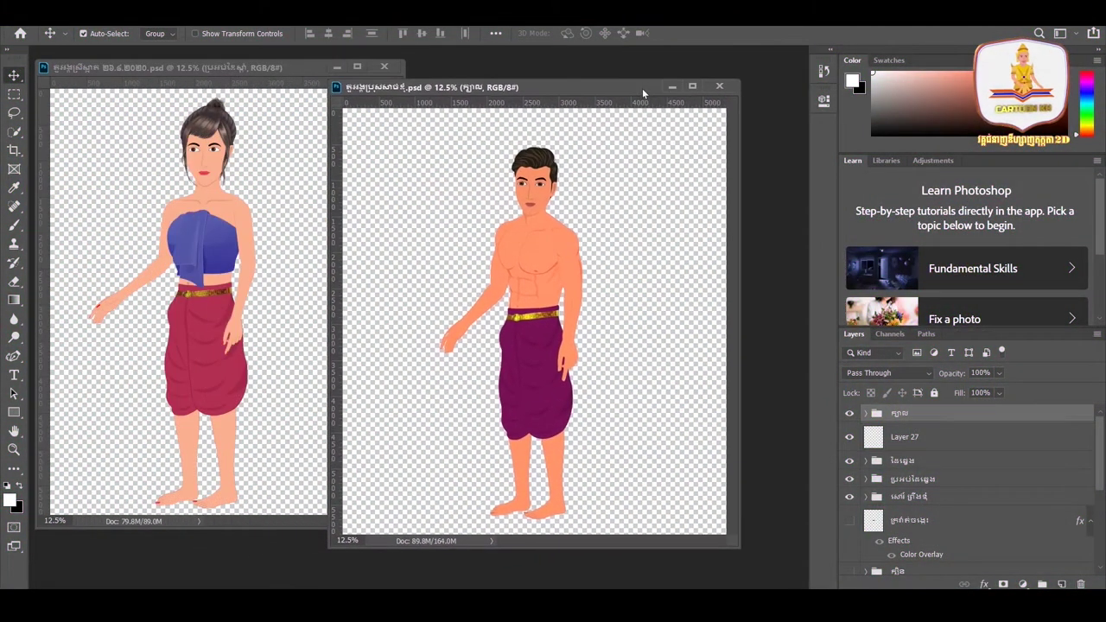
Arrange the woman's and man's document windows side by side, with the man's in front
drag(295, 73, 287, 84)
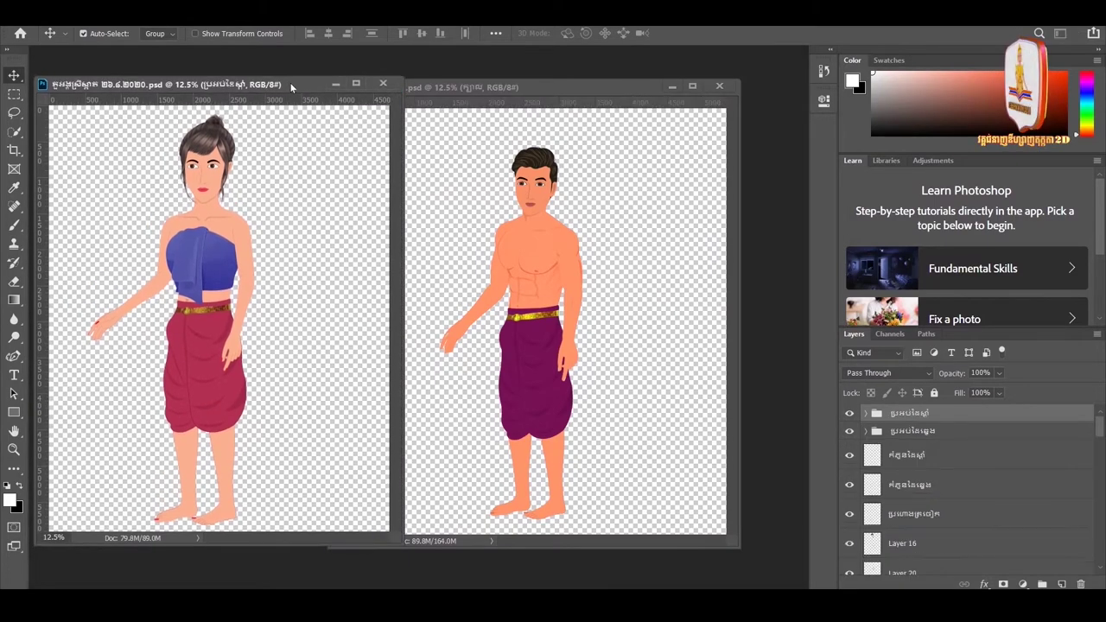
click(498, 86)
drag(499, 88, 494, 82)
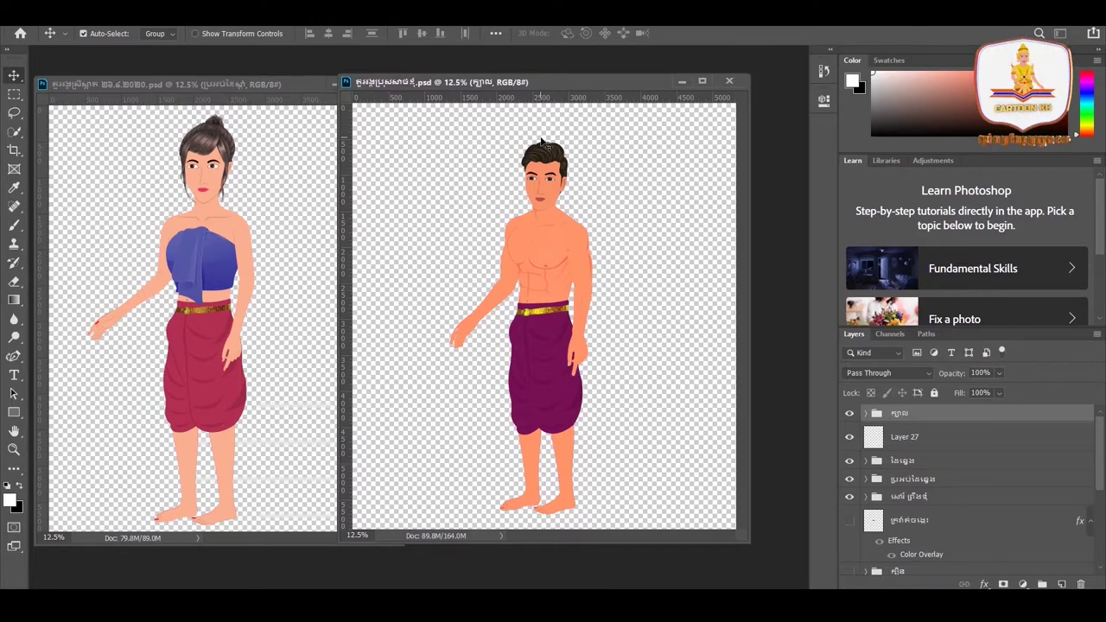
Marquee-select the man's layer groups, shift his whole figure slightly upward, then deselect
drag(415, 146, 618, 467)
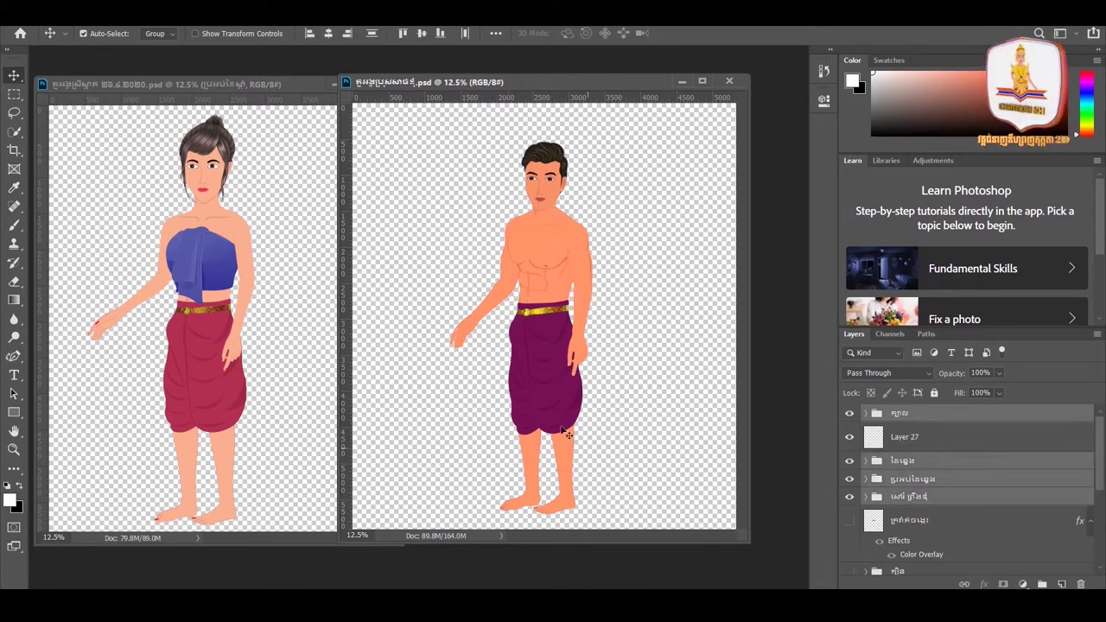
drag(566, 435, 566, 431)
click(622, 404)
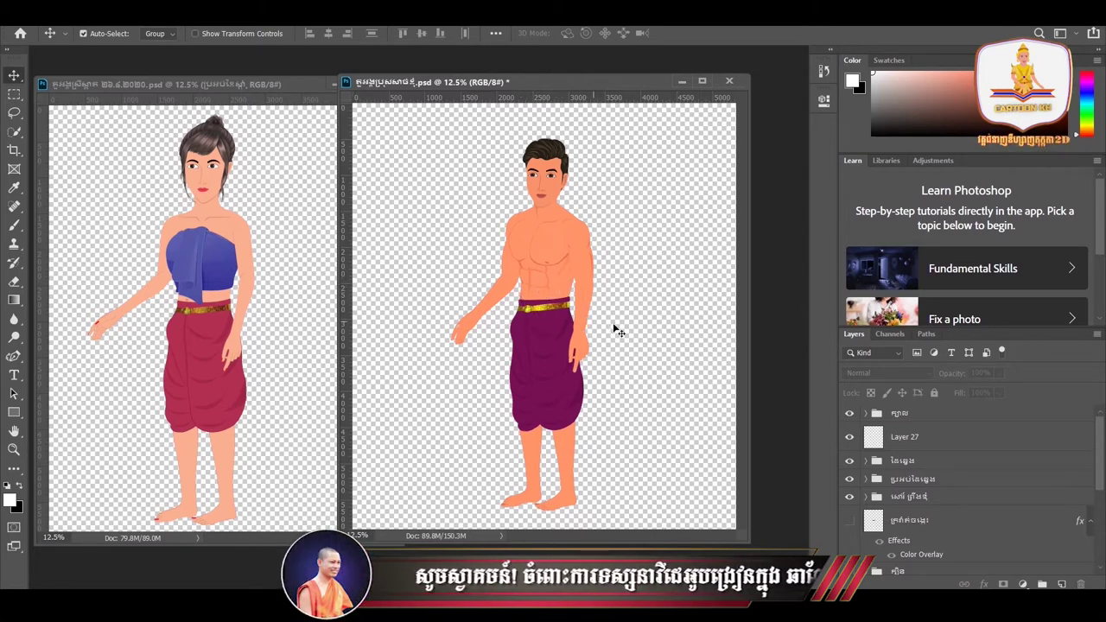
mouse_move(422, 154)
mouse_down()
mouse_move(616, 434)
mouse_move(619, 466)
mouse_up()
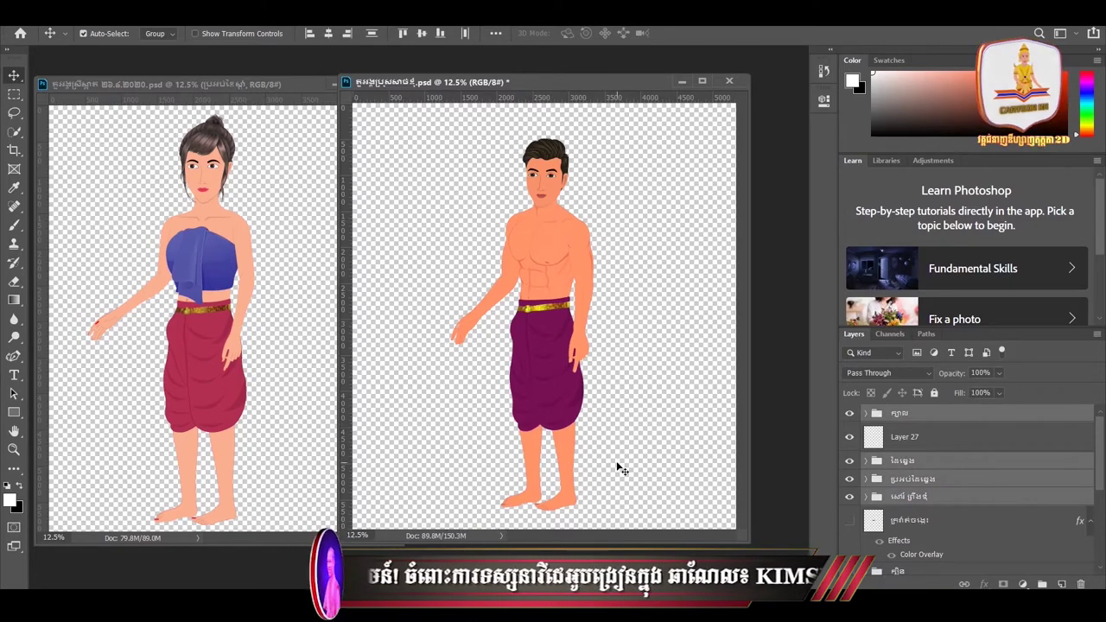
click(636, 415)
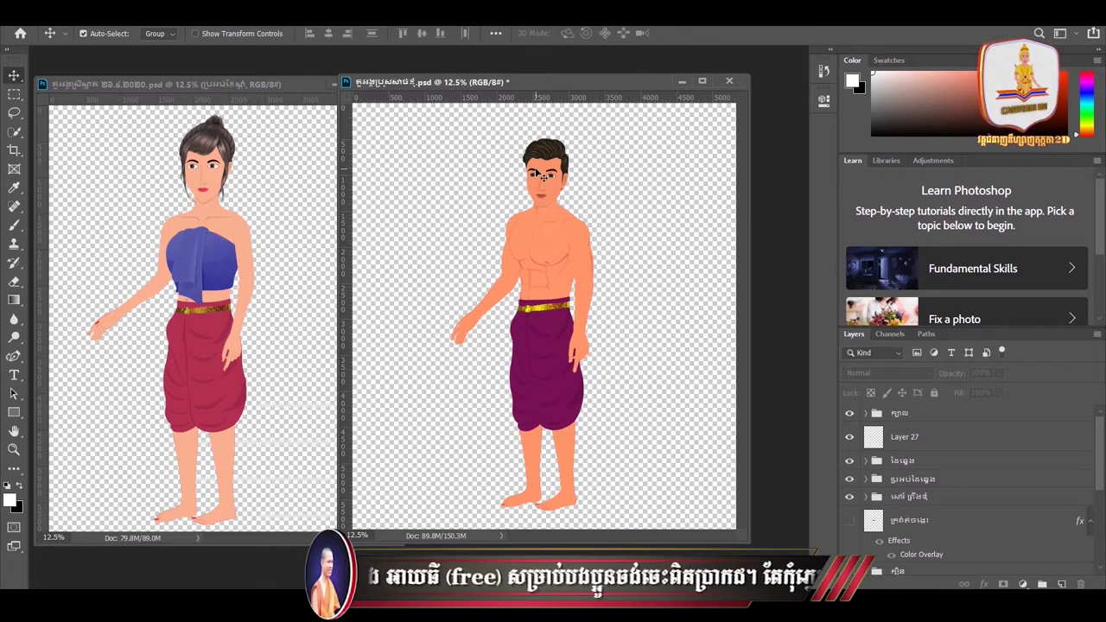
scroll(535, 168, up, 2)
scroll(534, 165, up, 2)
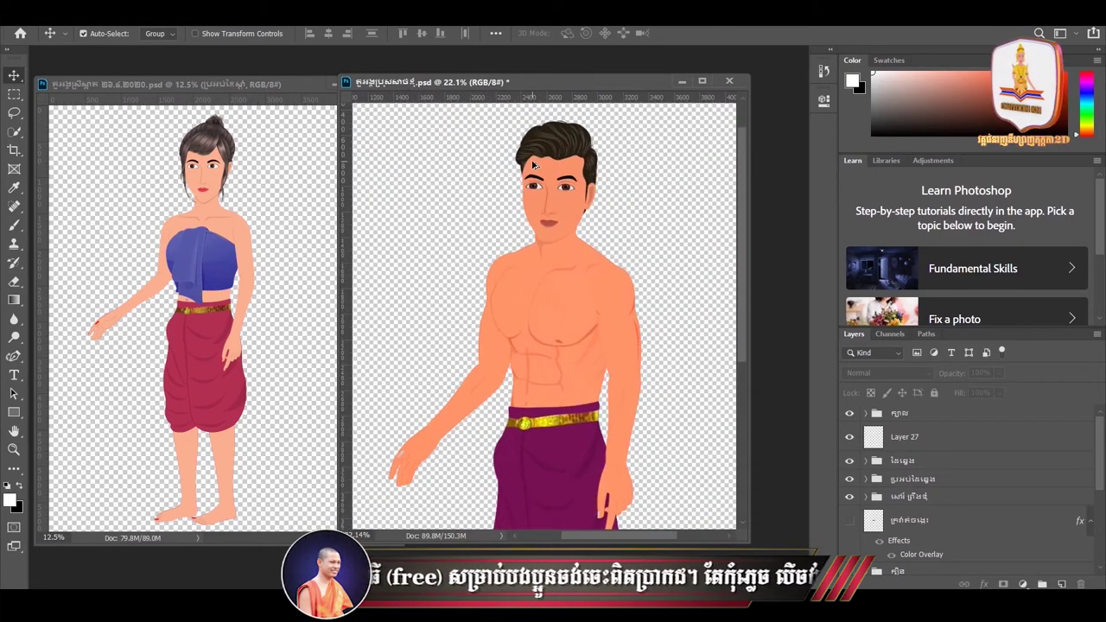
scroll(536, 165, up, 1)
scroll(540, 164, up, 2)
scroll(544, 164, up, 1)
drag(546, 164, 547, 177)
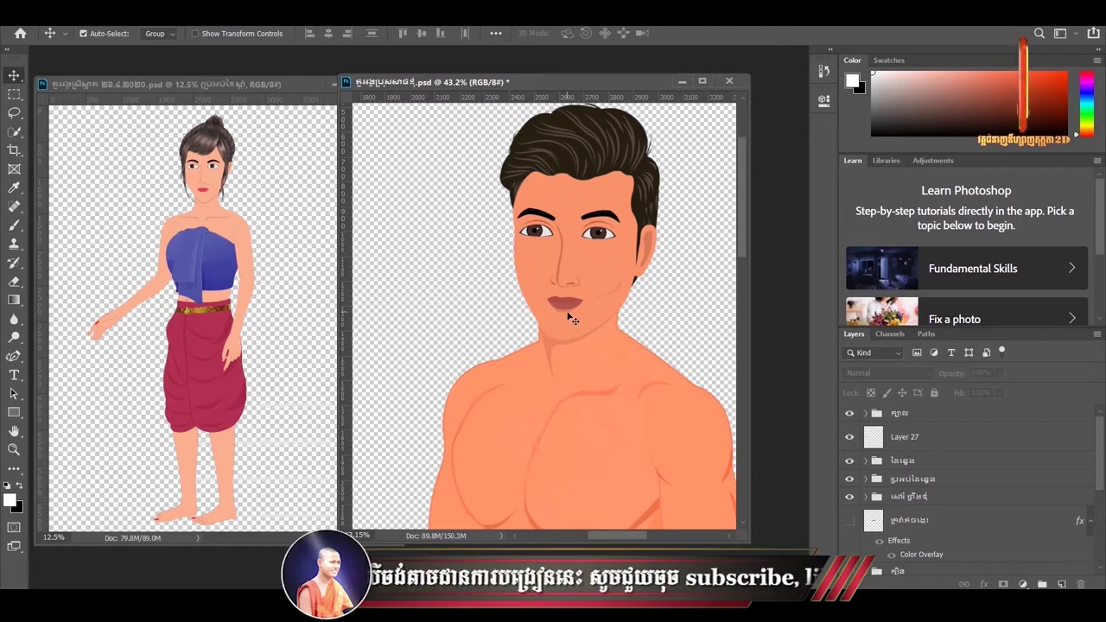
scroll(569, 318, down, 1)
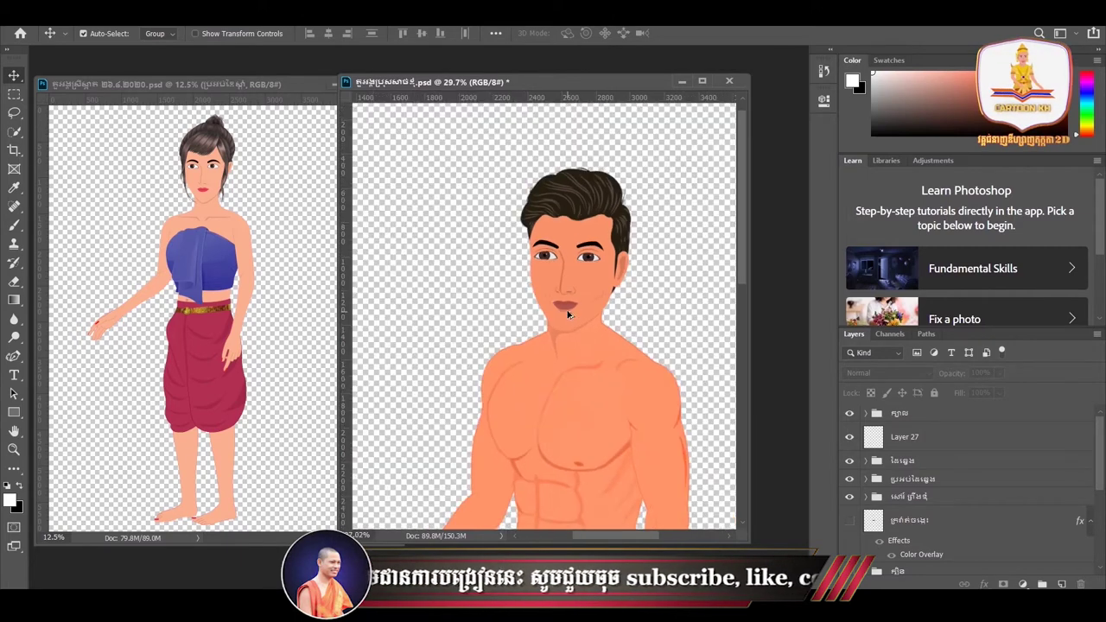
scroll(567, 307, down, 1)
scroll(564, 289, down, 1)
scroll(562, 275, down, 1)
scroll(561, 268, down, 1)
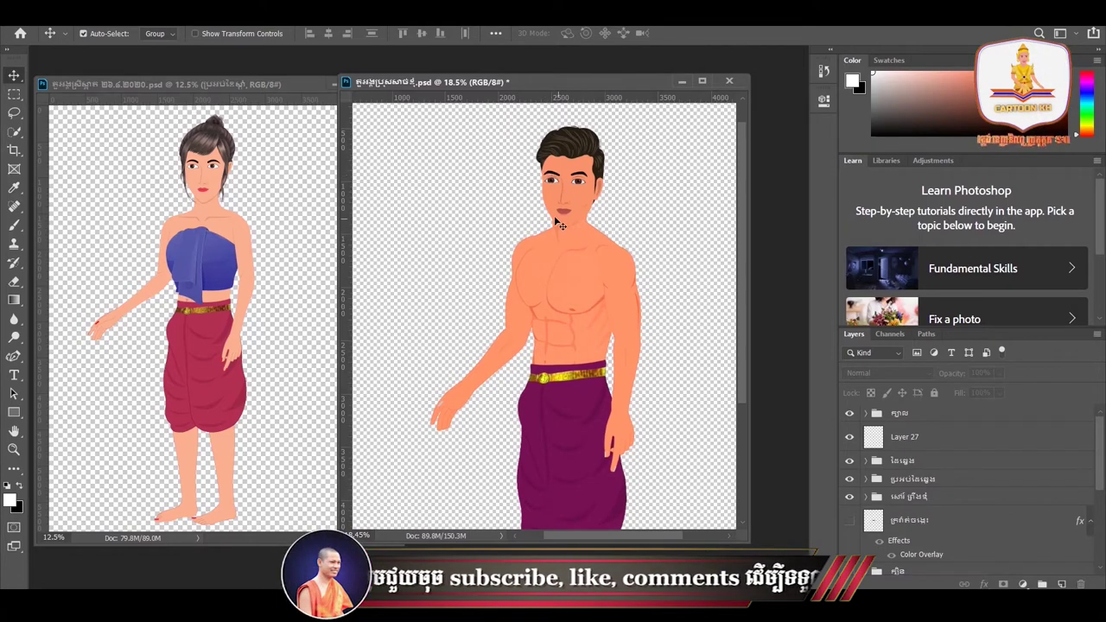
scroll(601, 293, down, 2)
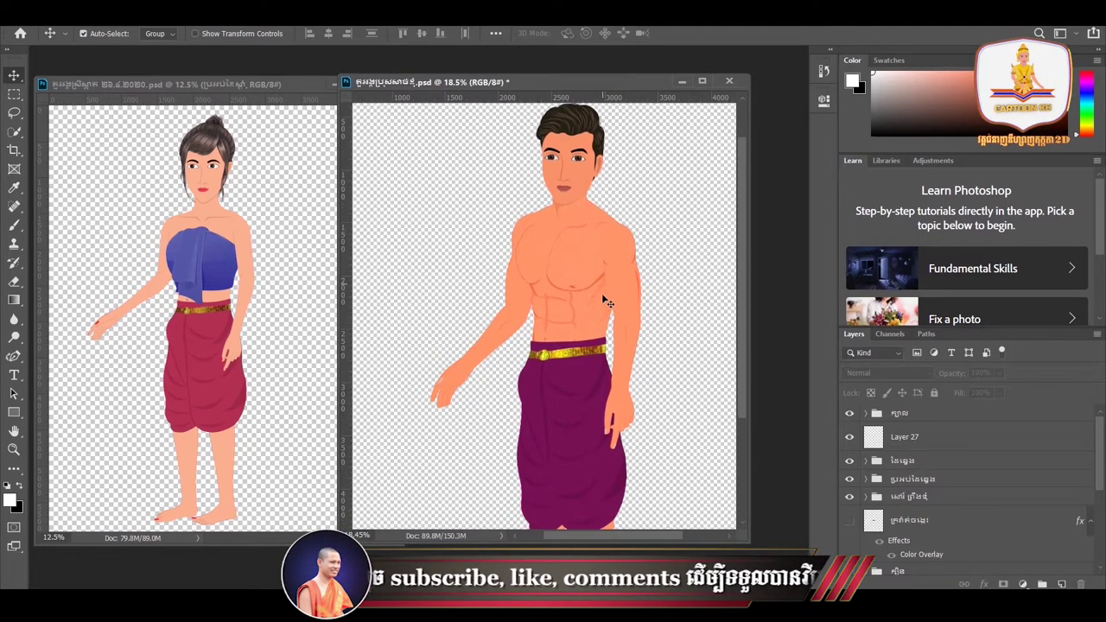
scroll(602, 296, down, 1)
scroll(602, 295, down, 1)
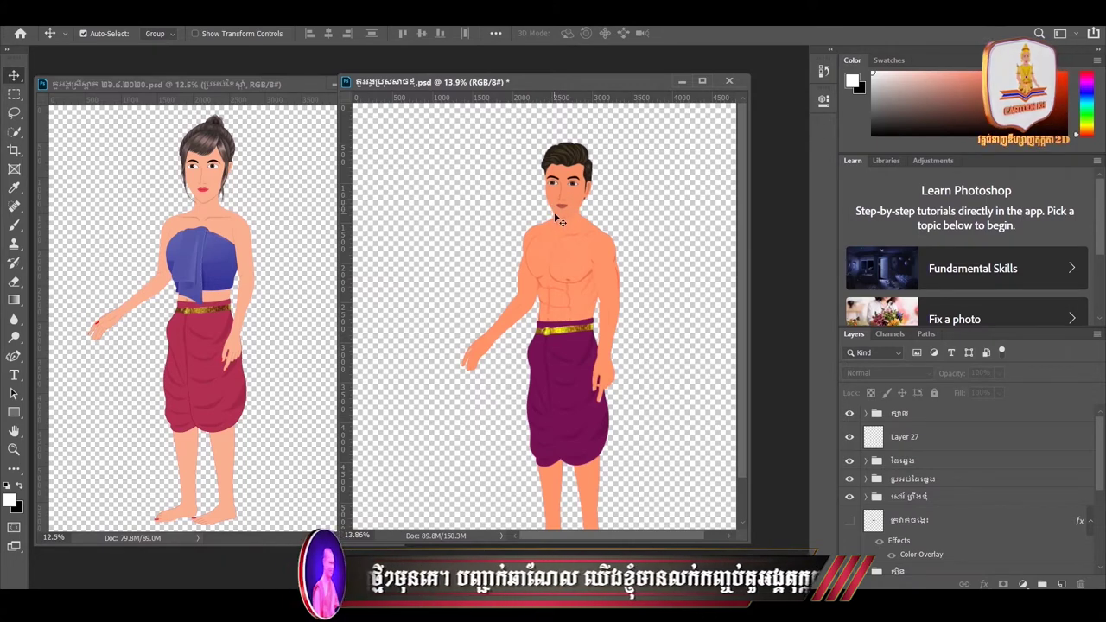
scroll(566, 208, up, 2)
scroll(567, 204, up, 3)
scroll(568, 204, up, 2)
scroll(577, 251, down, 1)
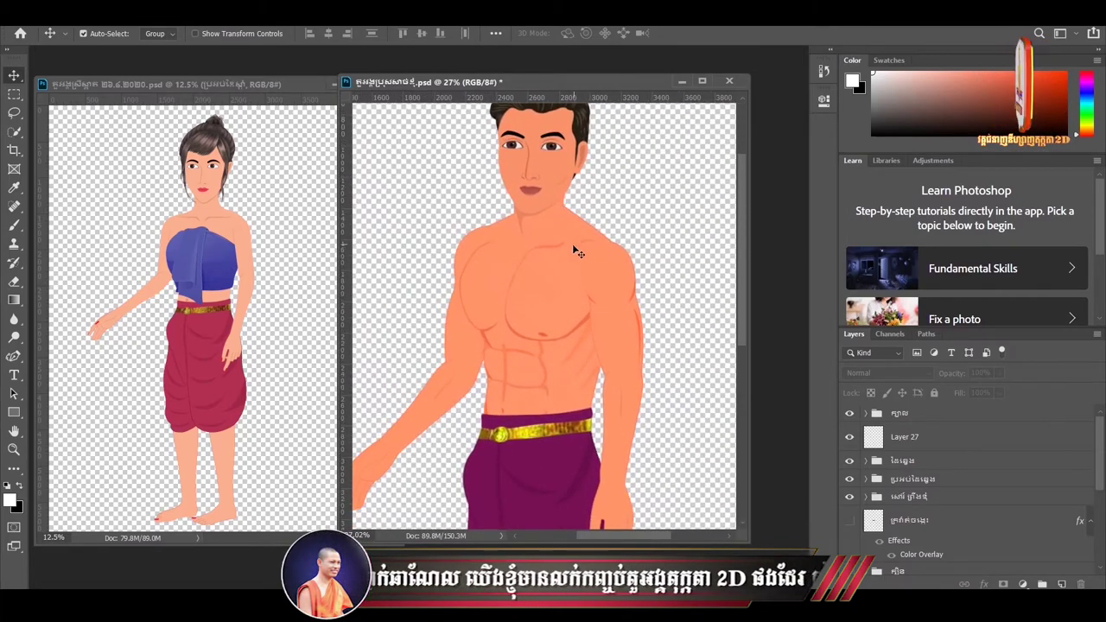
scroll(579, 259, up, 1)
scroll(562, 276, down, 2)
scroll(565, 270, down, 1)
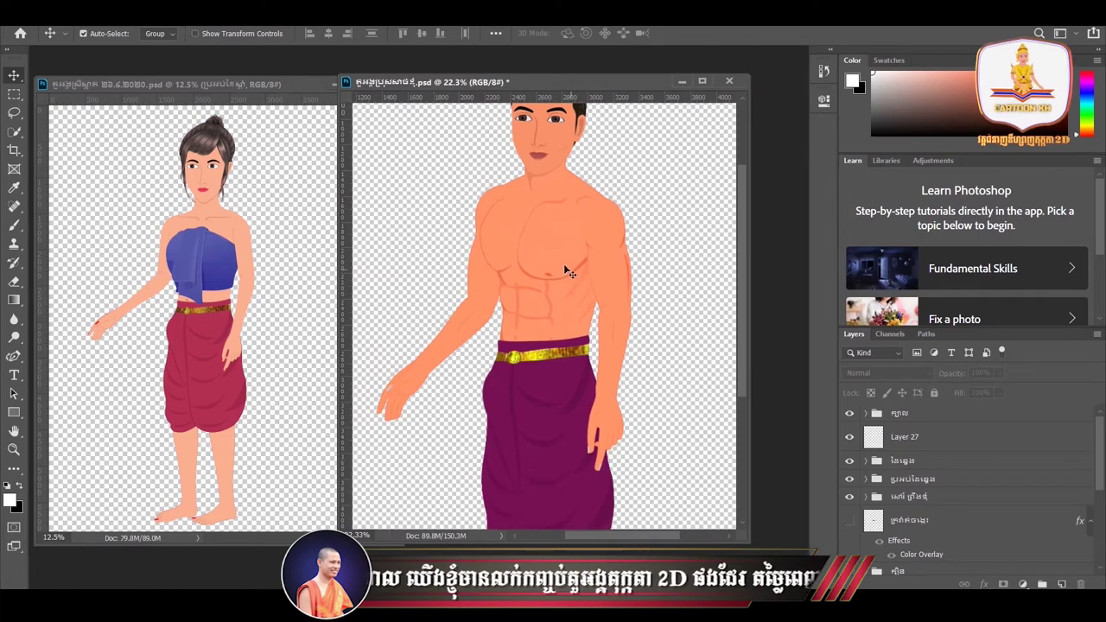
scroll(561, 263, up, 1)
scroll(558, 259, up, 1)
scroll(558, 258, down, 1)
scroll(553, 231, up, 2)
scroll(553, 224, up, 1)
scroll(553, 220, down, 1)
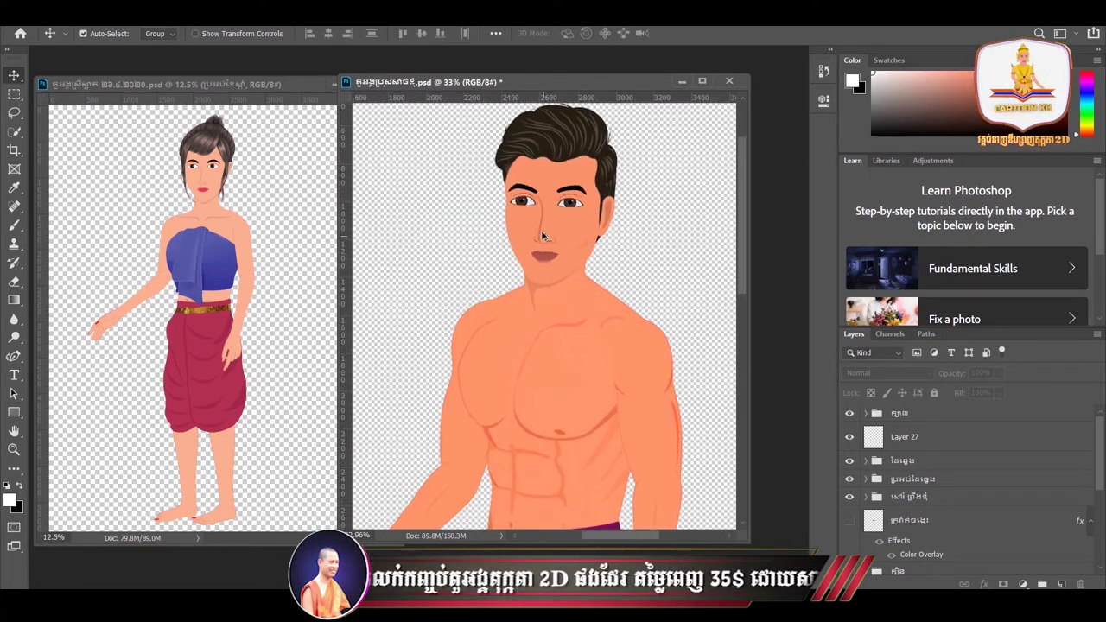
scroll(543, 234, up, 2)
scroll(535, 260, down, 1)
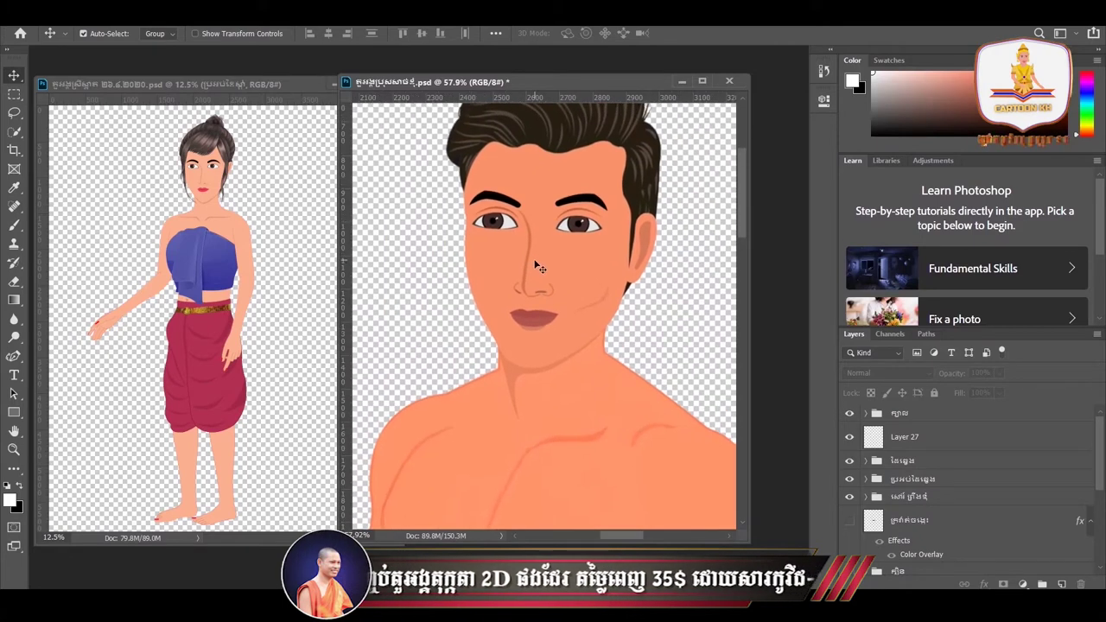
scroll(540, 259, up, 1)
scroll(544, 250, up, 1)
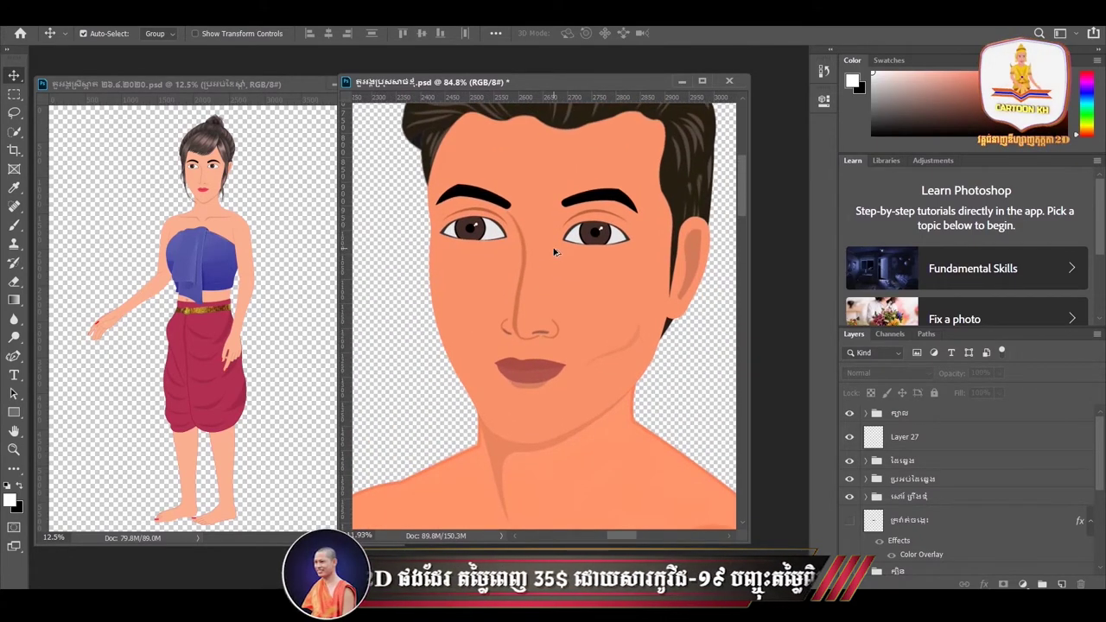
scroll(544, 250, up, 2)
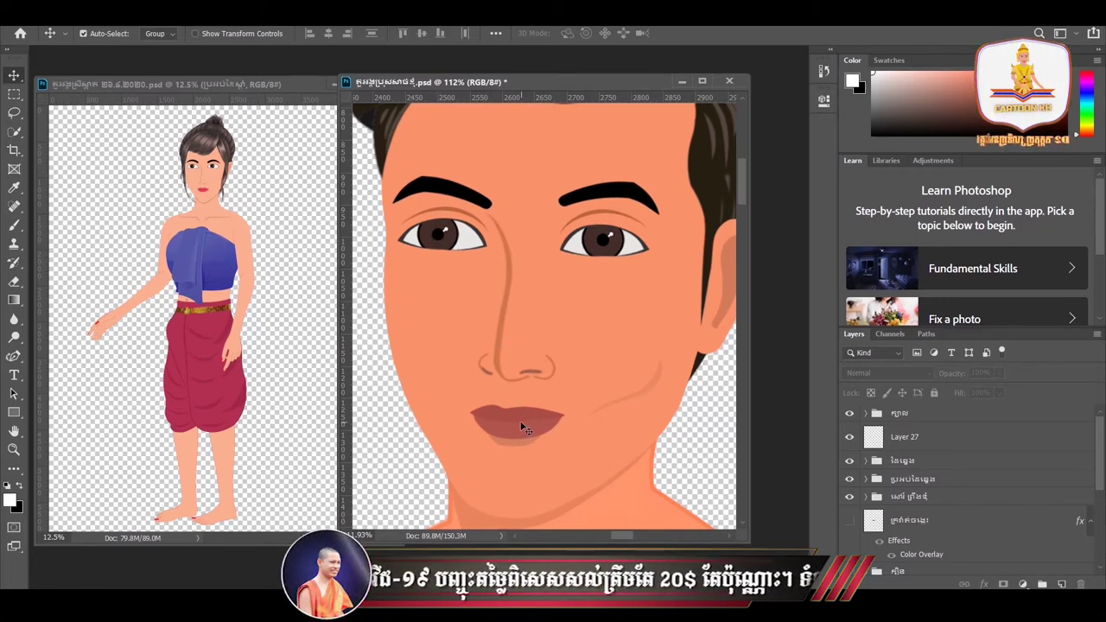
scroll(516, 396, down, 2)
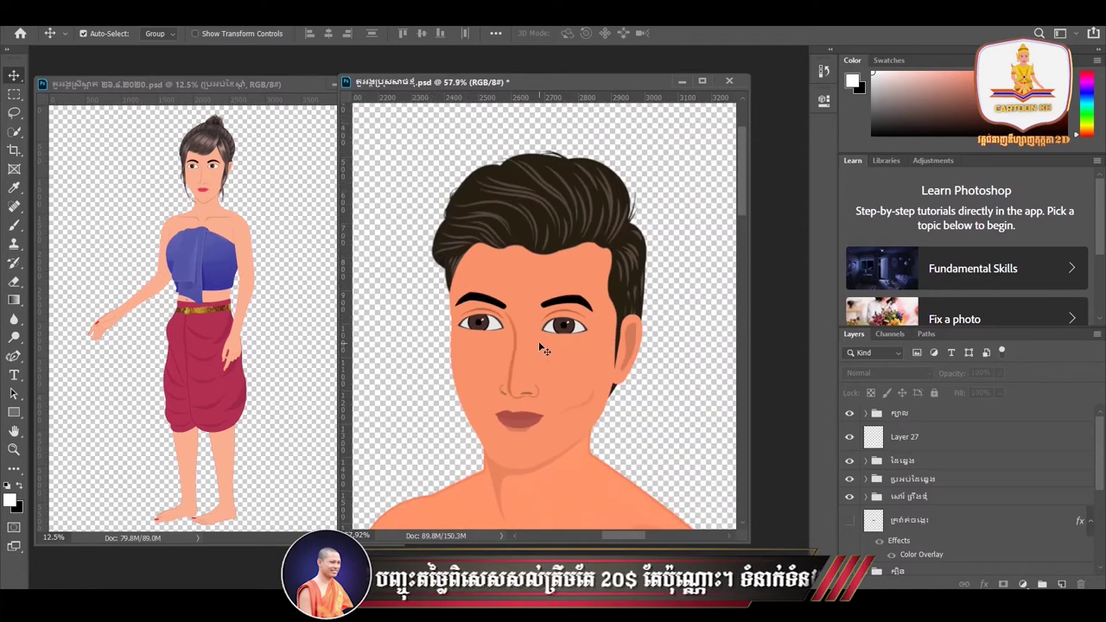
scroll(531, 363, down, 1)
scroll(531, 362, down, 1)
scroll(454, 251, down, 1)
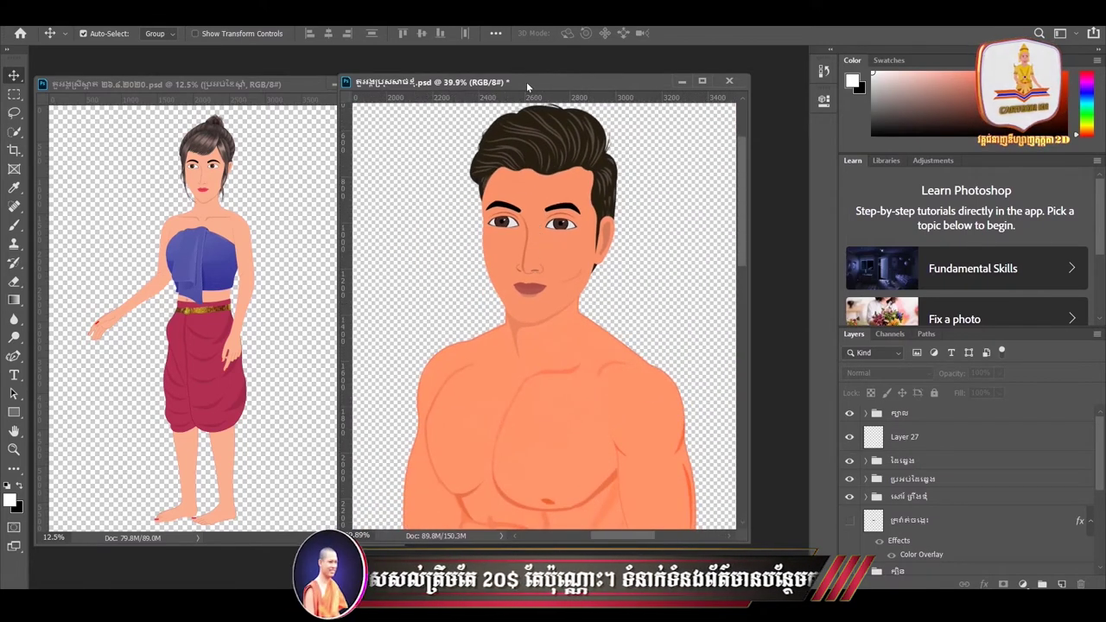
drag(525, 82, 566, 83)
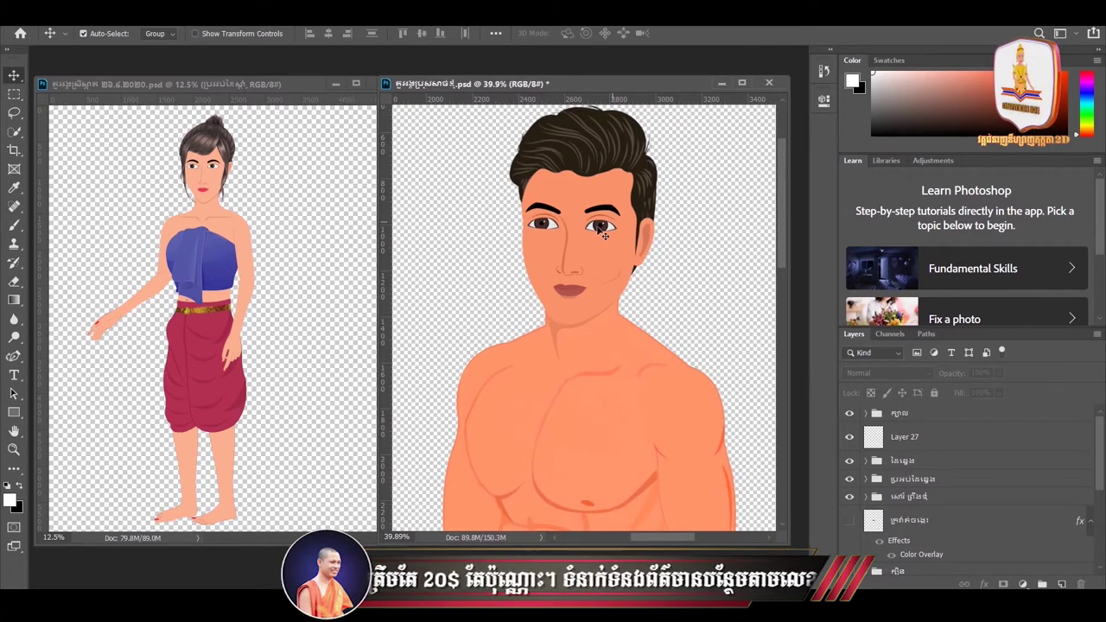
drag(608, 83, 630, 84)
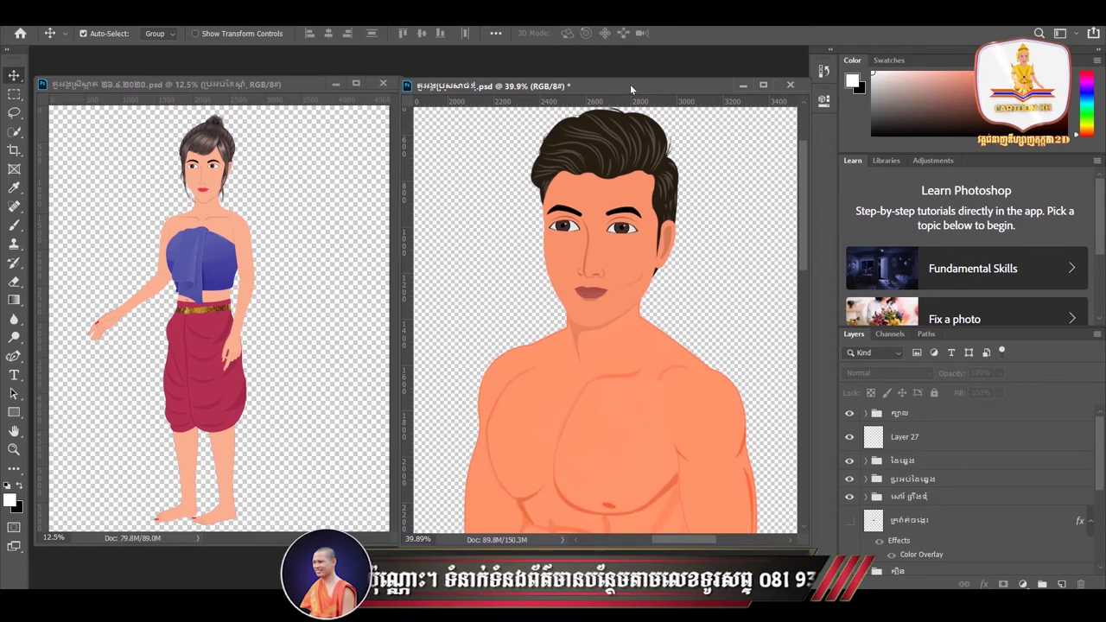
drag(624, 84, 632, 80)
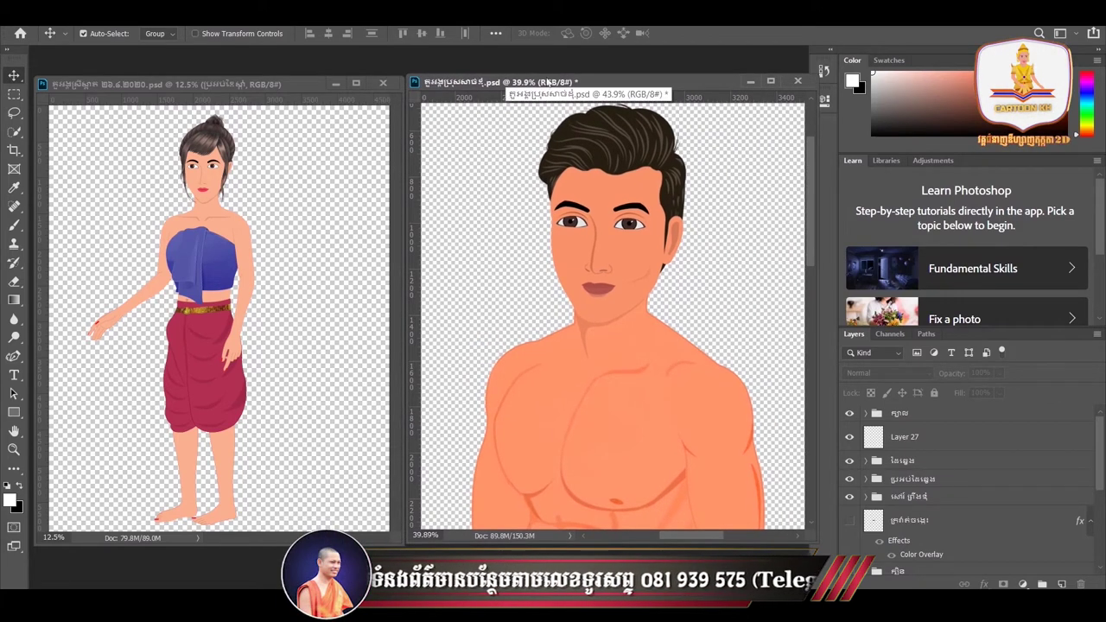
drag(554, 80, 568, 86)
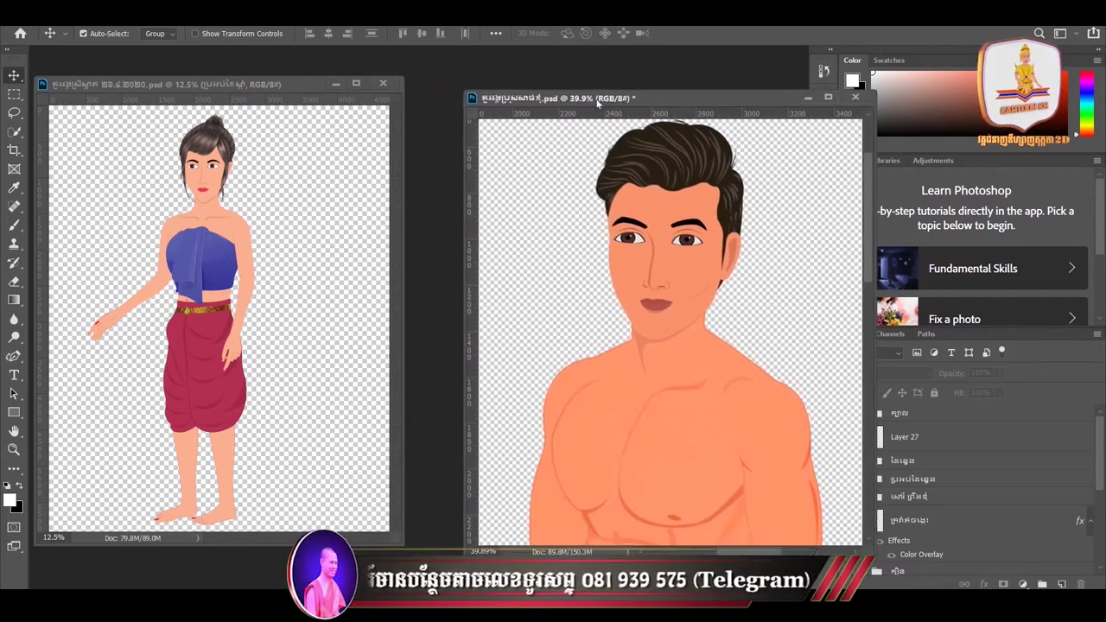
drag(296, 102, 605, 100)
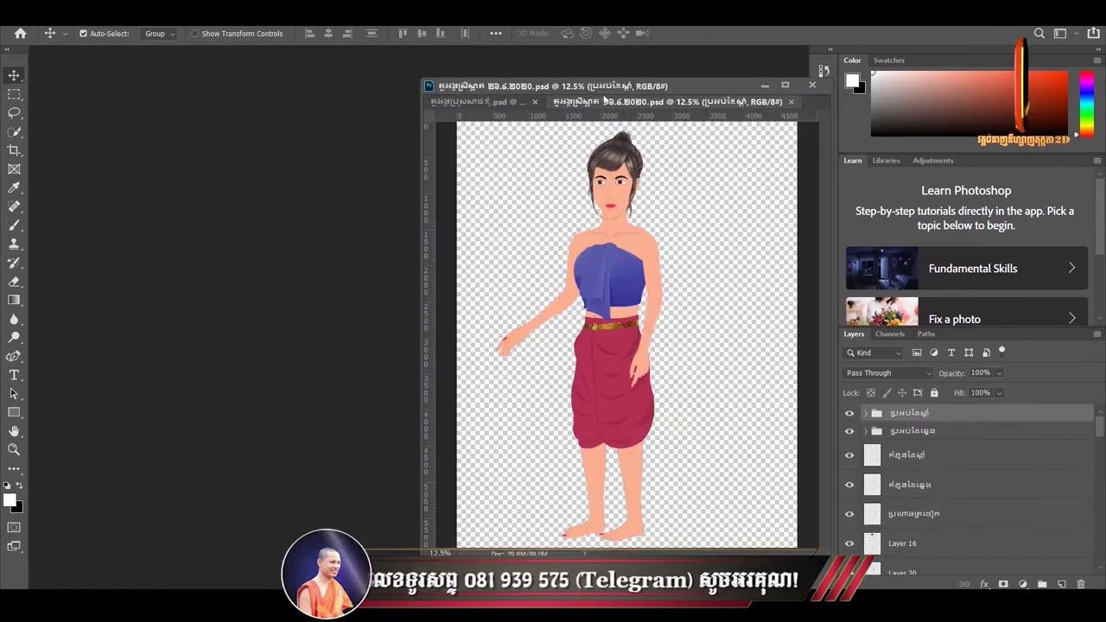
mouse_move(679, 88)
mouse_down()
mouse_move(582, 86)
mouse_move(603, 82)
mouse_up()
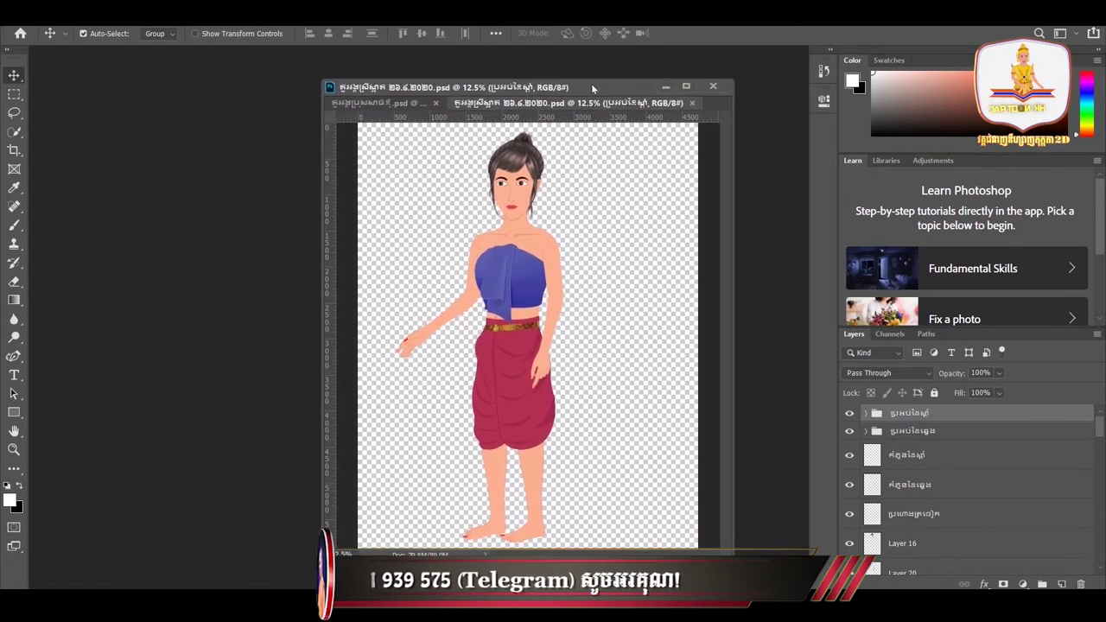
drag(602, 82, 585, 75)
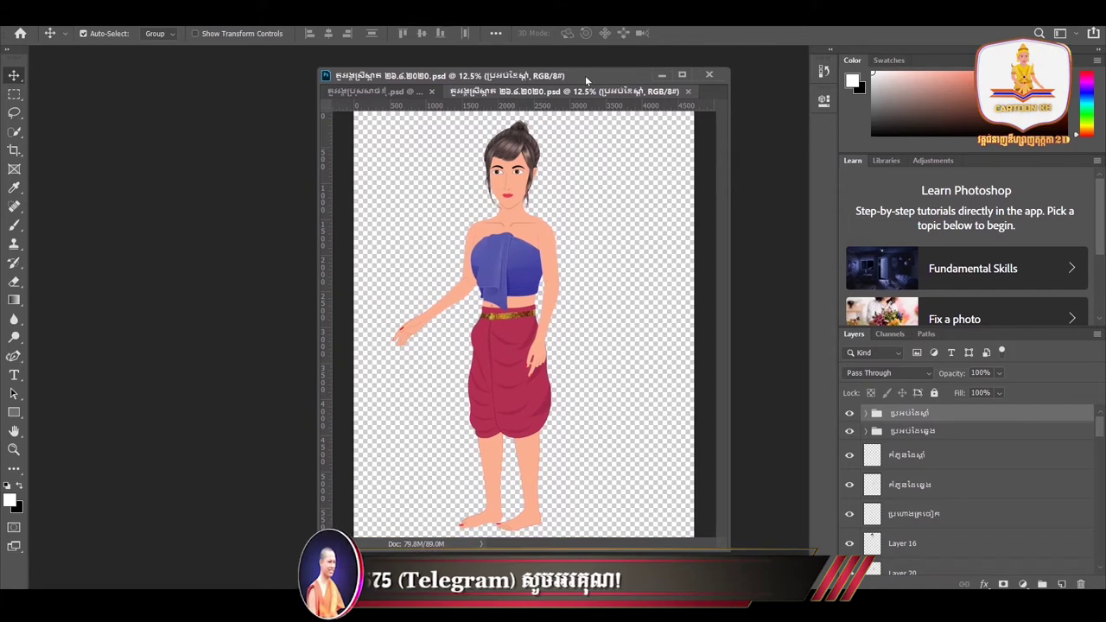
drag(415, 166, 591, 380)
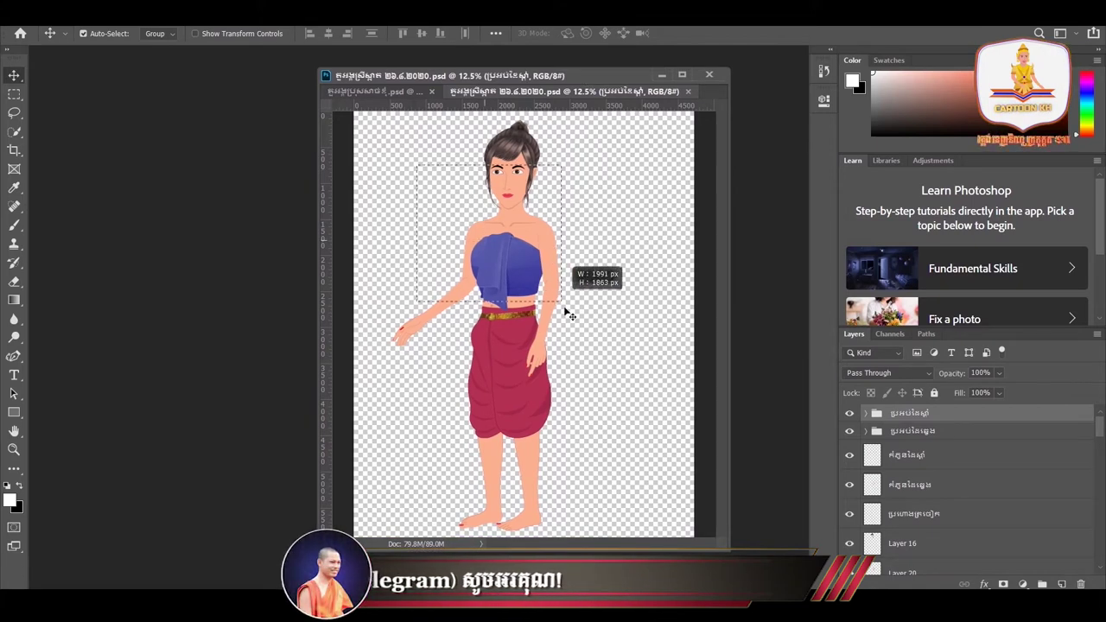
drag(465, 78, 434, 85)
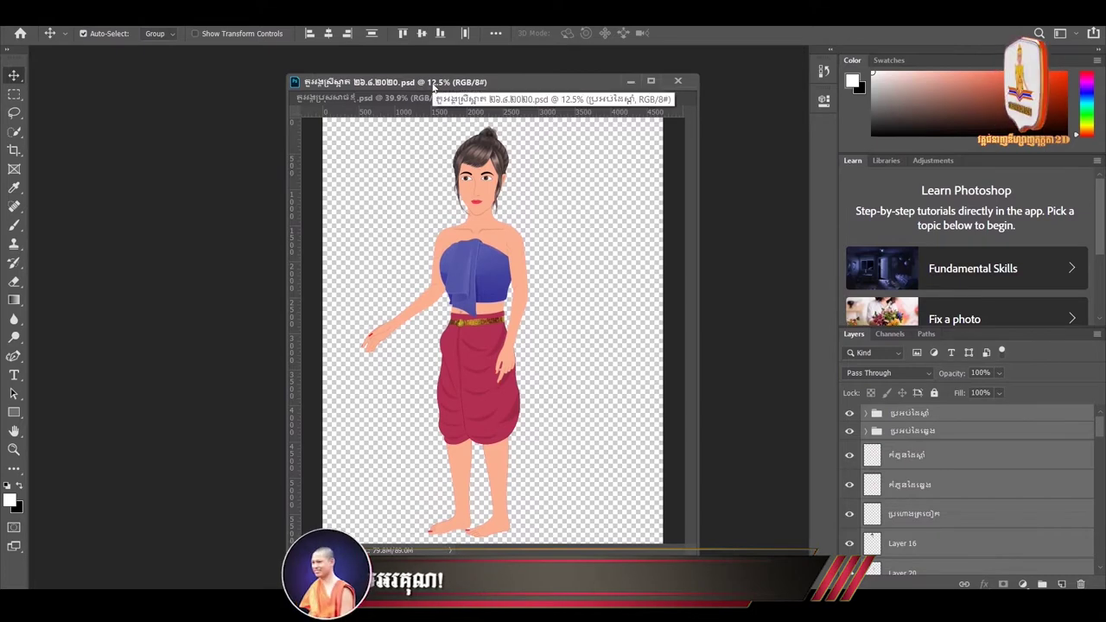
drag(513, 86, 482, 84)
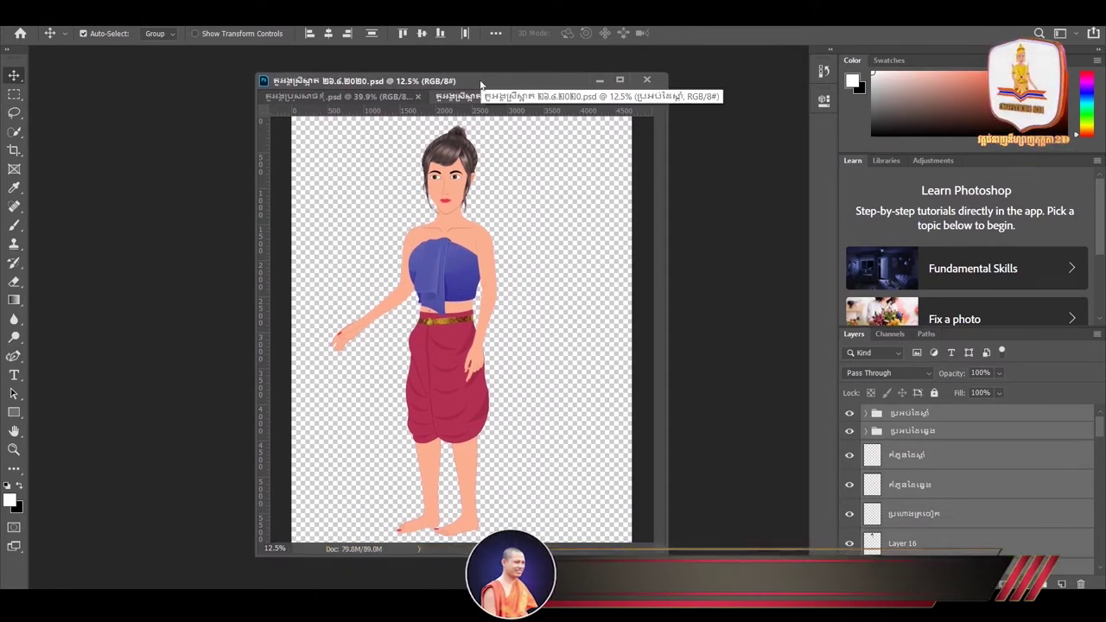
drag(481, 84, 445, 82)
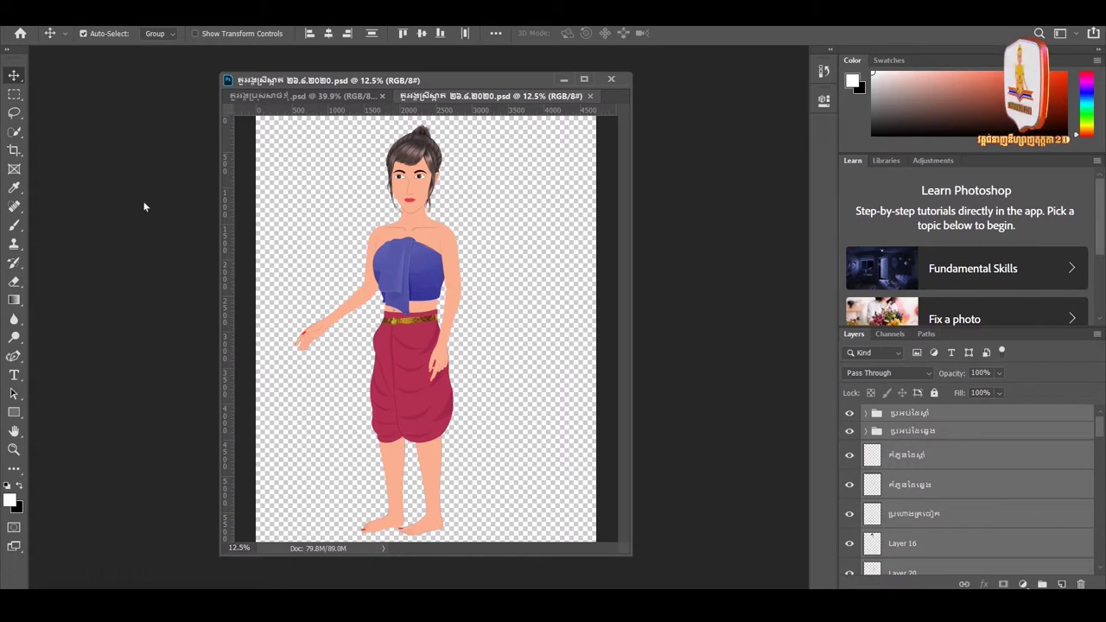
Nudge the illustration's document window into place and bring up the File menu (Alt+F)
drag(392, 81, 363, 80)
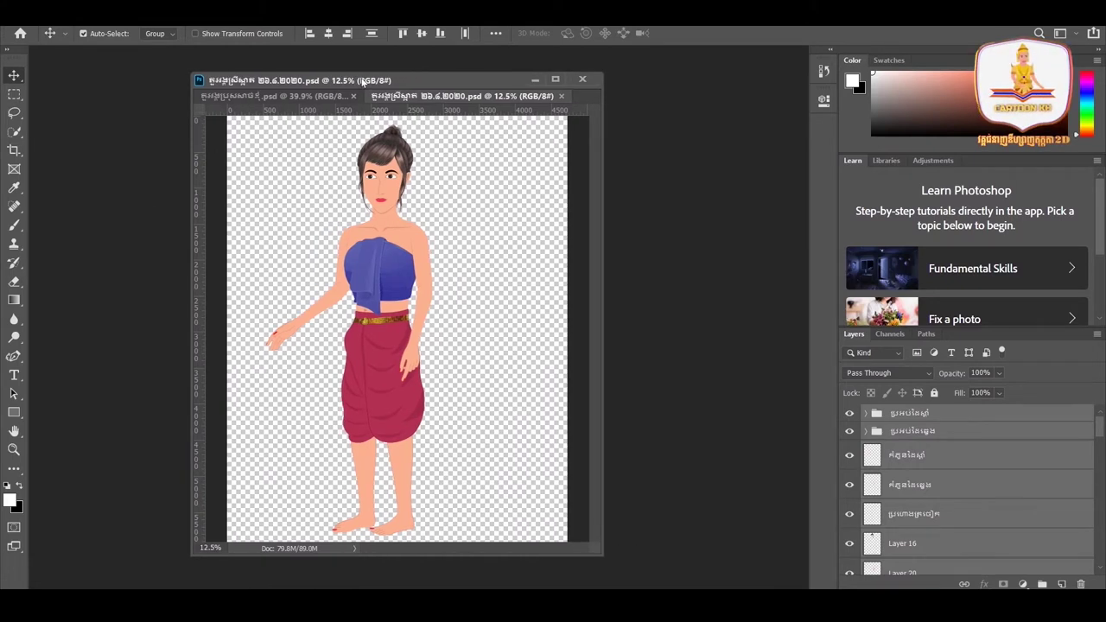
drag(362, 80, 380, 80)
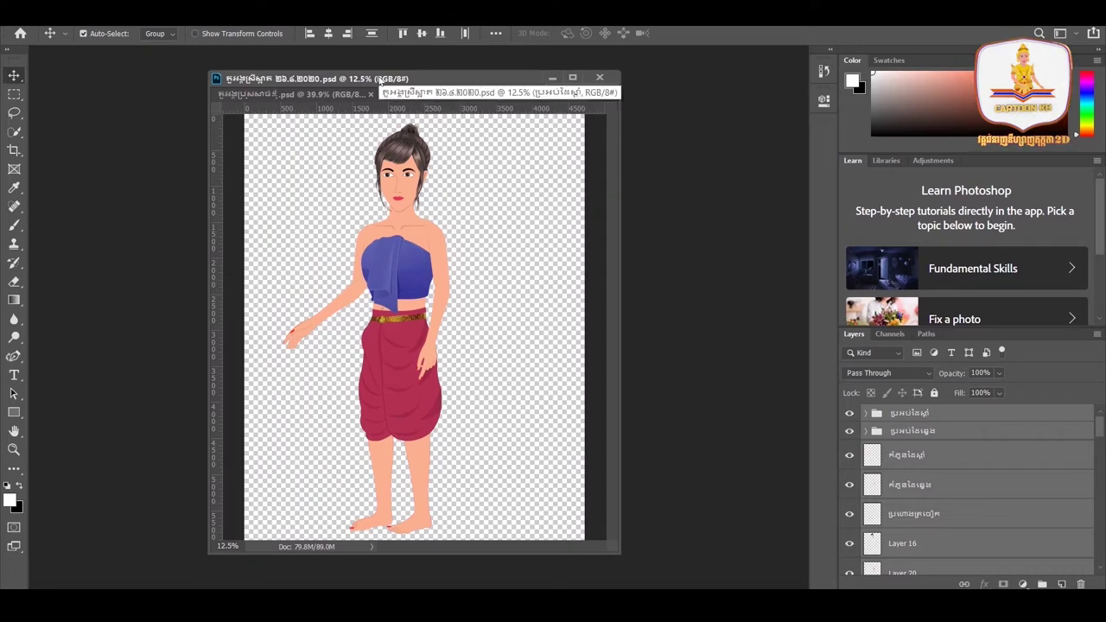
drag(379, 80, 376, 79)
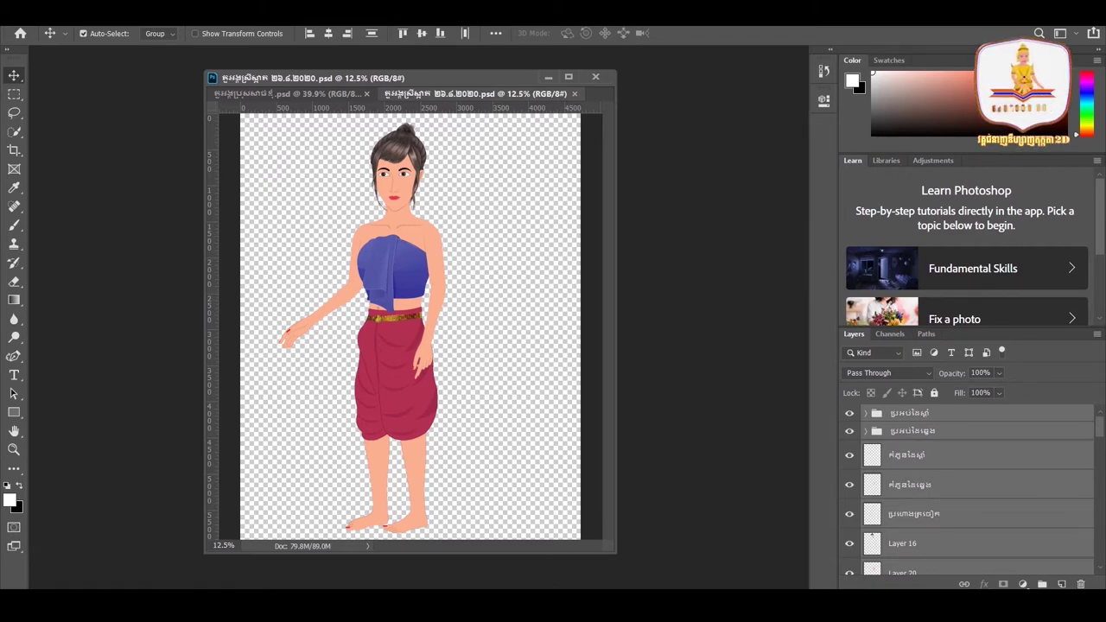
key(alt+f)
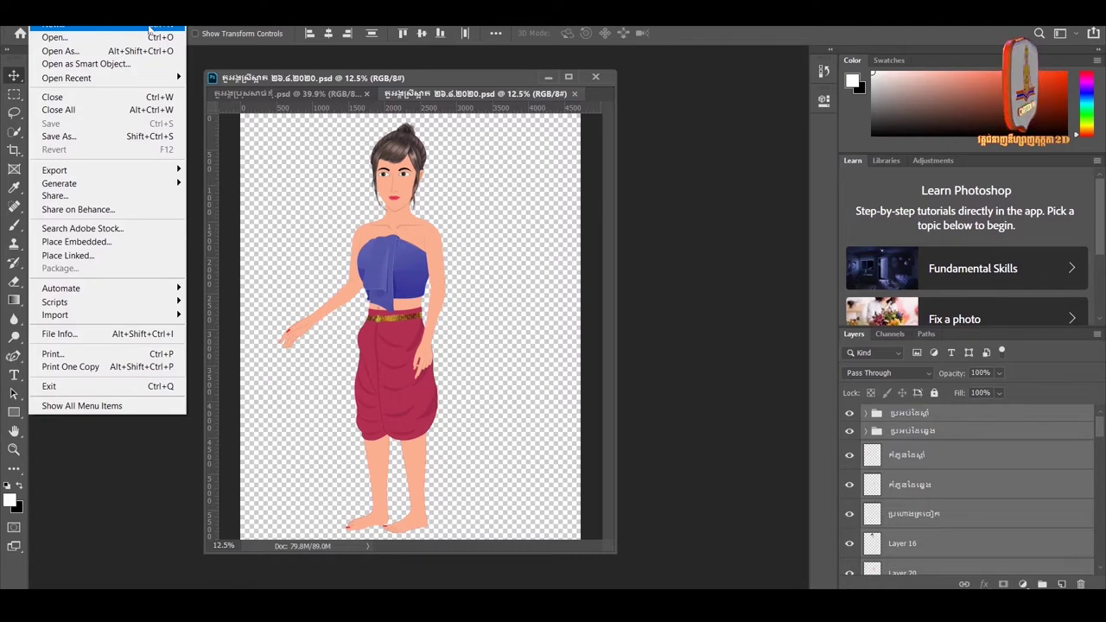
Bring up the New Document dialog with Ctrl+N and position it on screen
click(149, 26)
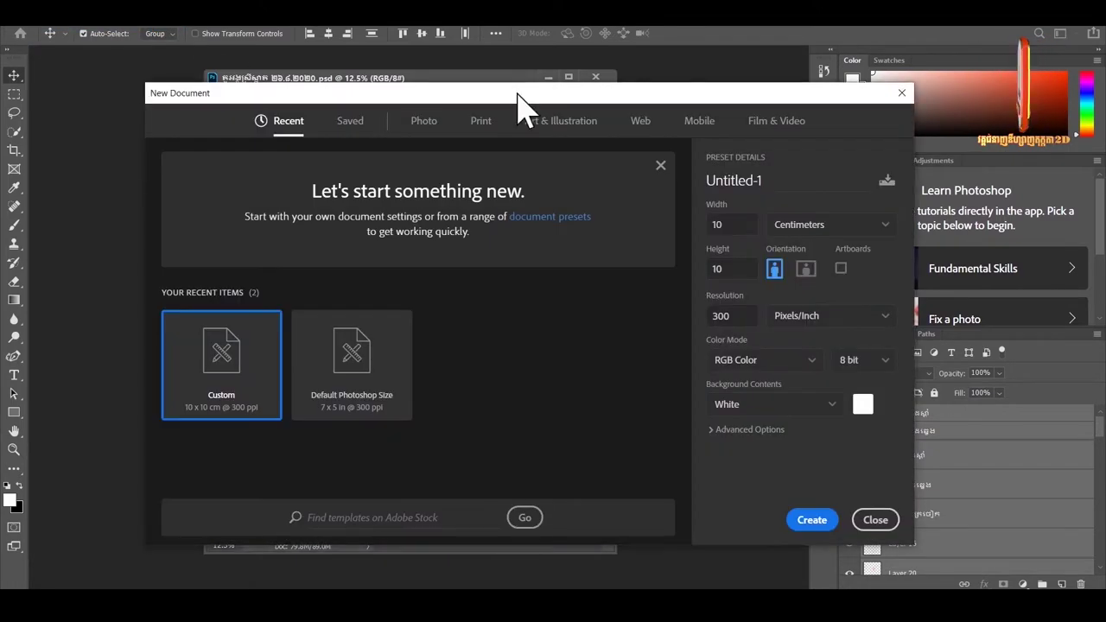
drag(523, 94, 480, 91)
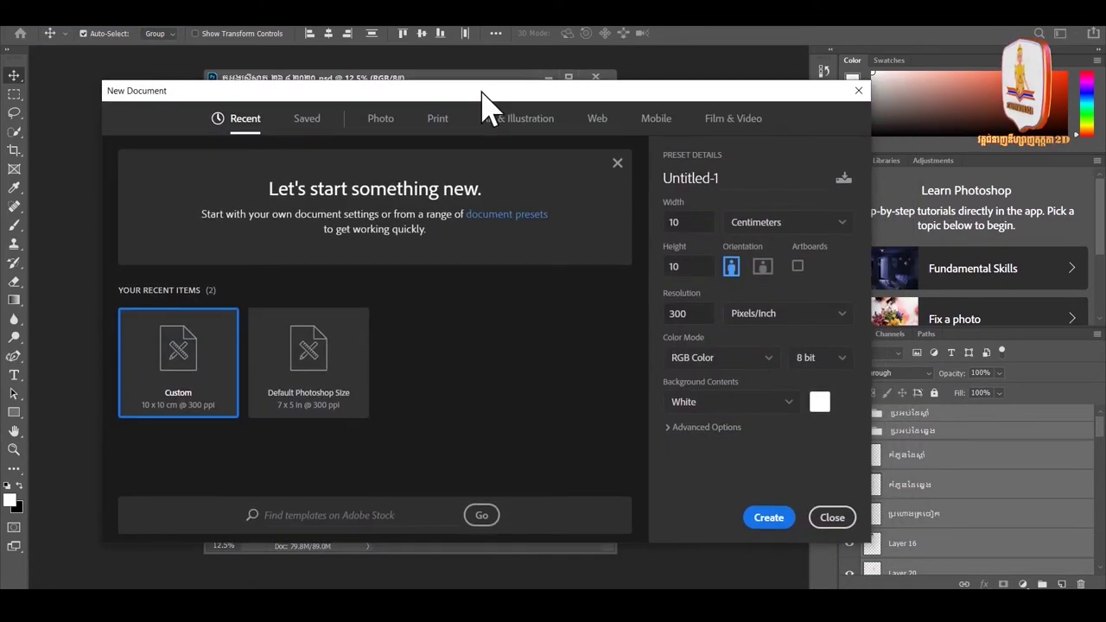
click(858, 92)
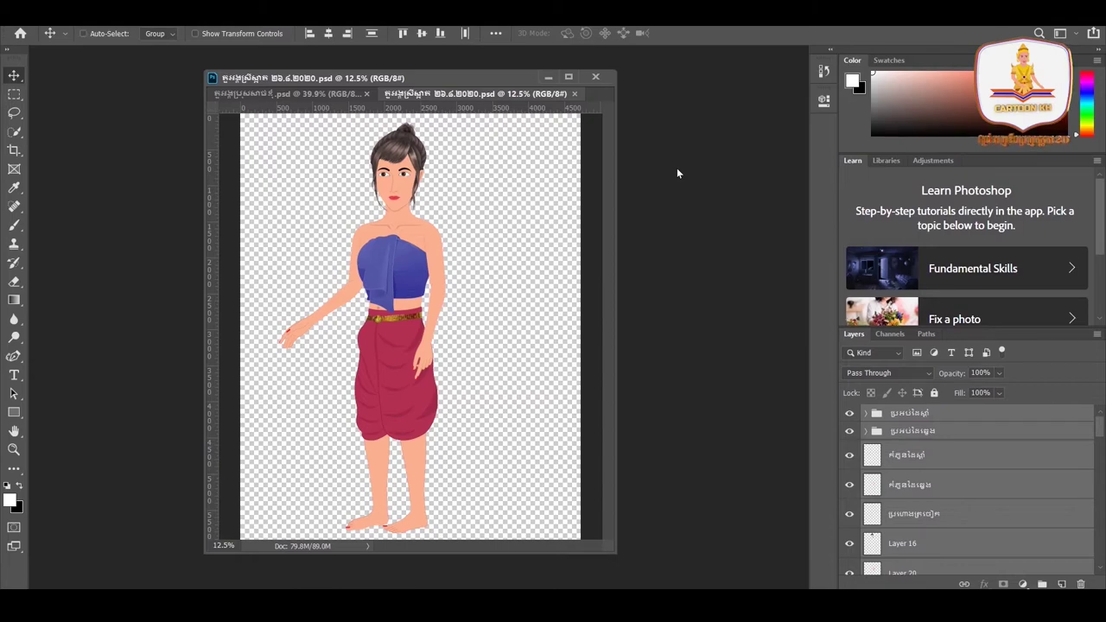
key(ctrl+n)
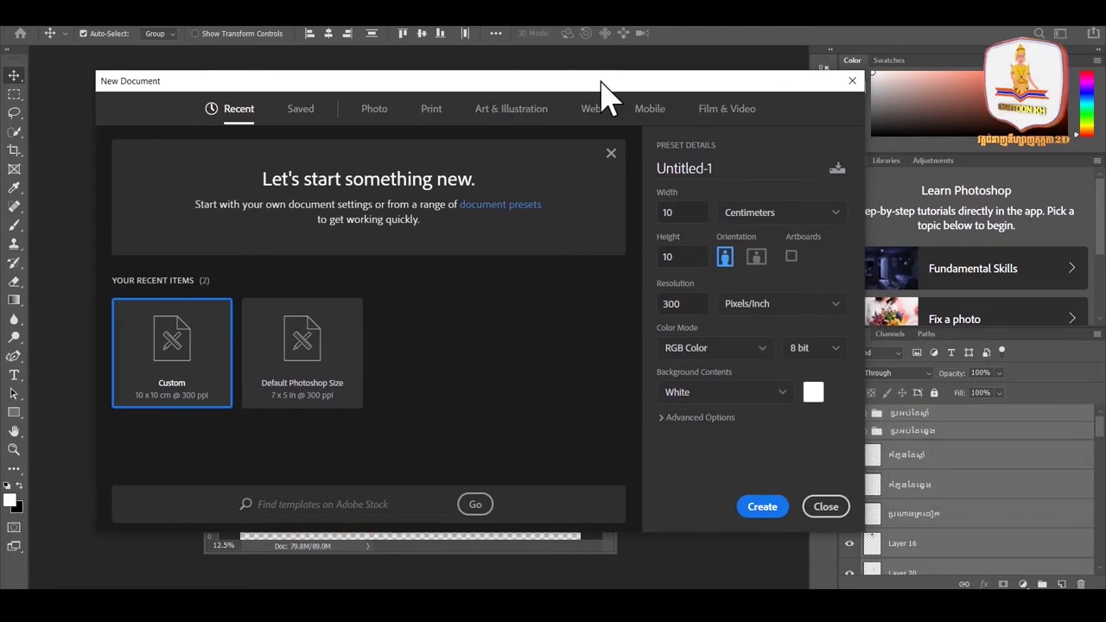
drag(615, 87, 575, 83)
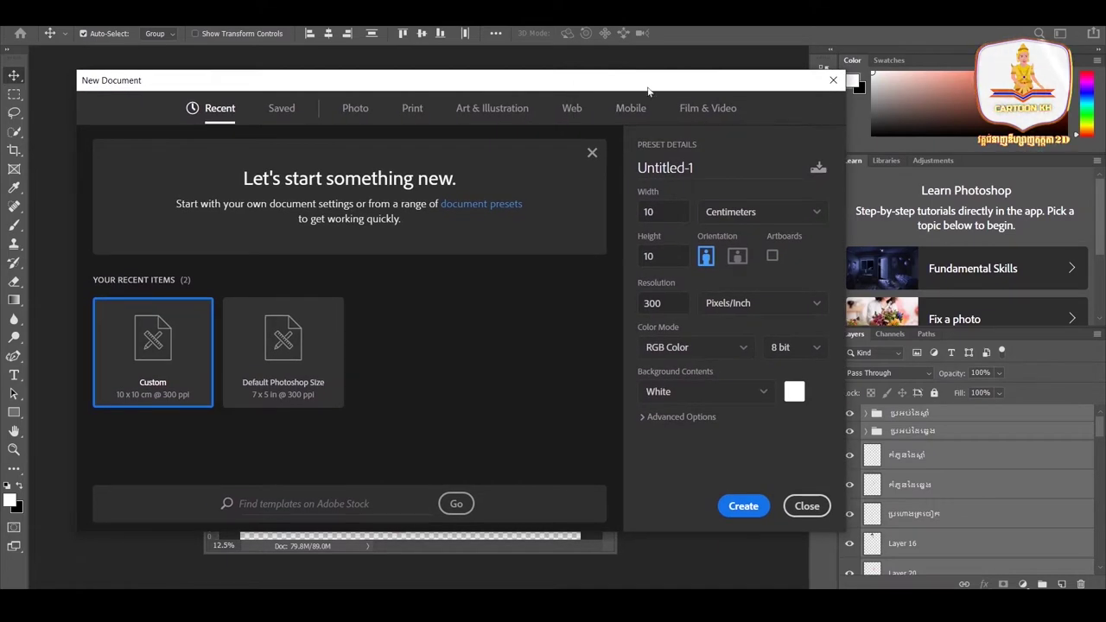
drag(646, 86, 650, 84)
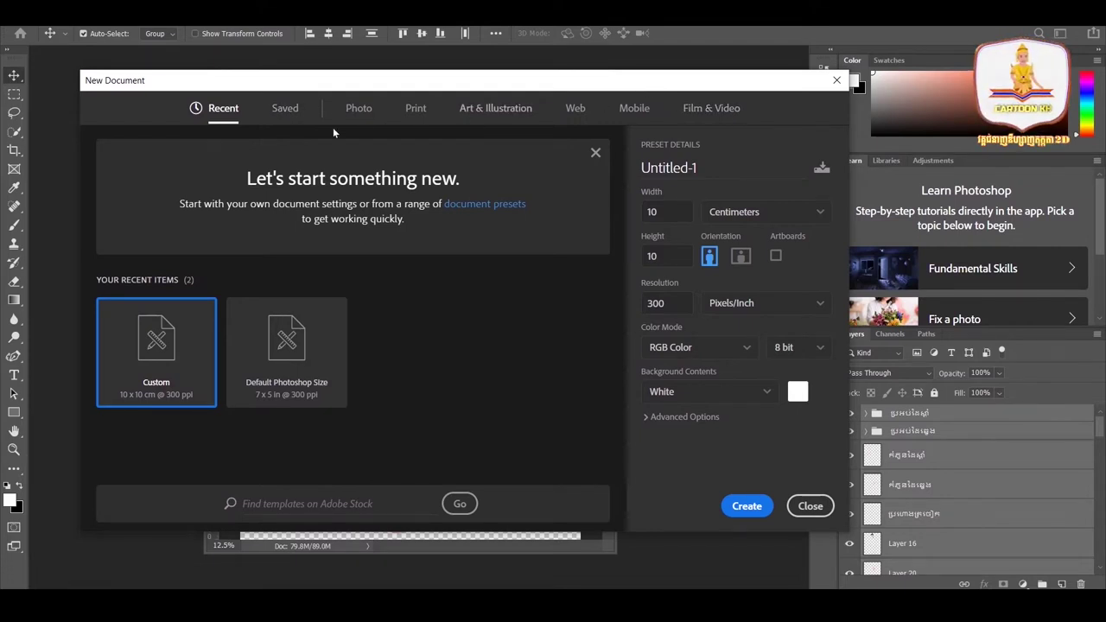
Browse the Photo, Print, Art & Illustration, Film & Video and Web presets, then return to Recent
click(359, 108)
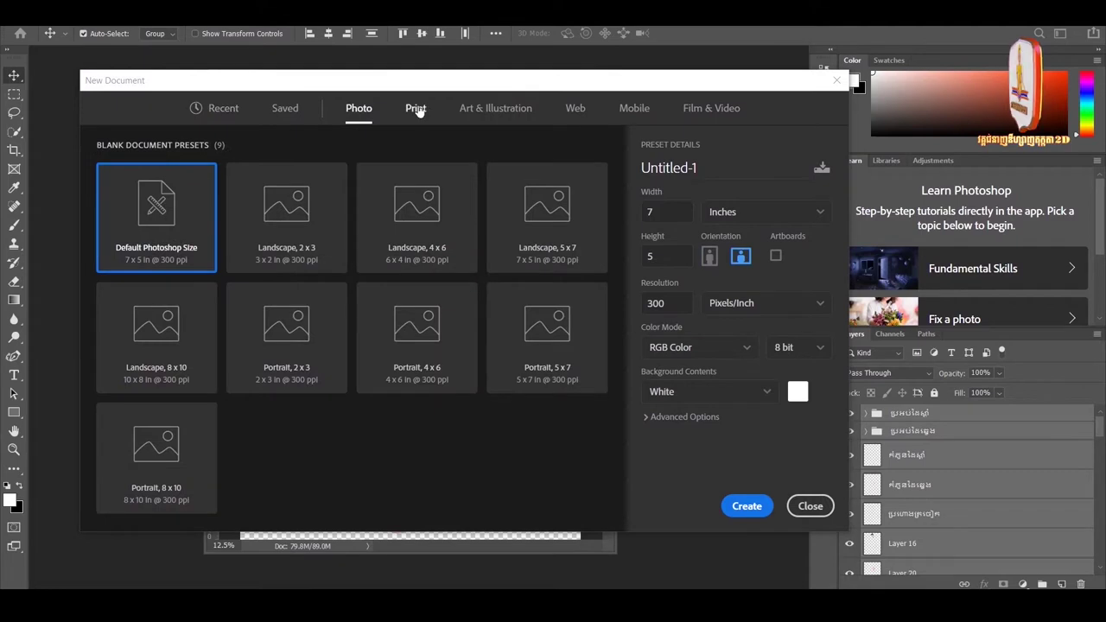
click(414, 109)
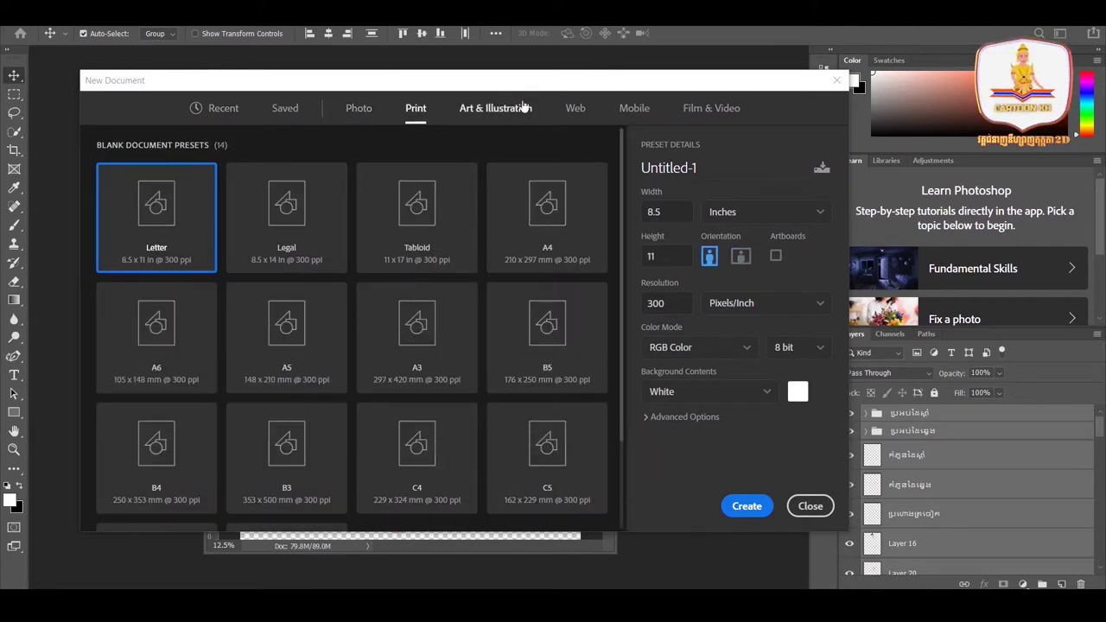
click(495, 111)
click(419, 111)
click(359, 109)
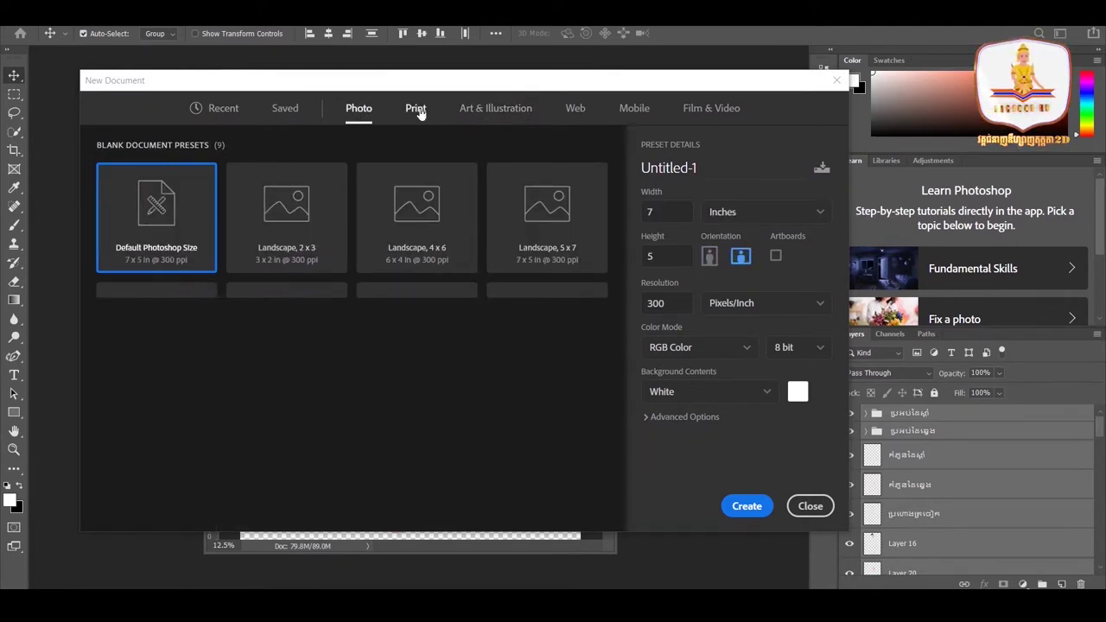
click(514, 111)
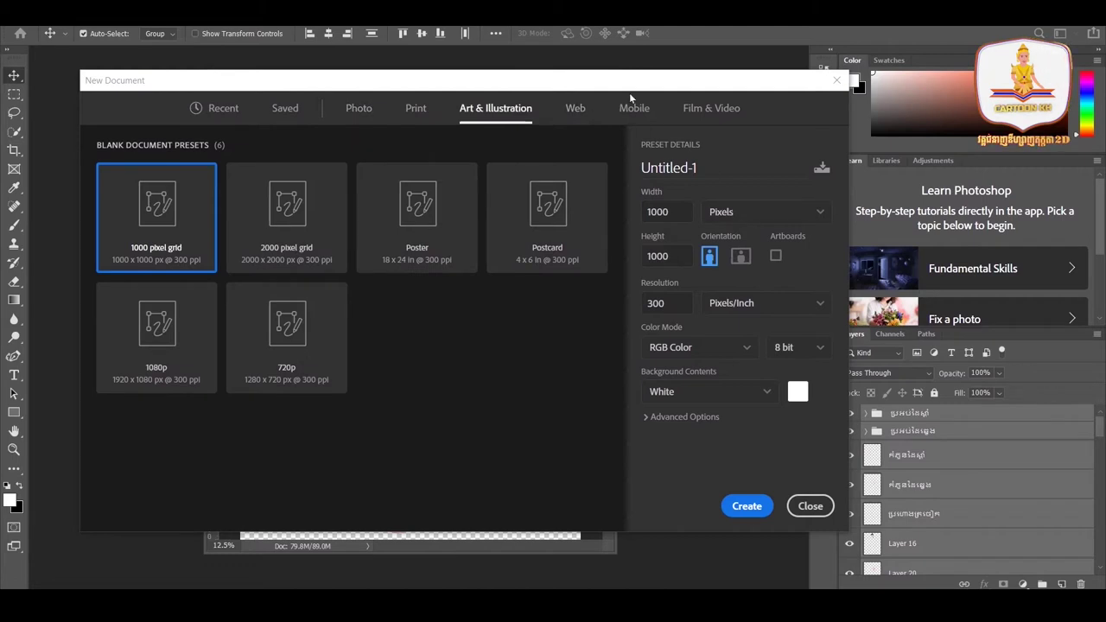
click(700, 109)
click(574, 109)
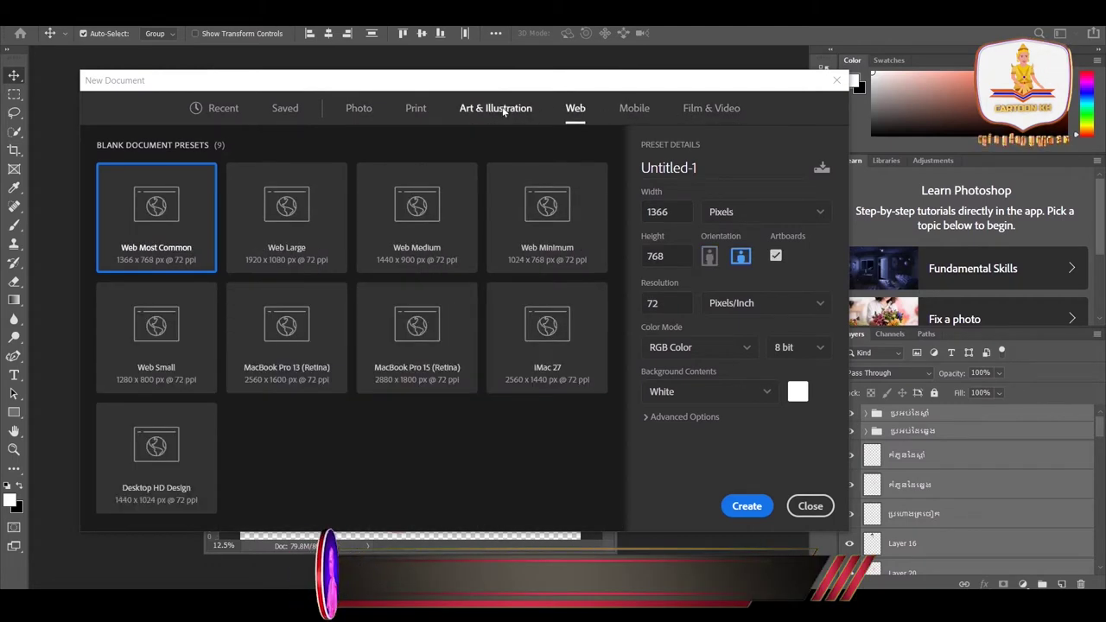
click(495, 109)
click(222, 109)
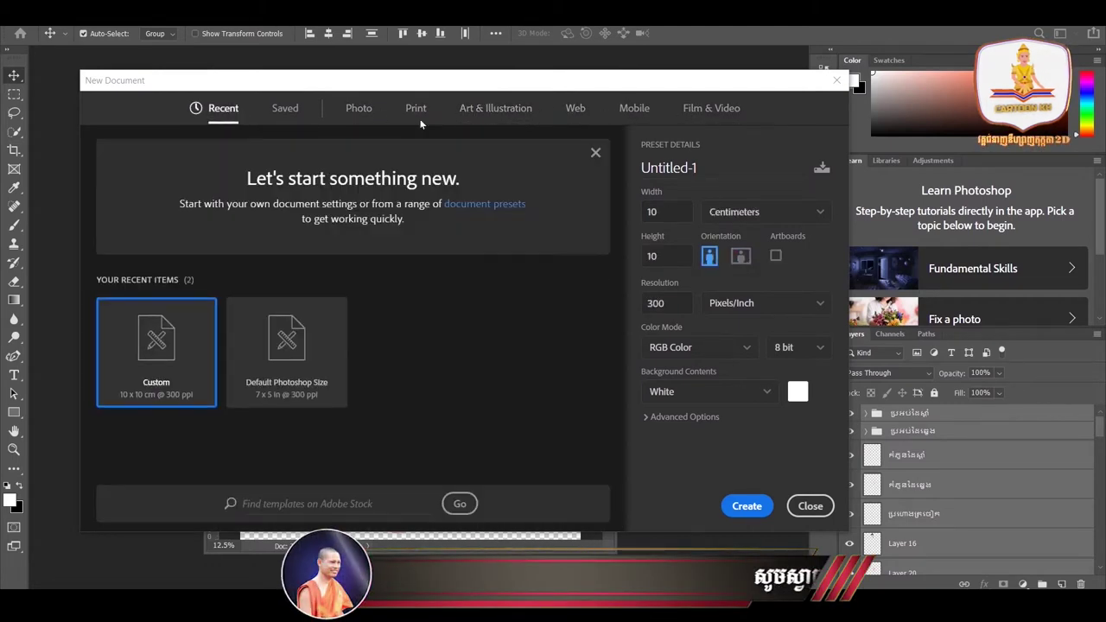
drag(718, 83, 711, 76)
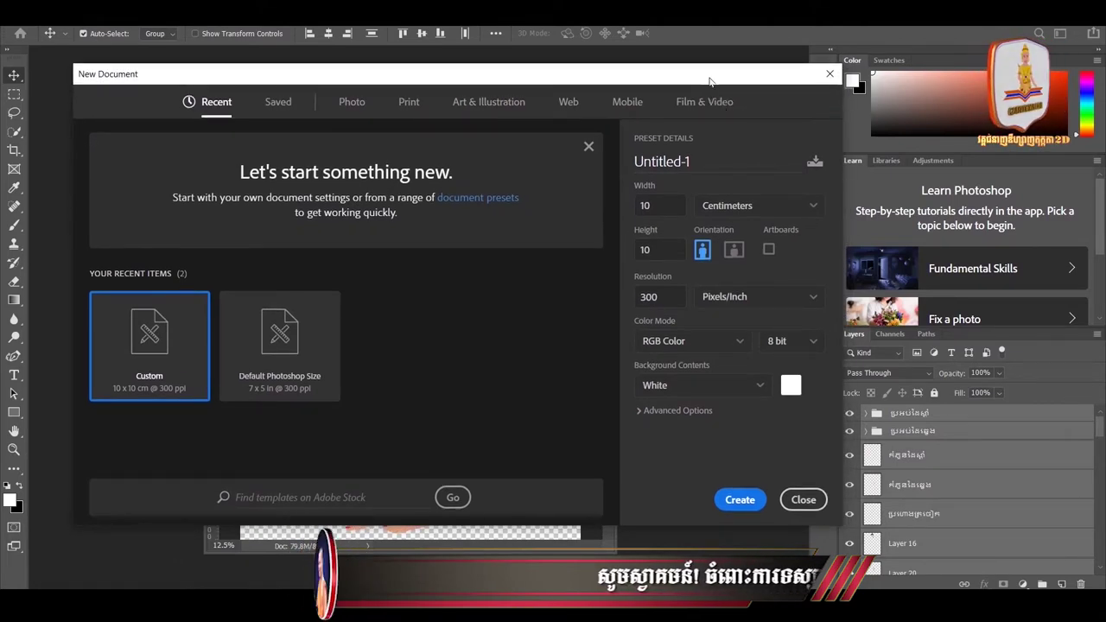
Switch the document size units from centimeters to Pixels, giving 1181 × 1181
click(813, 205)
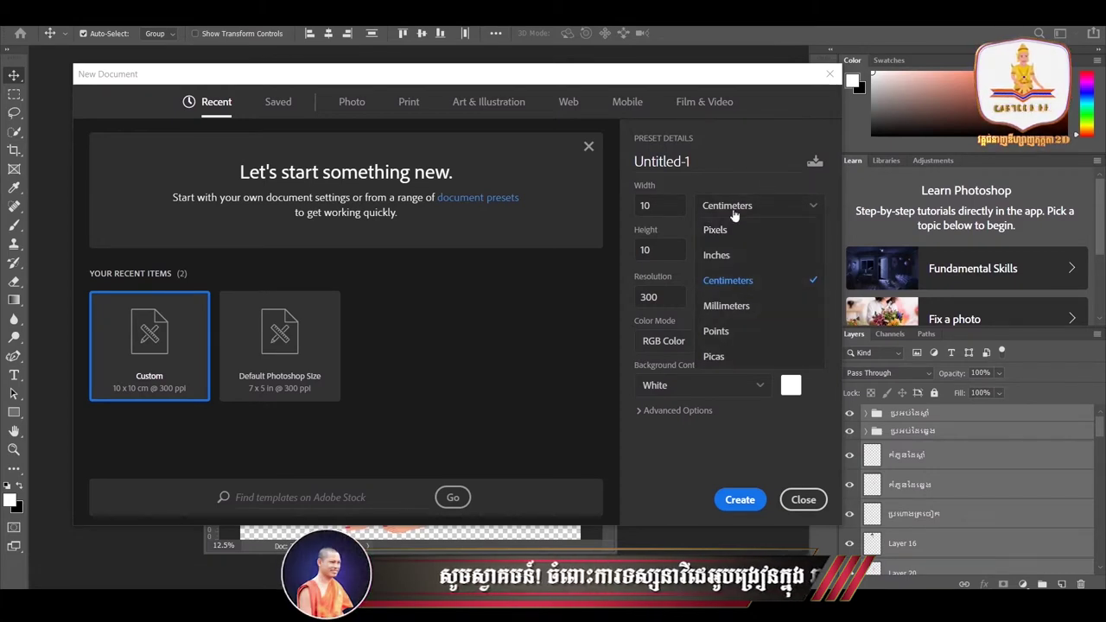
click(717, 254)
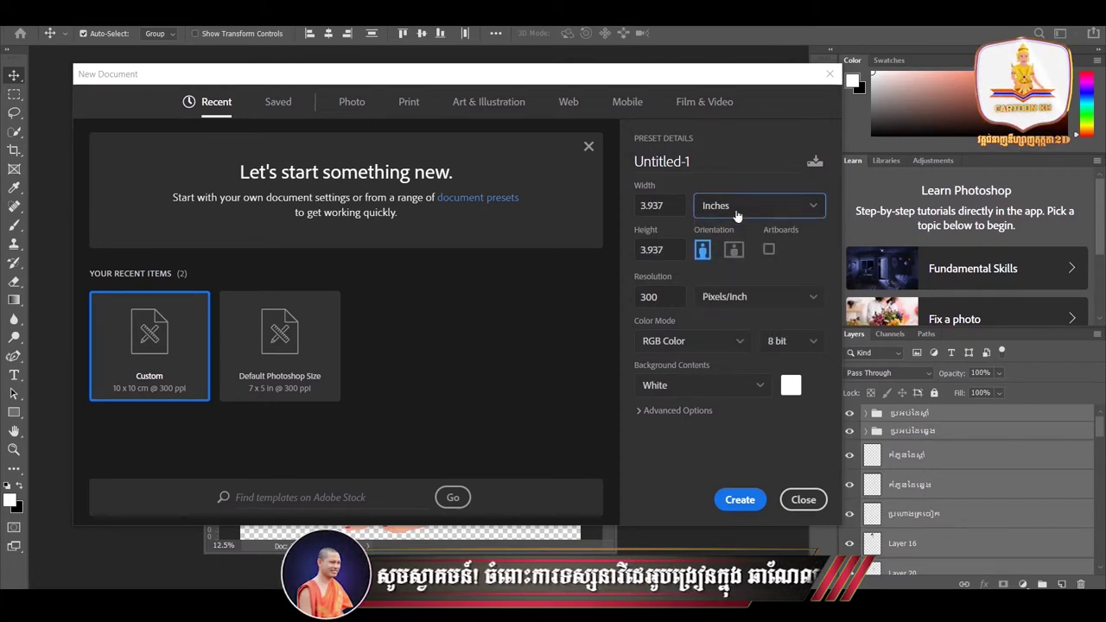
click(743, 208)
click(716, 230)
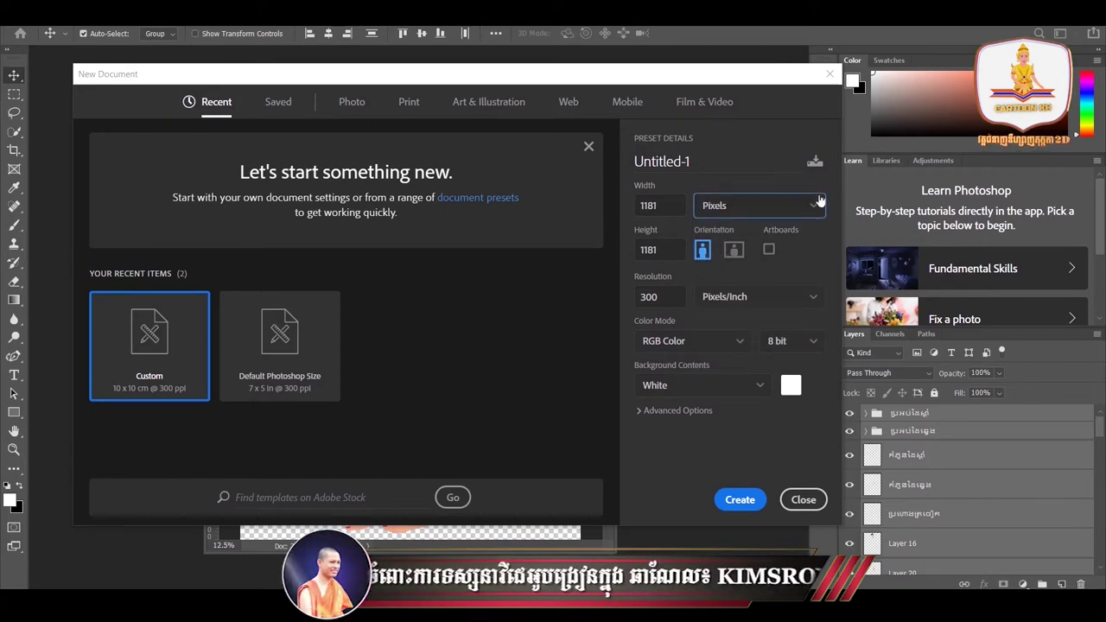
Replace the Untitled-1 name with the Khmer name 'ក្មេក', leaving width at 1181
click(722, 164)
drag(710, 164, 627, 168)
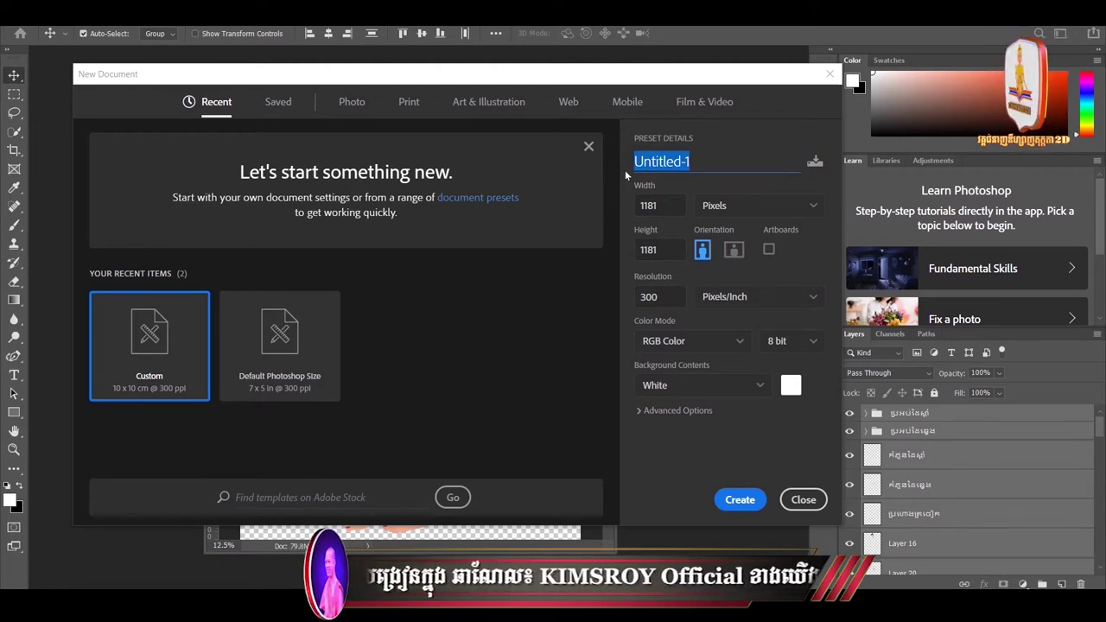
text(ក្មេក)
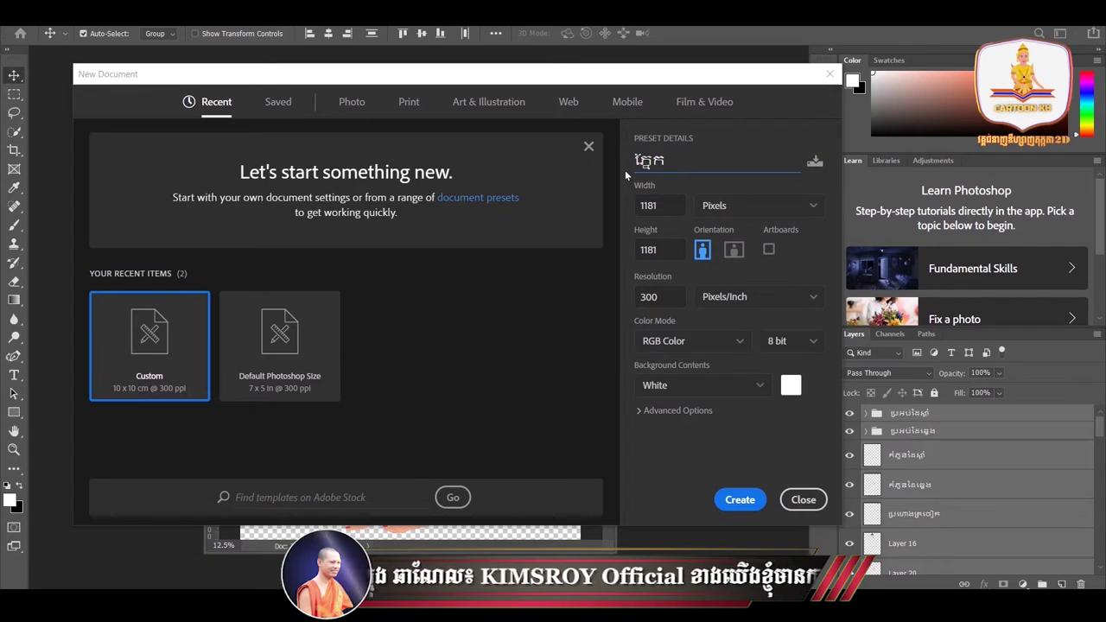
key(Tab)
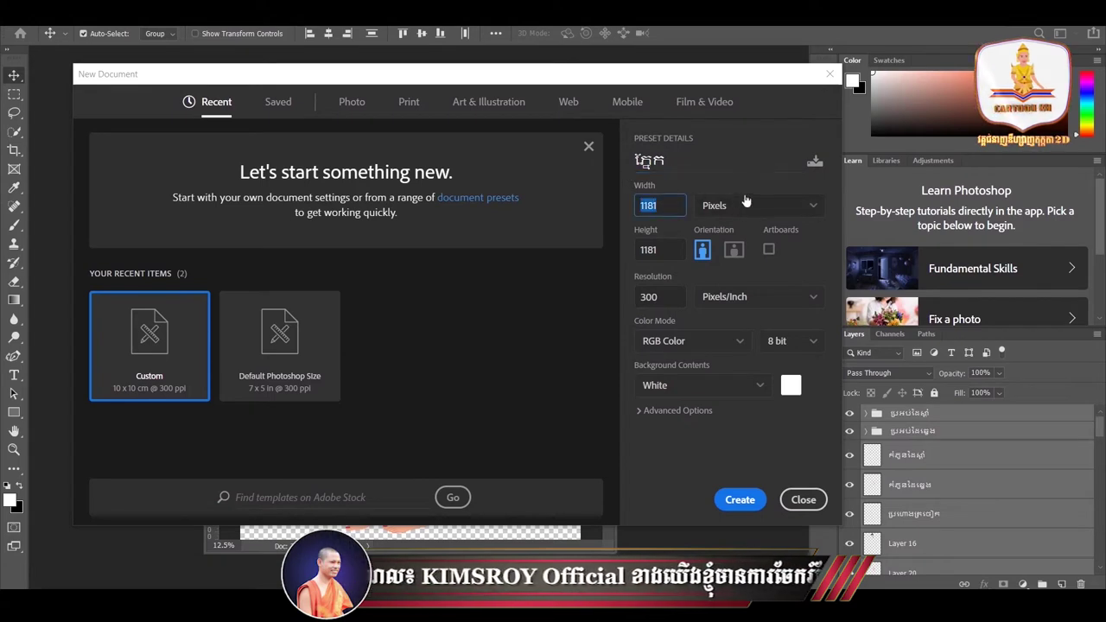
click(828, 197)
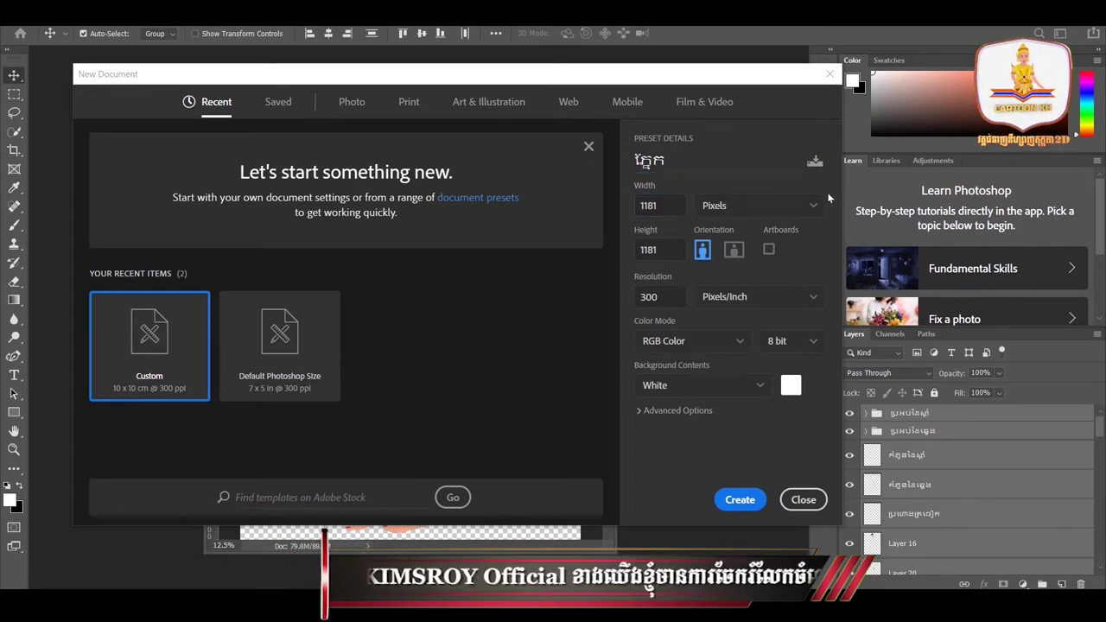
click(785, 207)
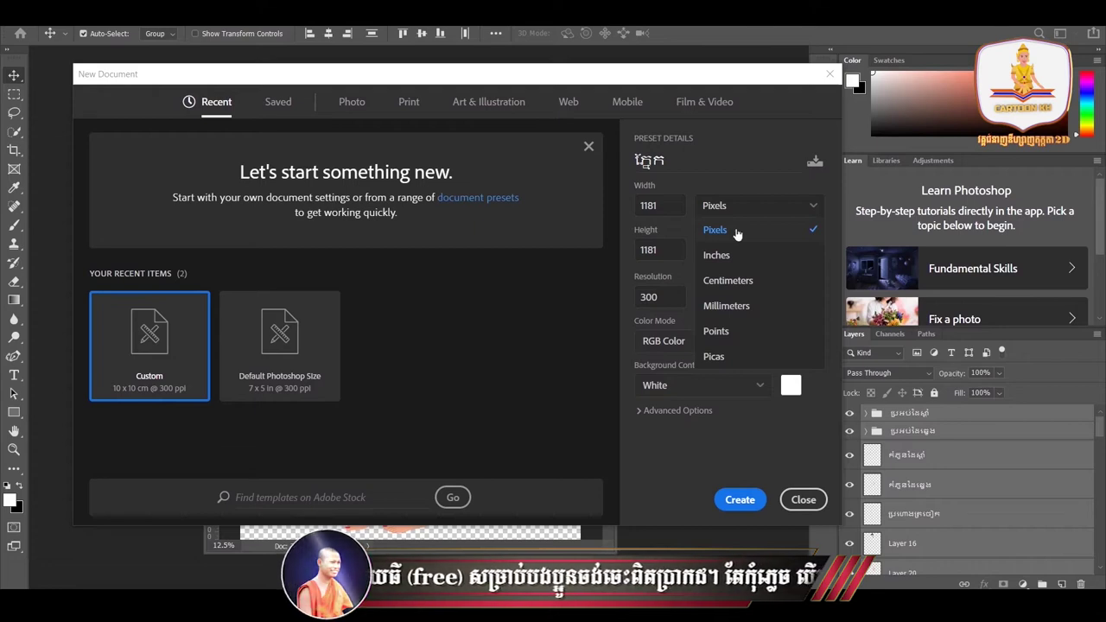
click(766, 282)
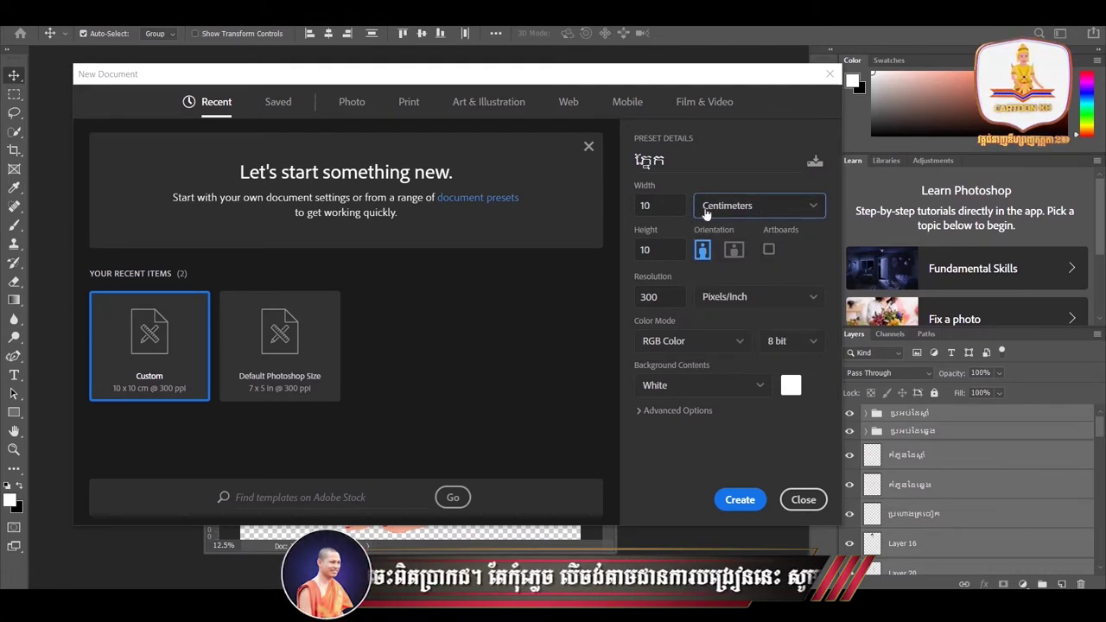
double_click(661, 206)
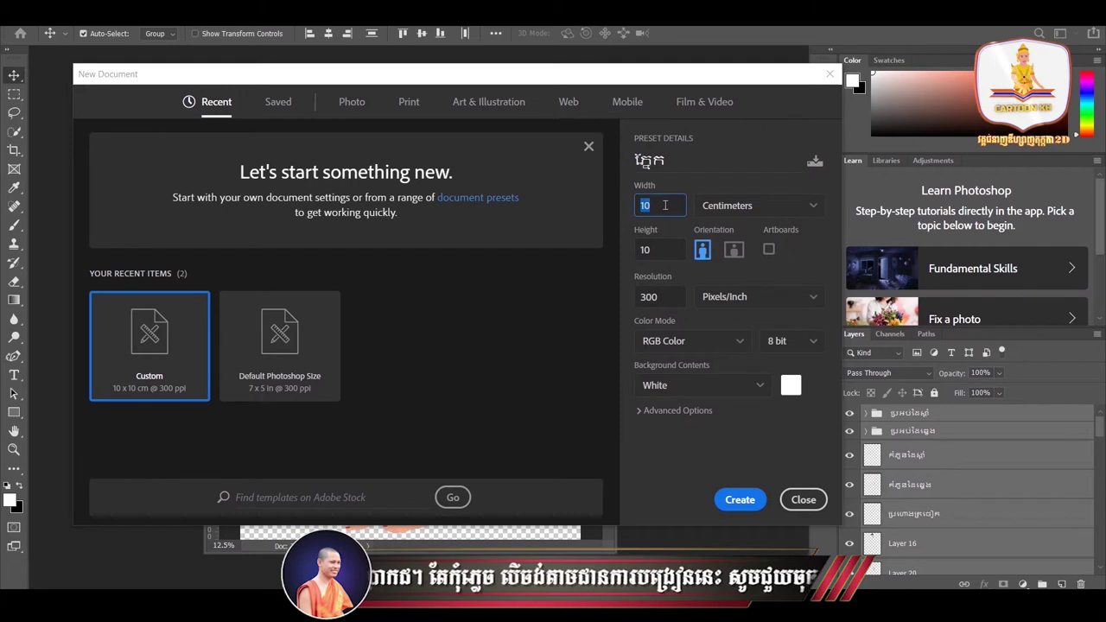
key(Tab)
key(shift+Tab)
key(Tab)
key(shift+Tab)
key(Tab)
key(shift+Tab)
key(Tab)
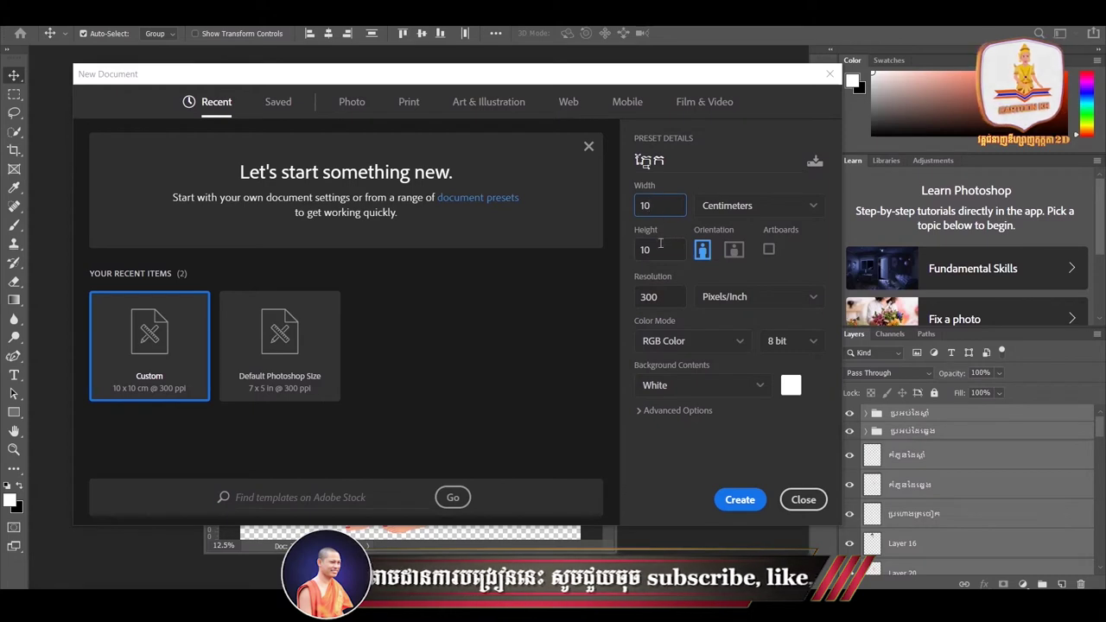
key(shift+Tab)
key(Tab)
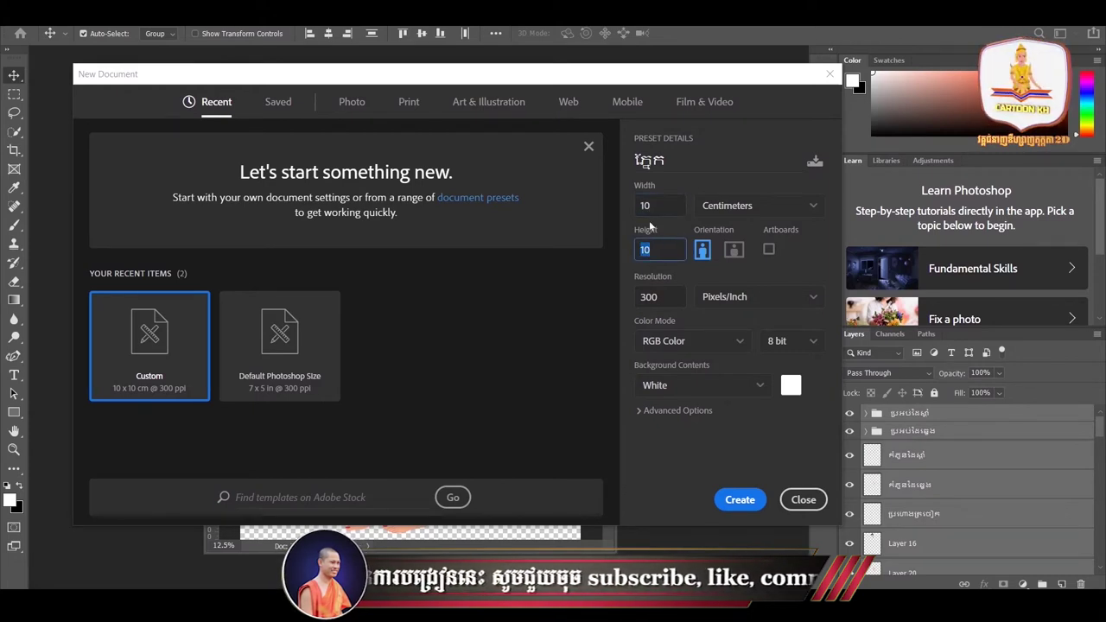
key(shift+Tab)
key(Tab)
key(shift+Tab)
key(Tab)
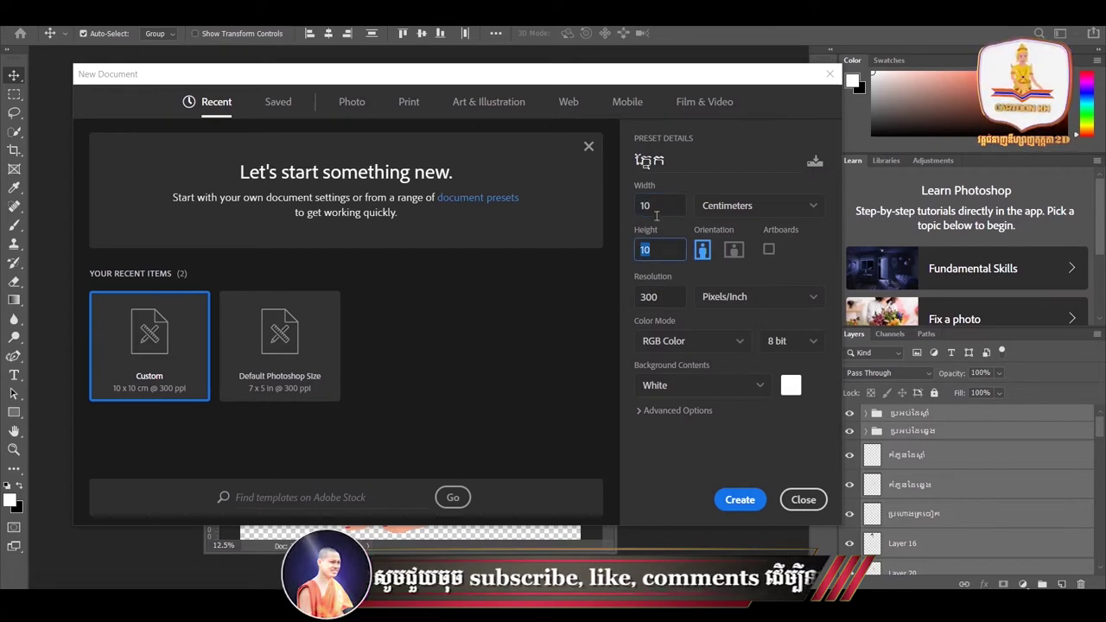
key(shift+Tab)
key(Tab)
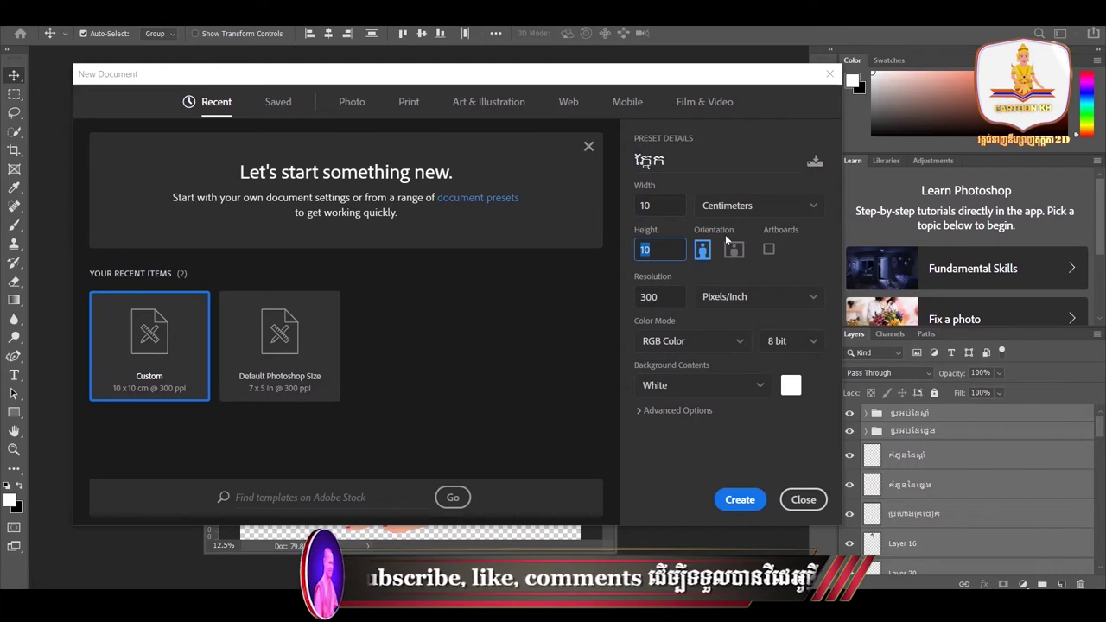
click(656, 204)
double_click(652, 208)
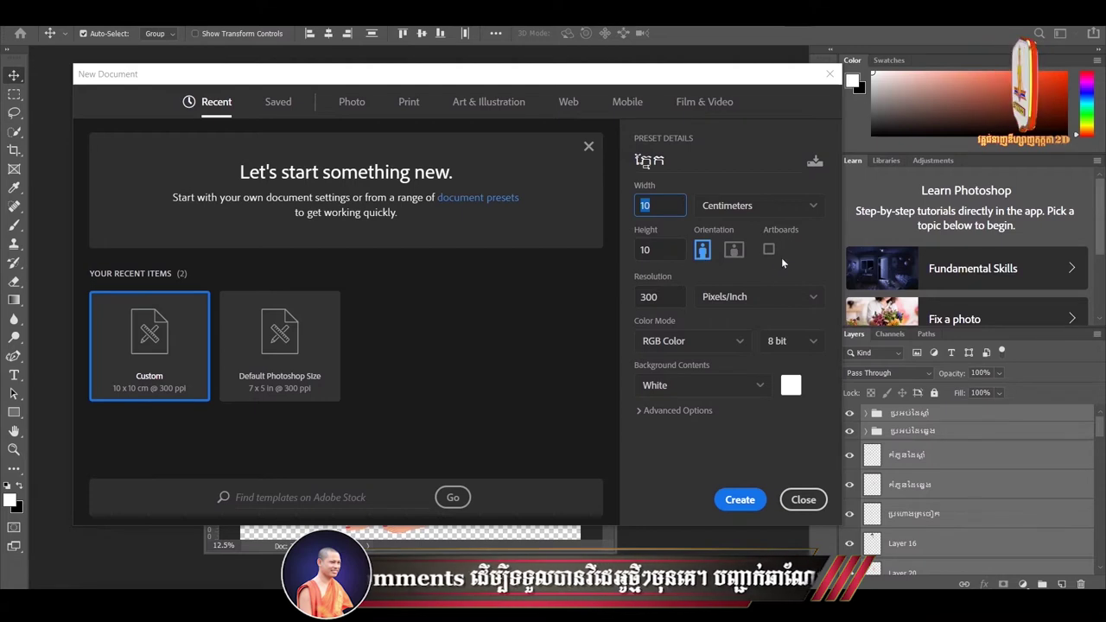
click(665, 249)
double_click(666, 249)
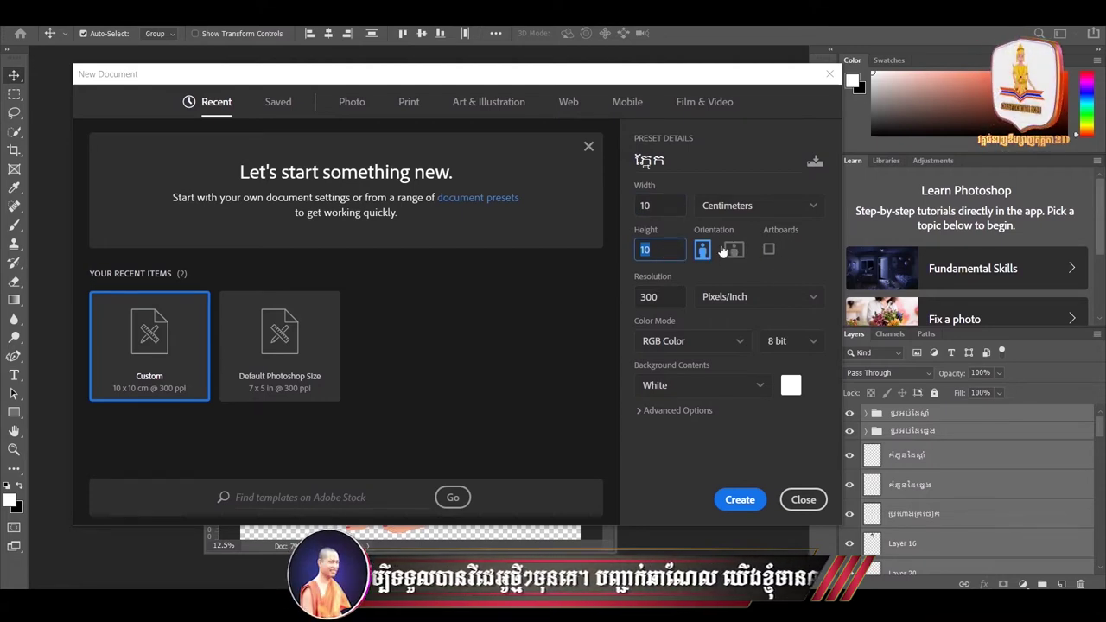
double_click(668, 297)
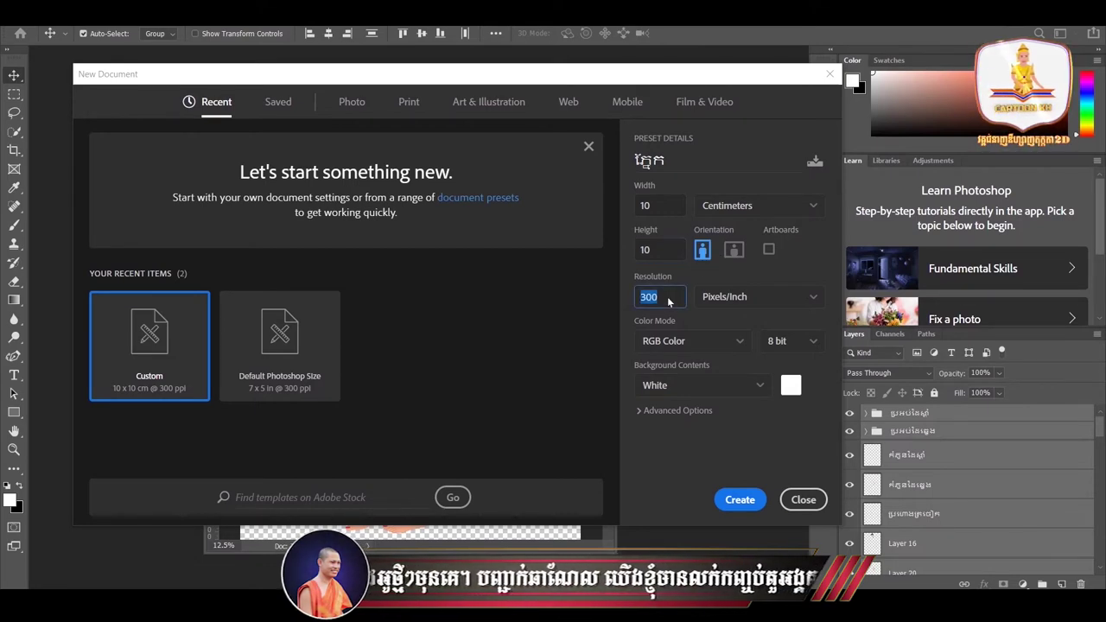
drag(664, 297, 634, 302)
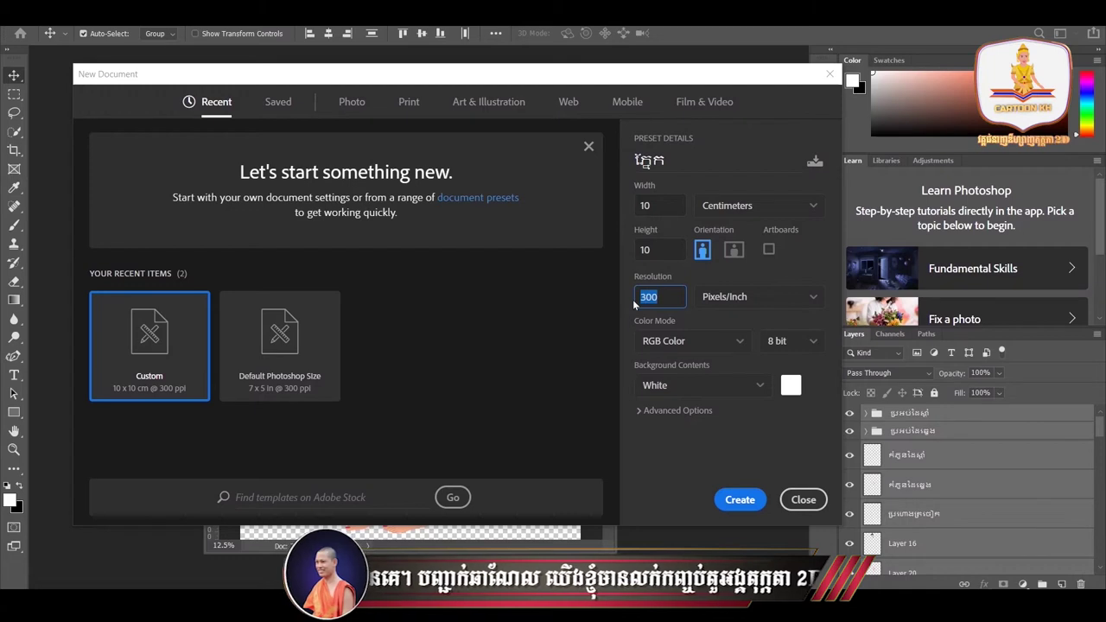
click(813, 299)
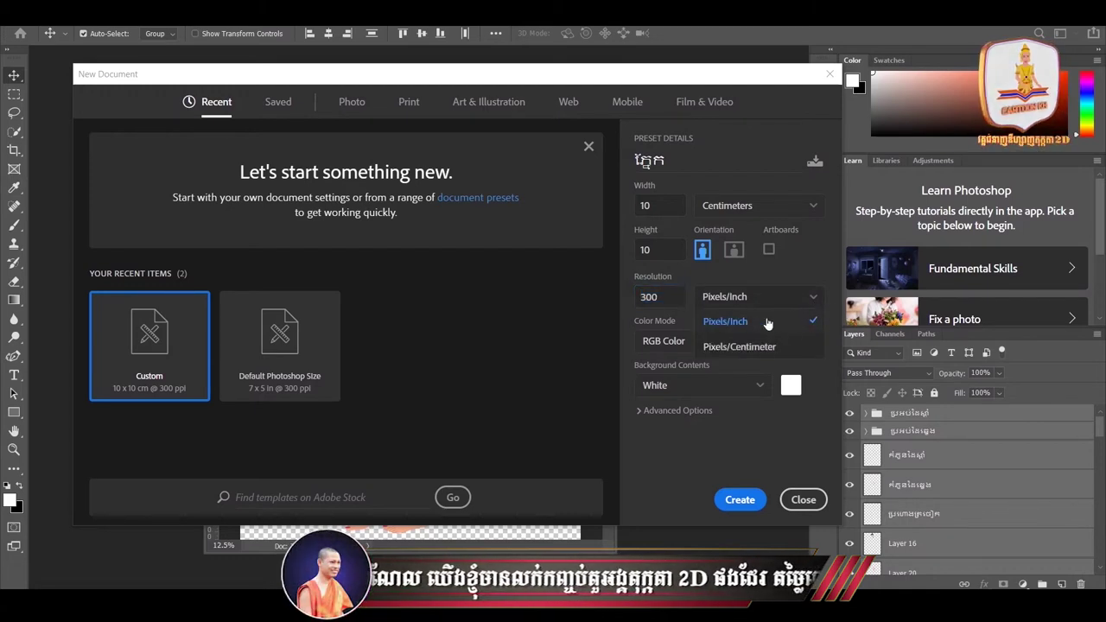
click(767, 346)
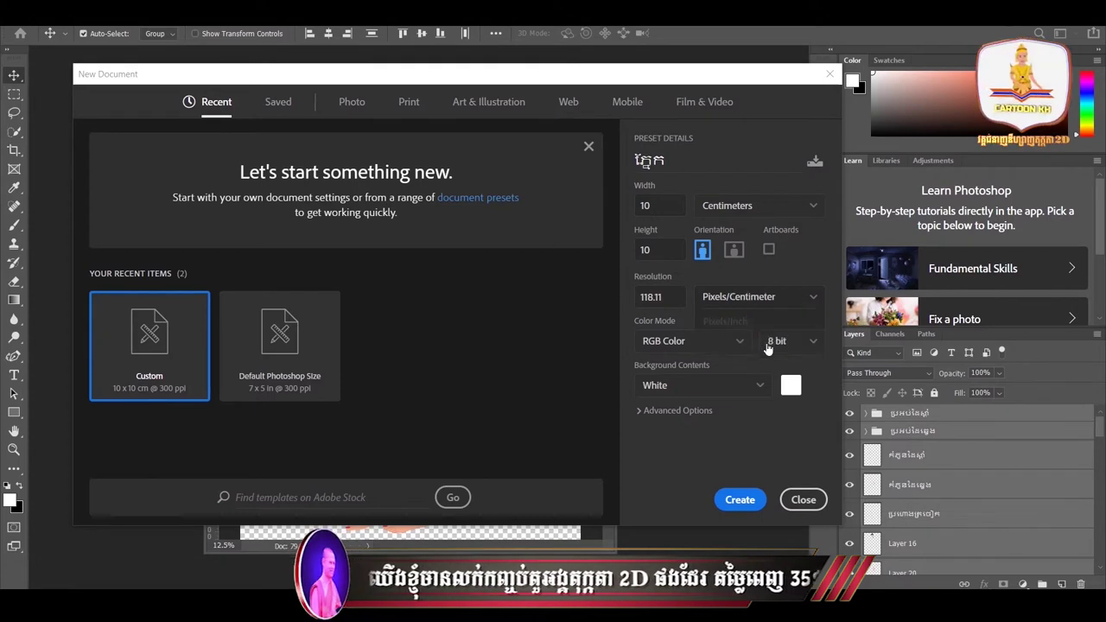
click(765, 302)
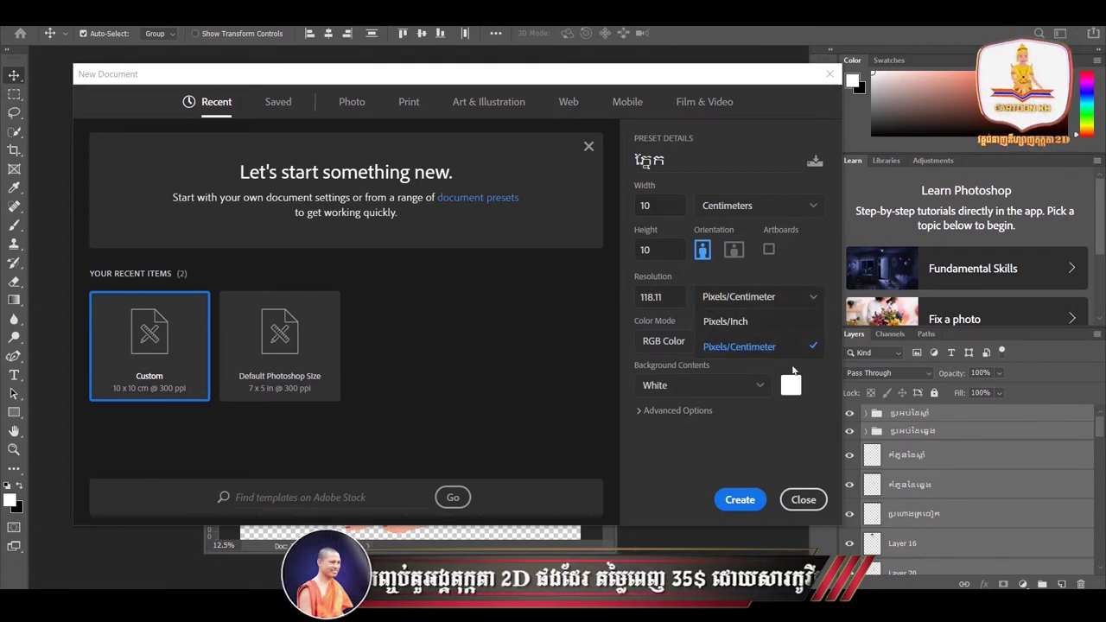
click(752, 346)
click(757, 303)
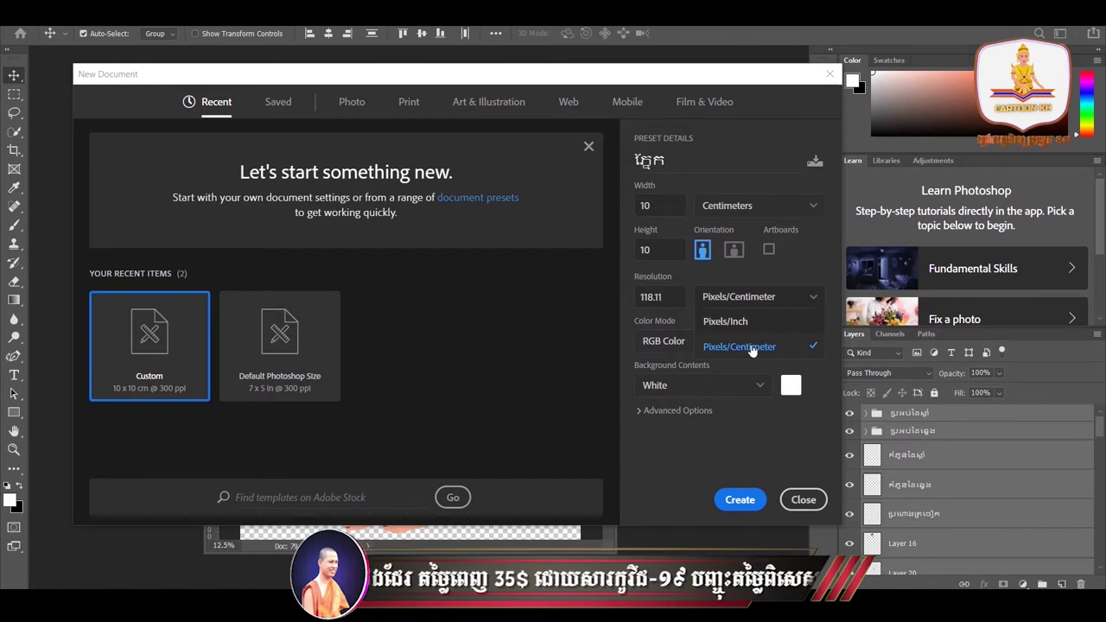
click(751, 346)
double_click(668, 295)
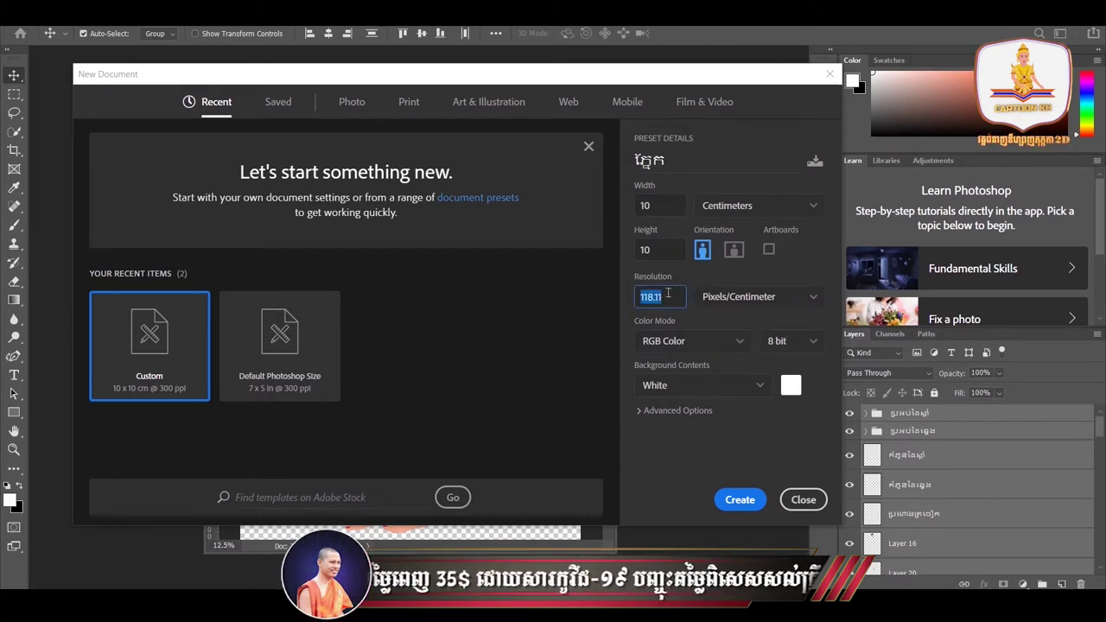
click(668, 295)
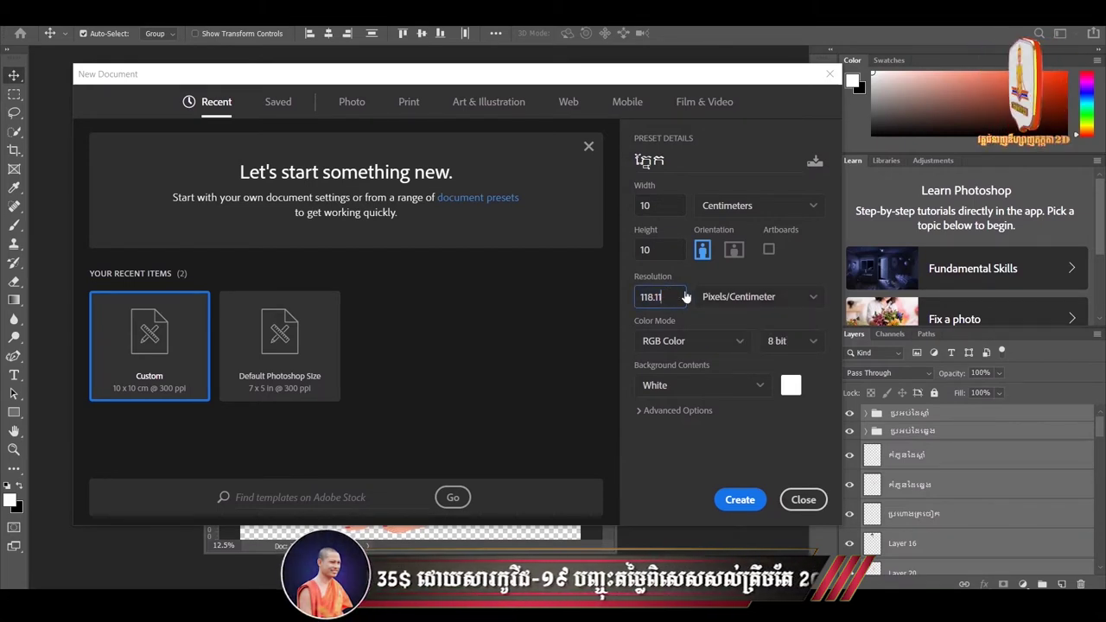
drag(669, 293, 628, 299)
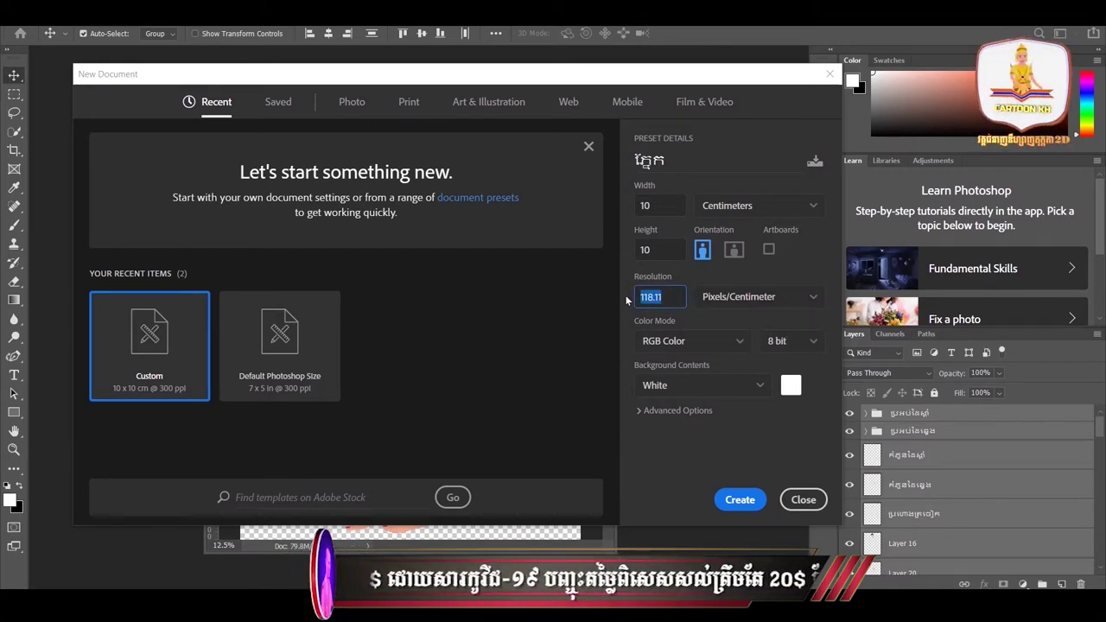
click(669, 301)
drag(670, 300, 638, 301)
click(672, 298)
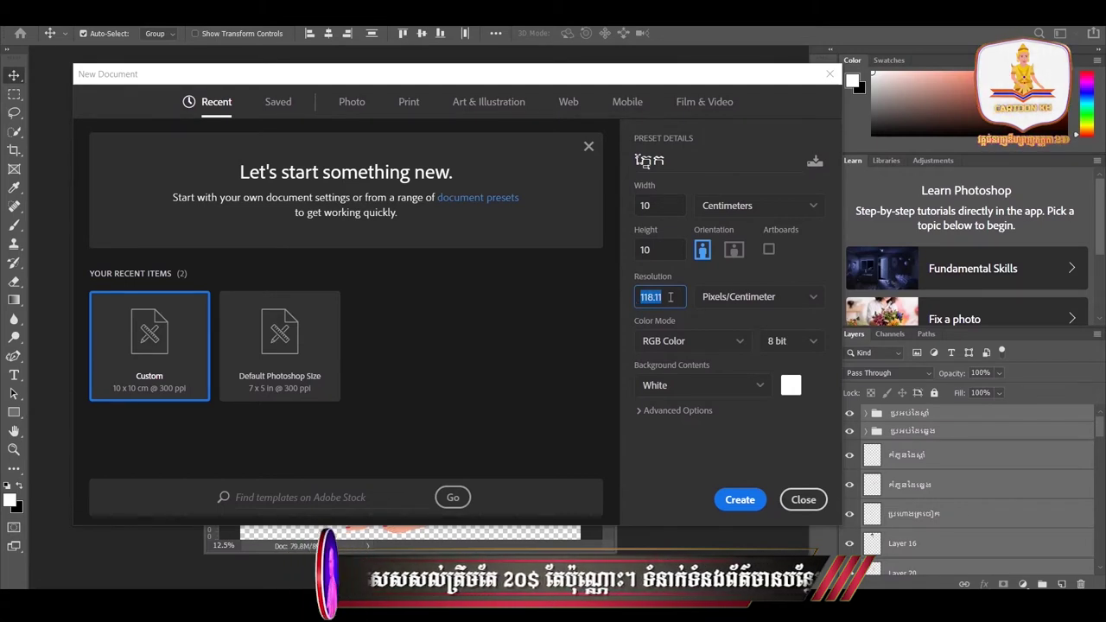
click(673, 297)
click(762, 298)
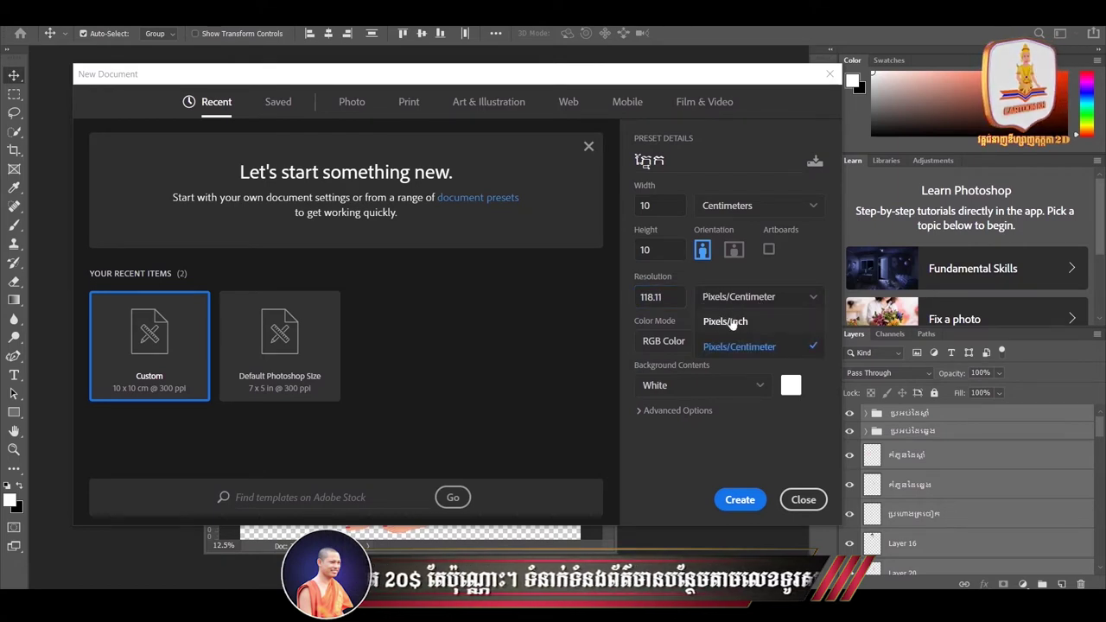
click(732, 322)
click(663, 296)
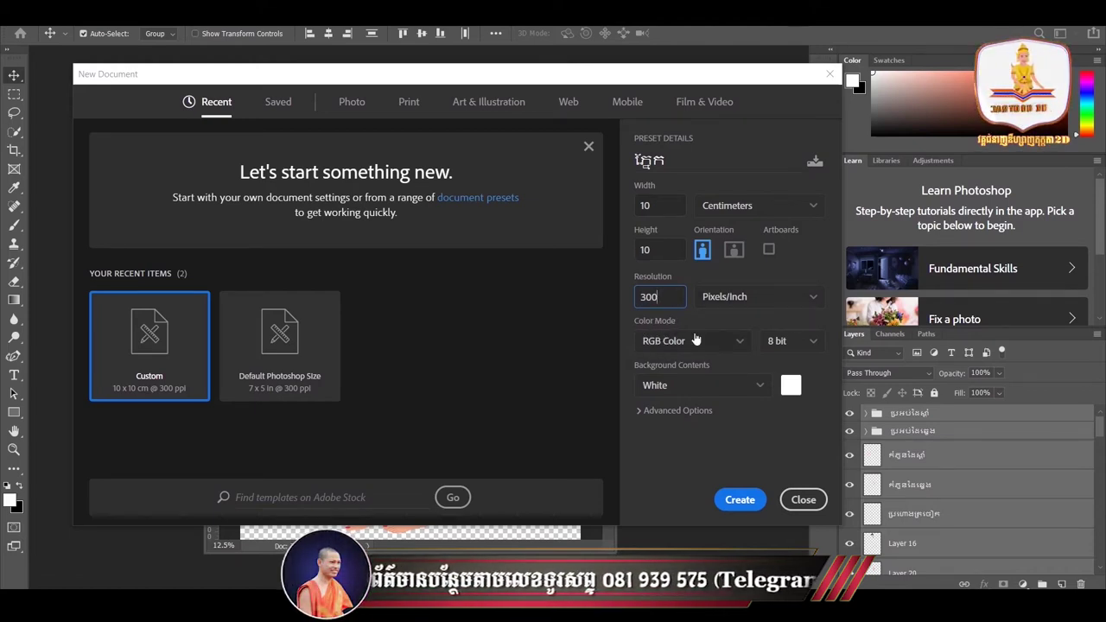
click(745, 342)
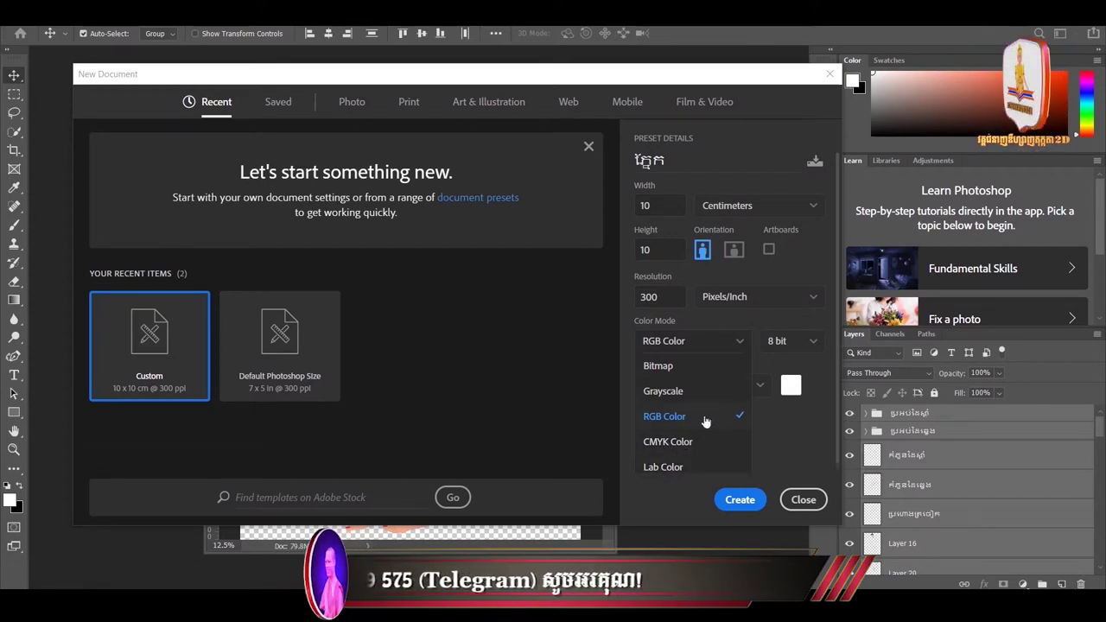
click(734, 416)
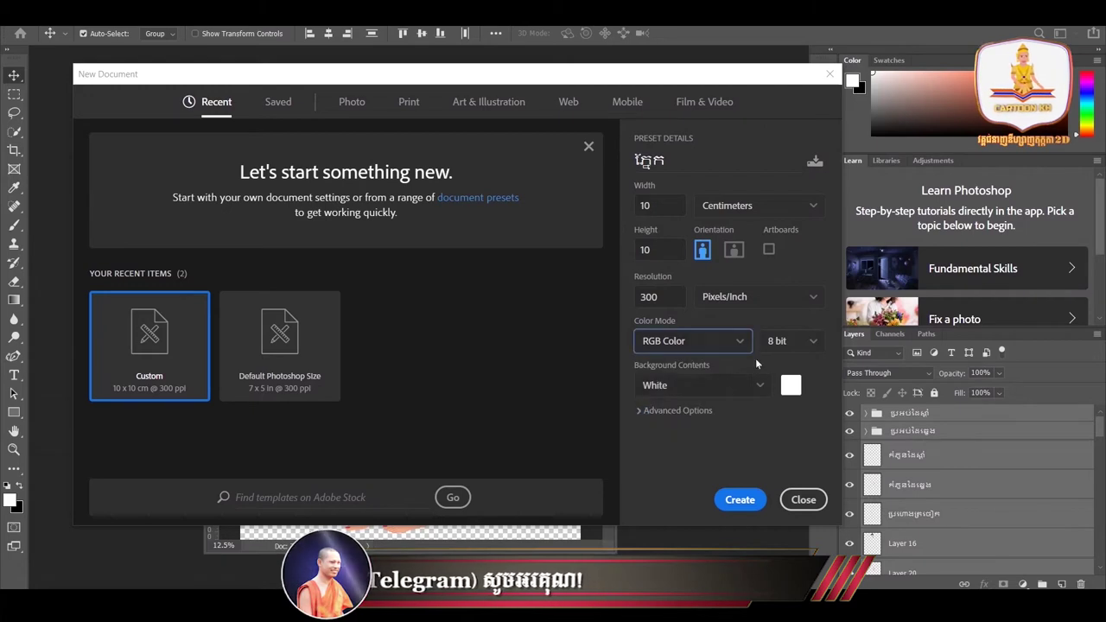
click(814, 344)
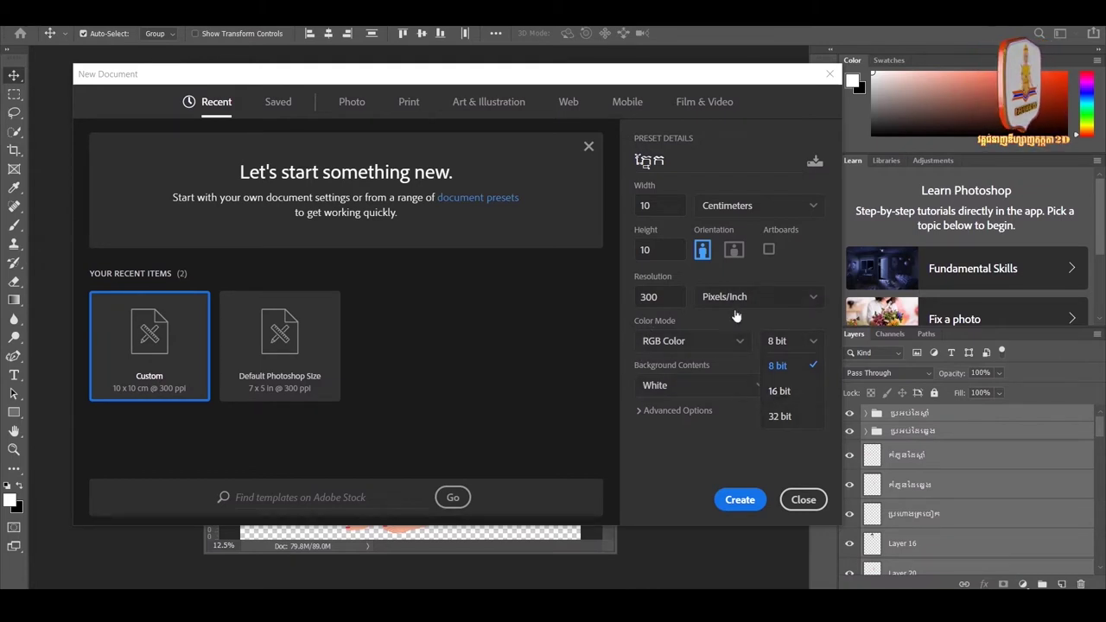
click(763, 321)
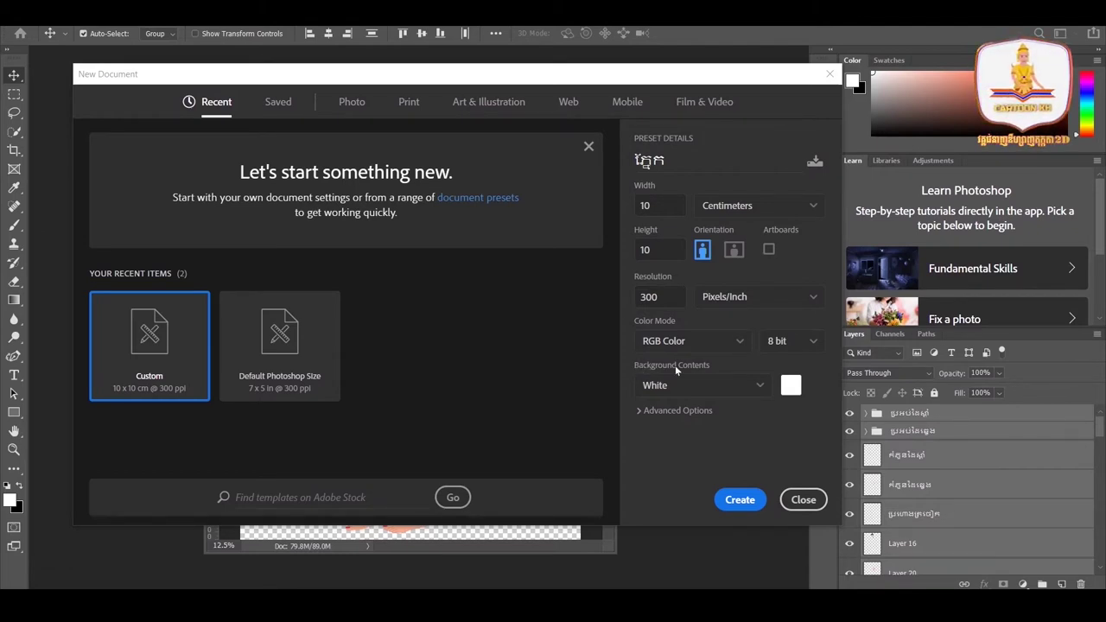
click(760, 387)
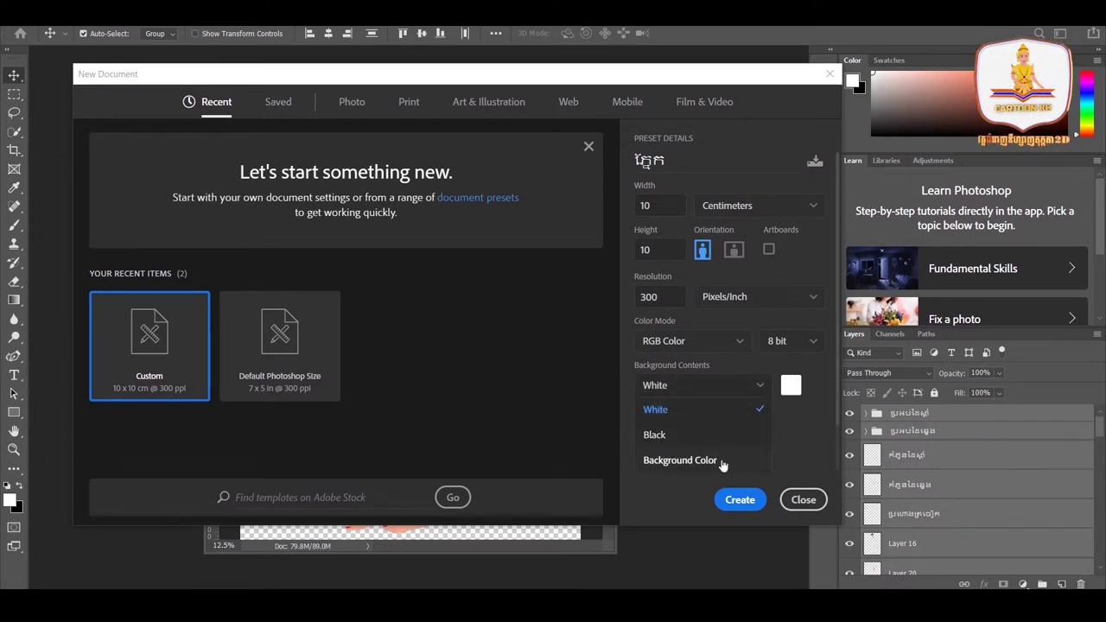
Keep White background contents and create the 10 × 10 cm, 300 ppi RGB document
scroll(721, 462, down, 2)
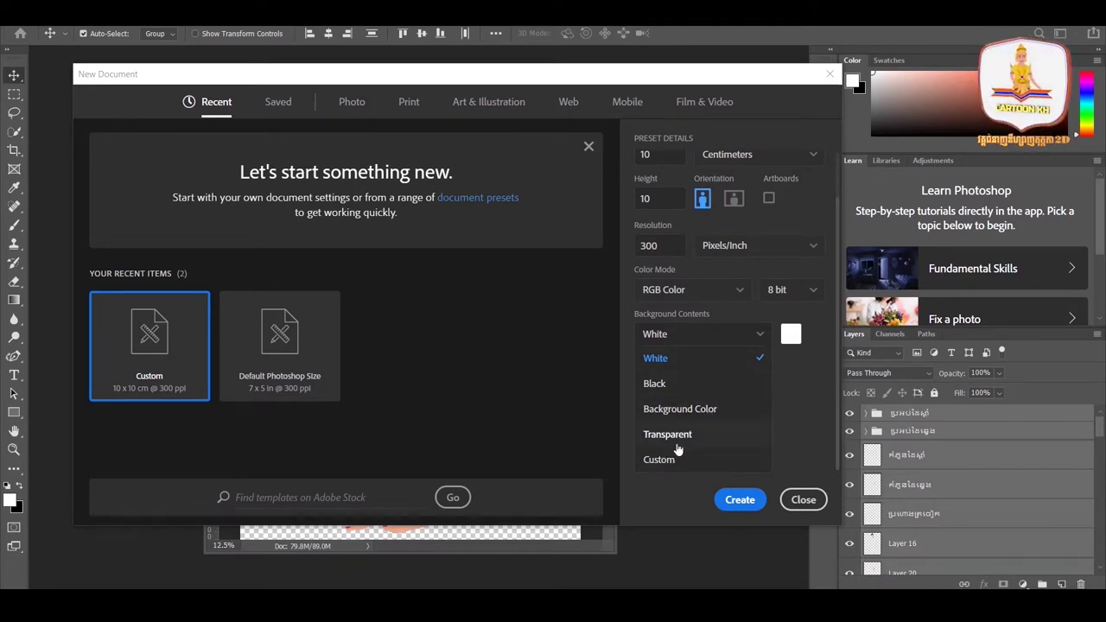
click(798, 378)
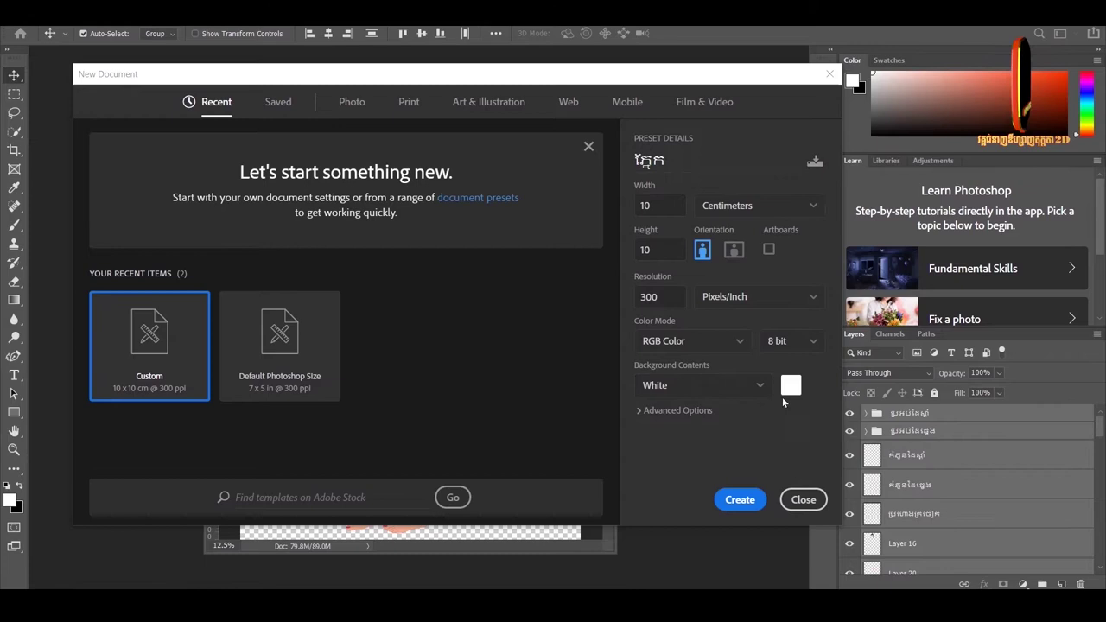
click(762, 388)
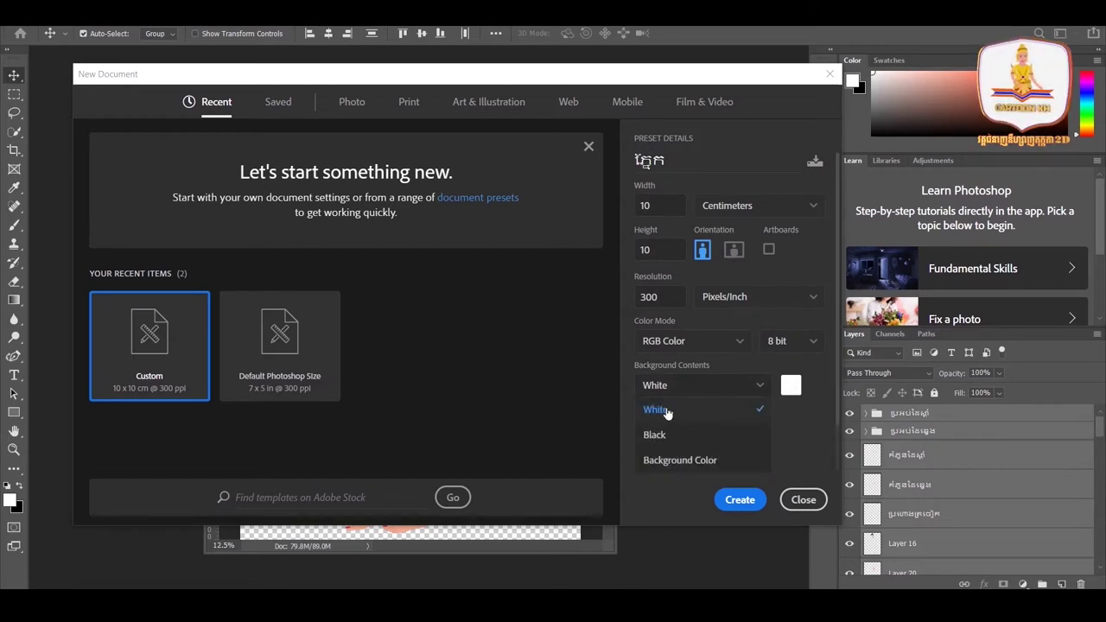
click(670, 411)
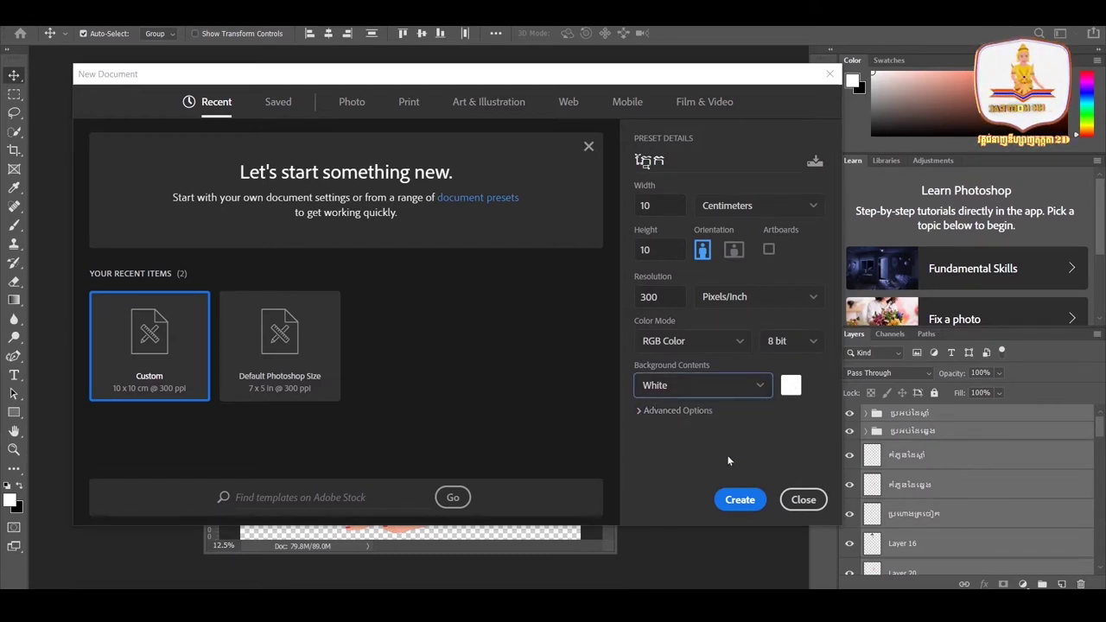
click(748, 502)
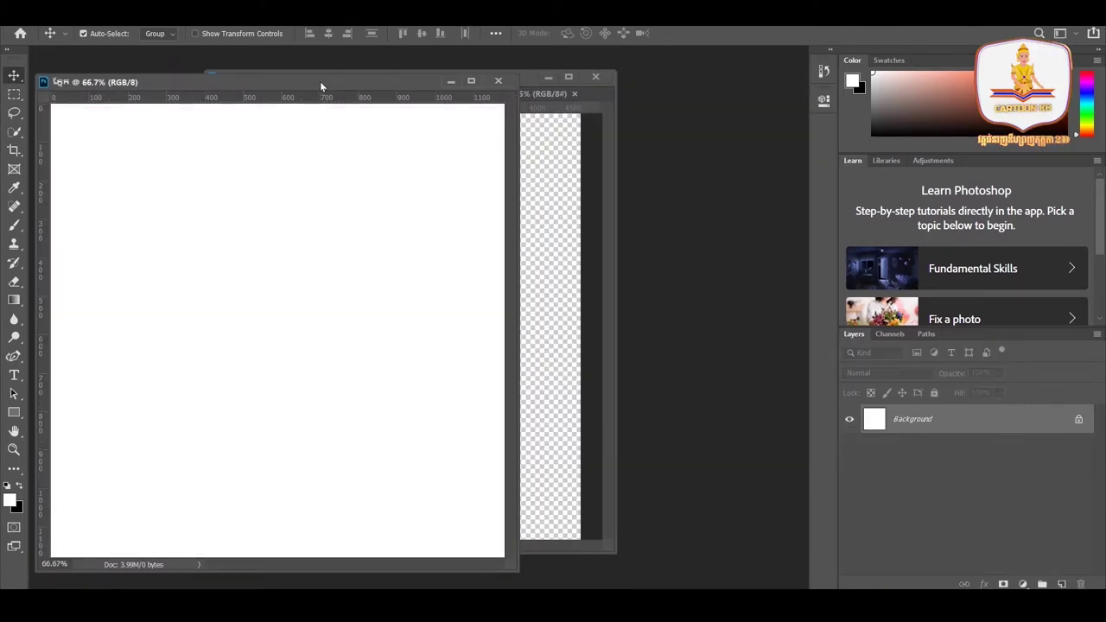
Uncover the male character artwork and select its head layer in the Layers panel
drag(320, 82, 732, 93)
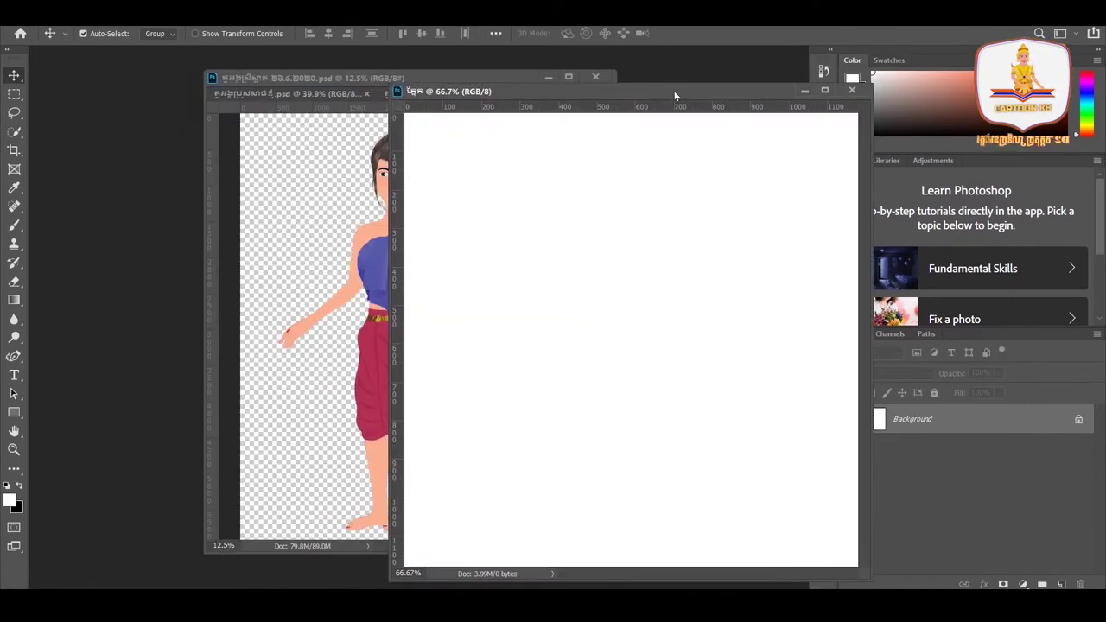
click(289, 93)
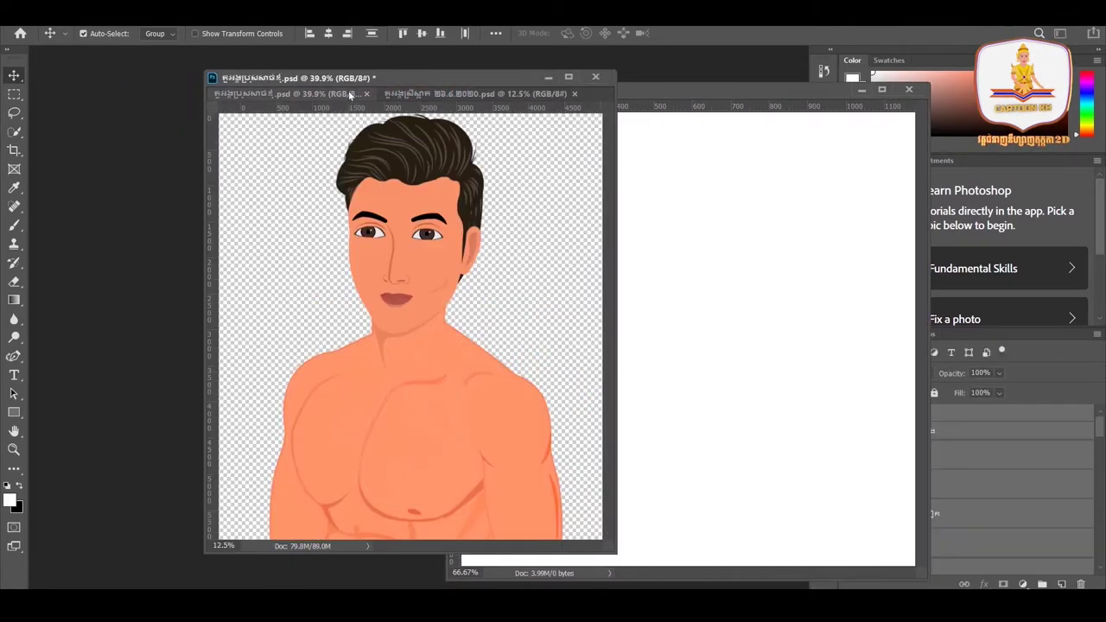
click(458, 220)
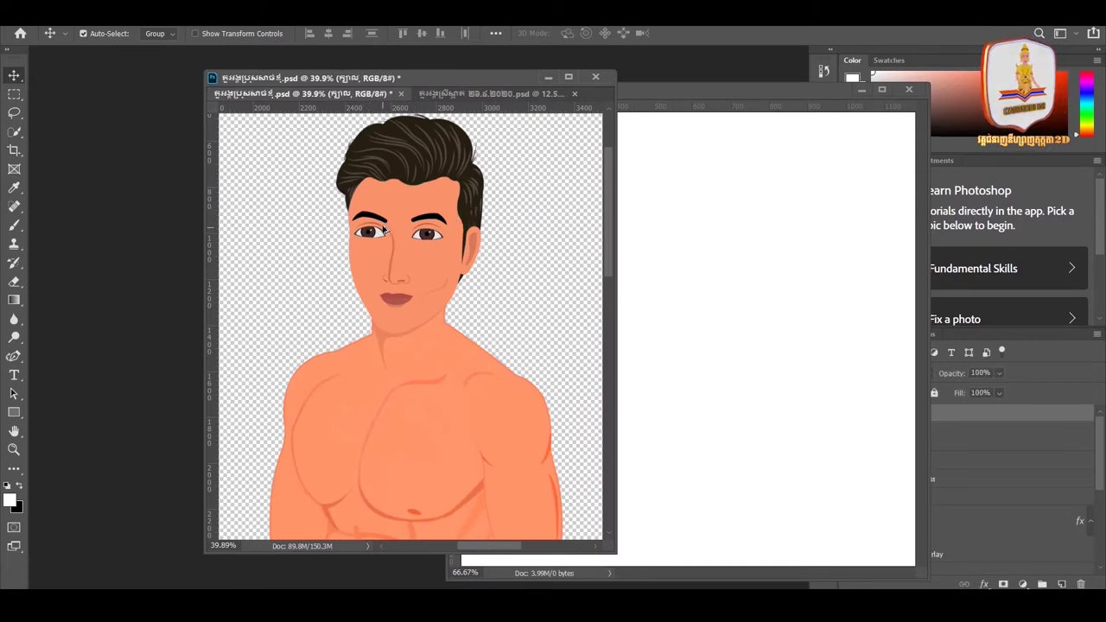
scroll(385, 231, up, 2)
scroll(389, 238, up, 1)
scroll(399, 254, up, 2)
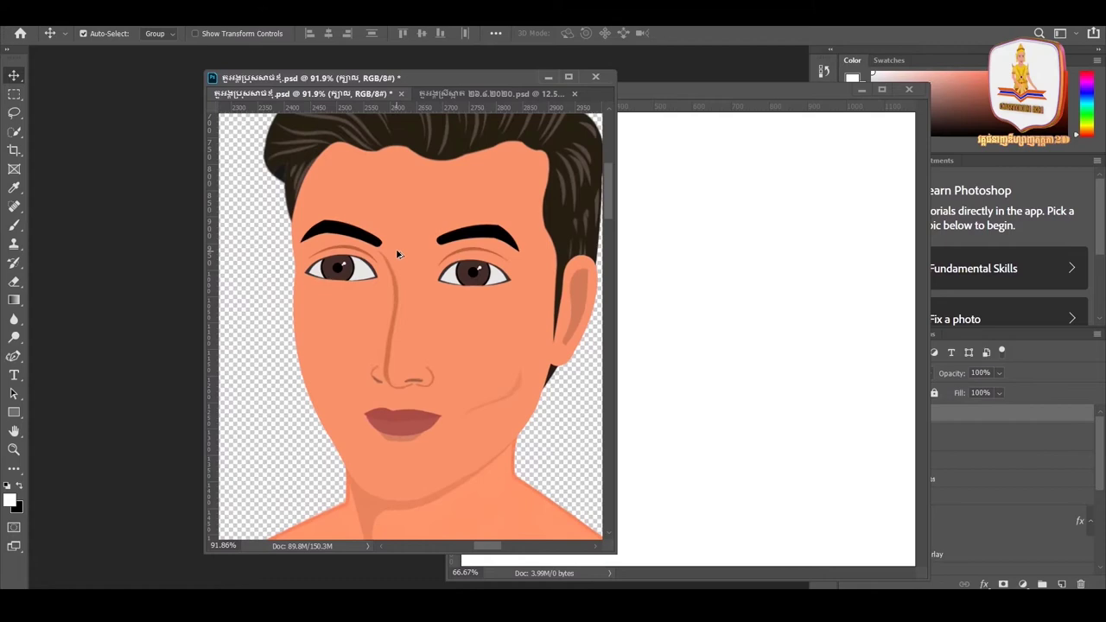
scroll(398, 254, up, 1)
scroll(398, 254, up, 1)
scroll(398, 254, up, 1)
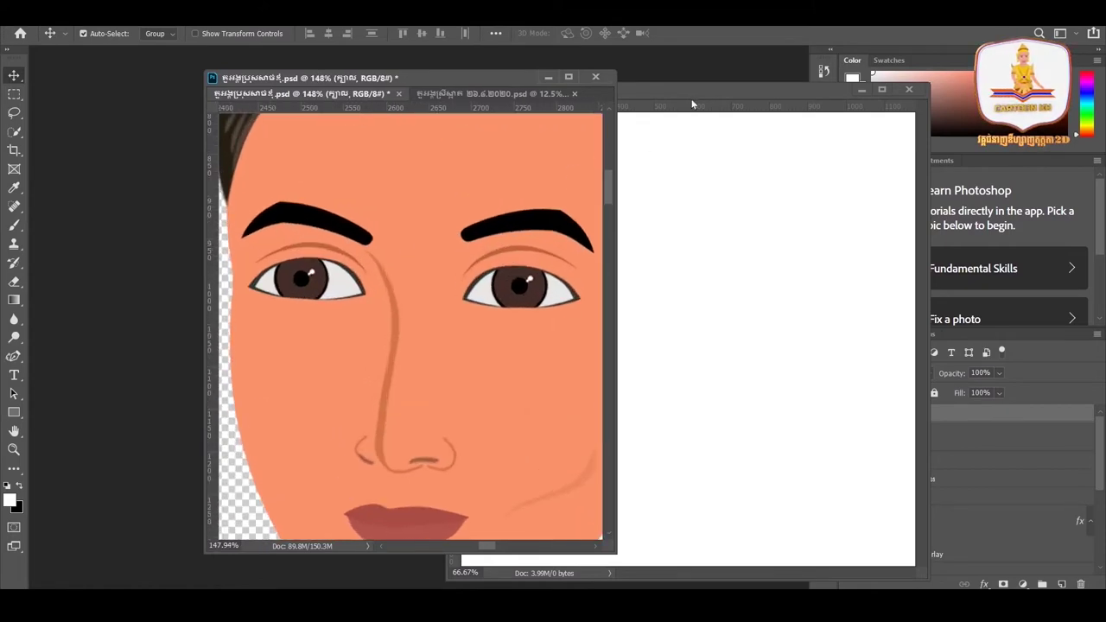
Float the blank canvas as its own window beside the face reference and add an empty layer
drag(747, 90, 857, 86)
drag(503, 78, 370, 75)
drag(617, 87, 425, 90)
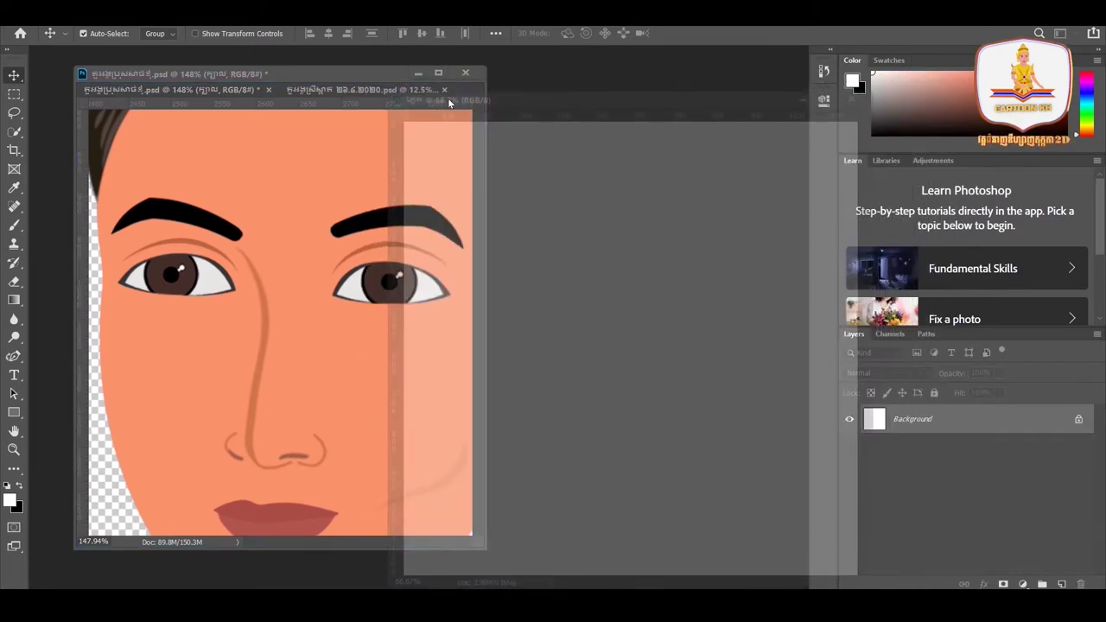
drag(425, 90, 449, 110)
mouse_move(517, 109)
mouse_down()
mouse_move(506, 62)
mouse_move(482, 60)
mouse_move(508, 73)
mouse_up()
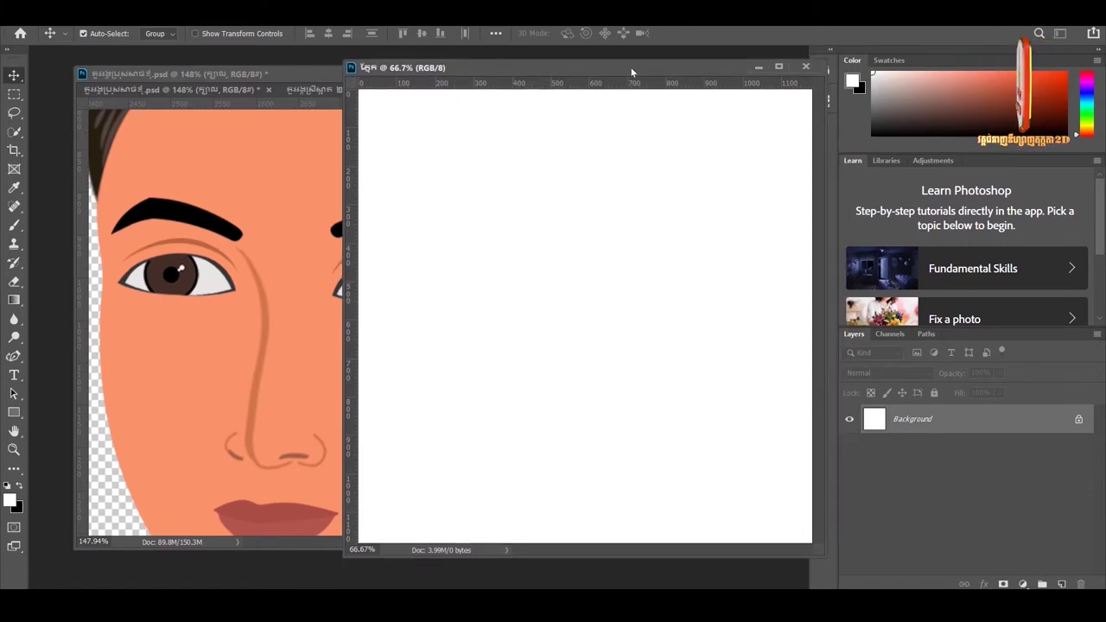
drag(624, 72, 629, 74)
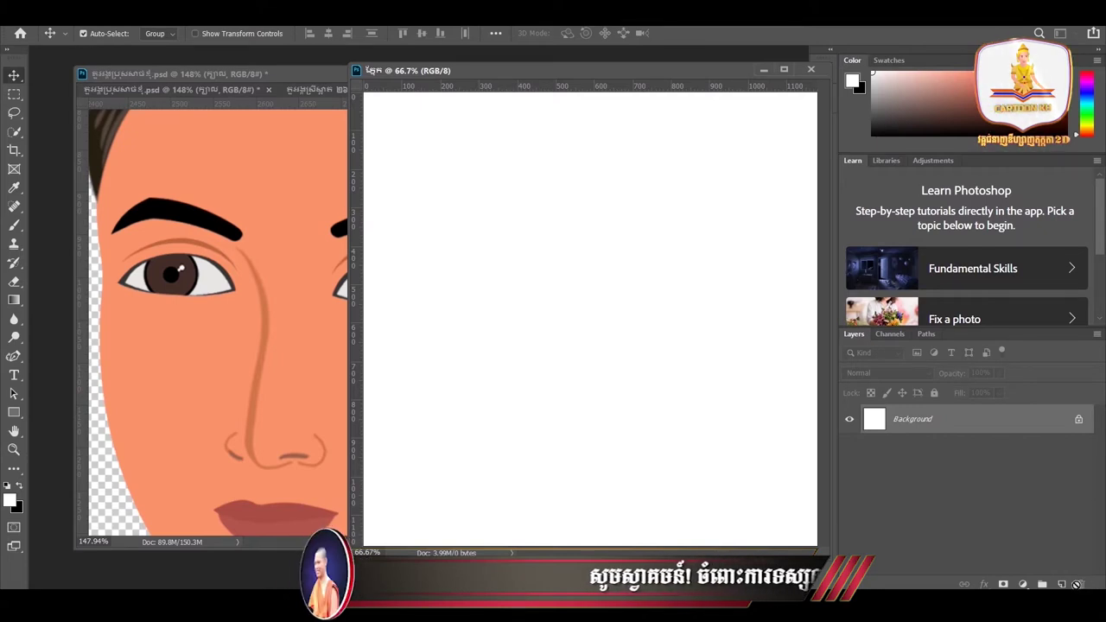
click(1062, 584)
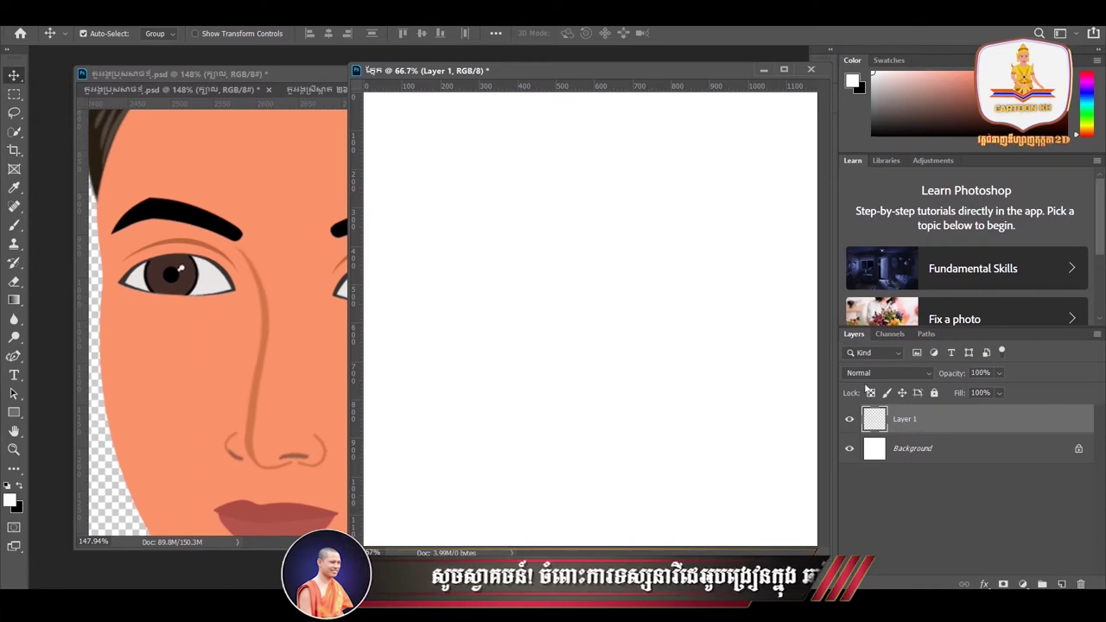
Zoom the face reference in on the man's left eye, keeping the blank canvas window alongside
mouse_move(656, 74)
mouse_down()
mouse_move(705, 94)
mouse_move(691, 85)
mouse_up()
click(236, 284)
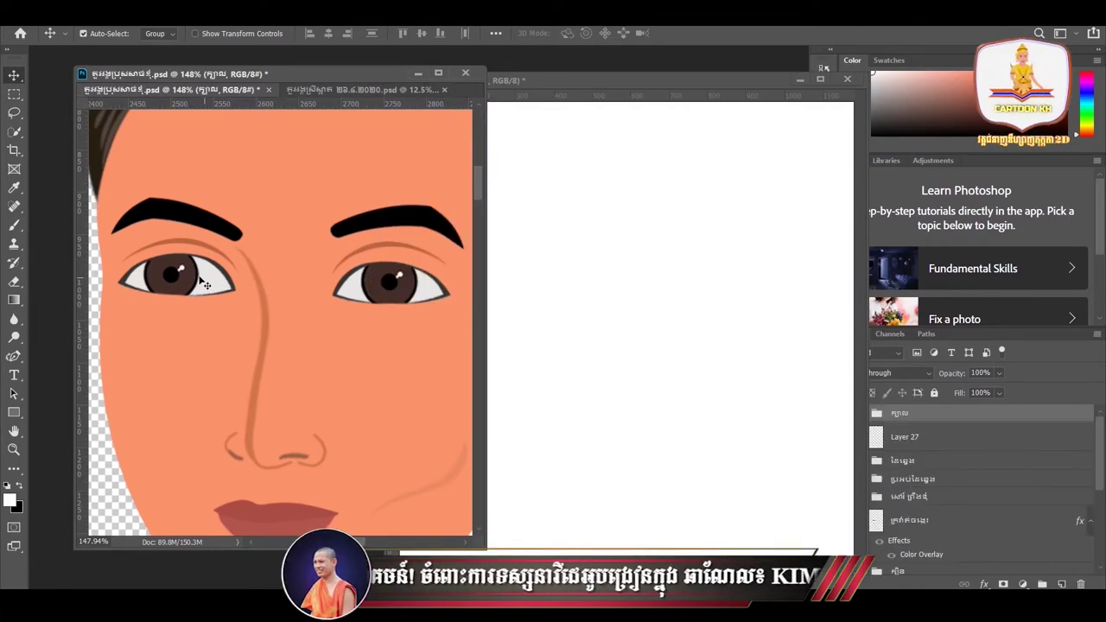
scroll(190, 283, up, 3)
scroll(187, 285, up, 1)
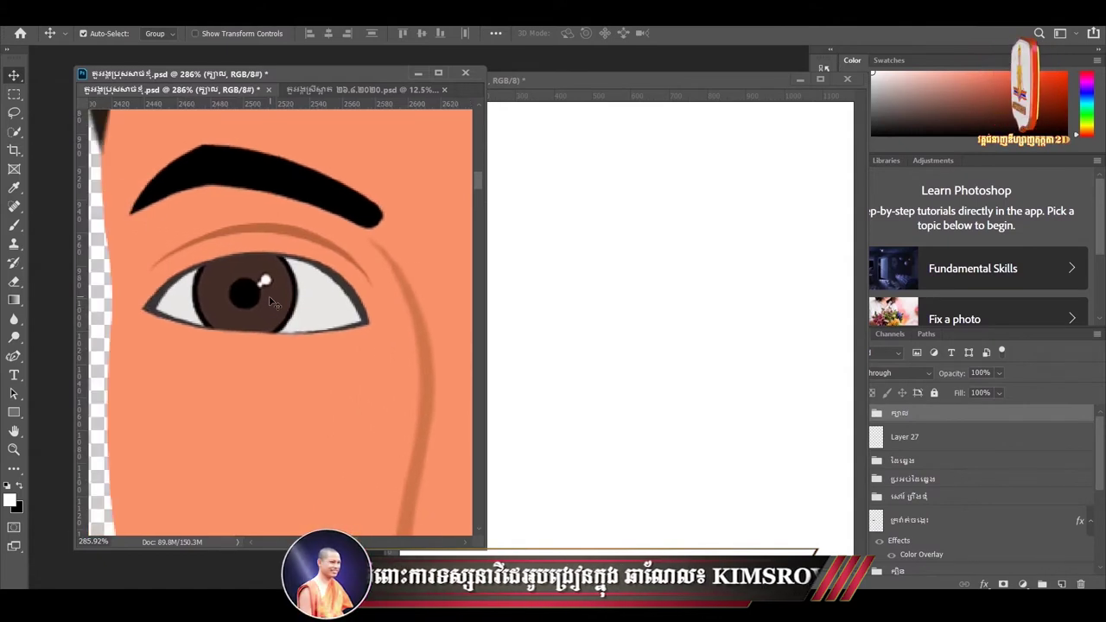
scroll(260, 302, up, 1)
scroll(290, 320, up, 1)
scroll(302, 321, up, 1)
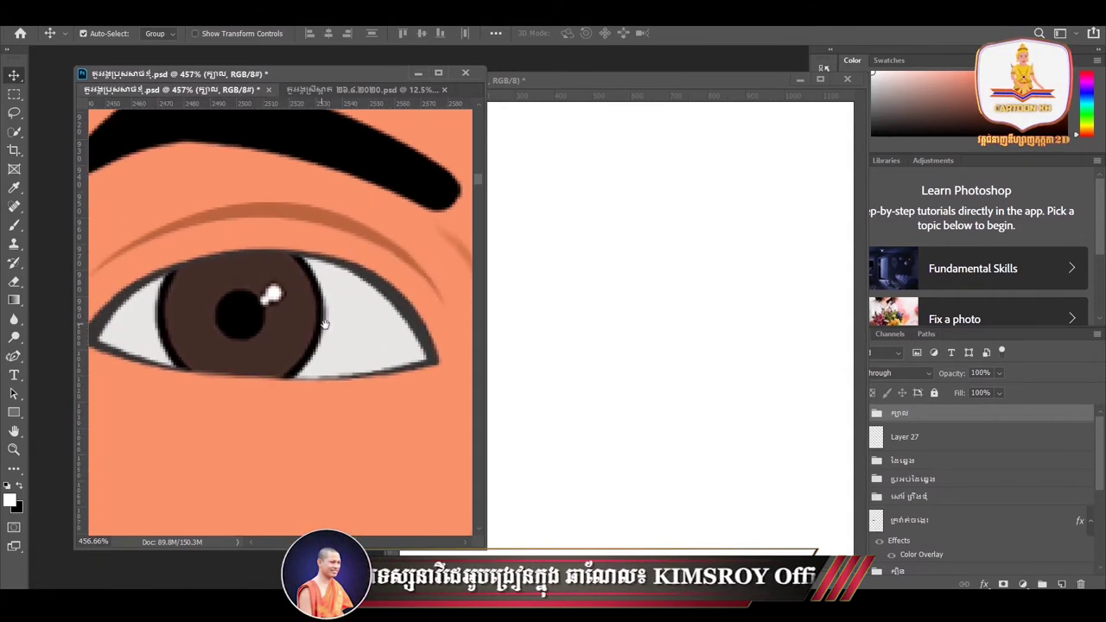
scroll(350, 339, down, 2)
key(Down)
key(Down)
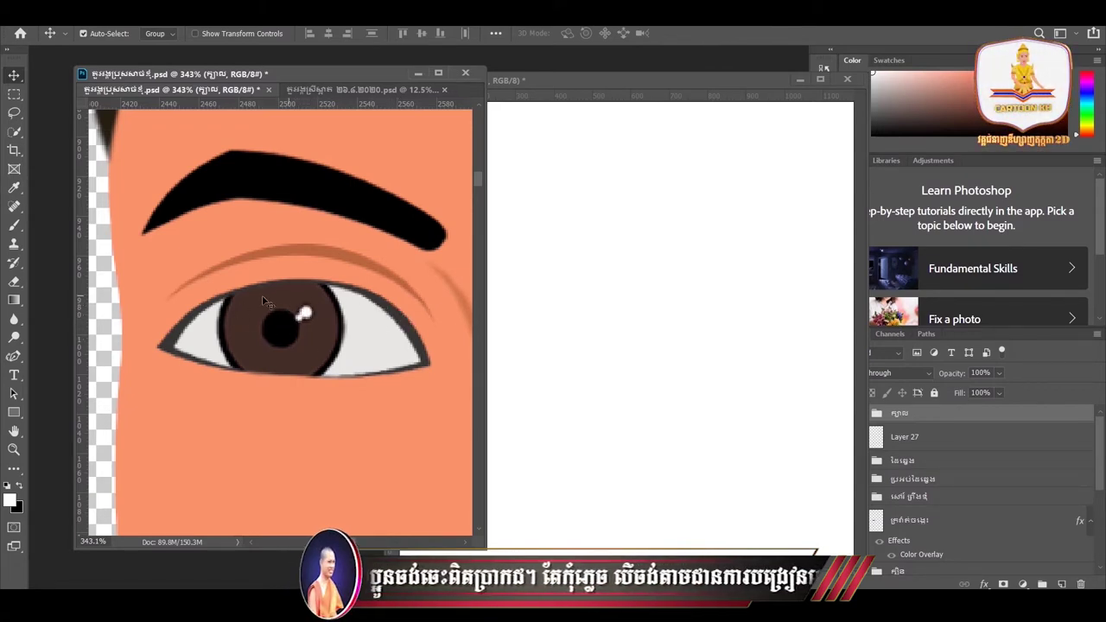
drag(656, 80, 571, 69)
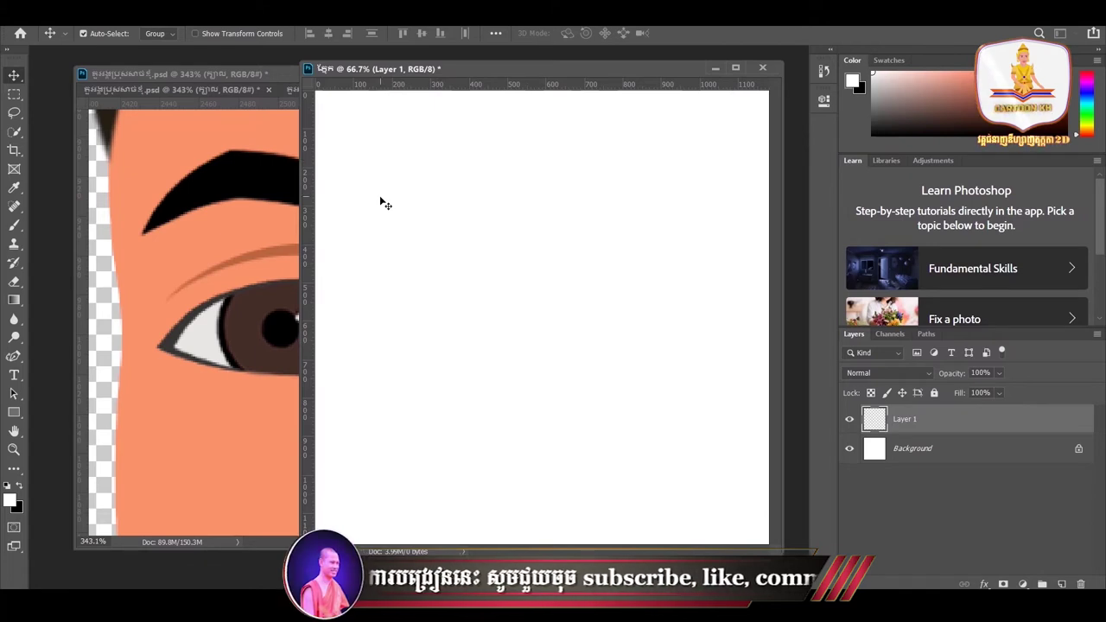
Switch to the Pen Tool and settle the blank canvas window beside the enlarged eye, active for drawing
click(13, 358)
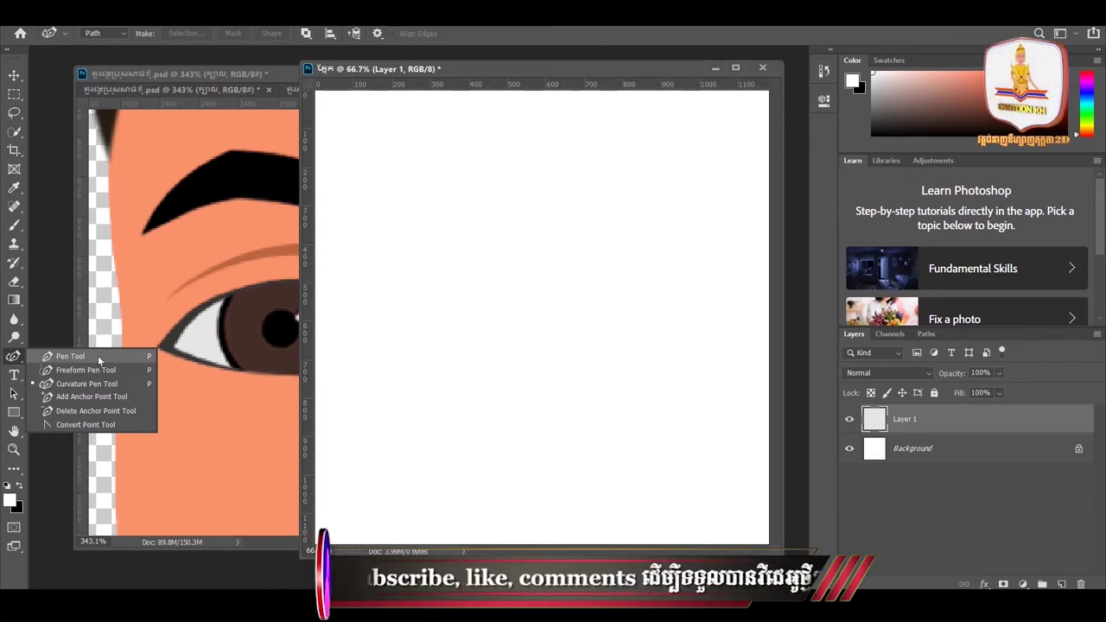
click(101, 358)
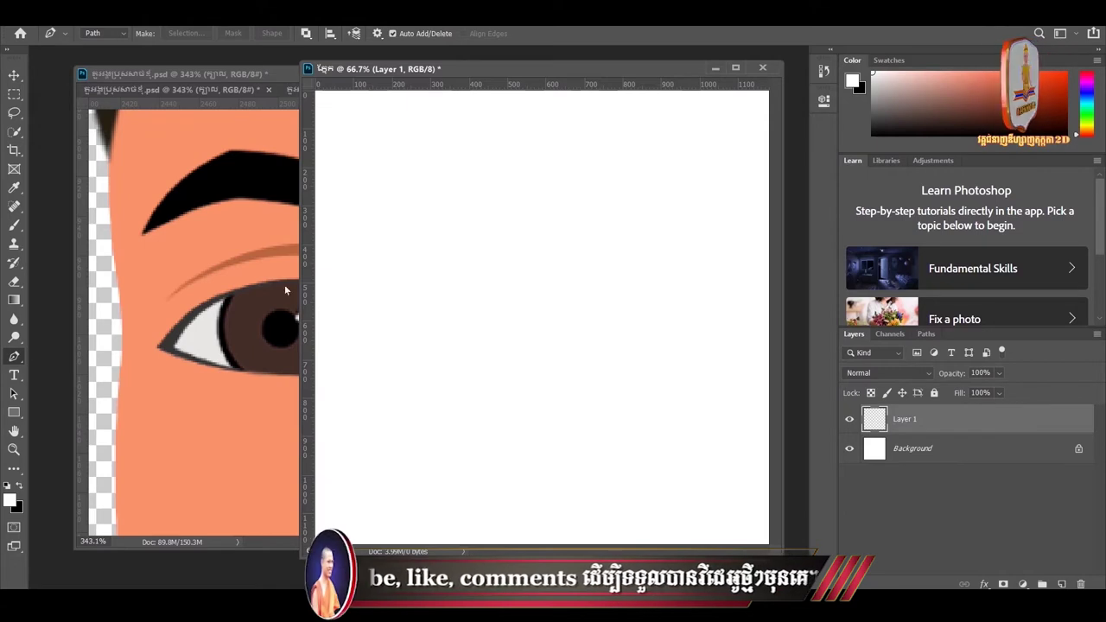
drag(537, 68, 728, 69)
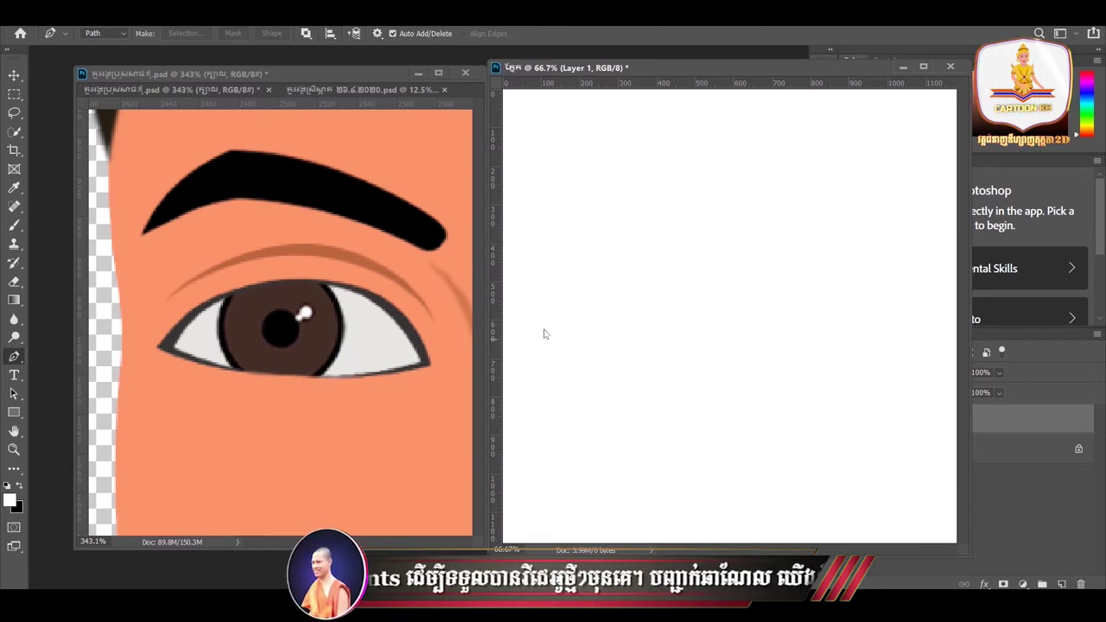
drag(650, 71, 643, 68)
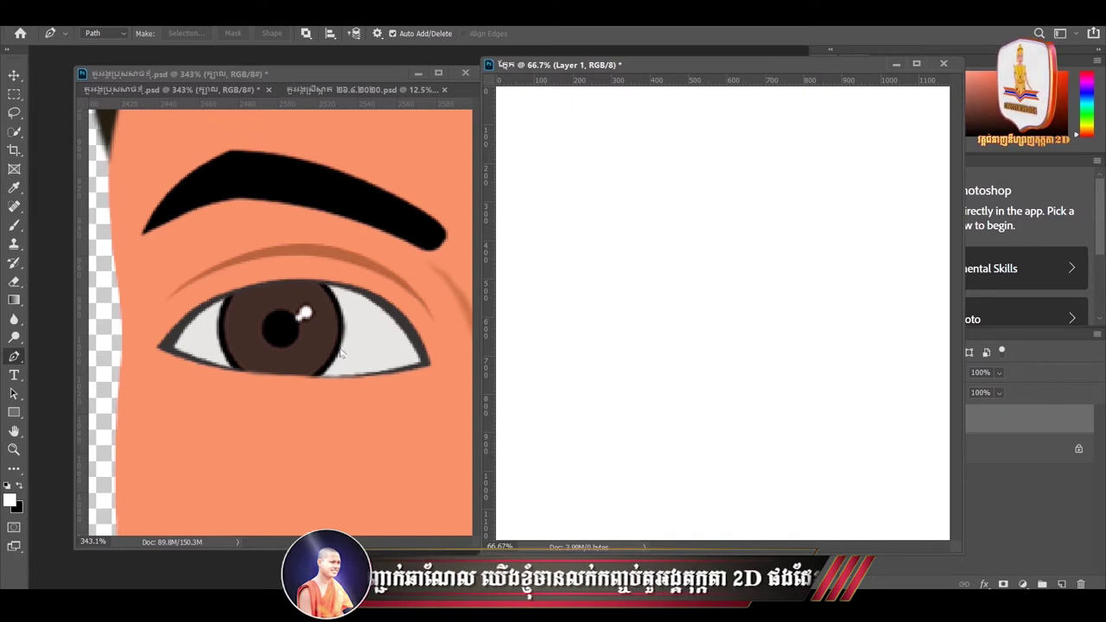
mouse_move(708, 67)
mouse_down()
mouse_move(657, 88)
mouse_move(655, 75)
mouse_up()
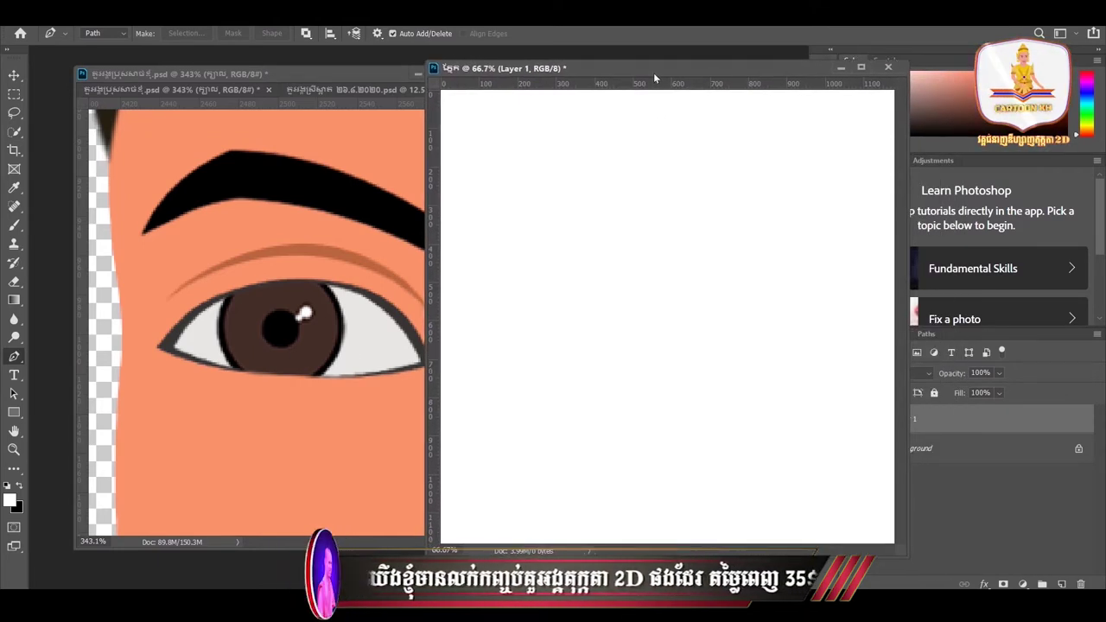
drag(427, 78, 601, 66)
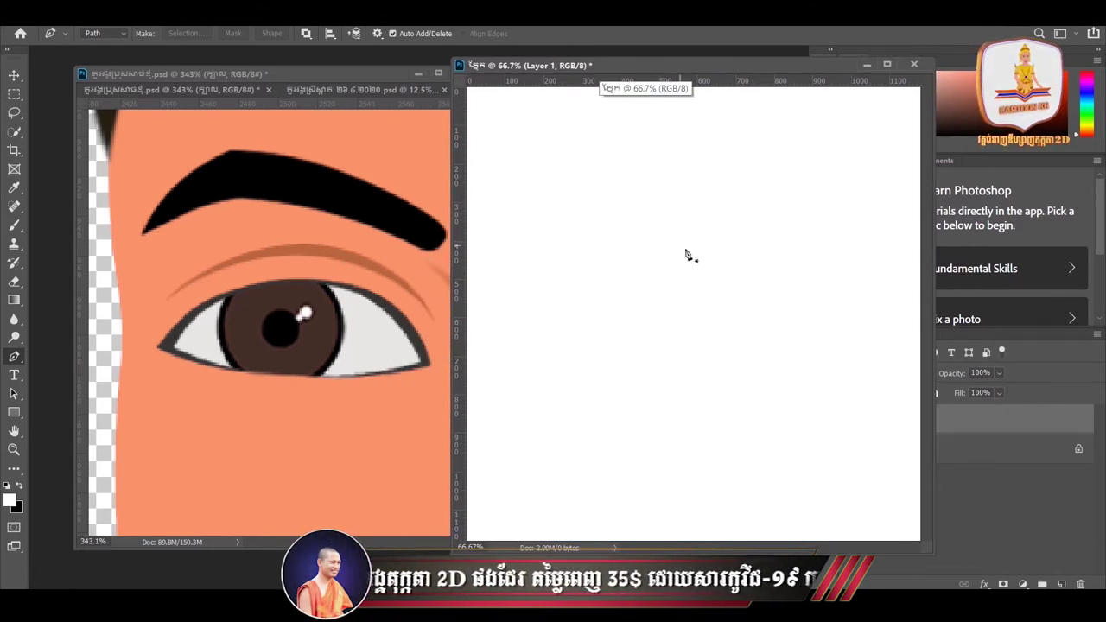
drag(689, 76, 674, 69)
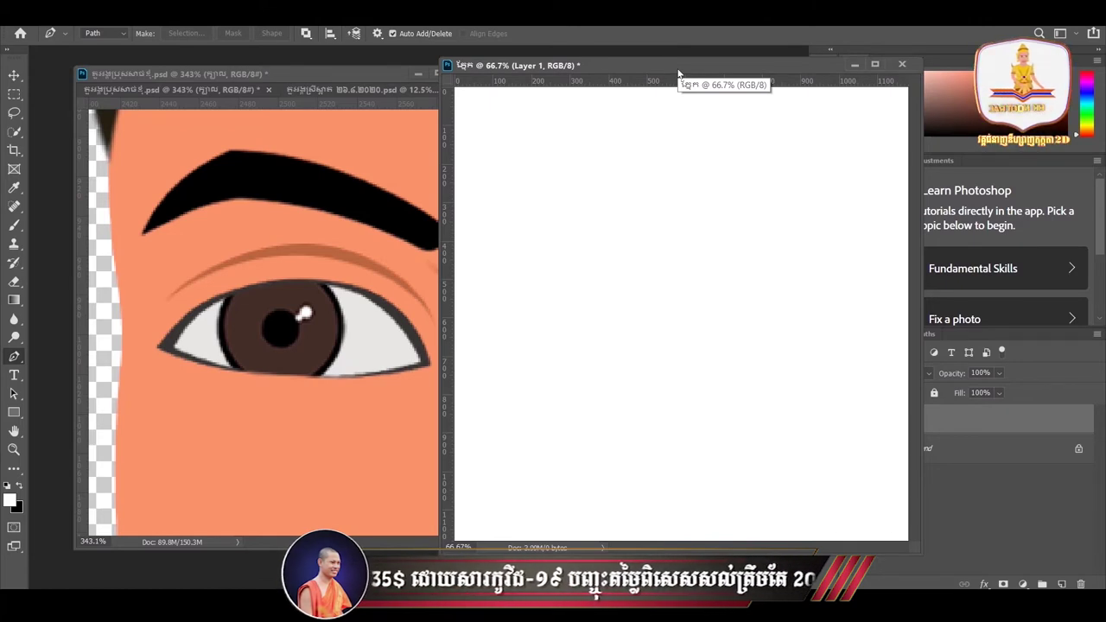
drag(648, 70, 666, 72)
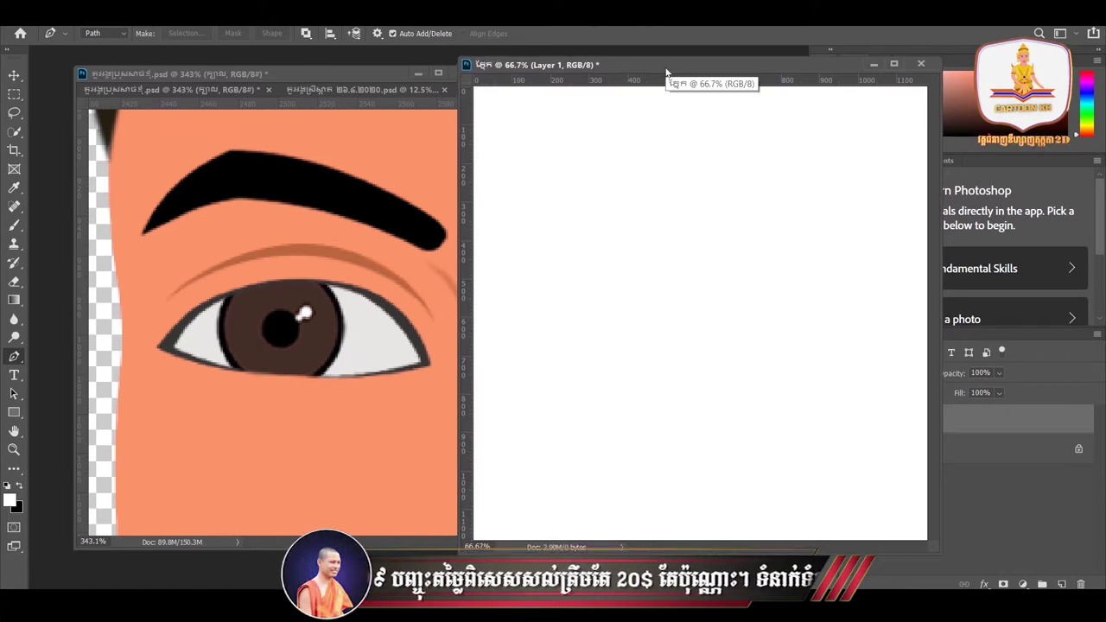
drag(664, 67, 646, 66)
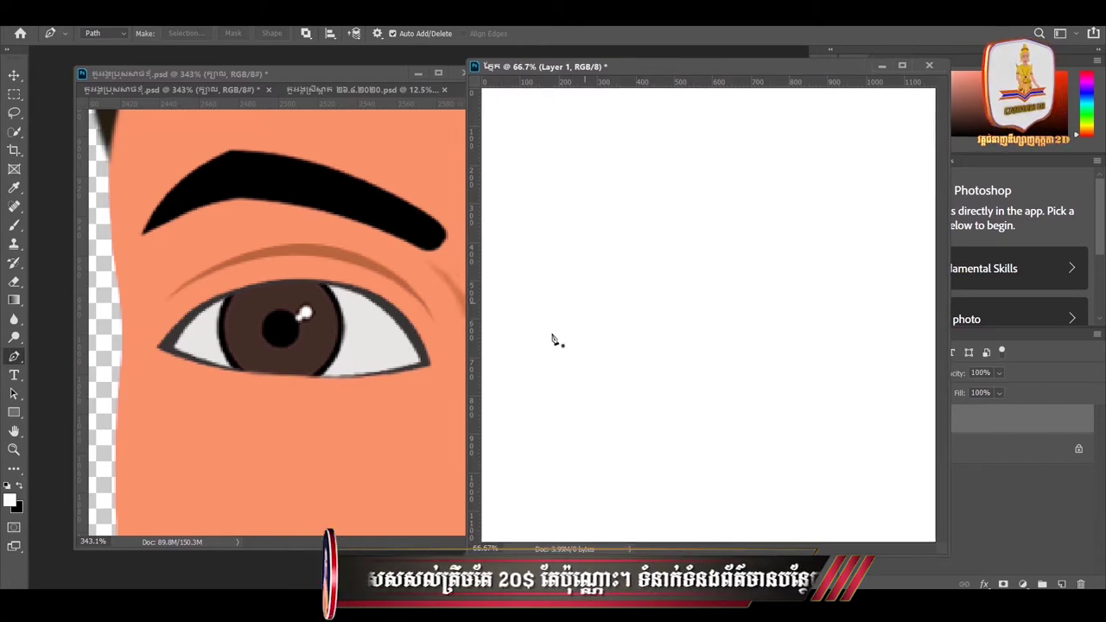
click(226, 375)
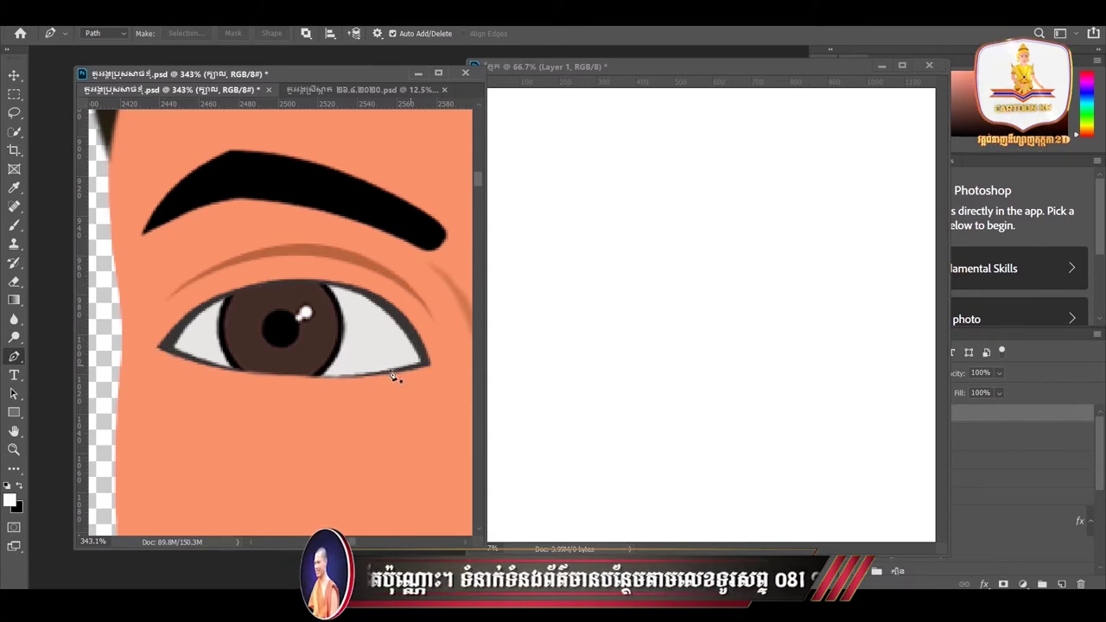
click(657, 72)
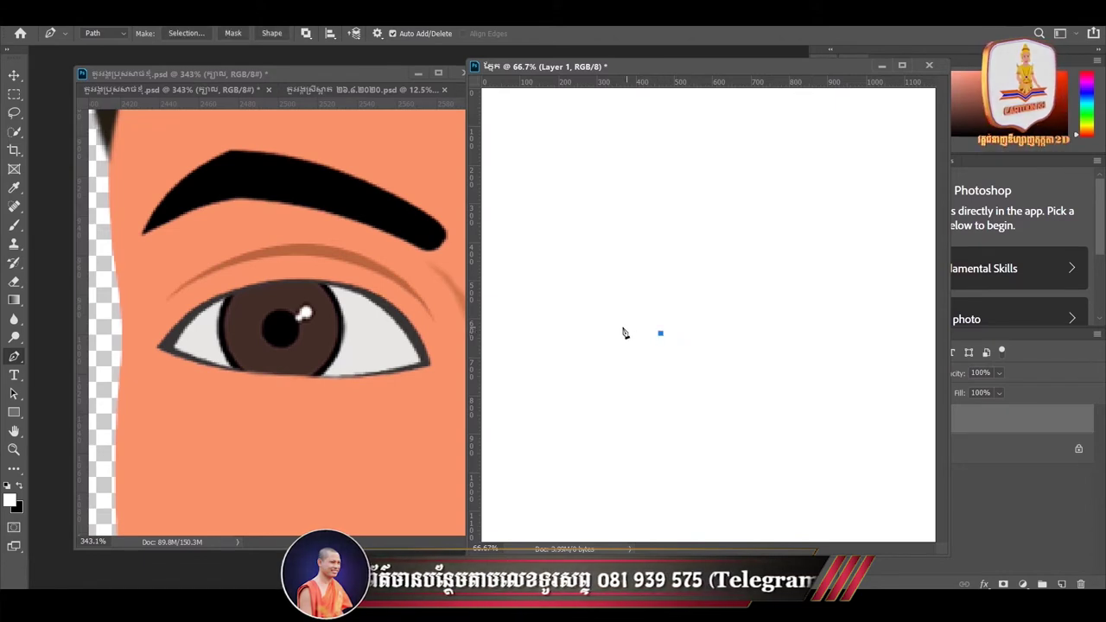
Trace a closed eye-outline path: flatter lower edge, curved upper lid, handles broken at top anchors
drag(566, 331, 547, 325)
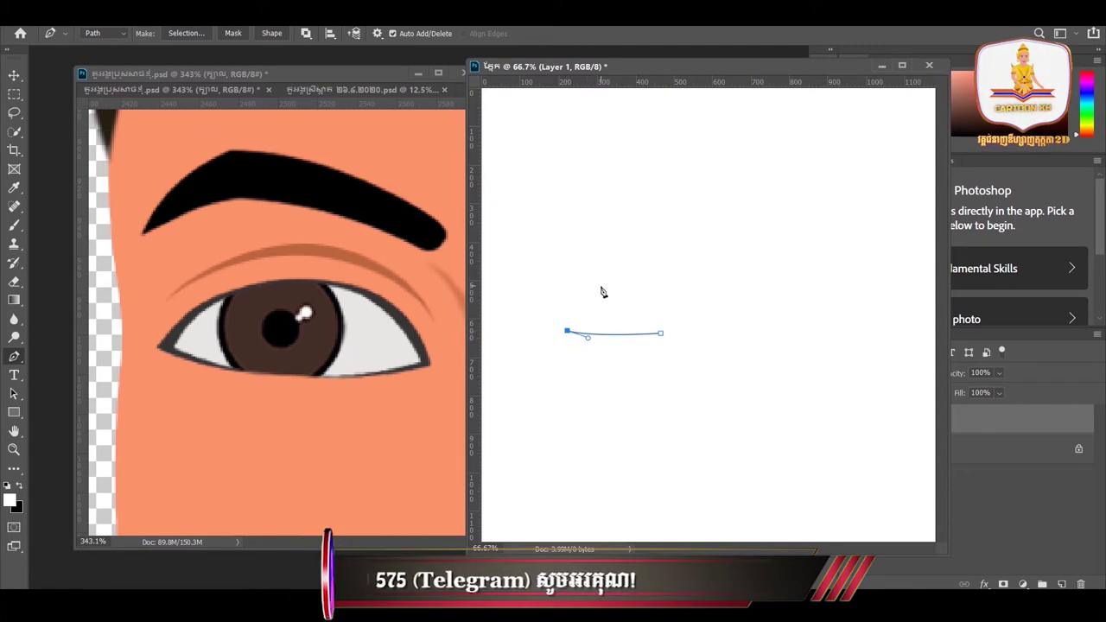
drag(602, 286, 622, 276)
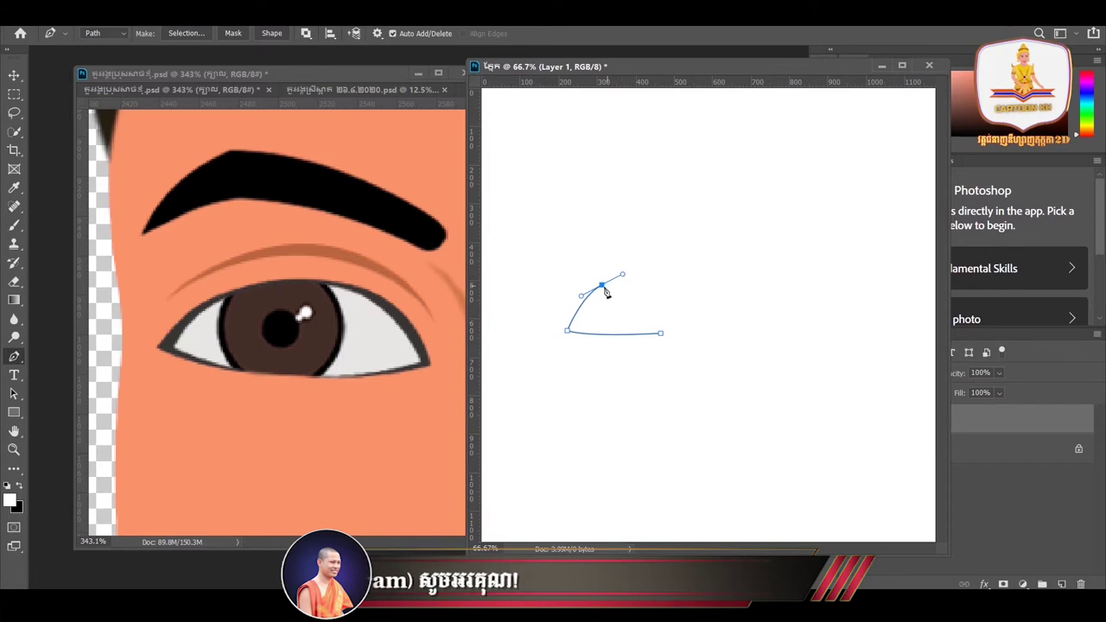
alt+click(602, 285)
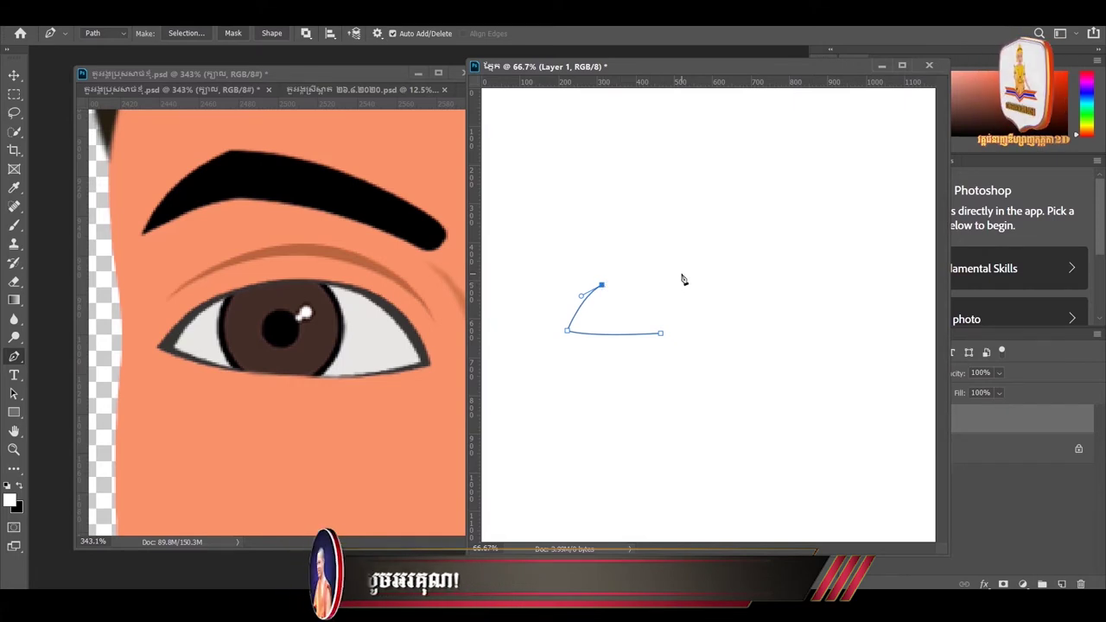
drag(689, 272, 746, 281)
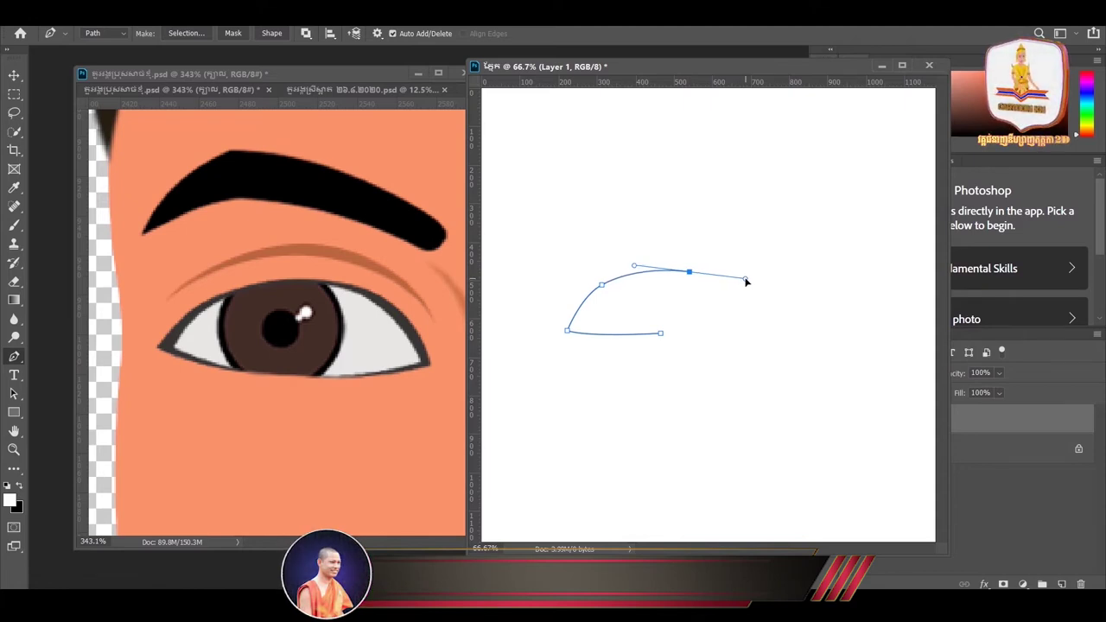
alt+click(690, 273)
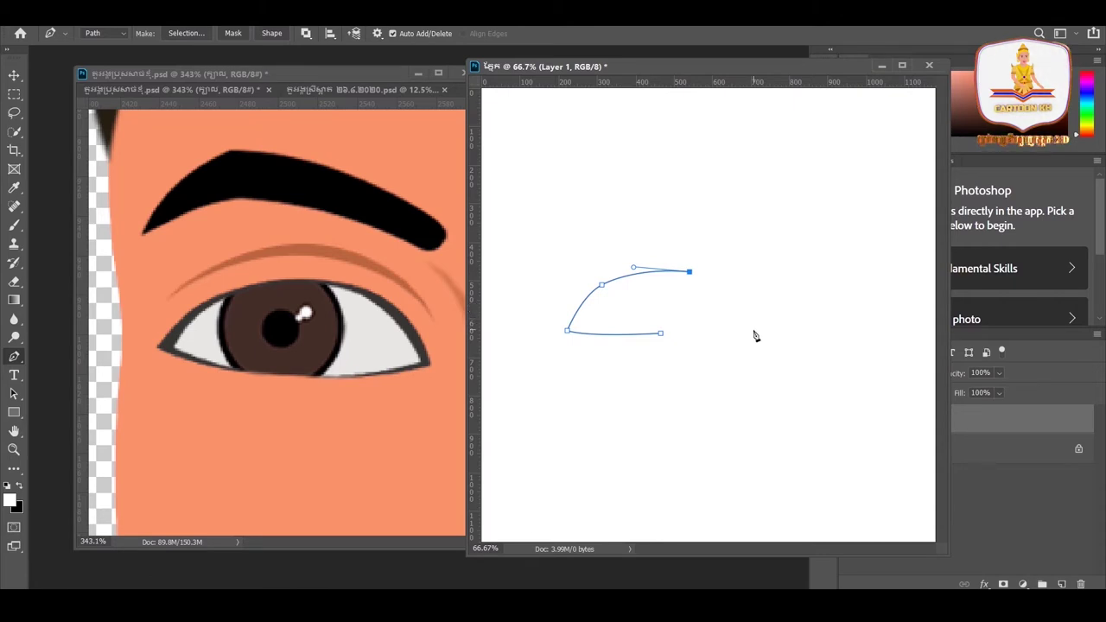
drag(748, 330, 761, 387)
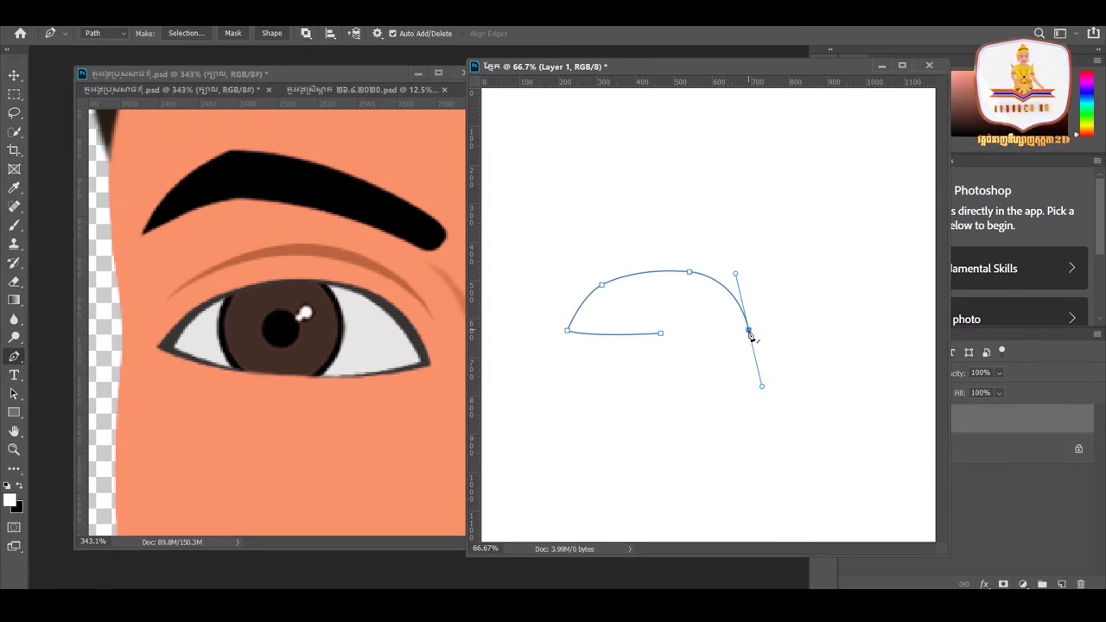
click(667, 336)
Undo the premature path closing and scroll the view to the dome's bottom edge
key(ctrl+z)
key(ctrl+shift+z)
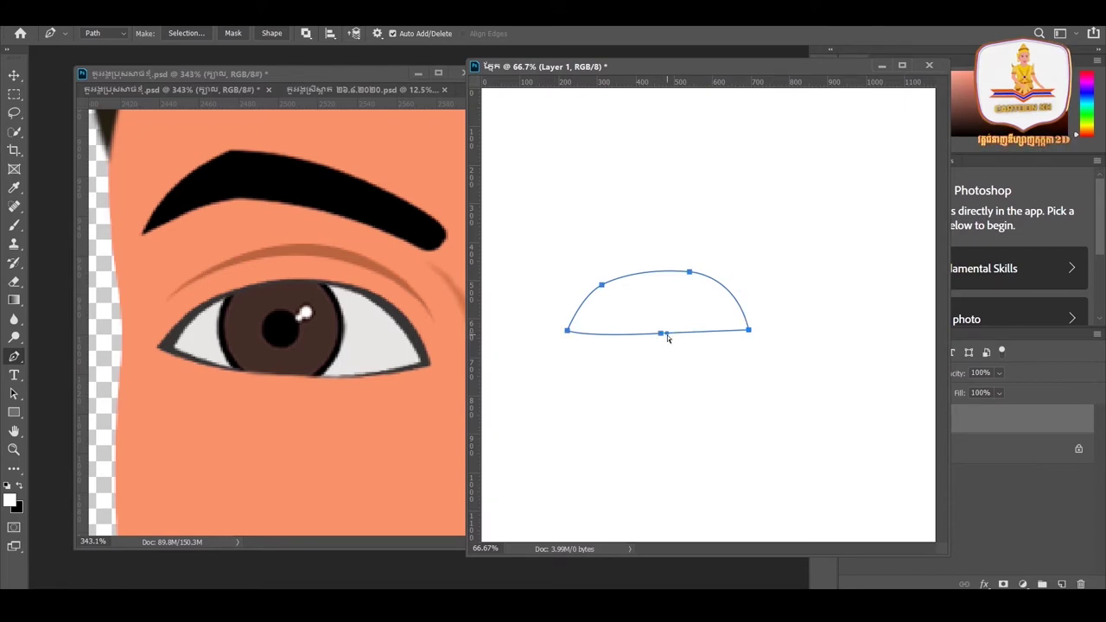
key(ctrl+z)
scroll(667, 337, up, 2)
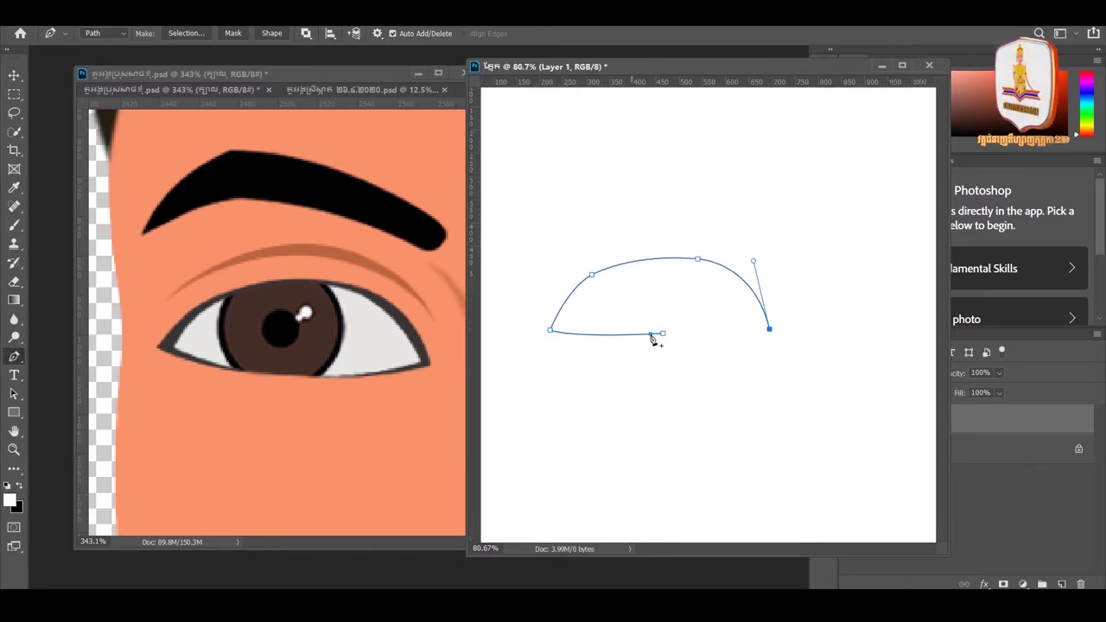
scroll(674, 340, up, 2)
scroll(691, 342, up, 2)
Close the outer dome at the bottom midpoint as a broken-curve anchor, then begin the inner outline
drag(697, 344, 716, 344)
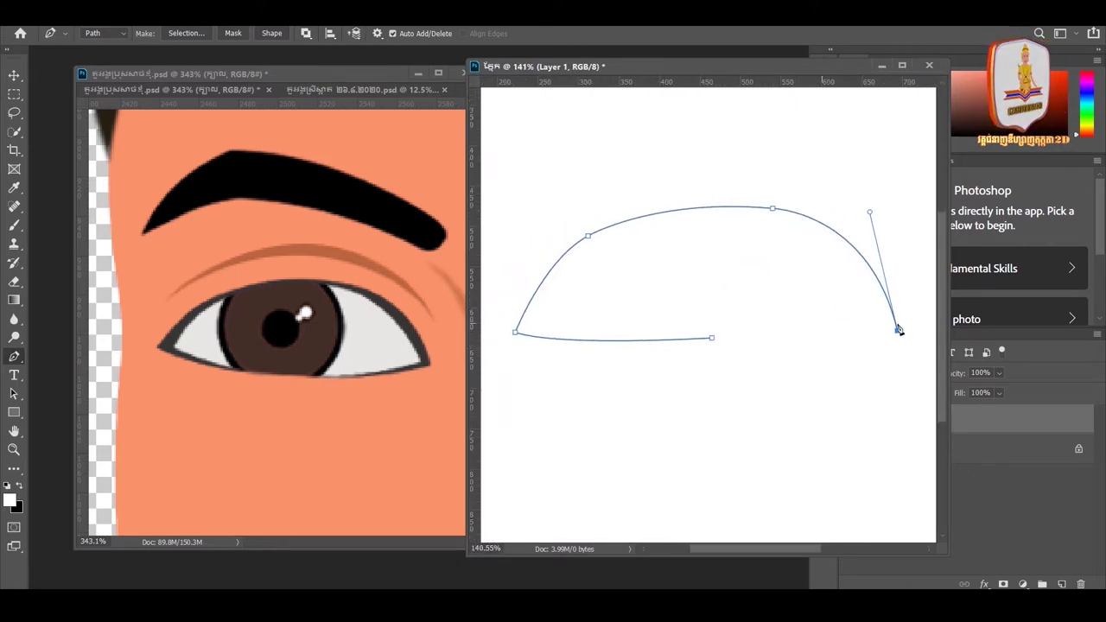
click(722, 339)
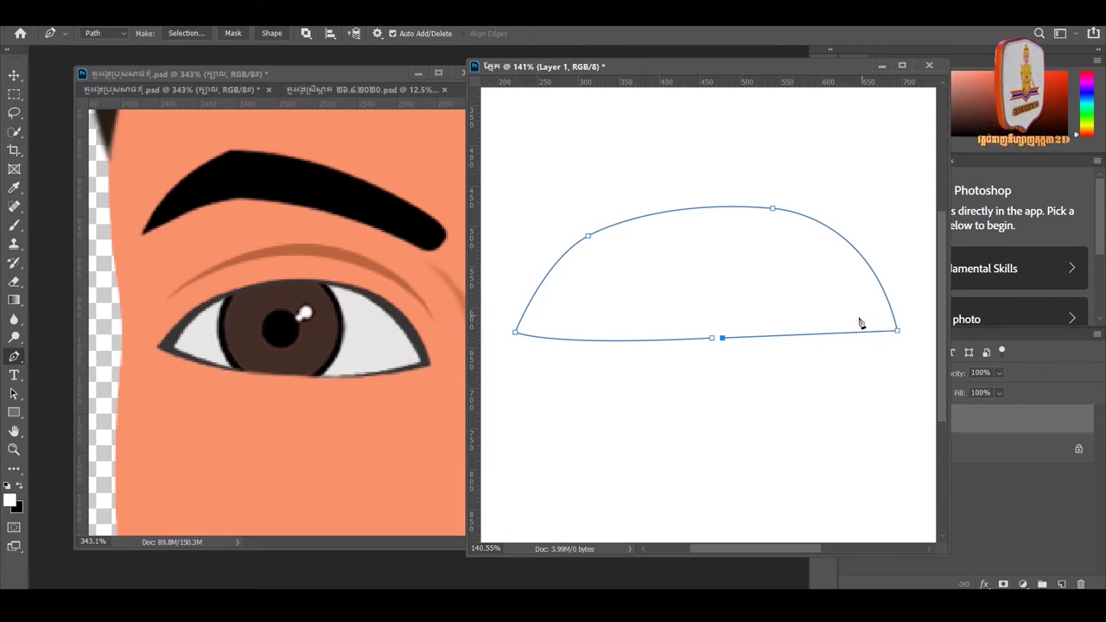
key(Delete)
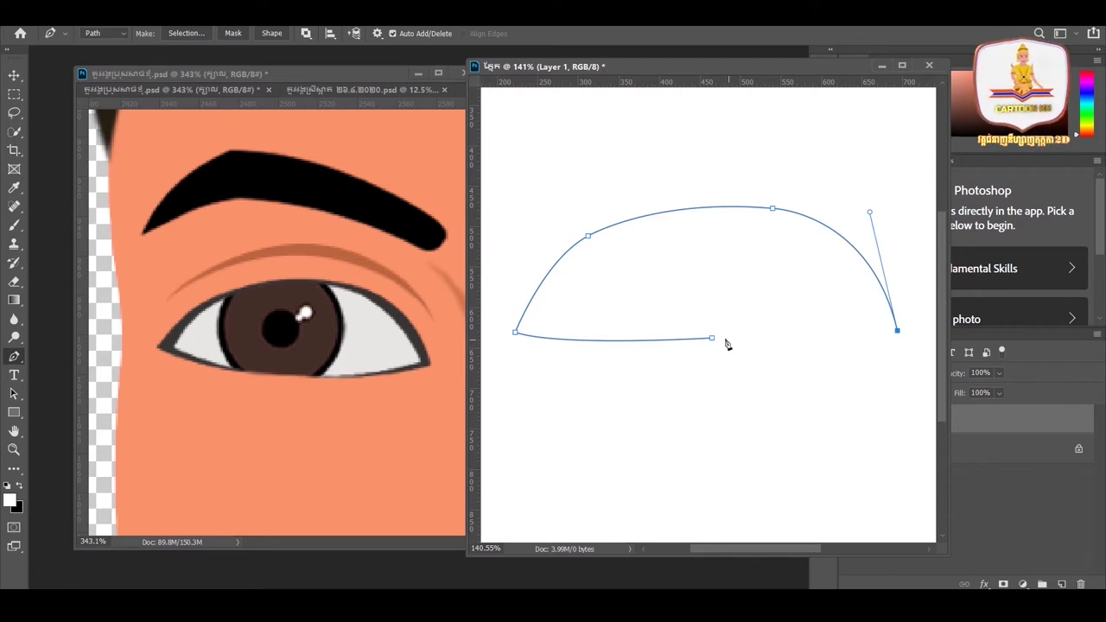
drag(722, 338, 688, 332)
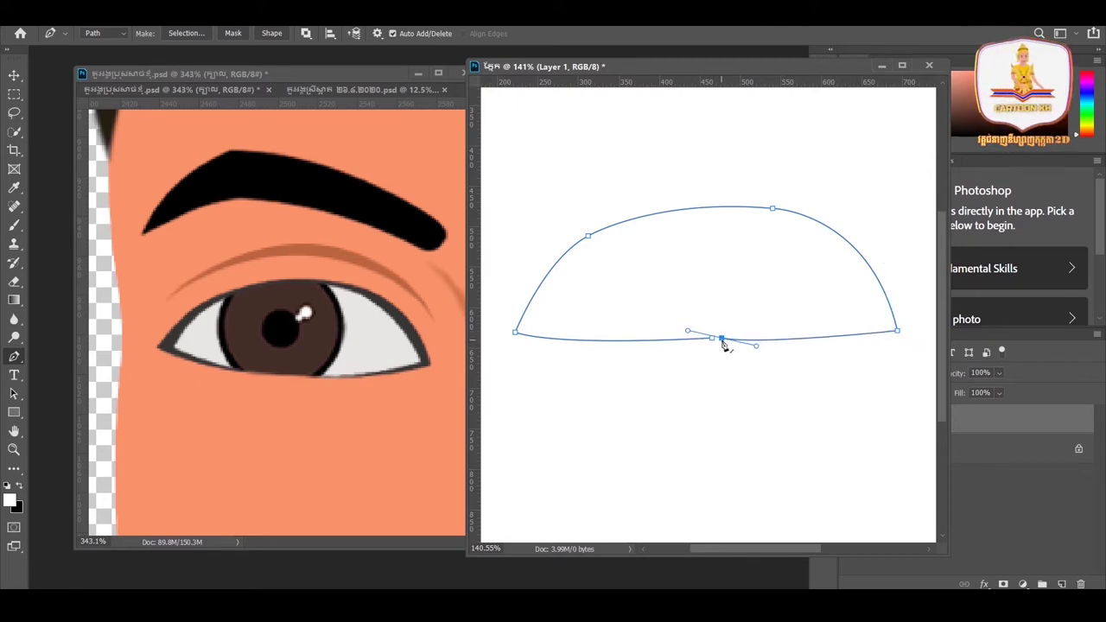
alt+click(722, 339)
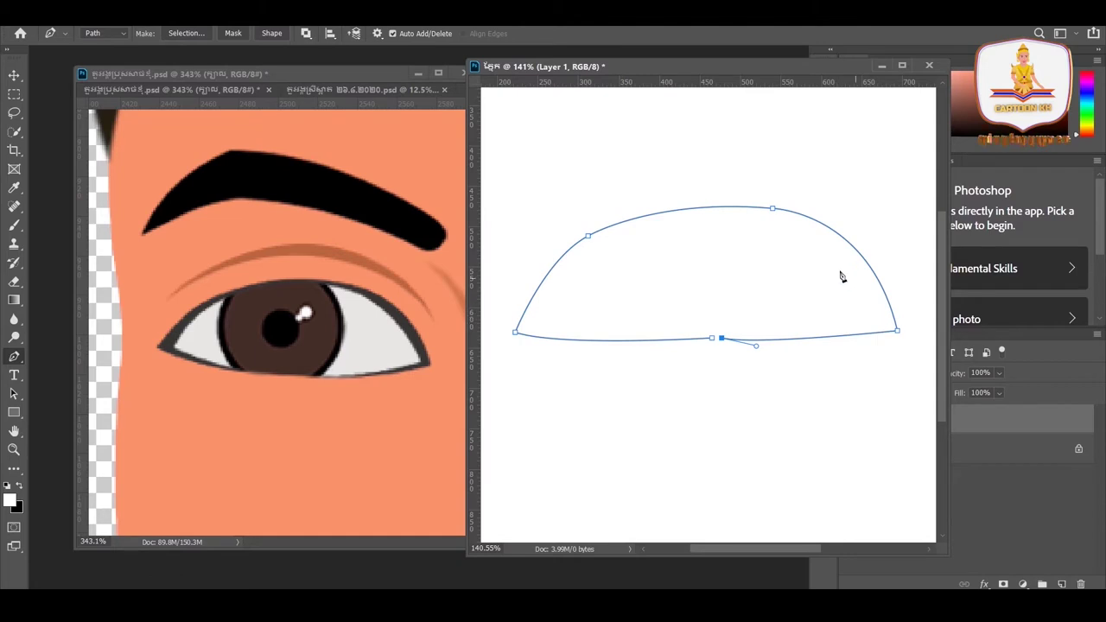
drag(874, 316, 899, 300)
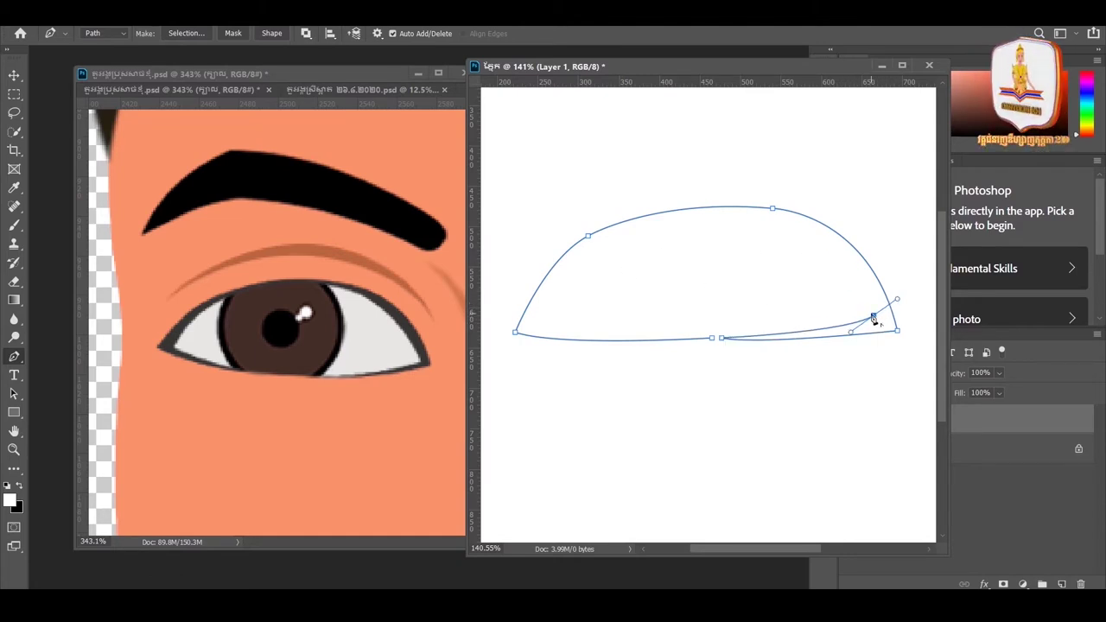
Trace the inner arc with corner anchors at right, top, upper-left and lower-left, closing at the bottom point
click(874, 316)
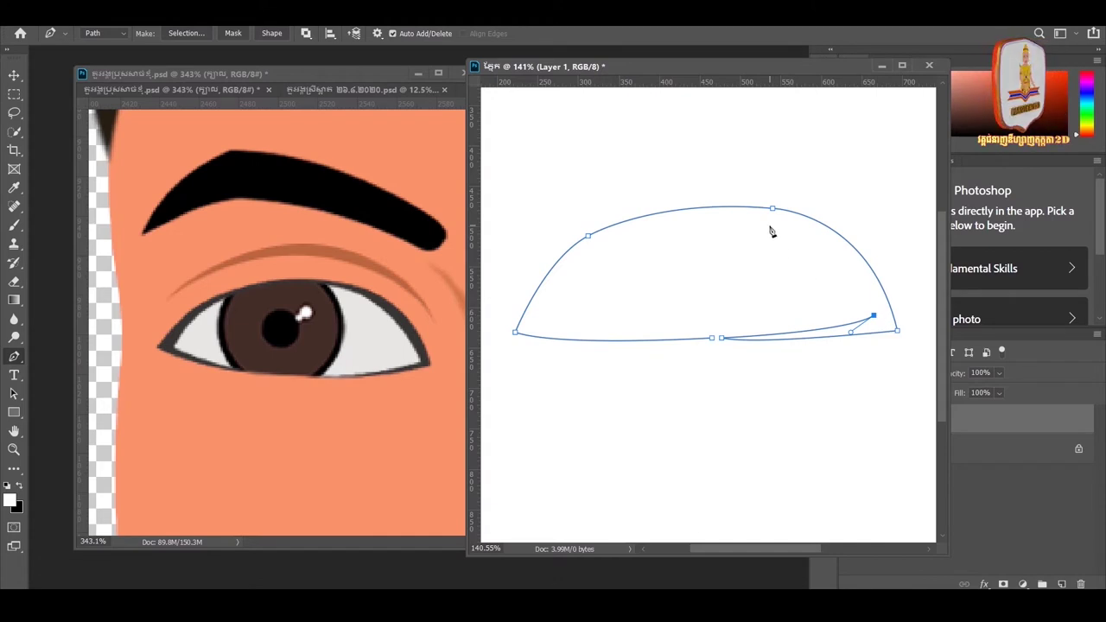
drag(770, 229, 696, 212)
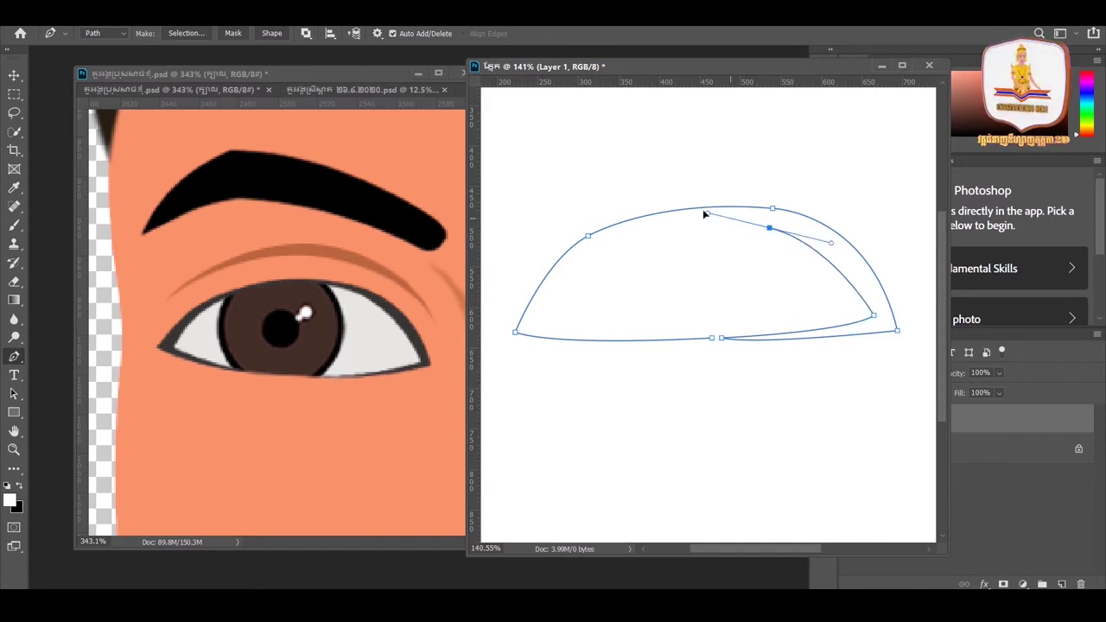
click(770, 228)
drag(600, 248, 541, 281)
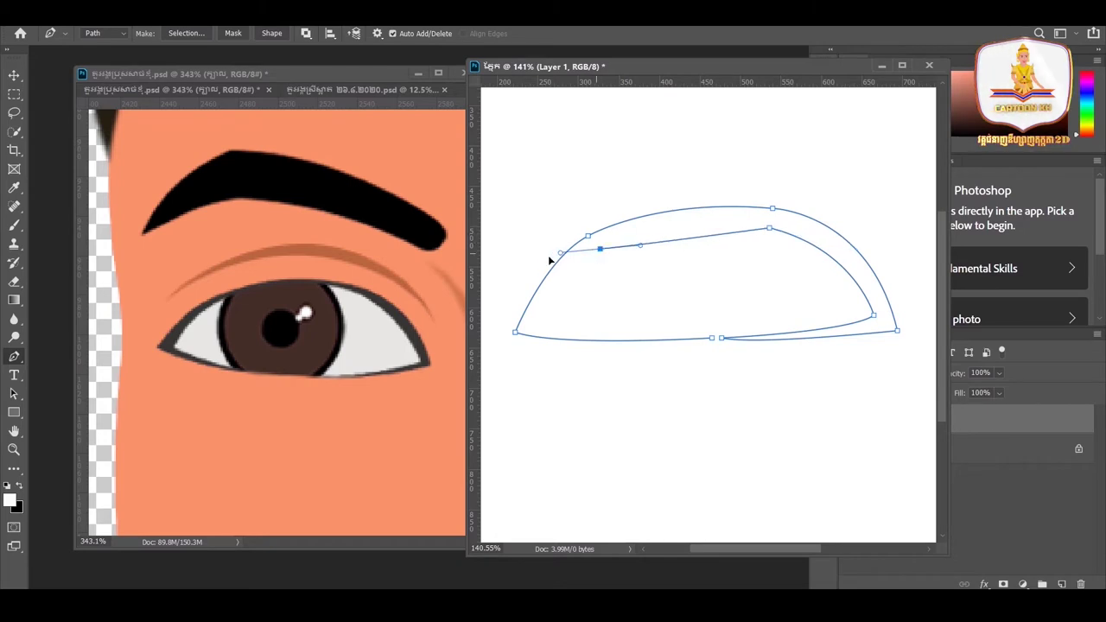
click(600, 249)
click(538, 322)
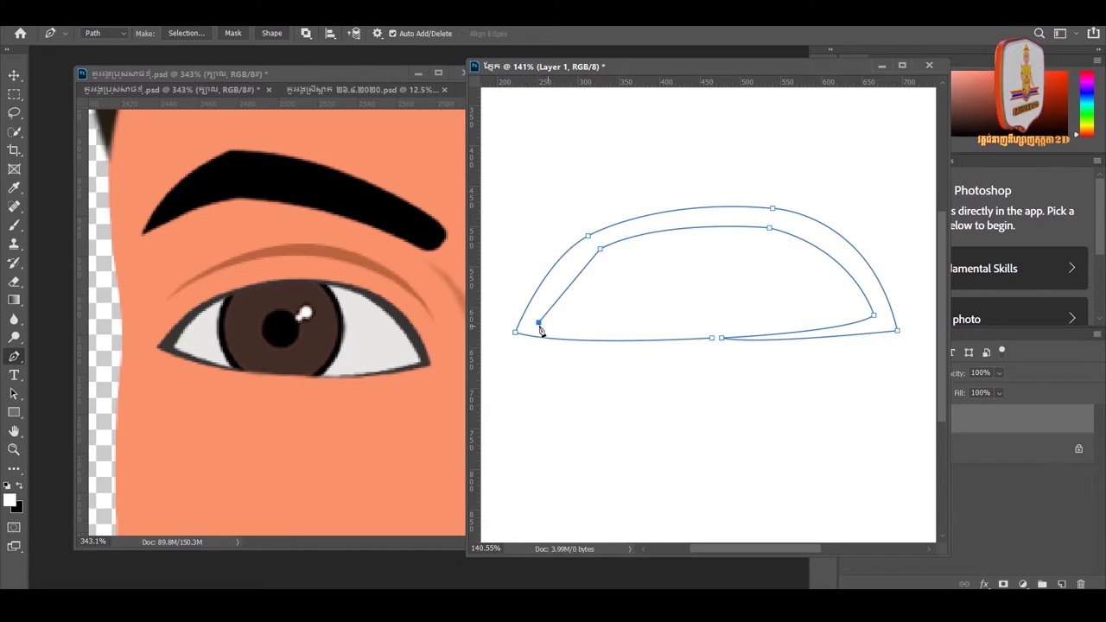
drag(711, 338, 789, 341)
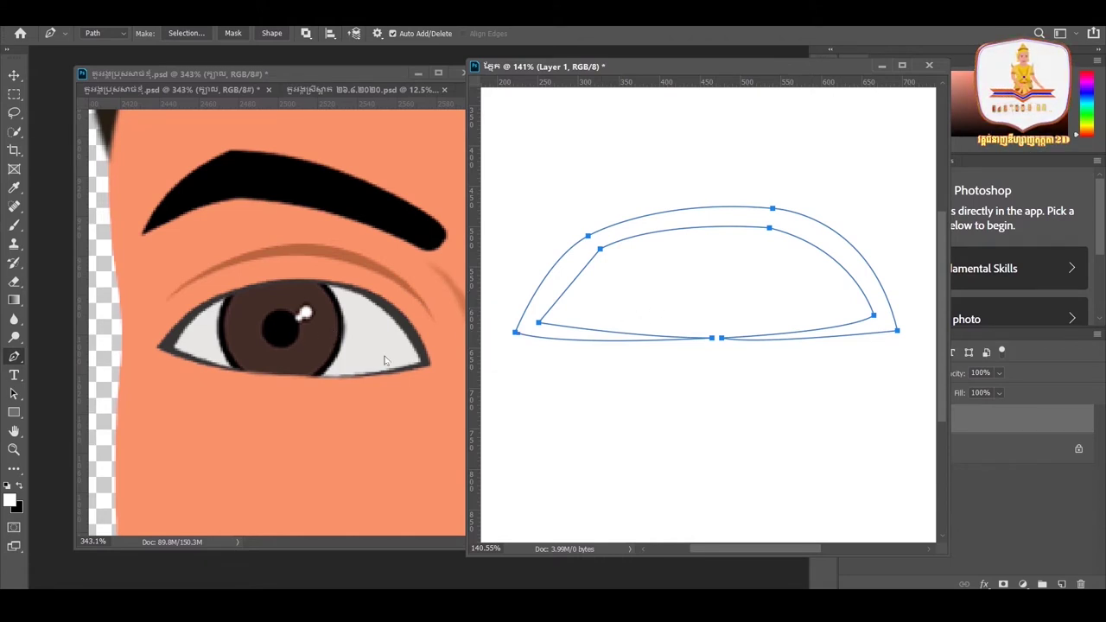
right_click(14, 357)
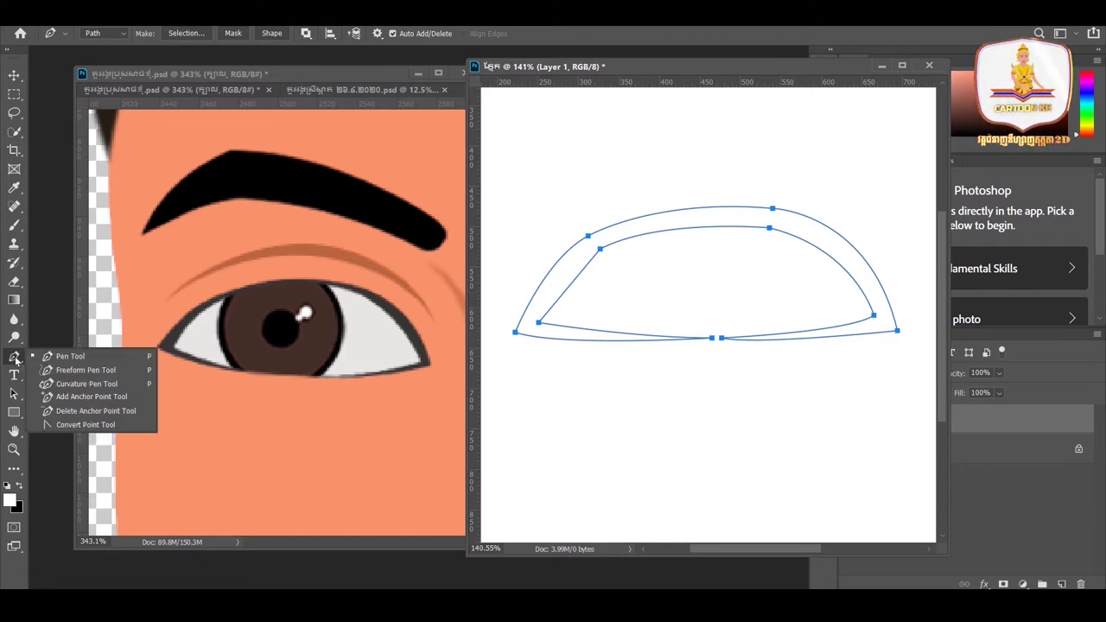
With the Curvature Pen Tool, reshape the upper-left and top curves of both outlines
click(101, 385)
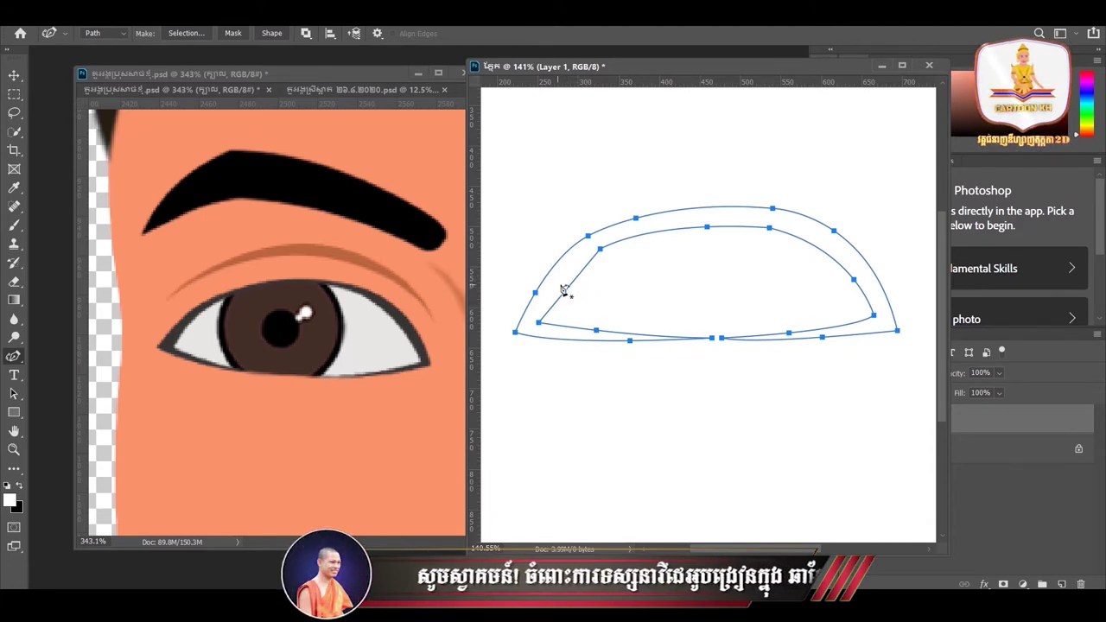
click(569, 286)
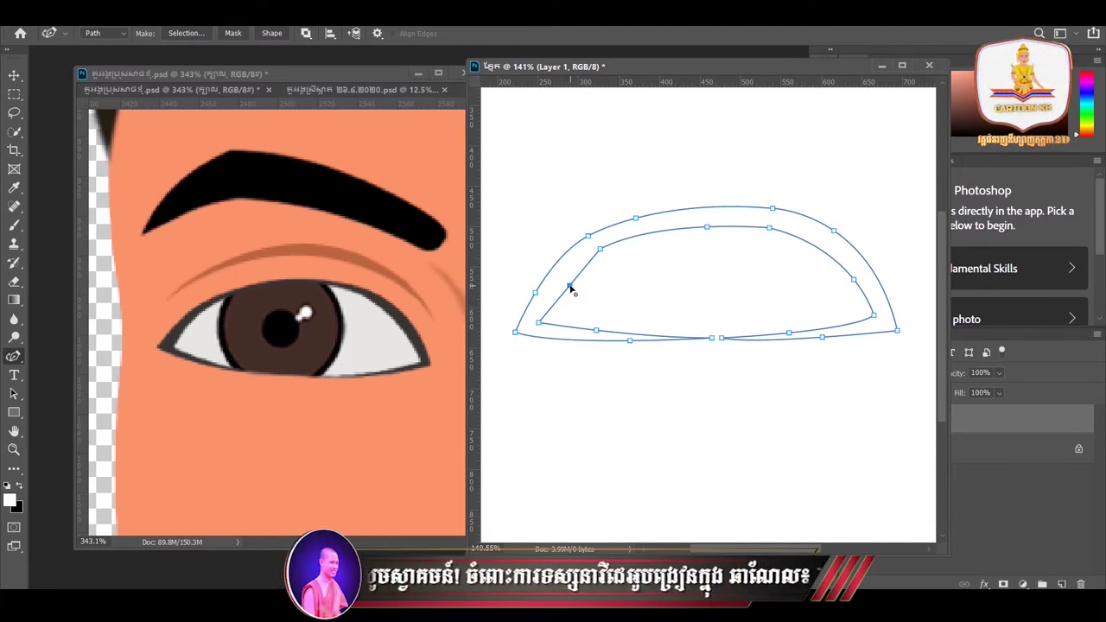
drag(571, 289, 562, 288)
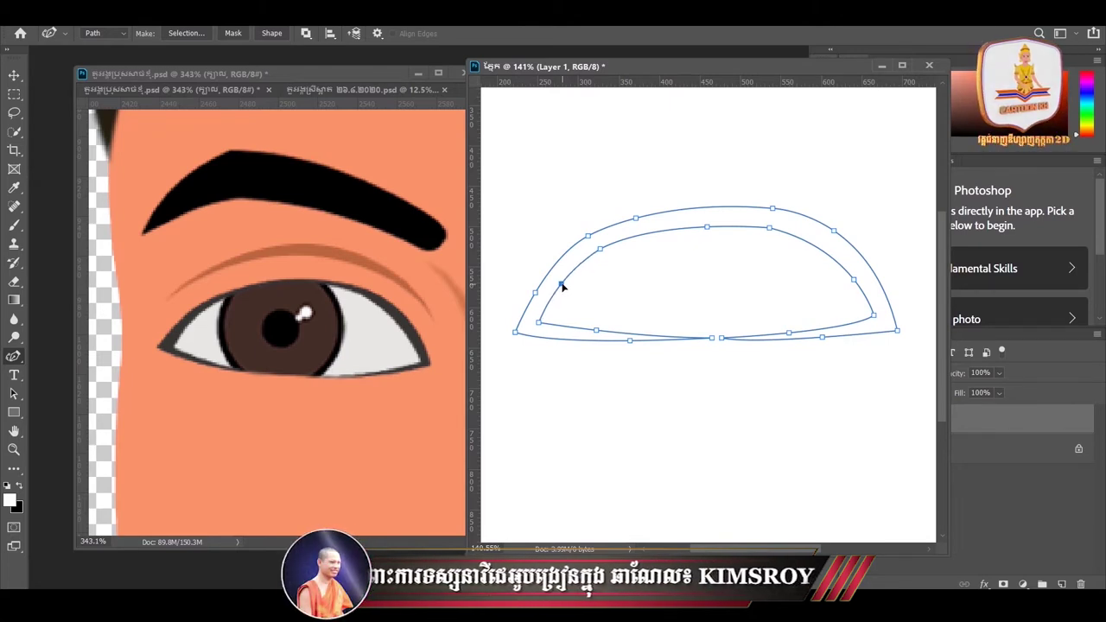
drag(636, 221, 639, 213)
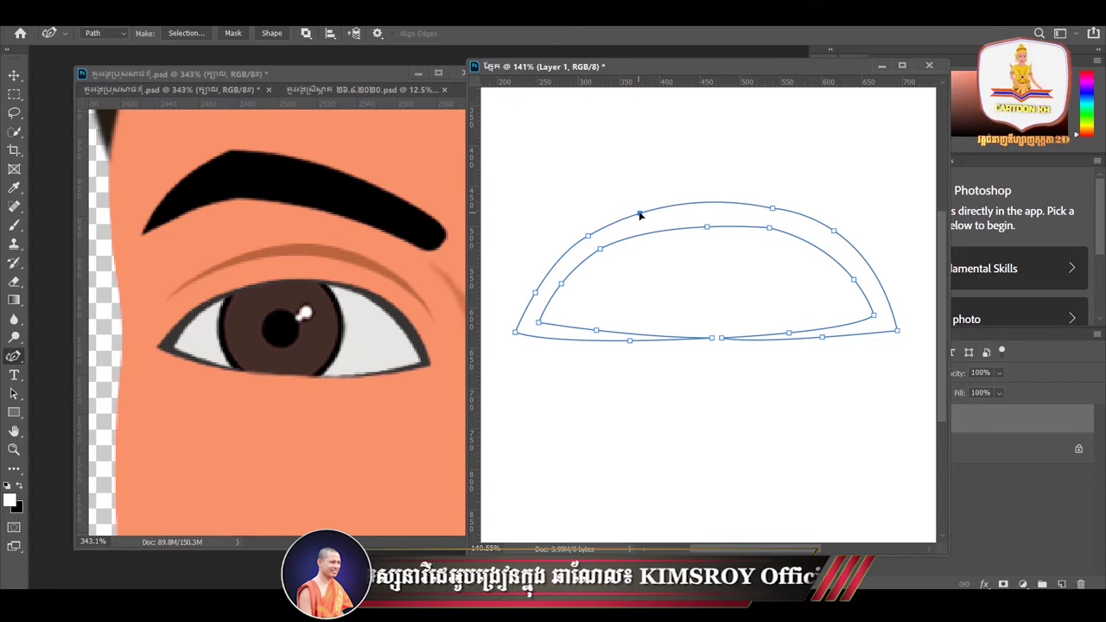
drag(708, 229, 696, 222)
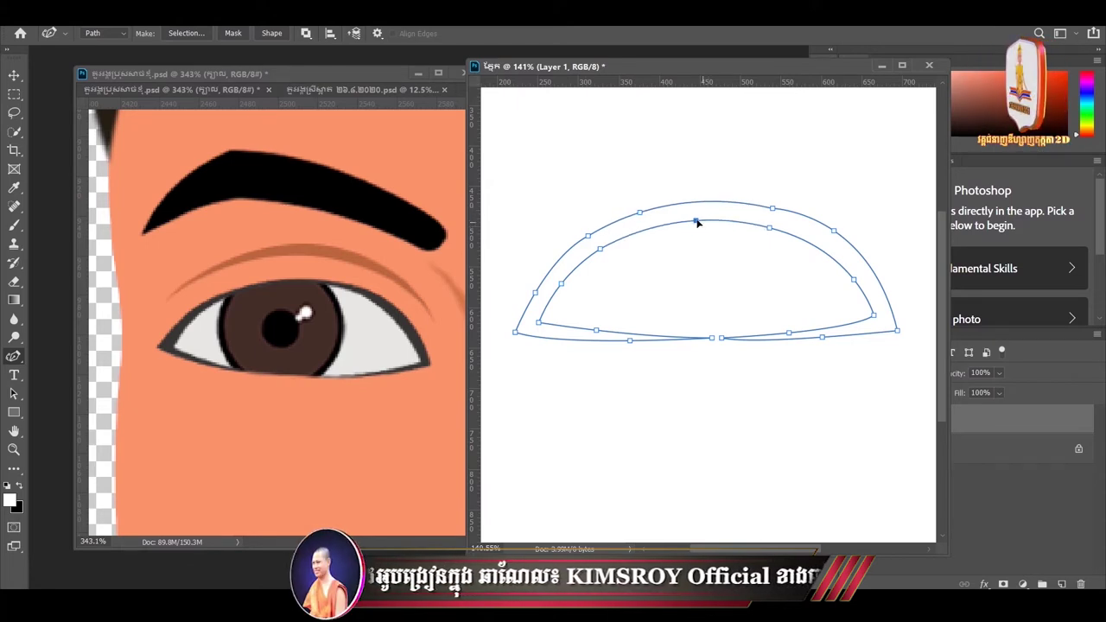
click(587, 233)
drag(640, 212, 640, 209)
drag(772, 209, 769, 200)
drag(834, 232, 783, 220)
drag(693, 218, 674, 221)
drag(601, 248, 598, 243)
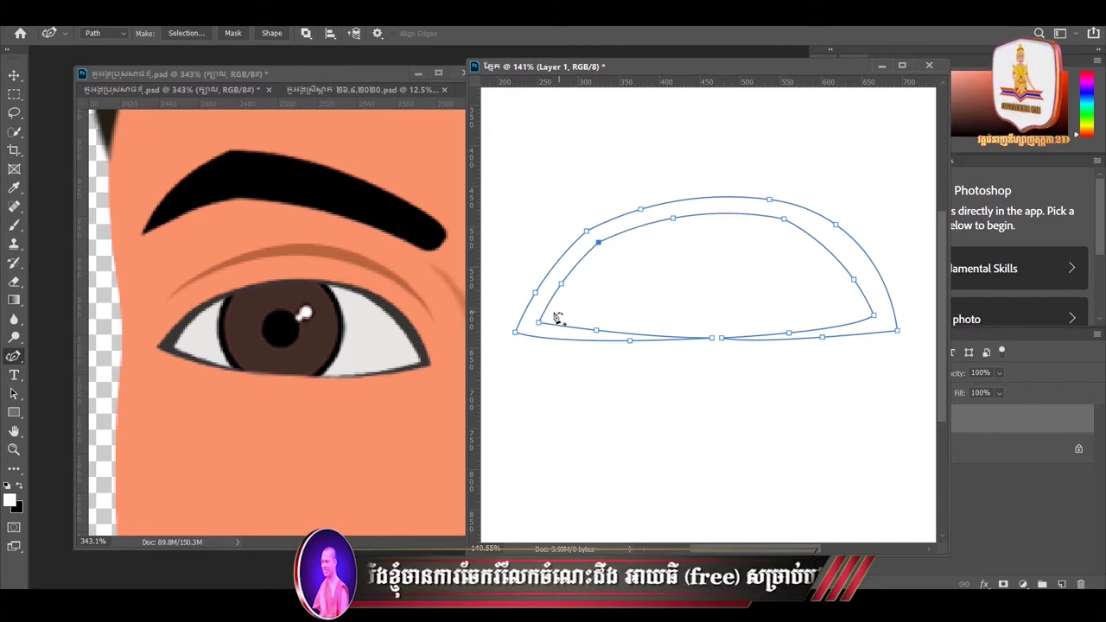
Adjust the bottom and right-corner anchors of both outlines and add a point on the inner right curve
click(629, 340)
mouse_move(631, 343)
mouse_down()
mouse_move(679, 333)
mouse_move(614, 342)
mouse_up()
drag(538, 324, 541, 326)
drag(711, 339, 710, 342)
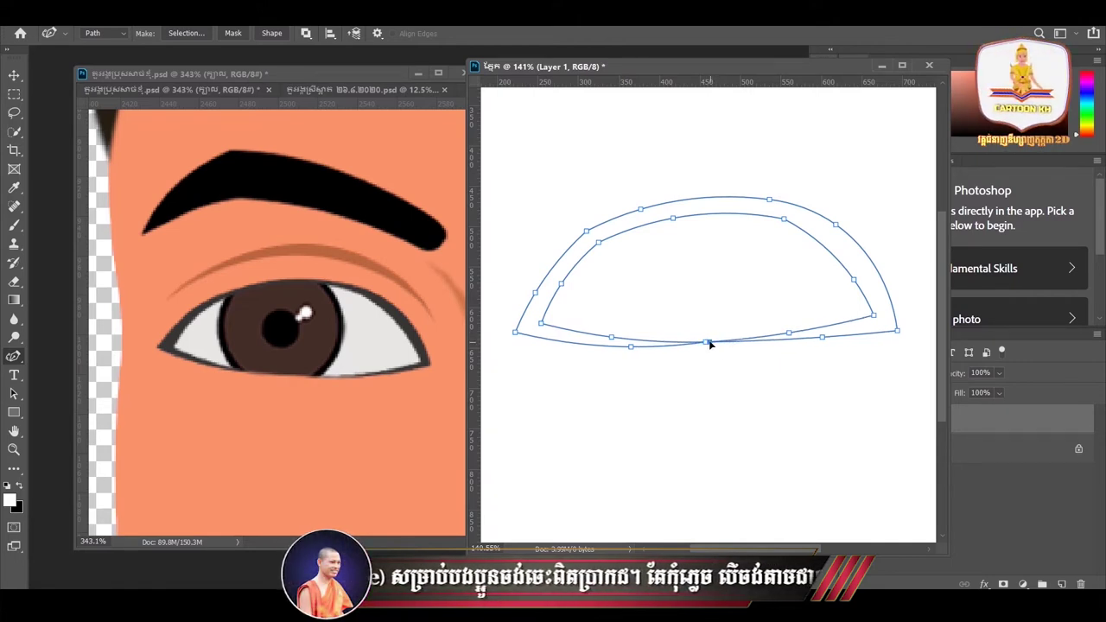
drag(897, 331, 898, 340)
drag(821, 337, 817, 347)
drag(878, 325, 879, 329)
drag(805, 337, 817, 341)
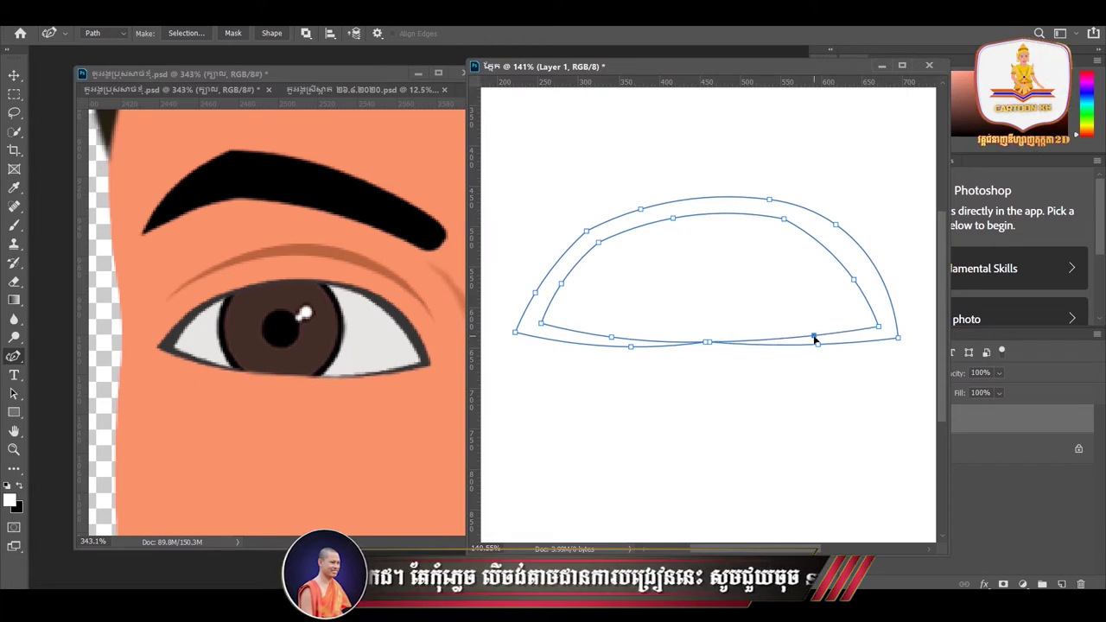
click(858, 276)
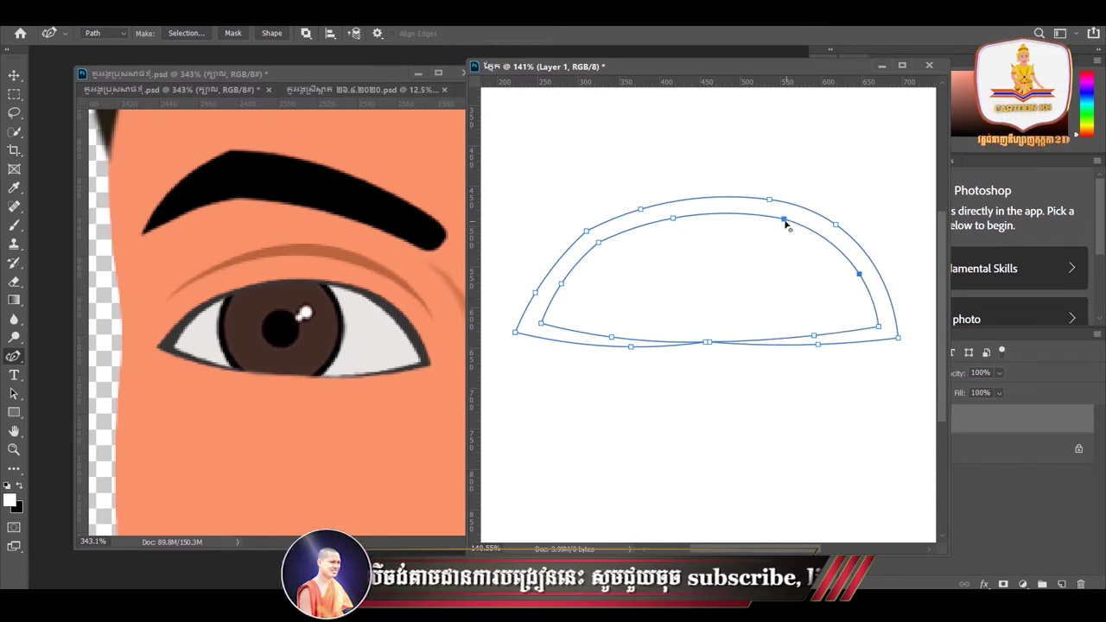
Add and reposition anchors along the outer top curve and the inner top arc
click(876, 329)
click(856, 275)
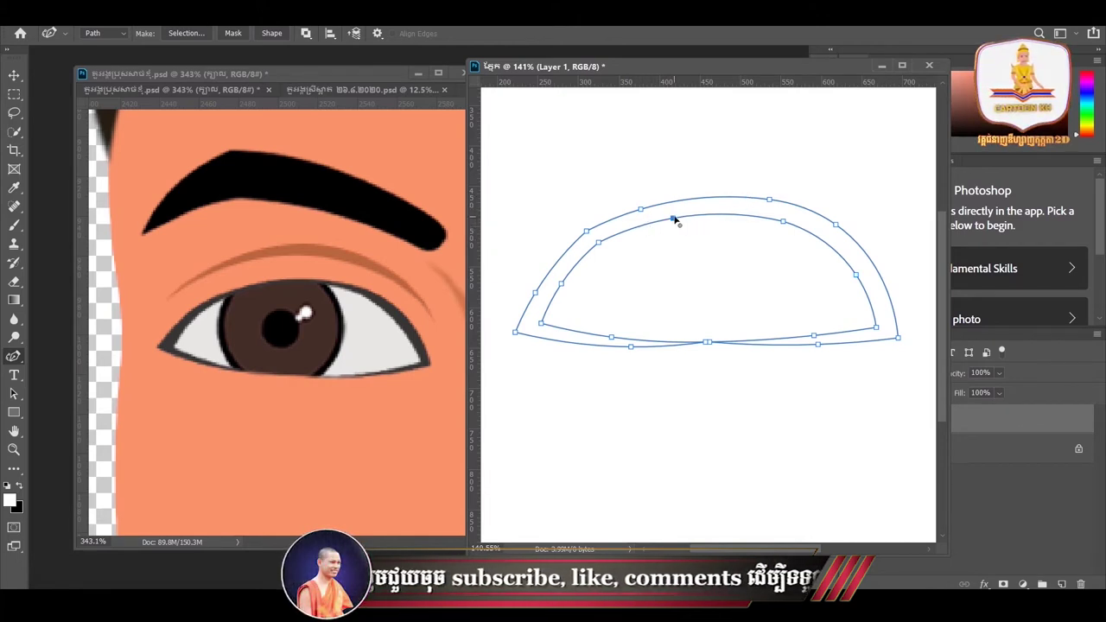
click(689, 198)
drag(690, 198, 652, 207)
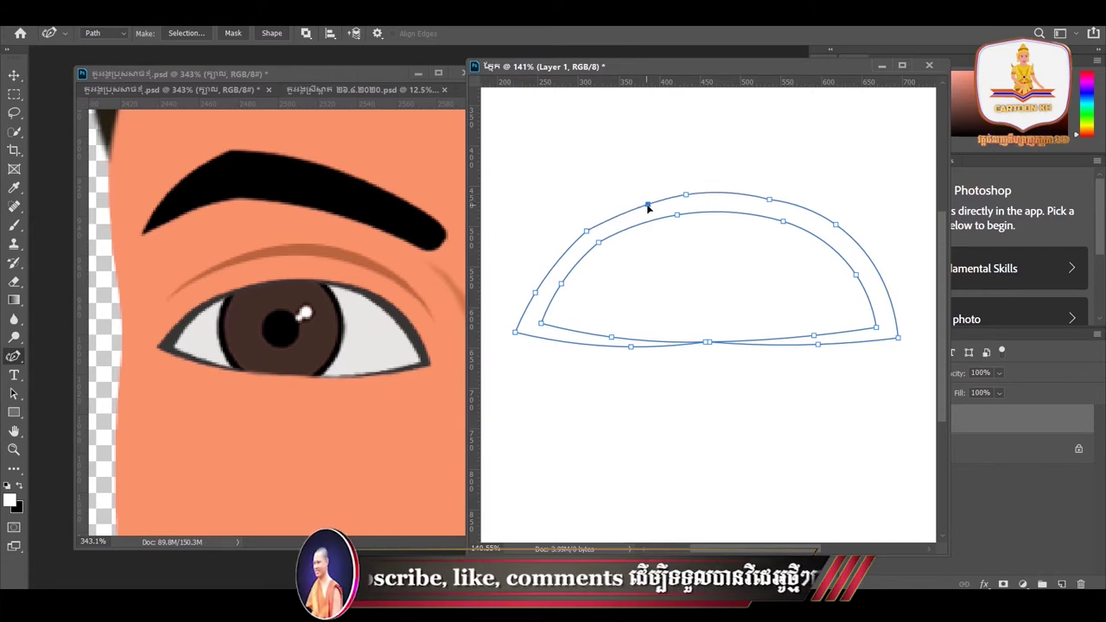
drag(686, 195, 696, 199)
click(772, 203)
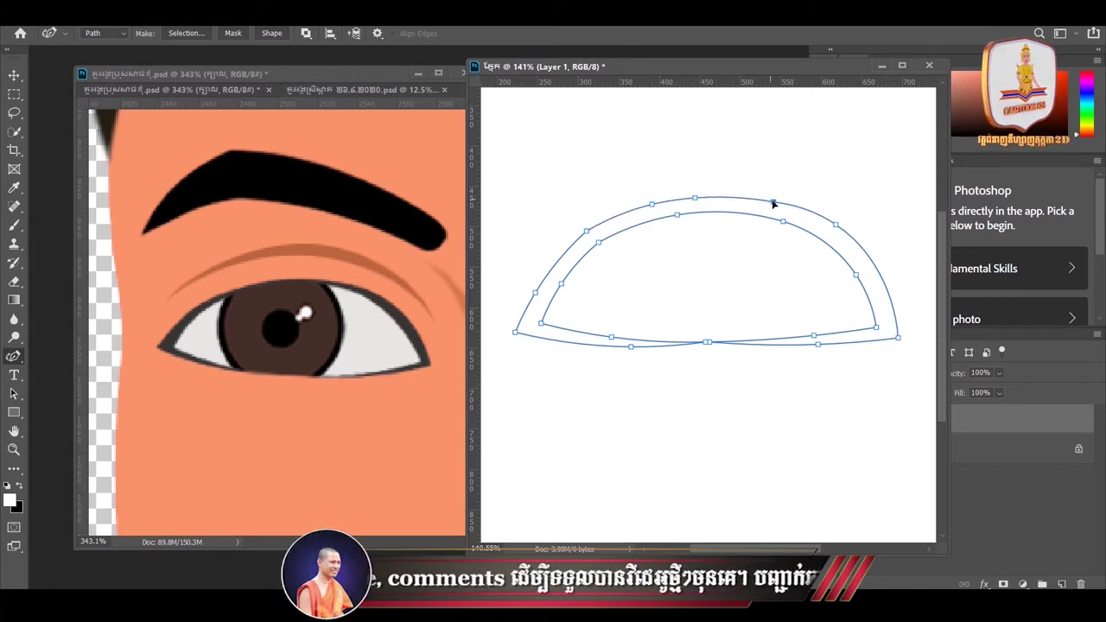
drag(696, 199, 653, 208)
drag(783, 222, 674, 218)
drag(790, 220, 836, 221)
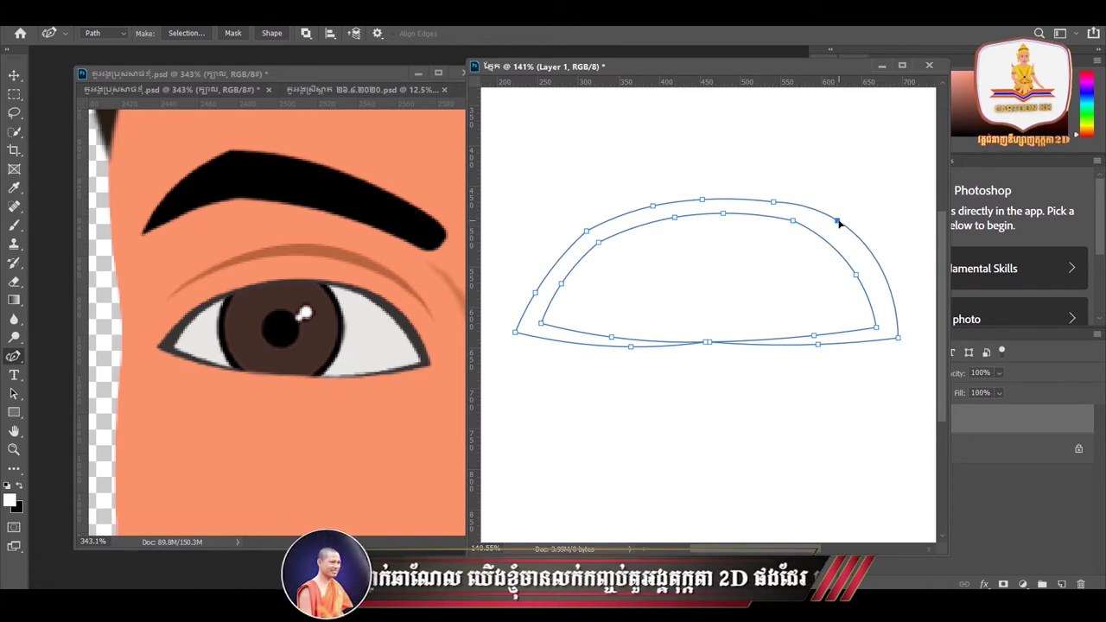
Refine the right-side points, raise the outer bottom point, and slide the lower crossing point right
click(861, 271)
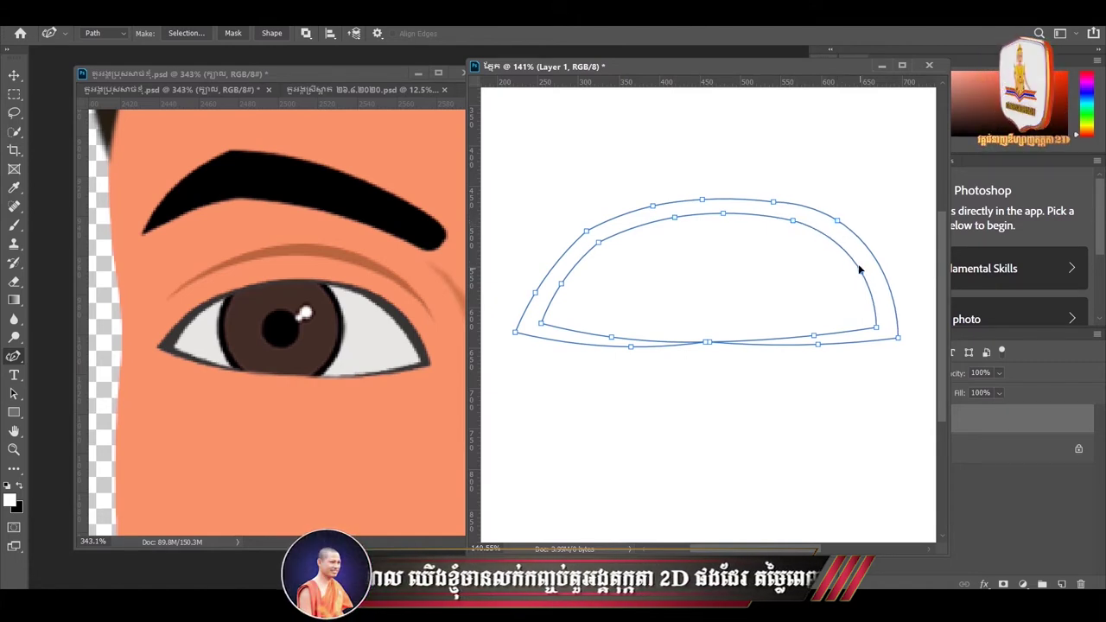
click(861, 271)
drag(795, 224, 794, 220)
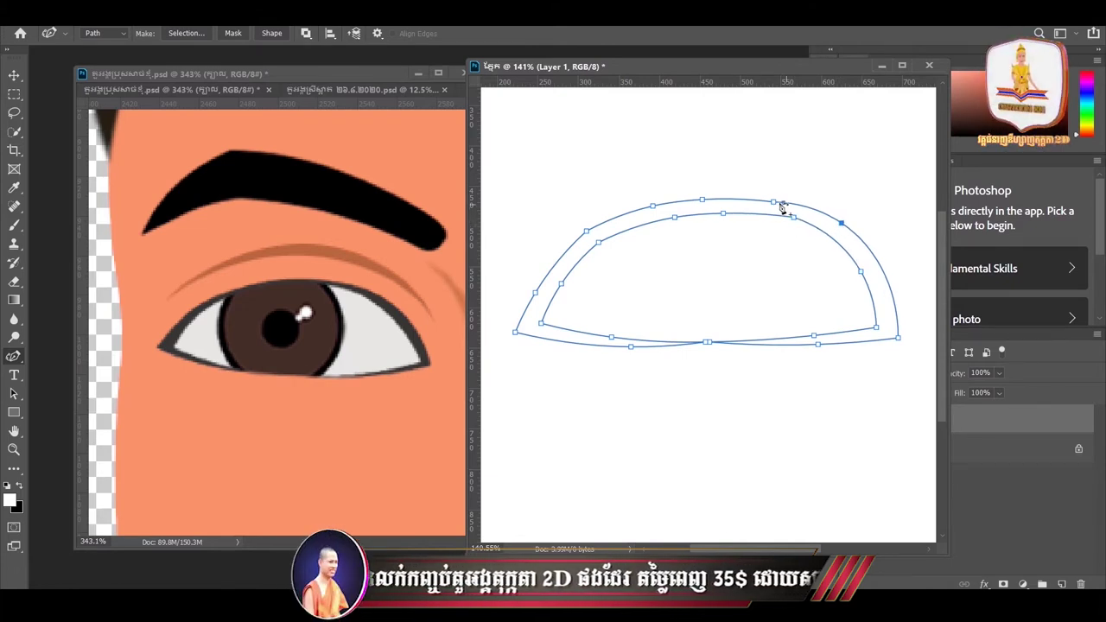
drag(776, 204, 793, 205)
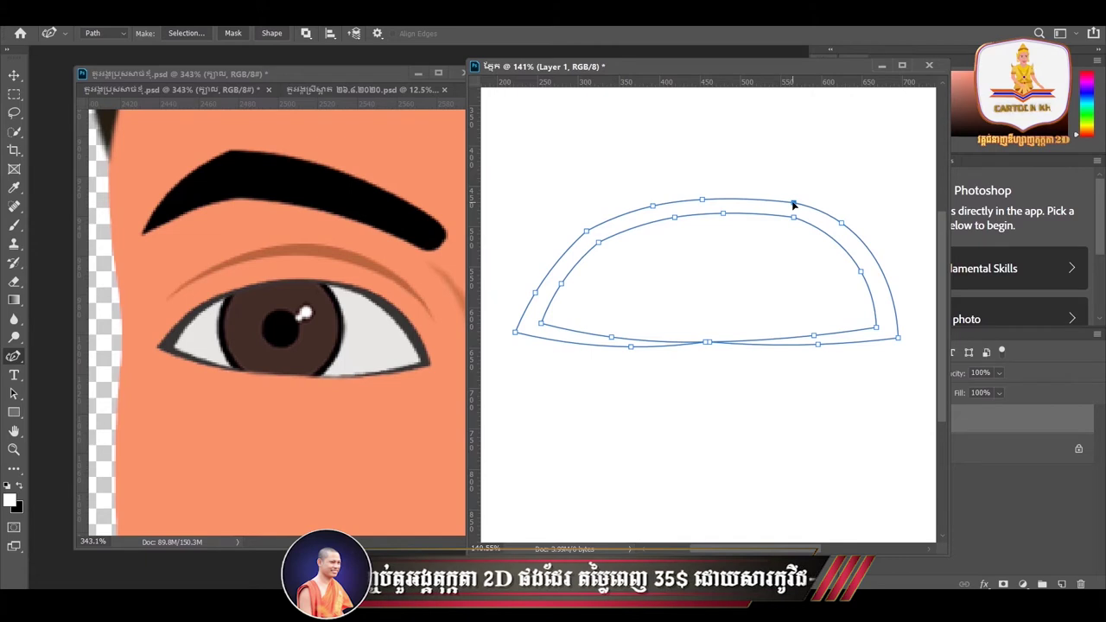
drag(898, 337, 882, 330)
click(631, 347)
drag(633, 349, 632, 347)
click(709, 343)
drag(711, 344, 733, 344)
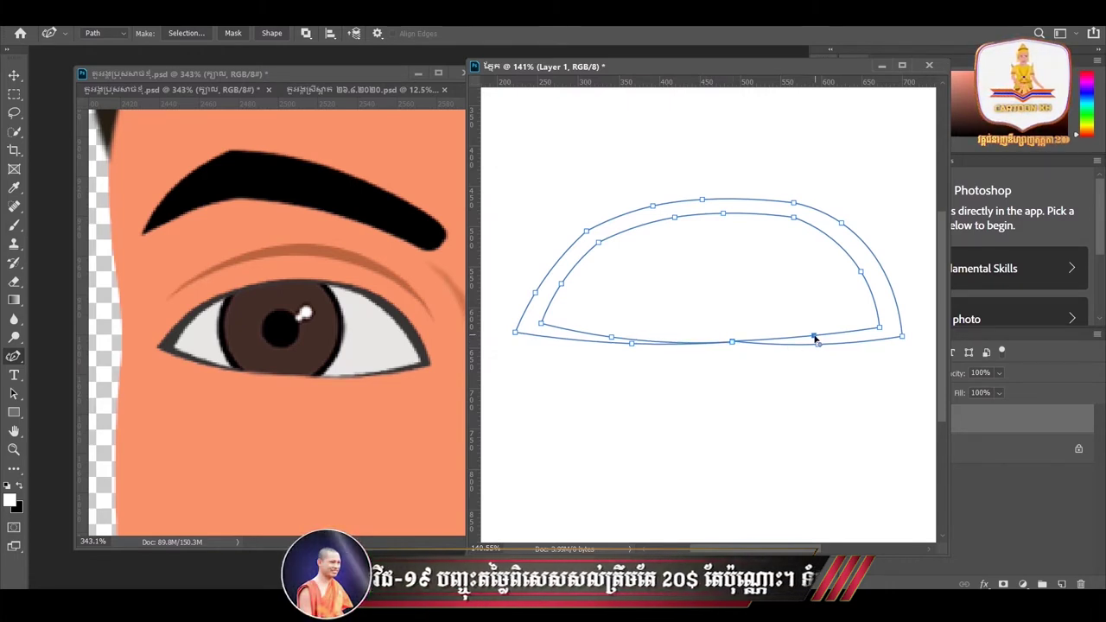
Lower the bottom curve point slightly and nudge the inner top-left arc point left
drag(815, 339, 816, 341)
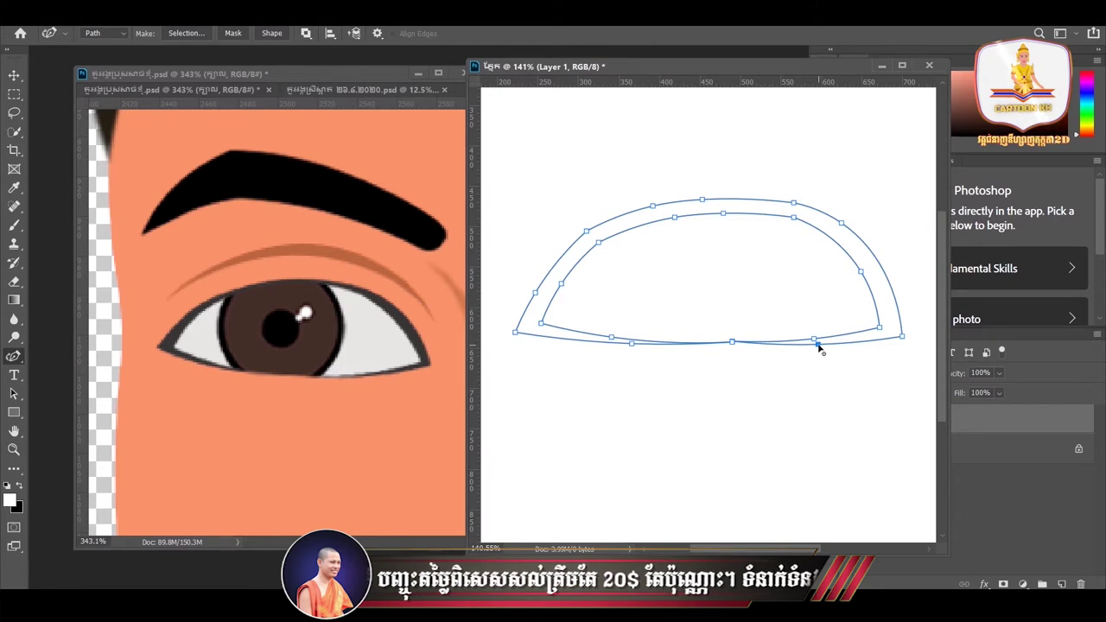
click(900, 337)
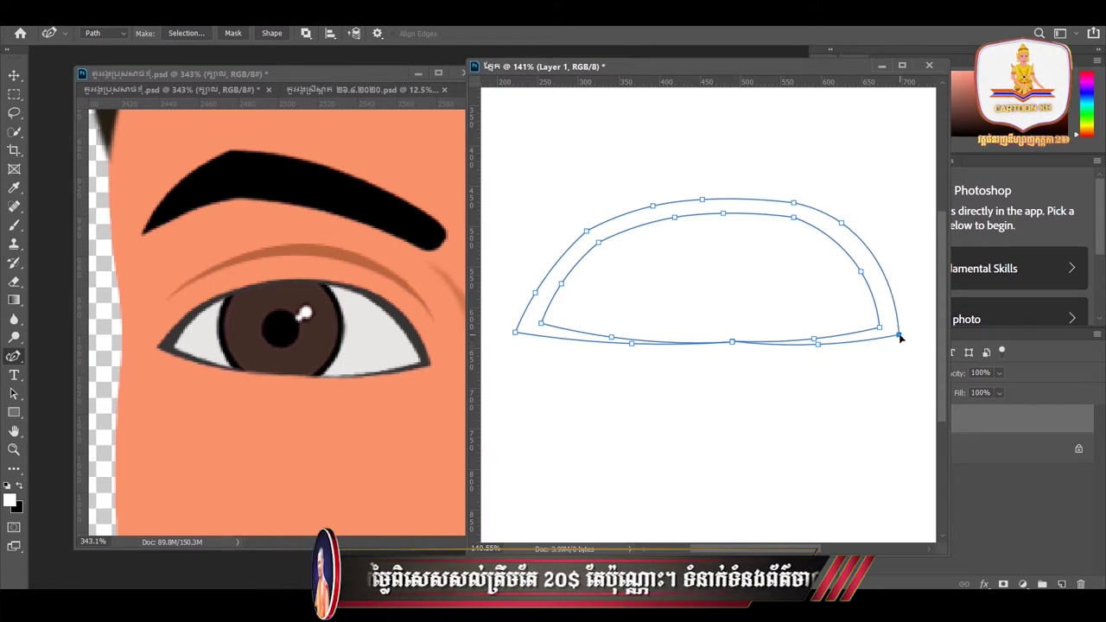
click(587, 232)
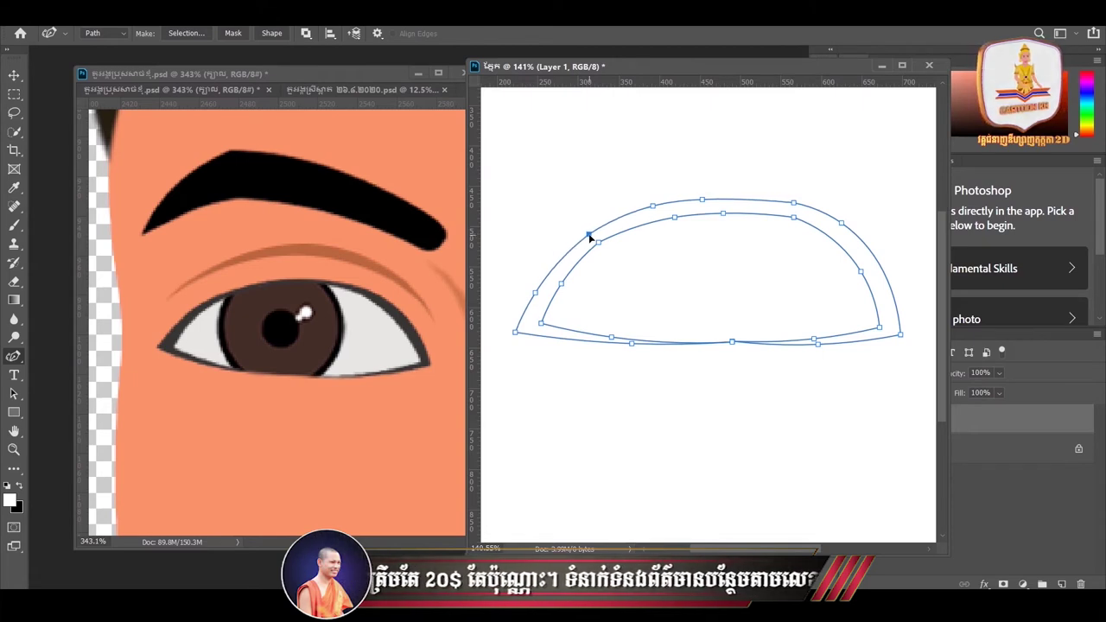
drag(674, 216, 668, 216)
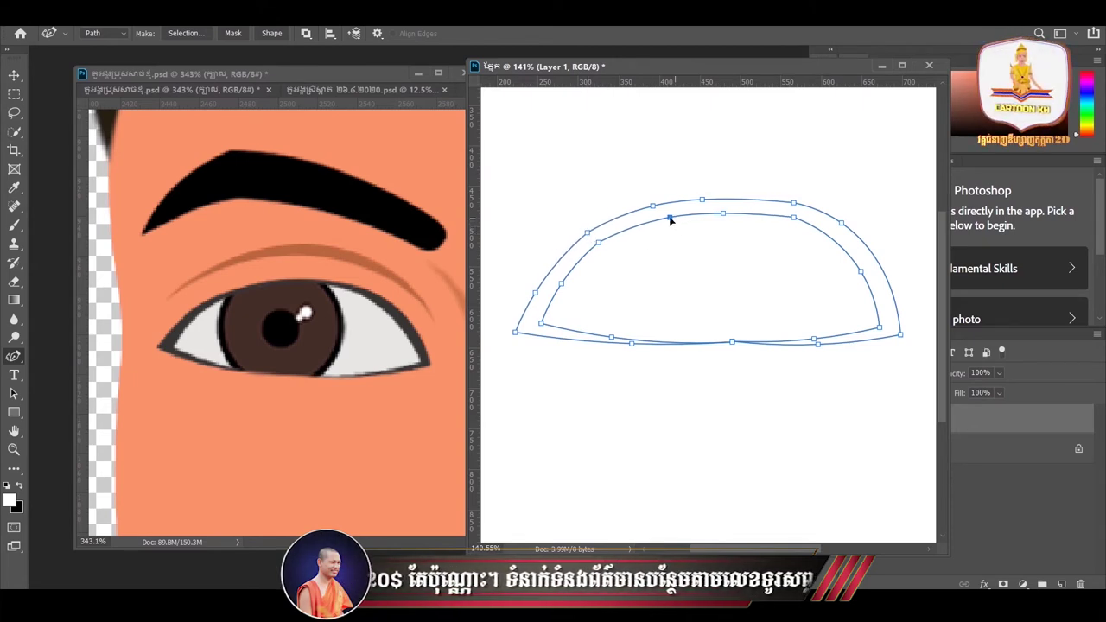
click(559, 286)
shift+click(540, 323)
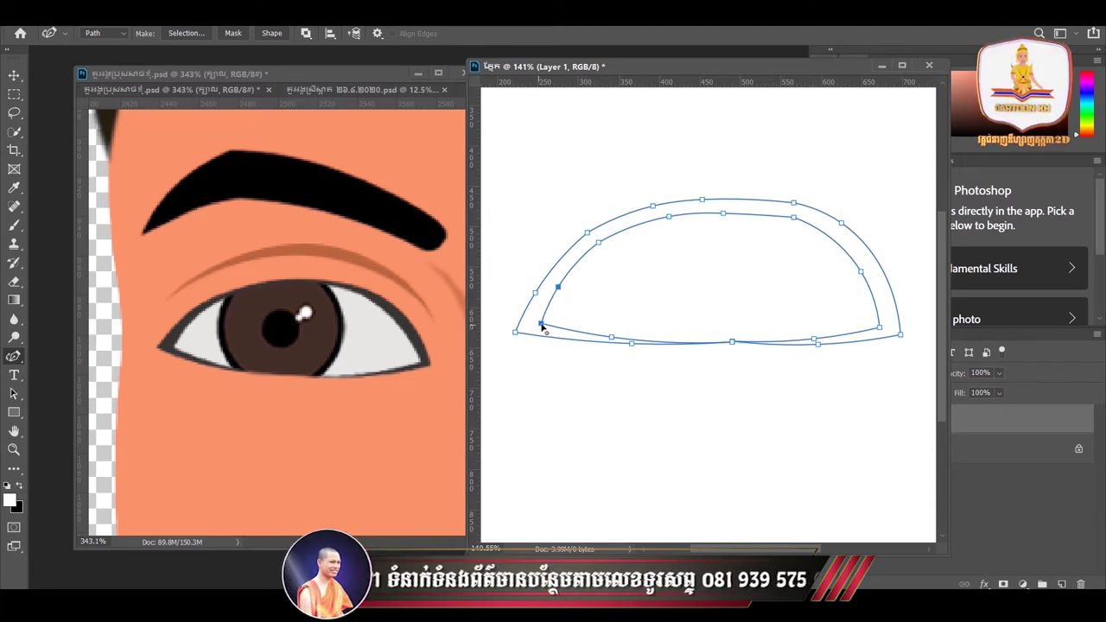
shift+click(540, 323)
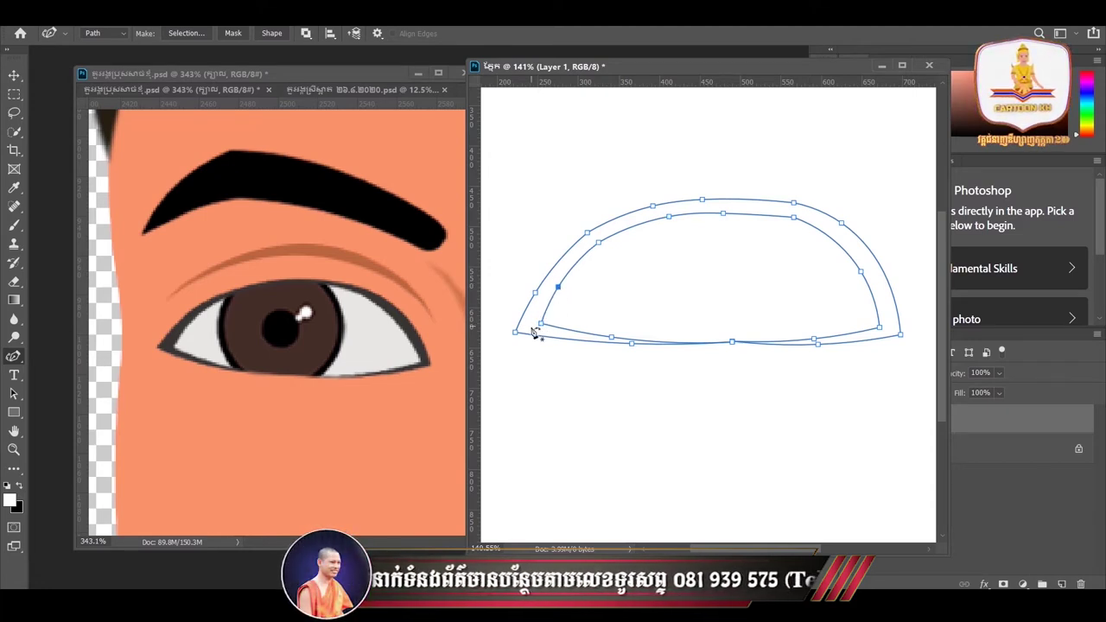
Adjust the inner top and left anchors, add an anchor on the inner right edge, and move the window left
click(793, 217)
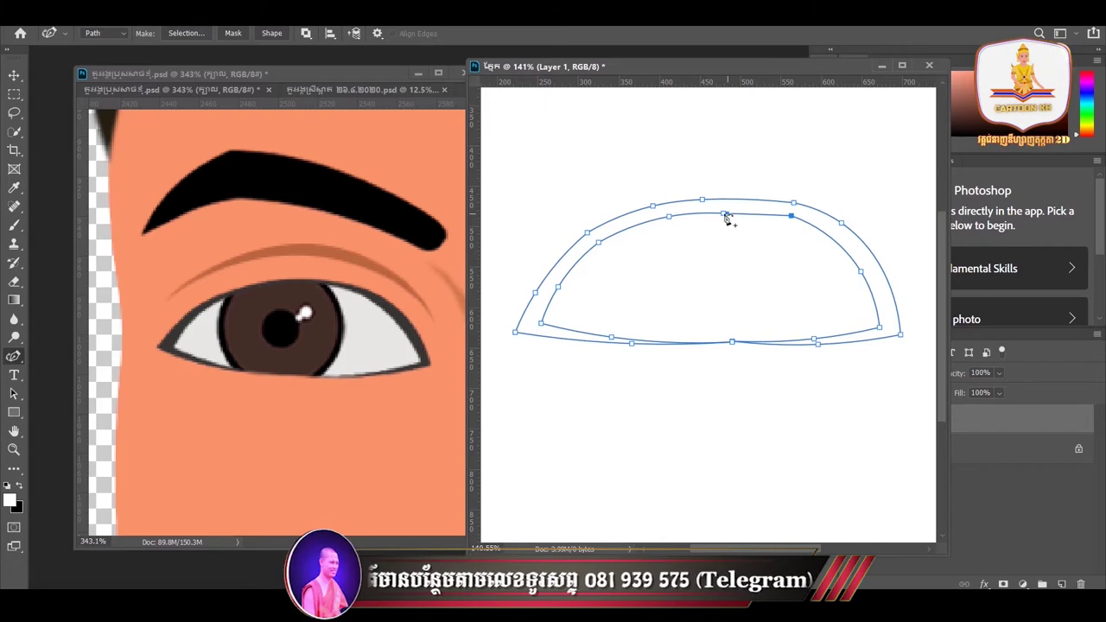
drag(725, 216, 728, 214)
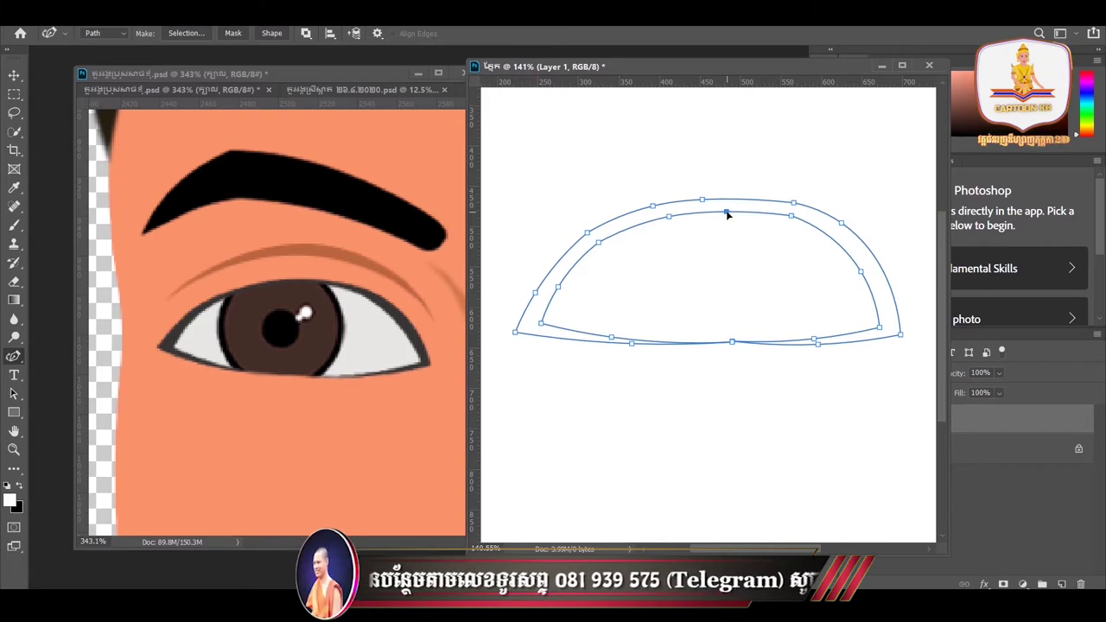
click(860, 271)
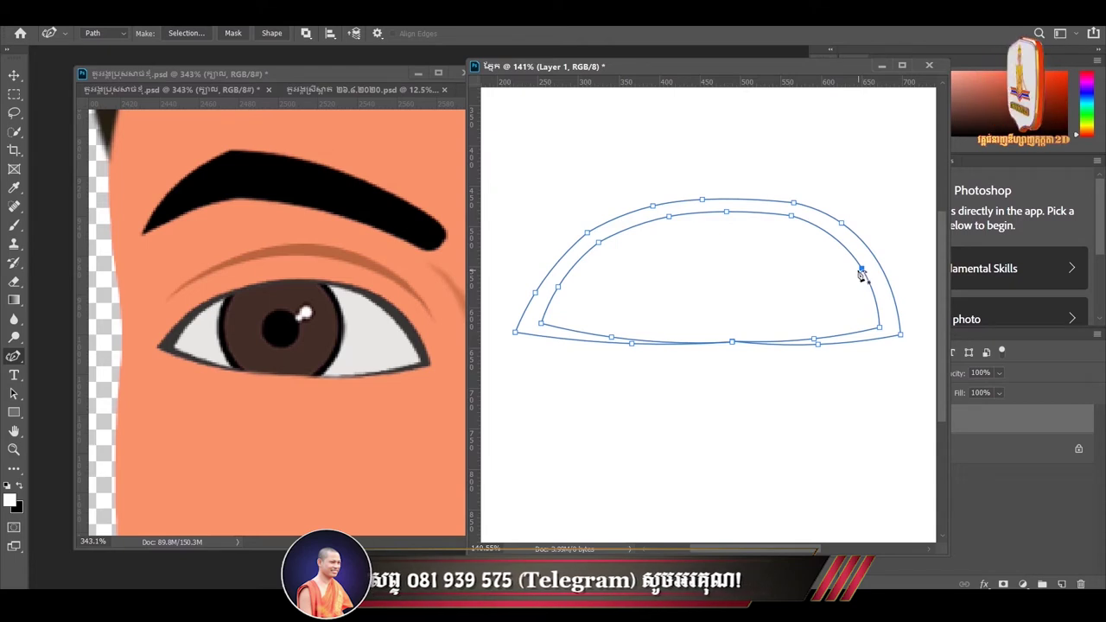
shift+click(535, 294)
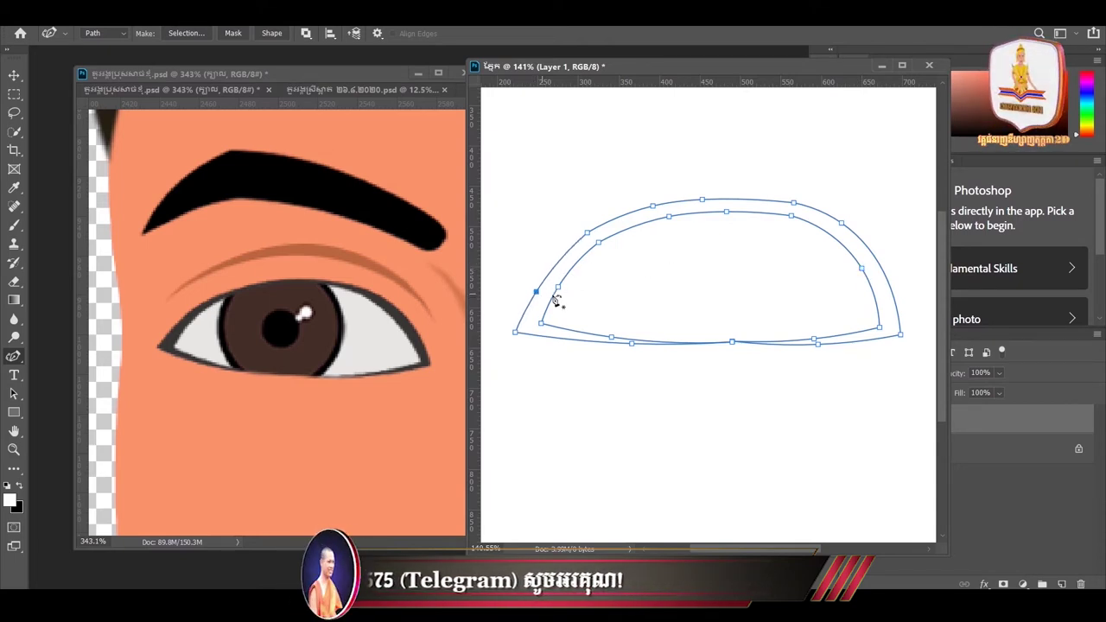
drag(558, 287, 554, 291)
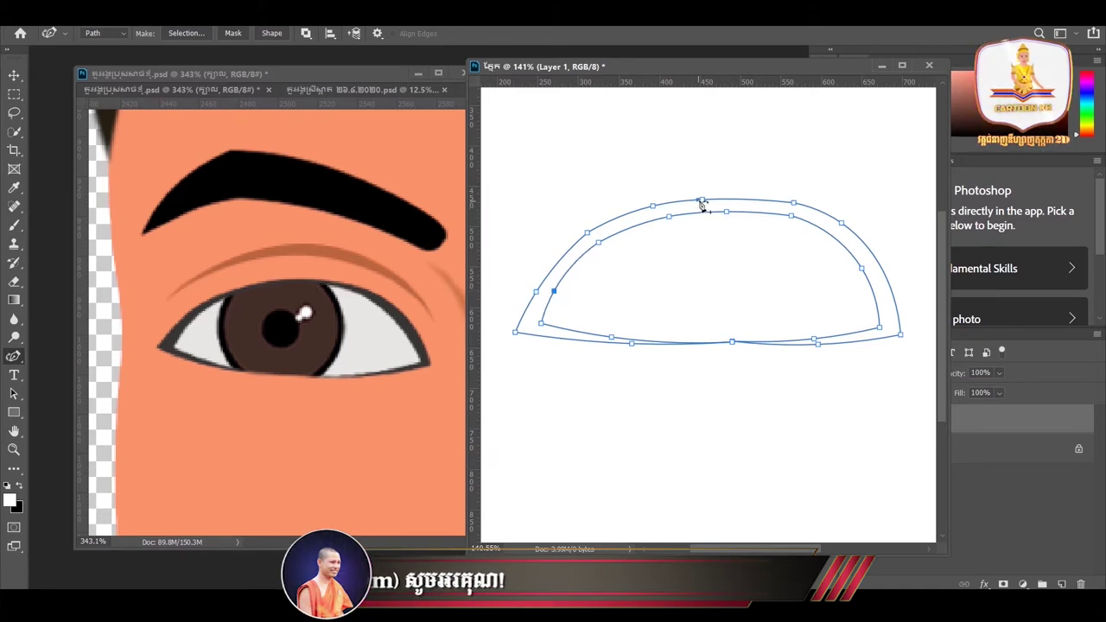
click(816, 343)
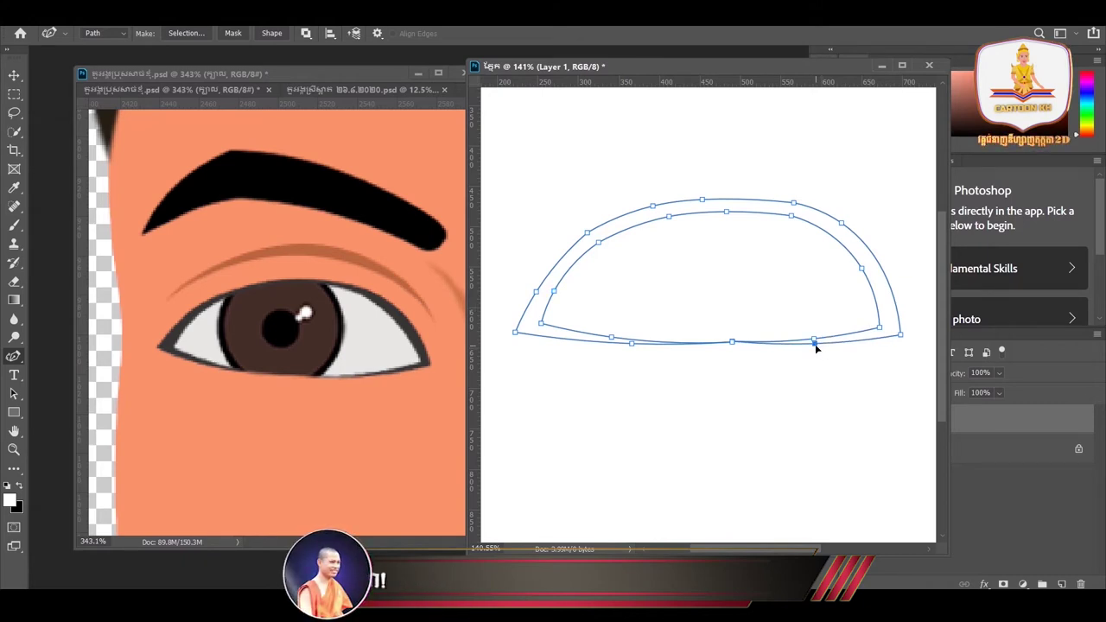
click(731, 343)
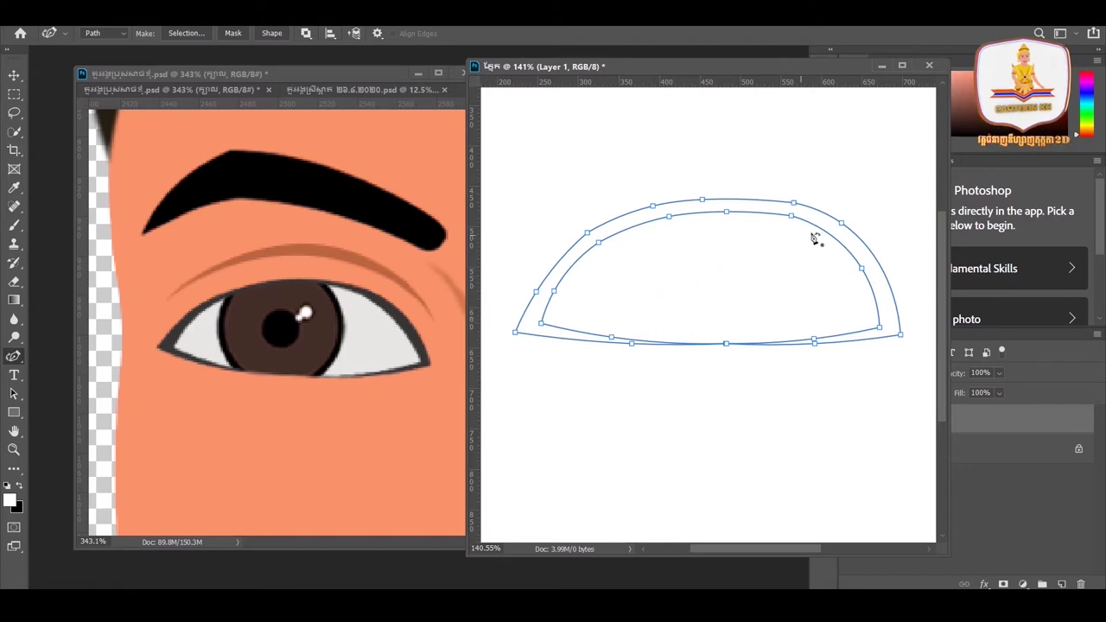
click(859, 267)
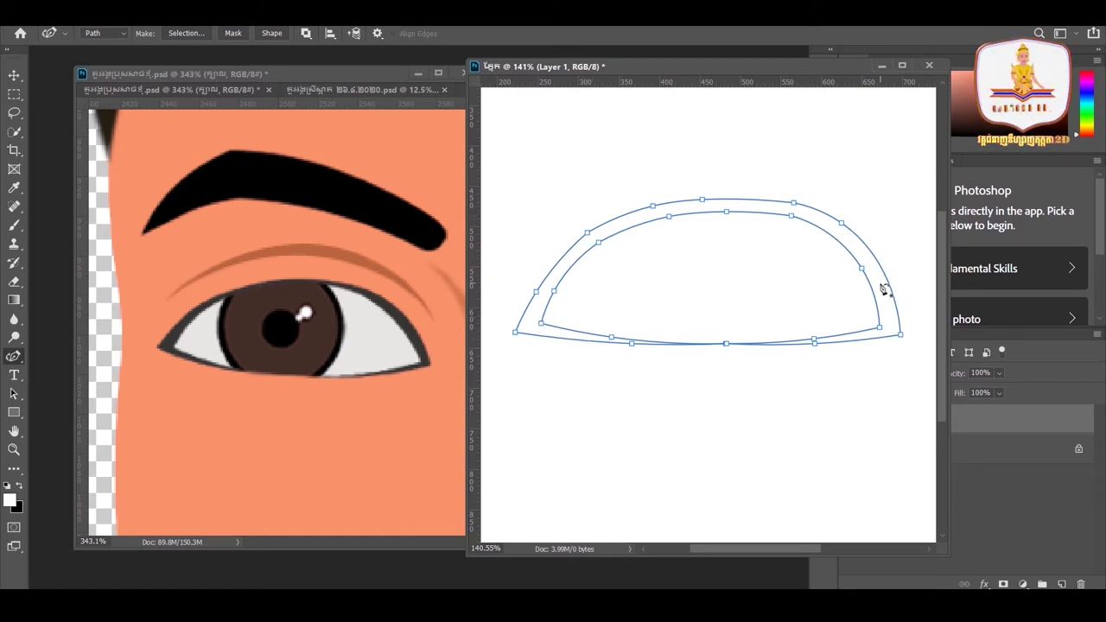
mouse_move(807, 68)
mouse_down()
mouse_move(690, 73)
mouse_move(715, 91)
mouse_up()
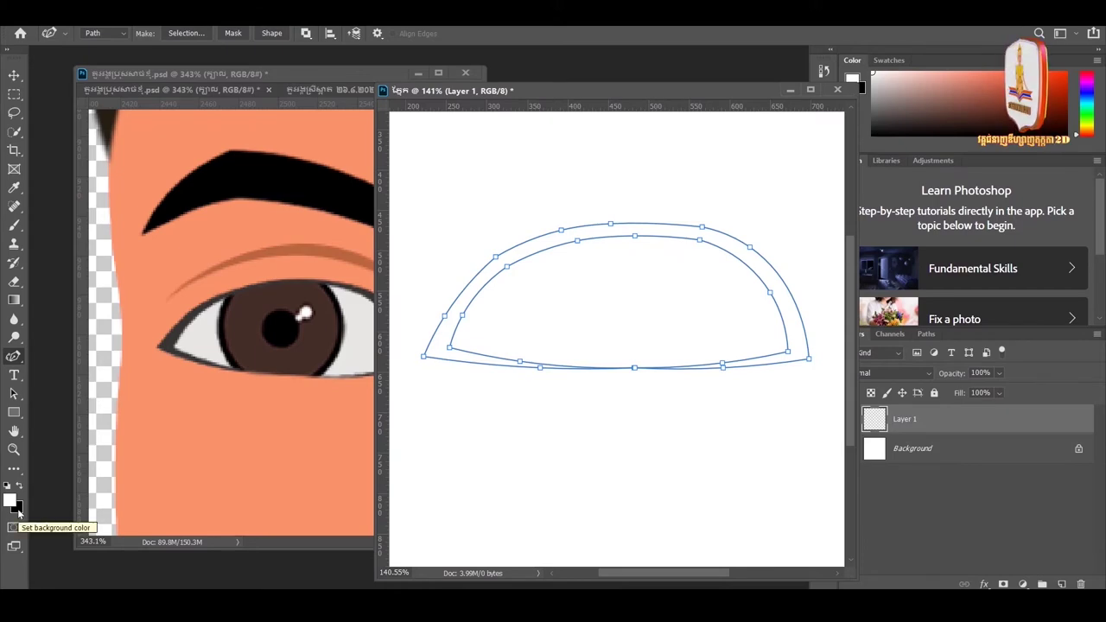
click(17, 510)
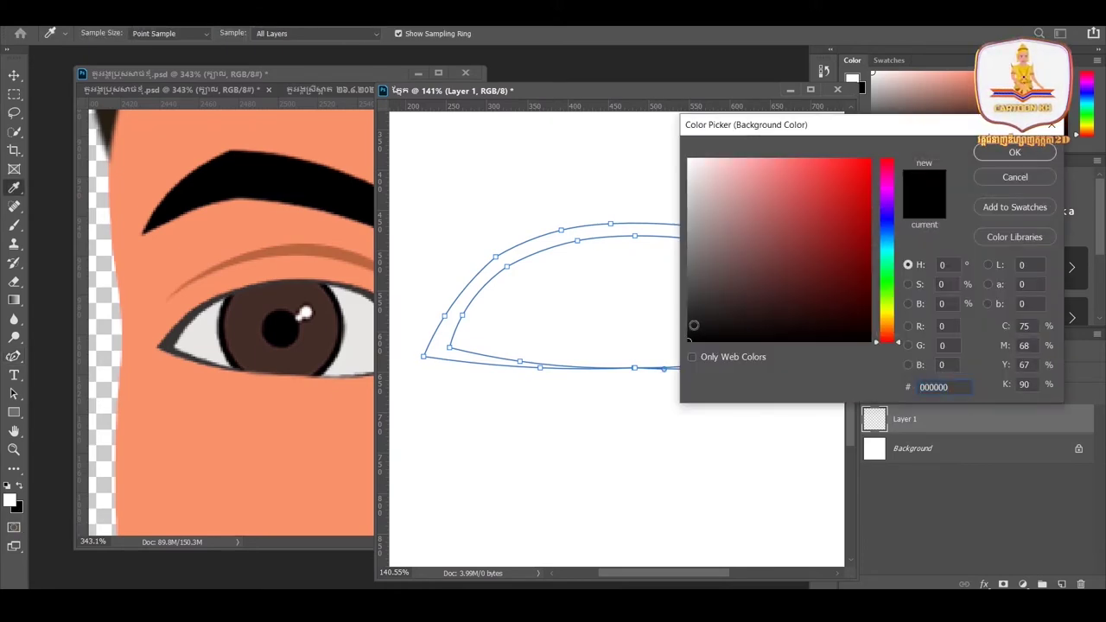
click(1016, 153)
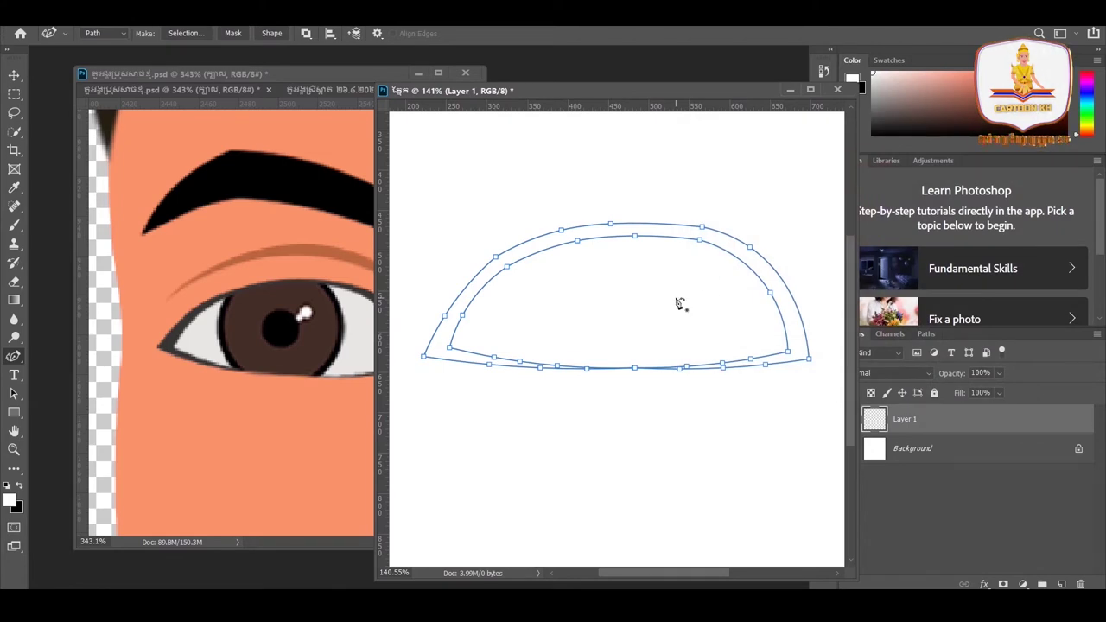
key(ctrl+Return)
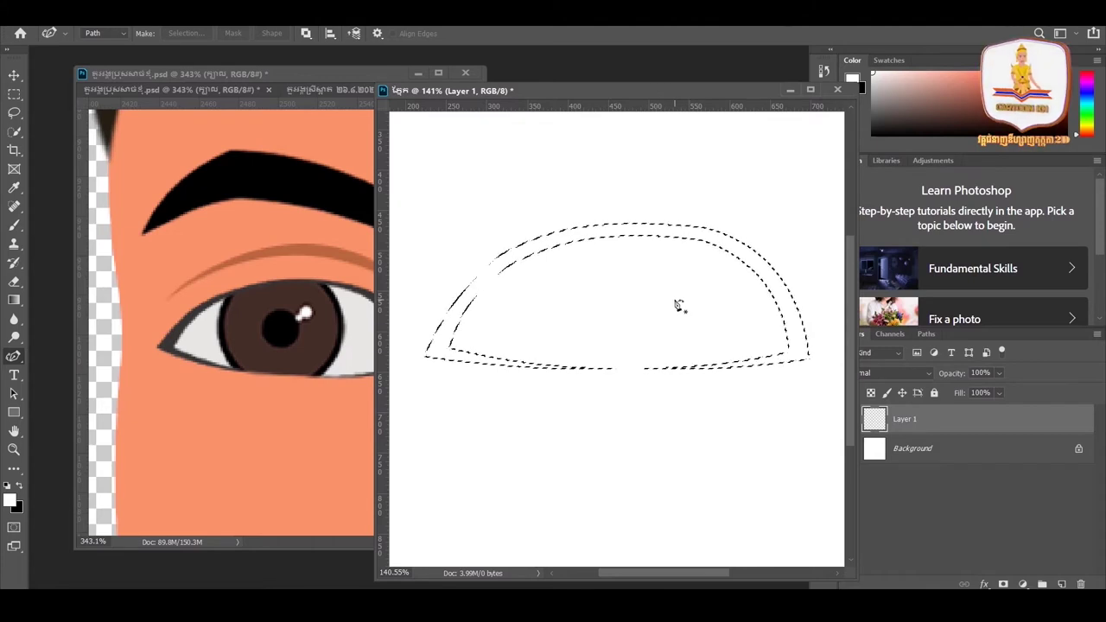
Fill the ring selection with solid black and deselect it
key(ctrl+BackSpace)
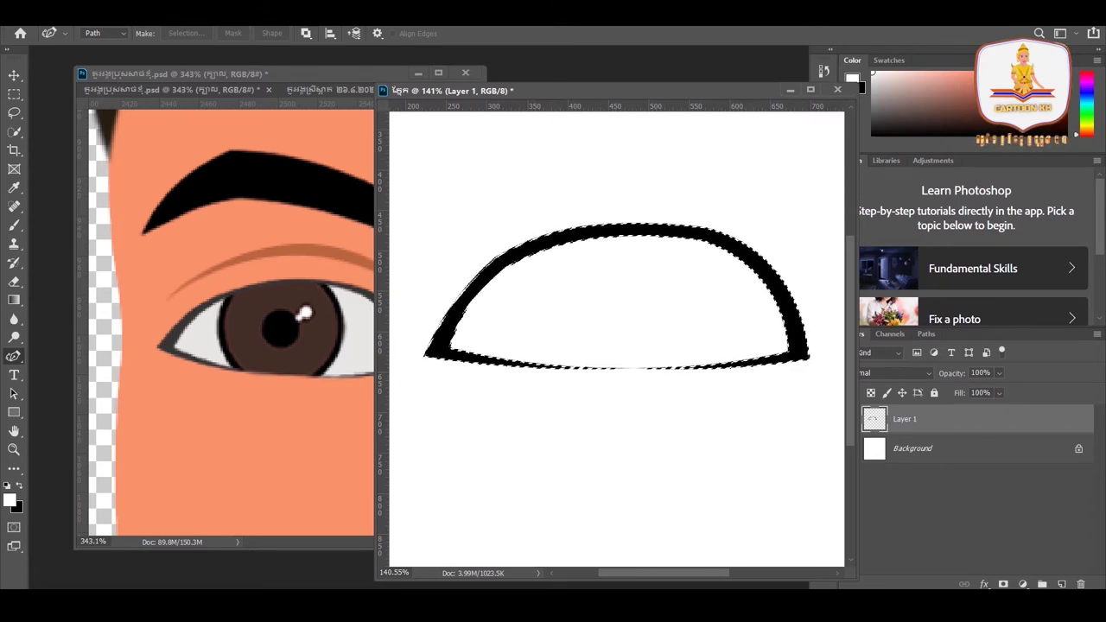
click(186, 11)
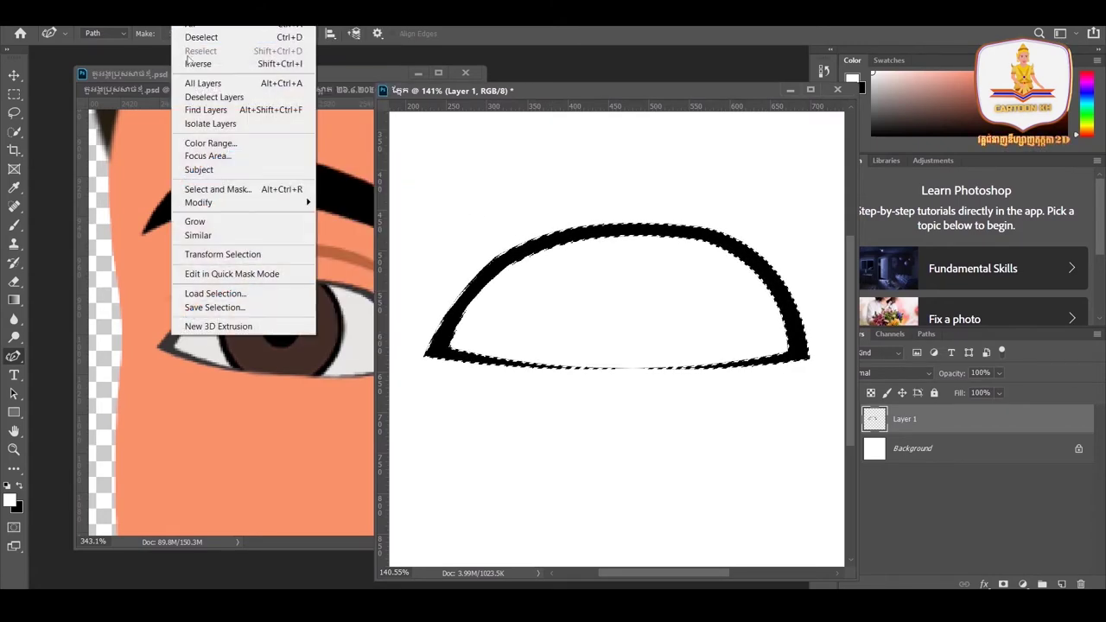
click(291, 38)
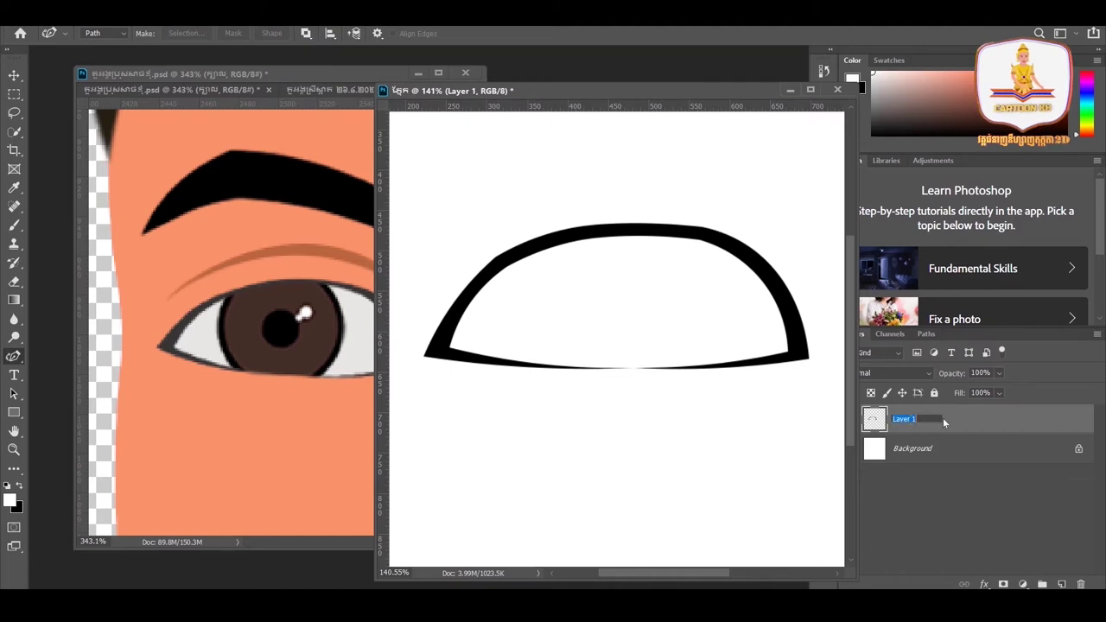
Rename Layer 1 with its Khmer outline name and shift the document window to show the layers
double_click(910, 420)
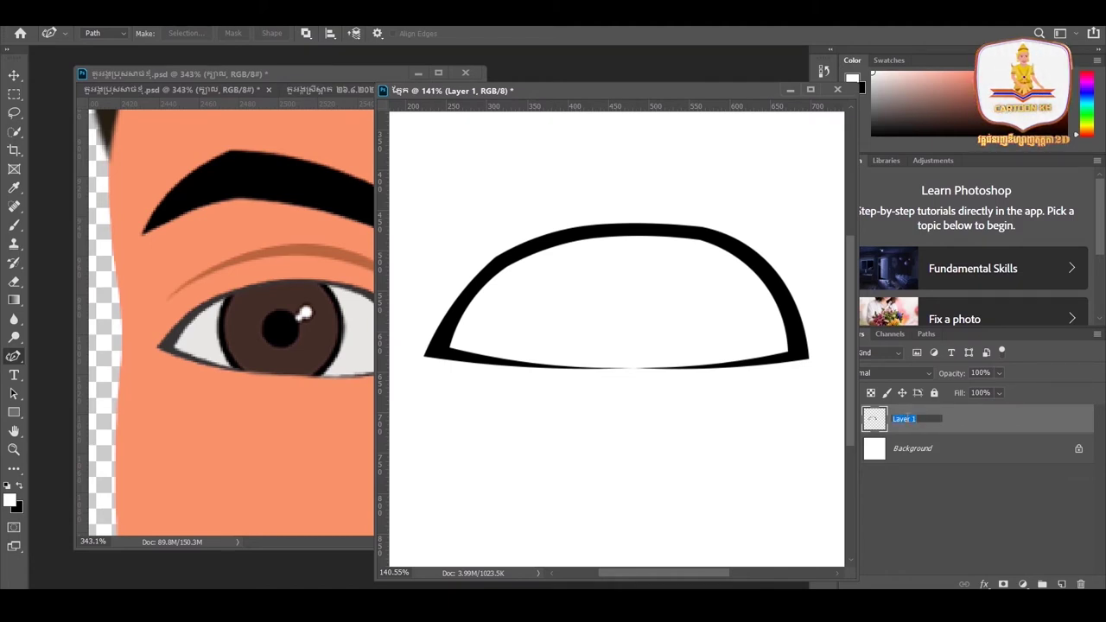
key(BackSpace)
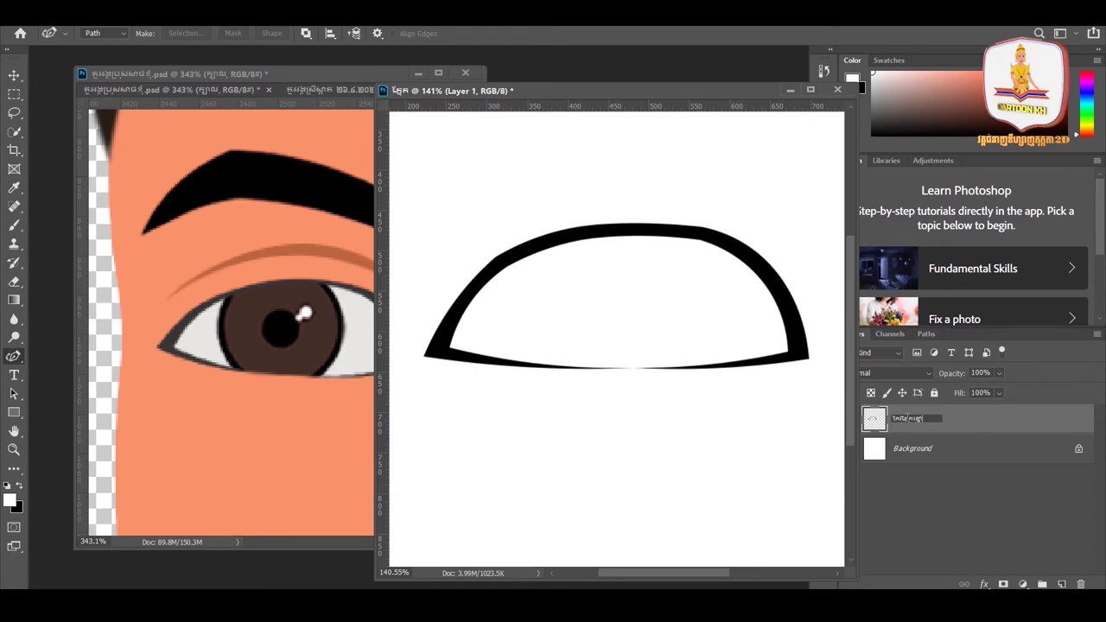
click(952, 422)
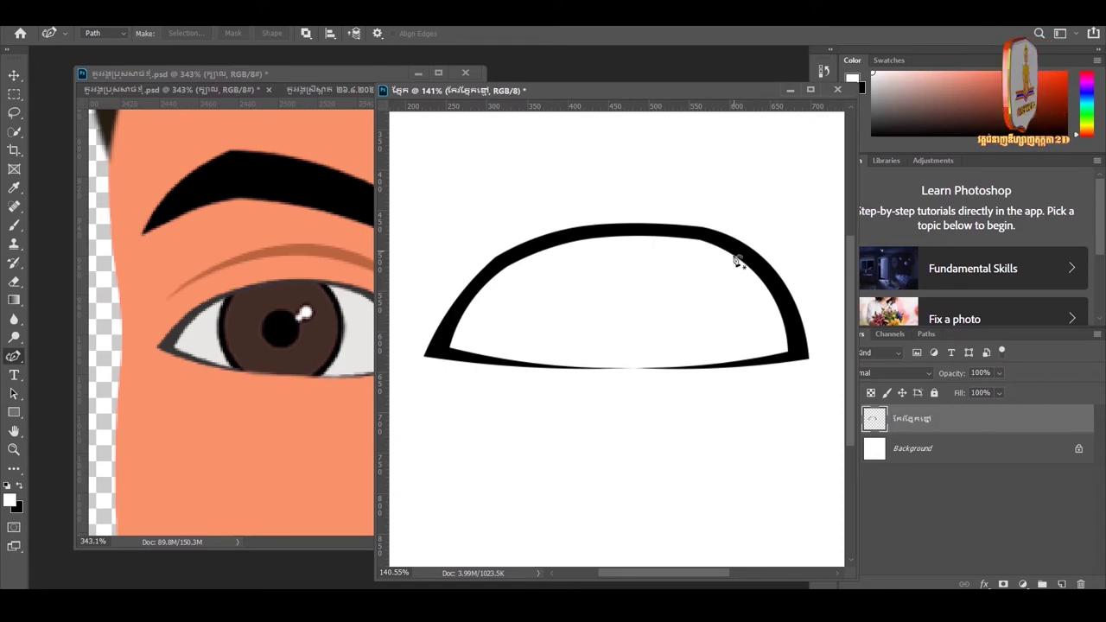
mouse_move(685, 95)
mouse_down()
mouse_move(751, 93)
mouse_move(746, 106)
mouse_up()
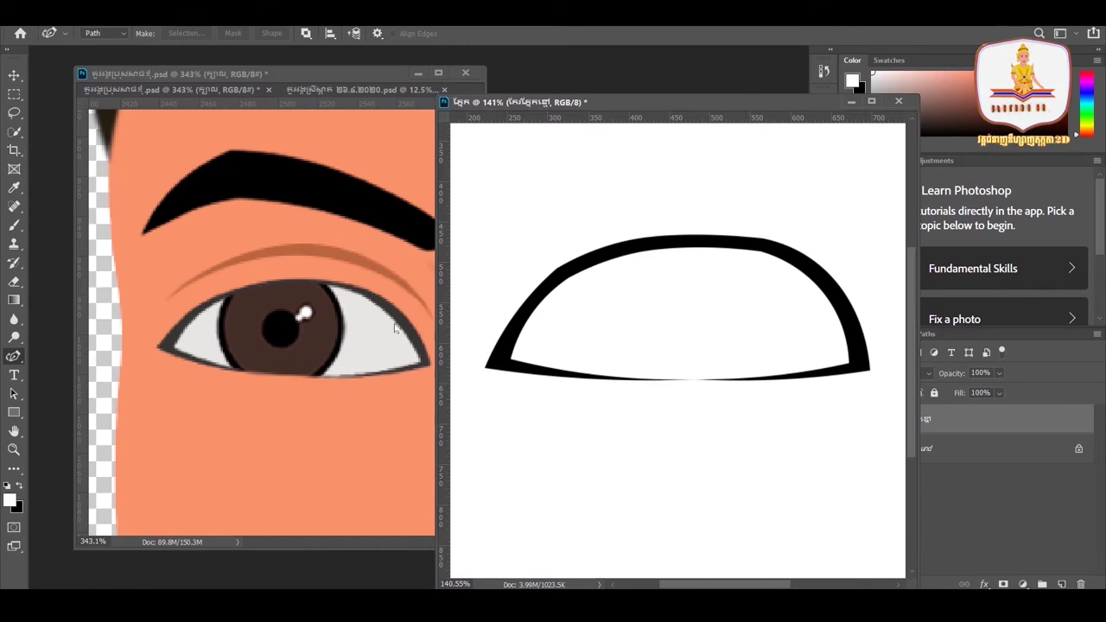
drag(682, 104, 609, 104)
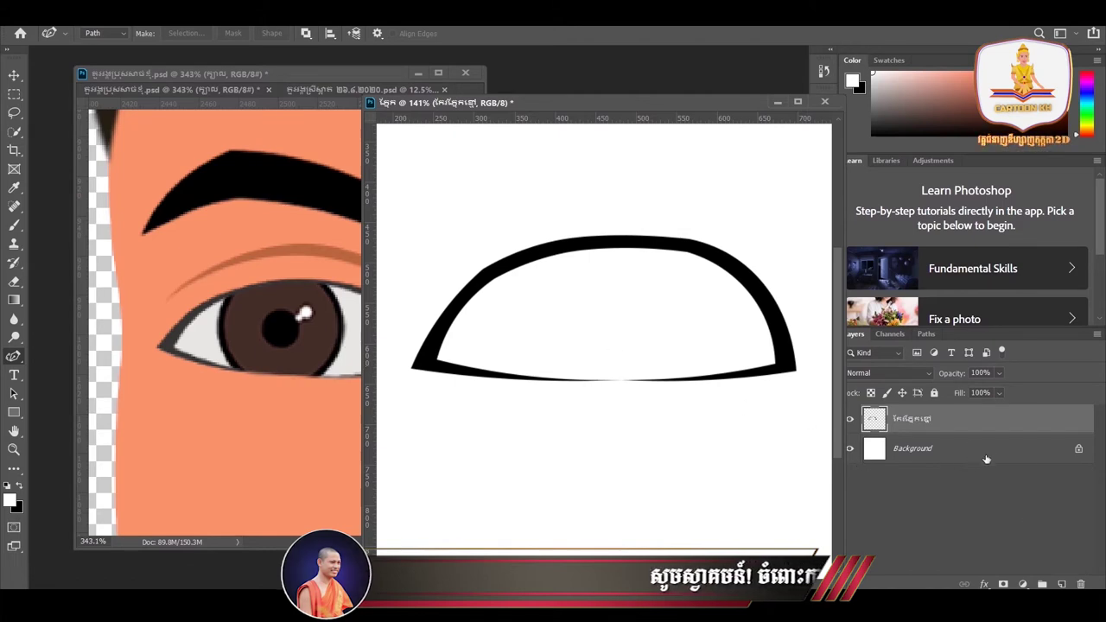
Add a new empty layer named ភ្នែកស above the outline layer
click(1061, 584)
double_click(903, 419)
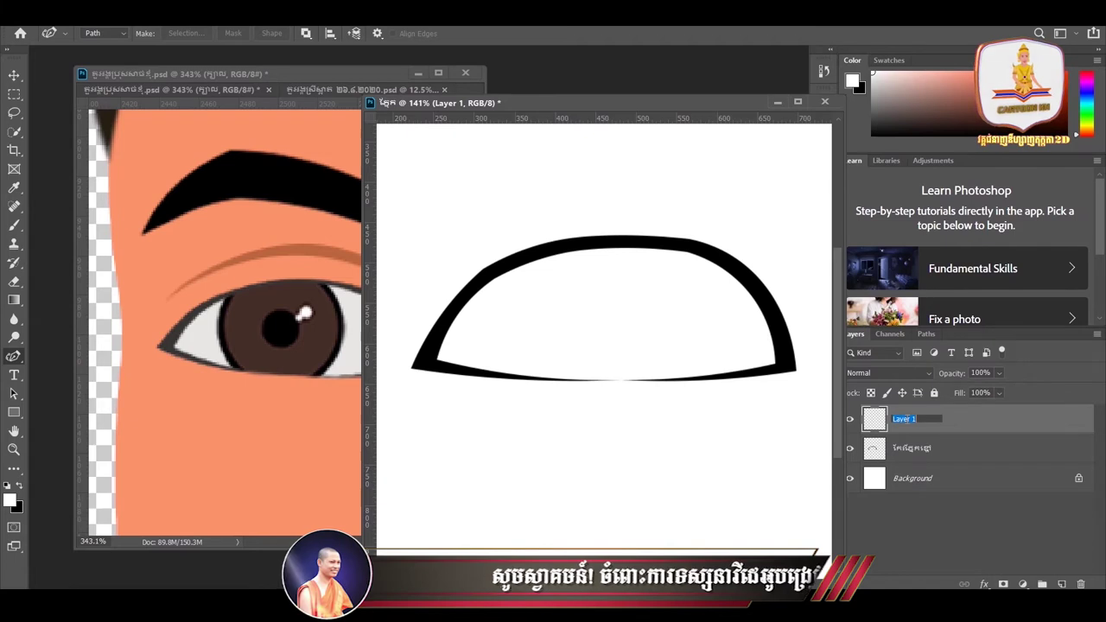
text(ភ្នែកស)
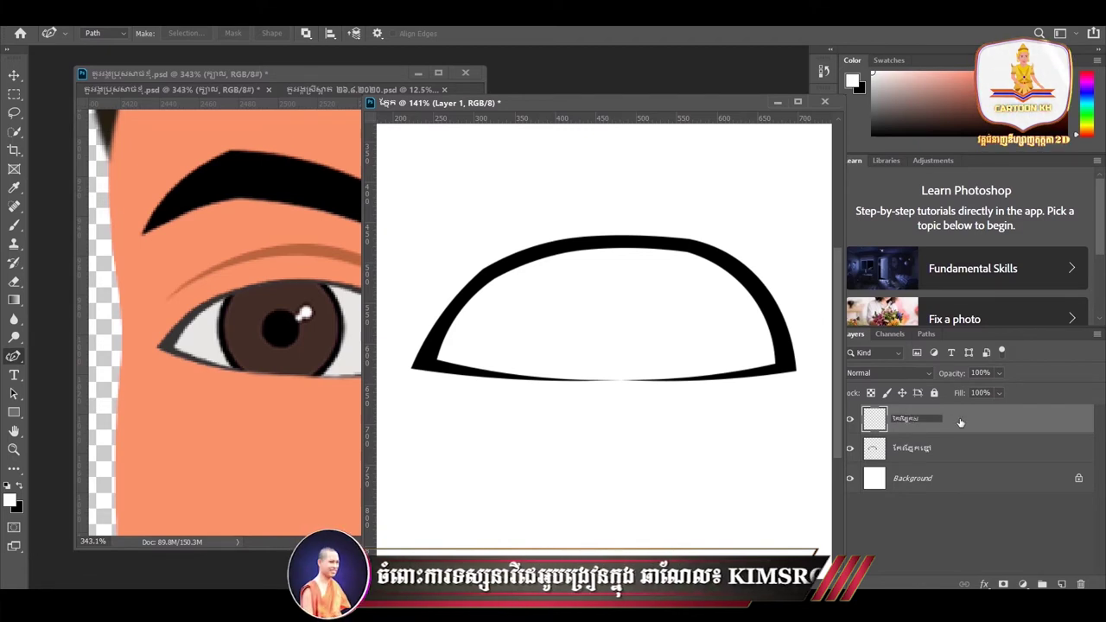
key(Return)
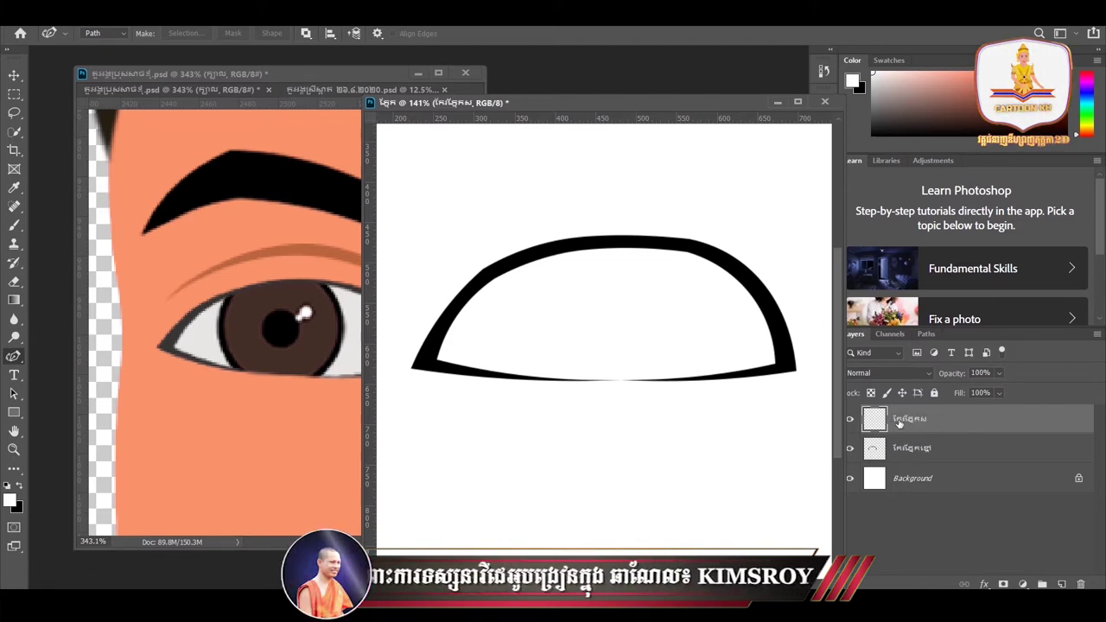
Rearrange the eye document and reference artwork windows, bringing the eye document back to the front
drag(694, 104, 717, 75)
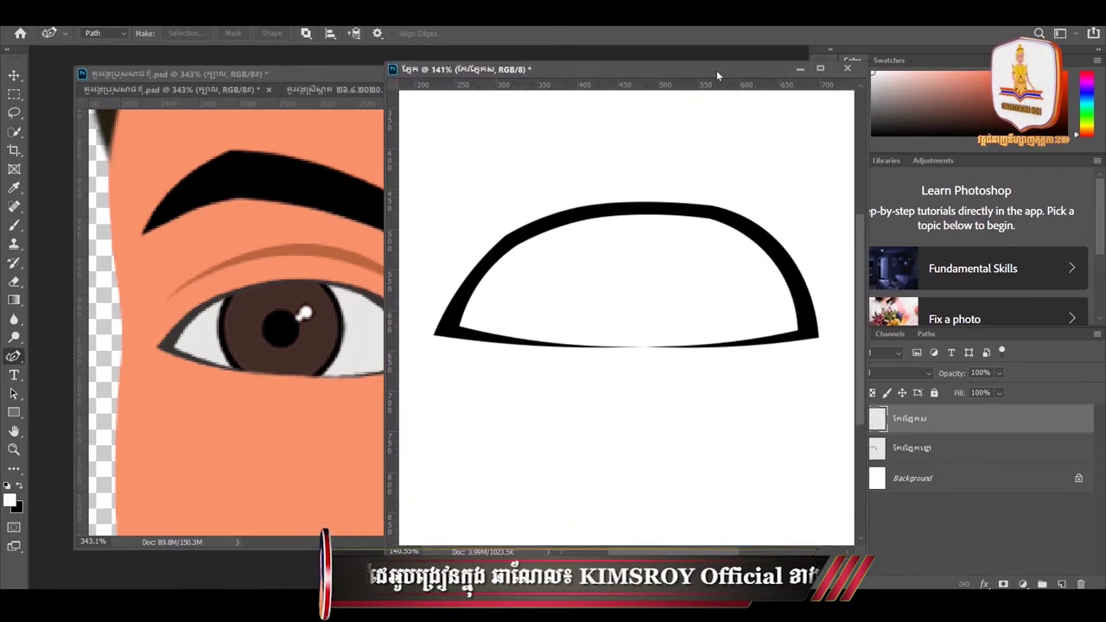
drag(685, 74, 703, 72)
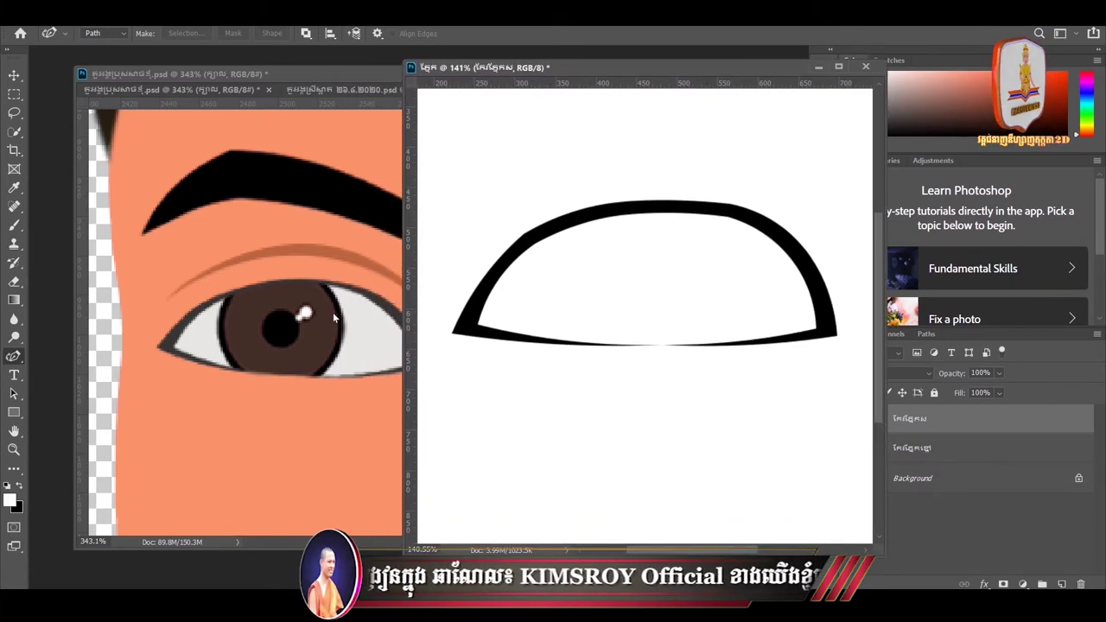
click(365, 341)
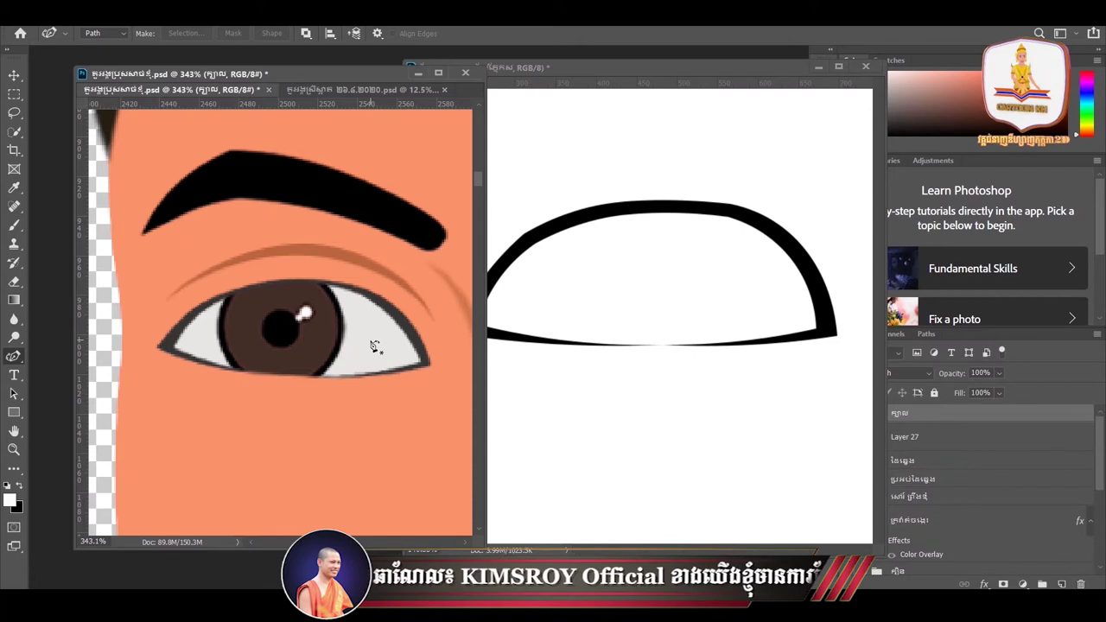
drag(595, 66, 571, 70)
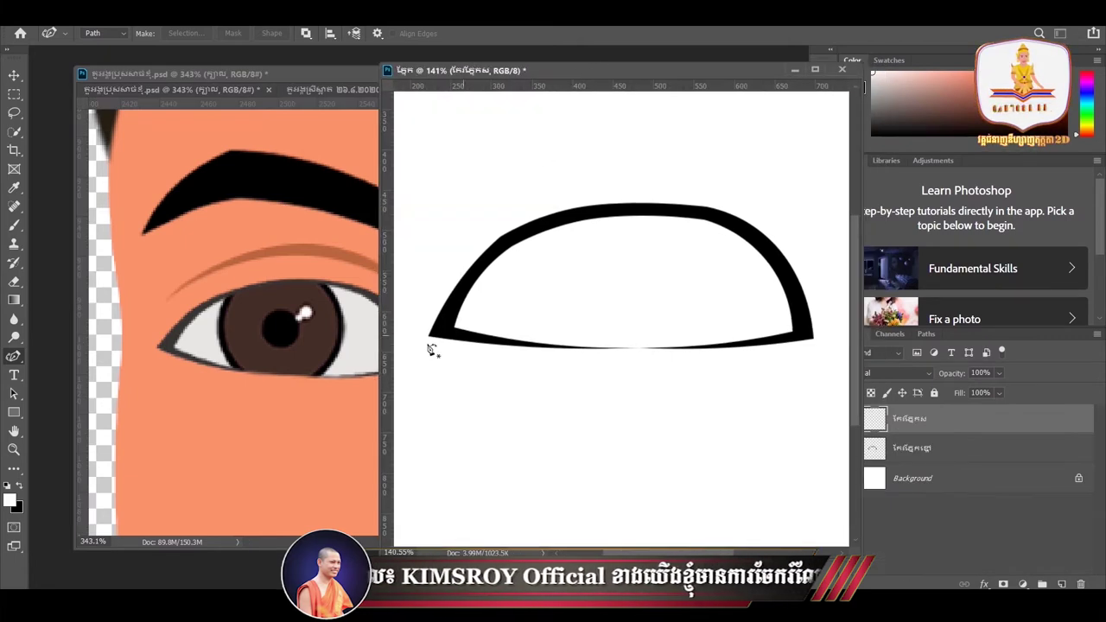
right_click(15, 356)
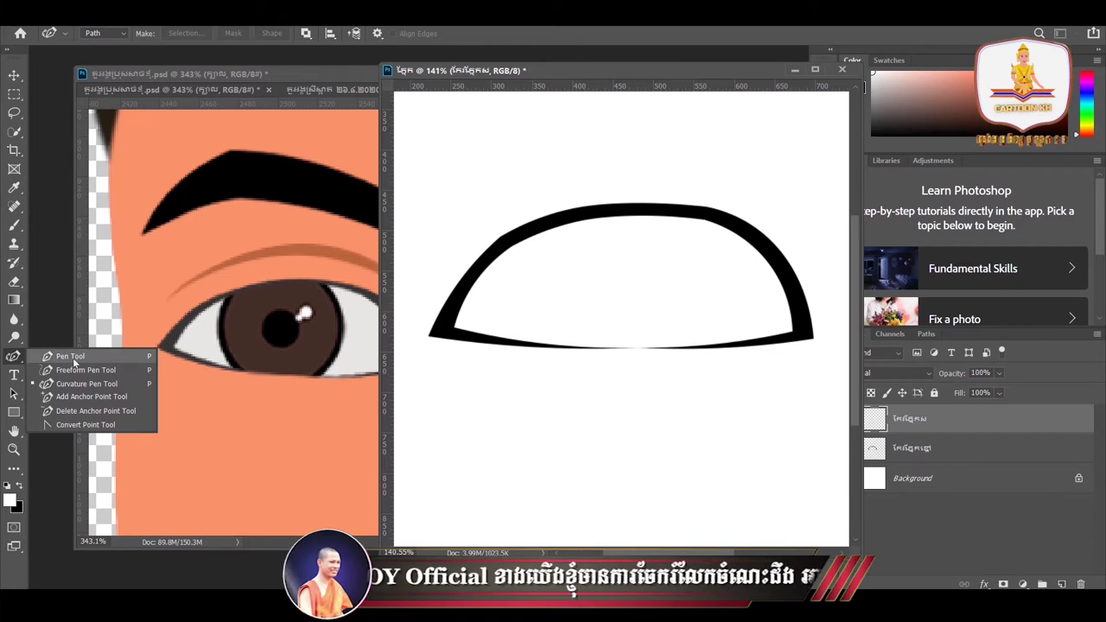
Select the standard Pen Tool from the pen variants
click(69, 356)
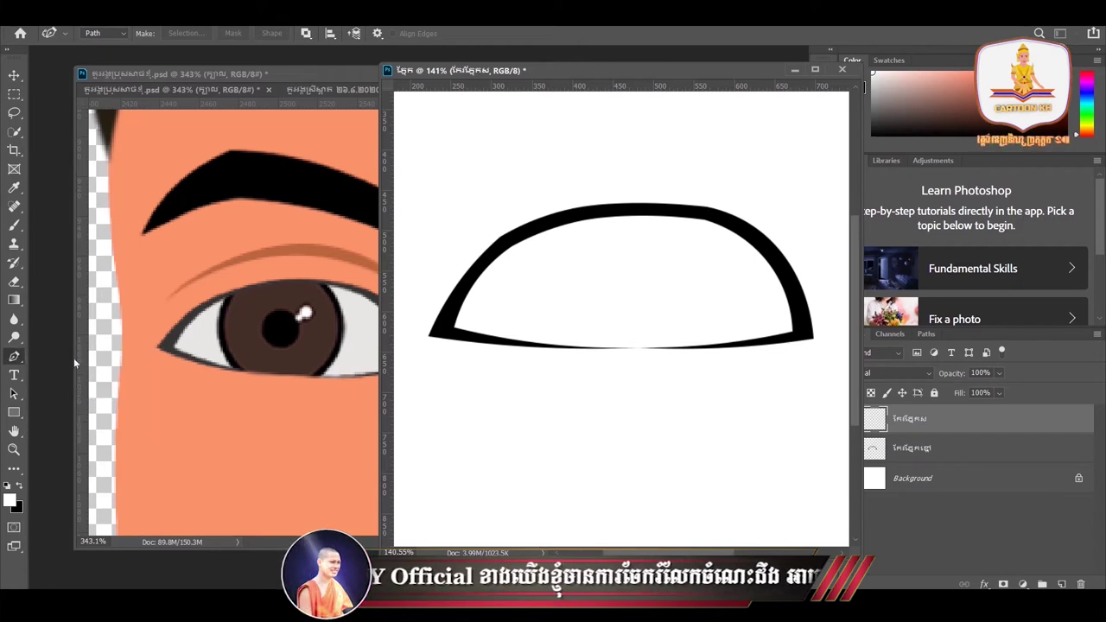
right_click(23, 358)
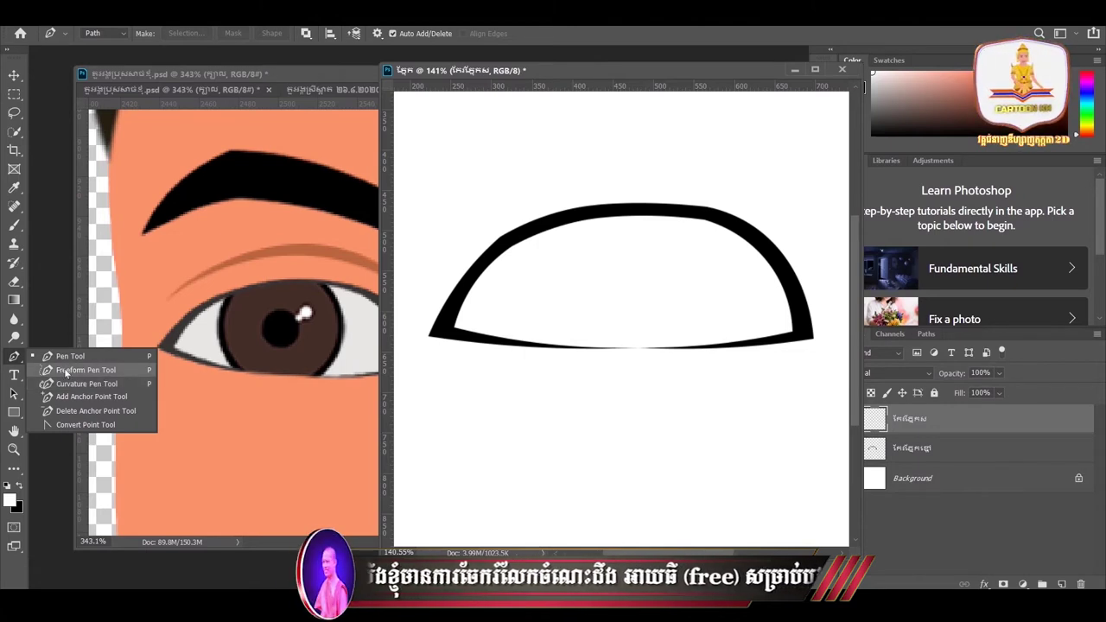
click(71, 356)
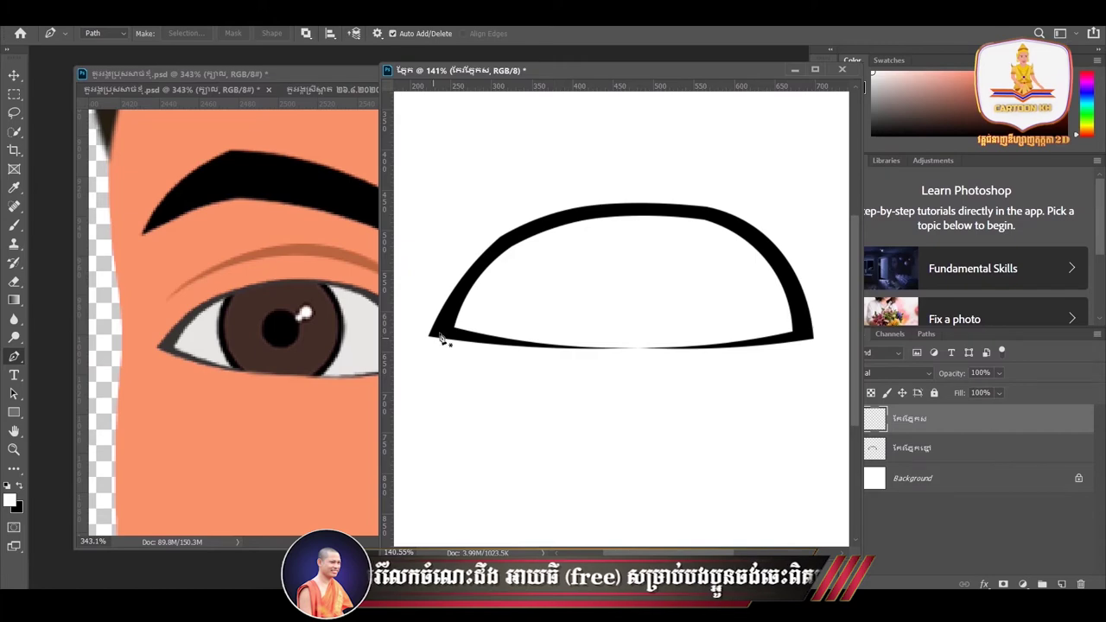
Hide the Background layer for a transparent canvas and start a new path at the eye's left corner
drag(702, 65, 629, 78)
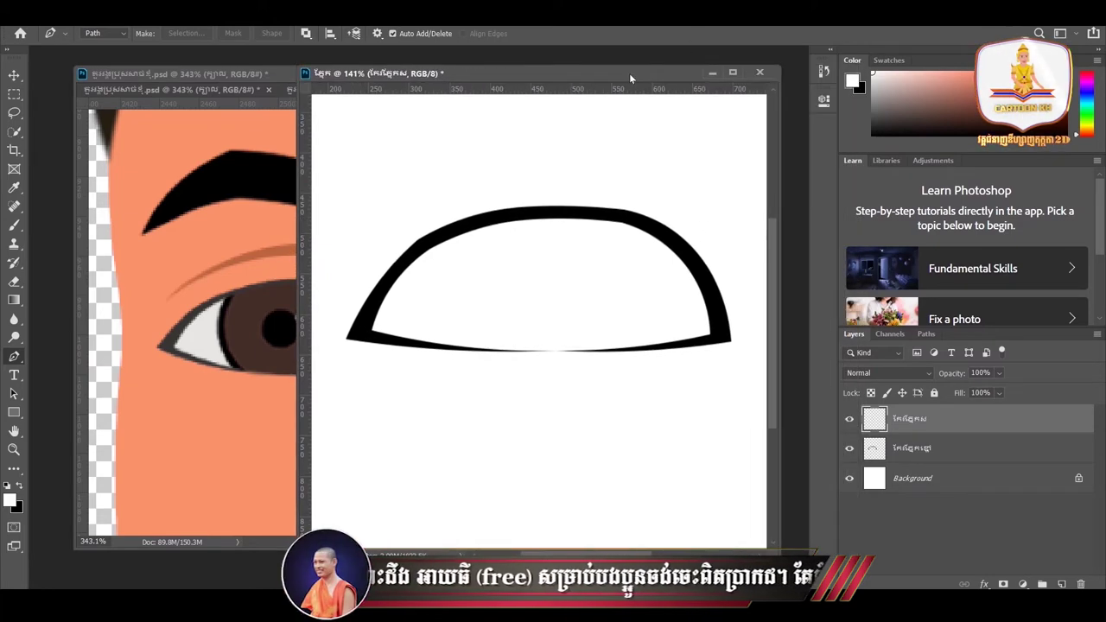
click(850, 478)
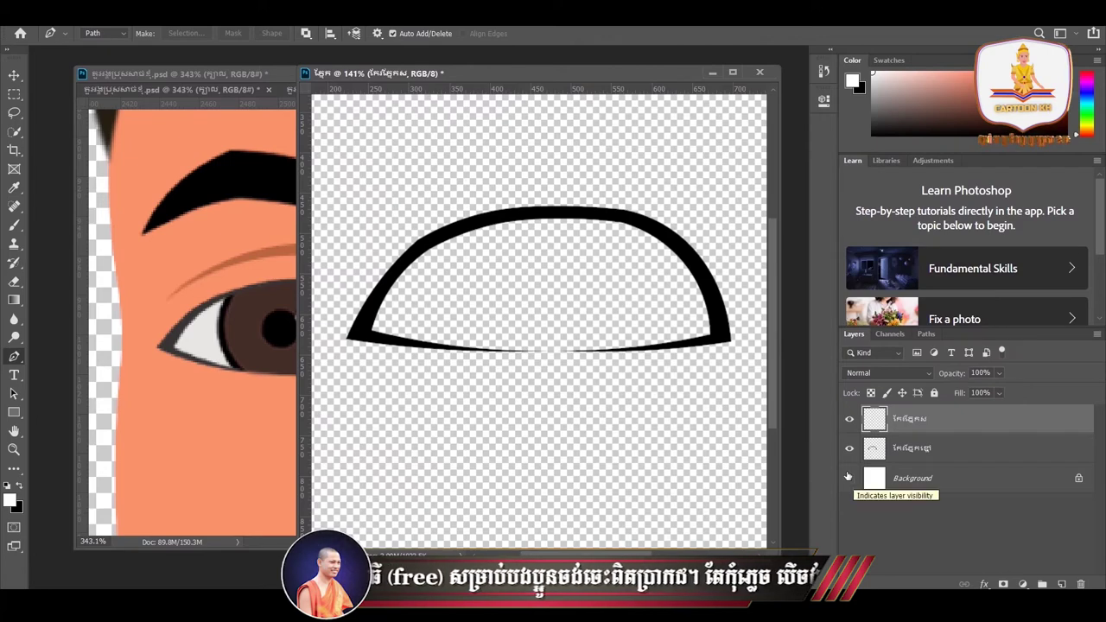
drag(584, 76, 660, 88)
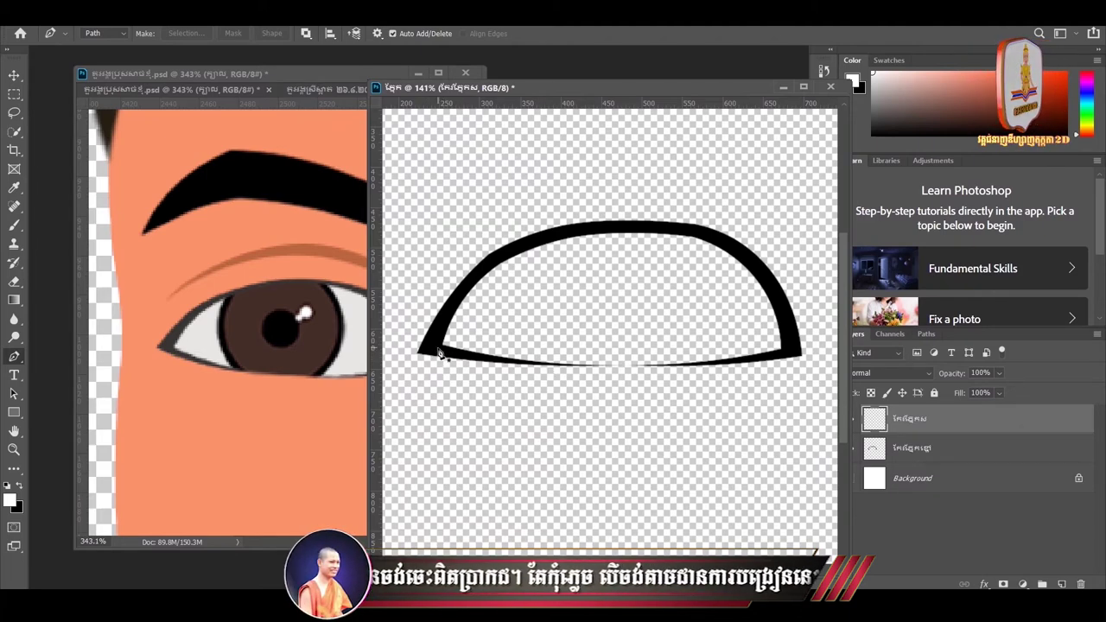
click(432, 348)
Trace the eye-white path's top and upper-right curves, breaking handles at each anchor
drag(591, 231, 717, 232)
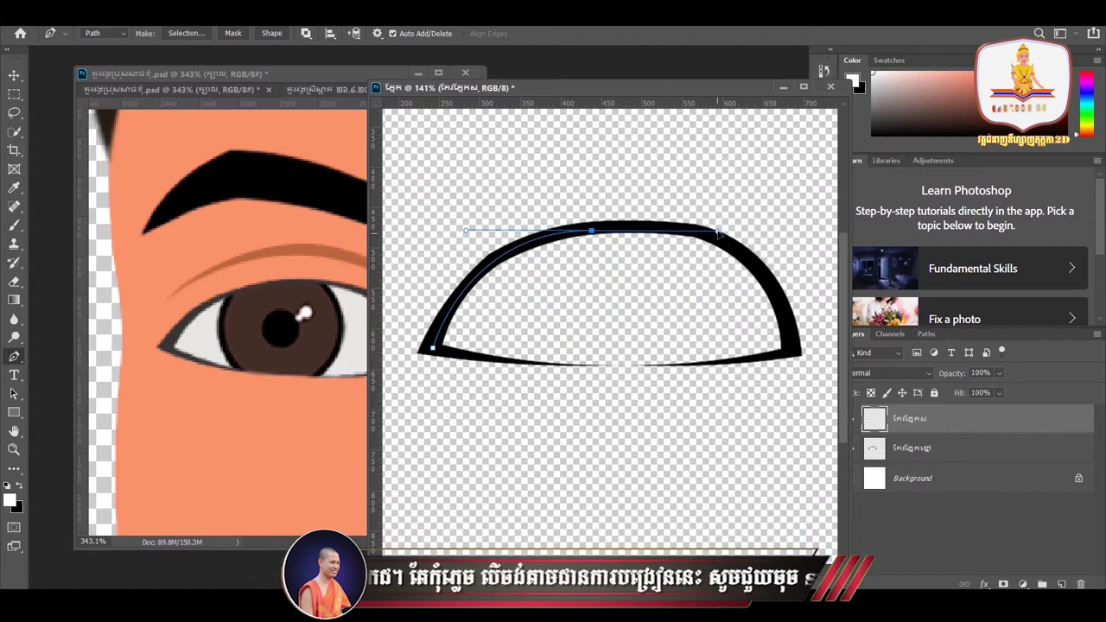
click(592, 232)
drag(757, 267, 827, 331)
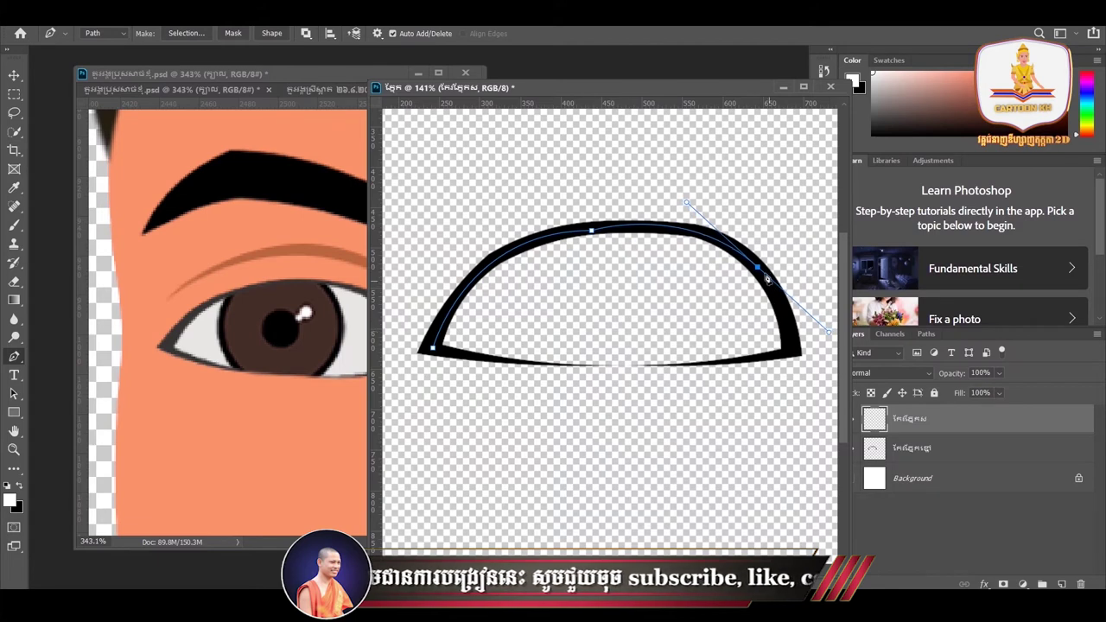
alt+click(758, 268)
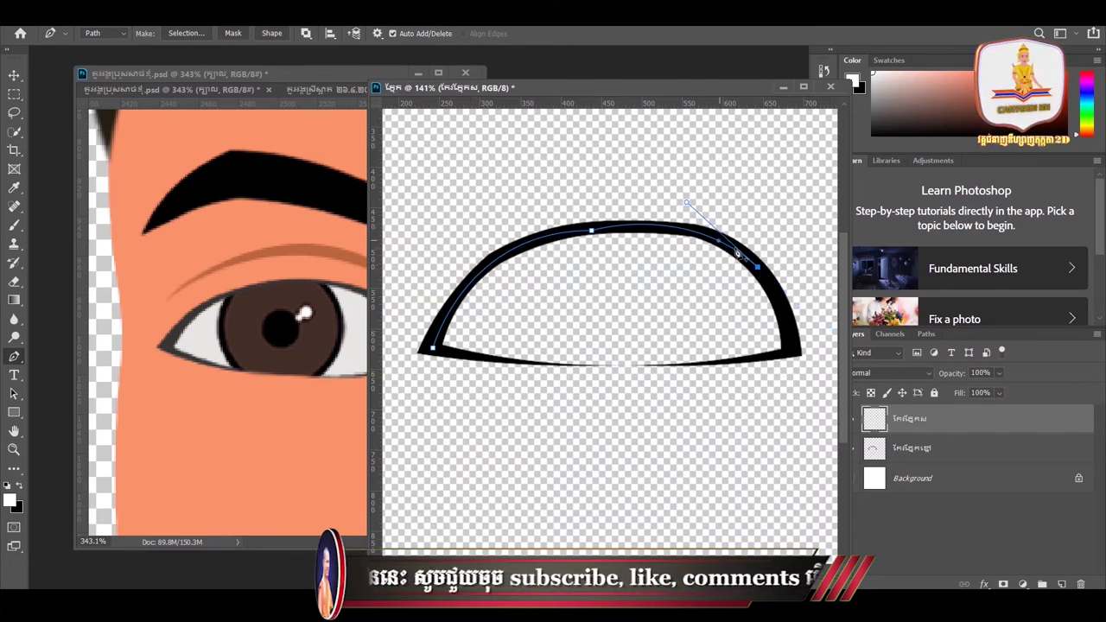
click(795, 353)
mouse_move(796, 356)
mouse_down()
mouse_move(800, 382)
mouse_move(795, 368)
mouse_up()
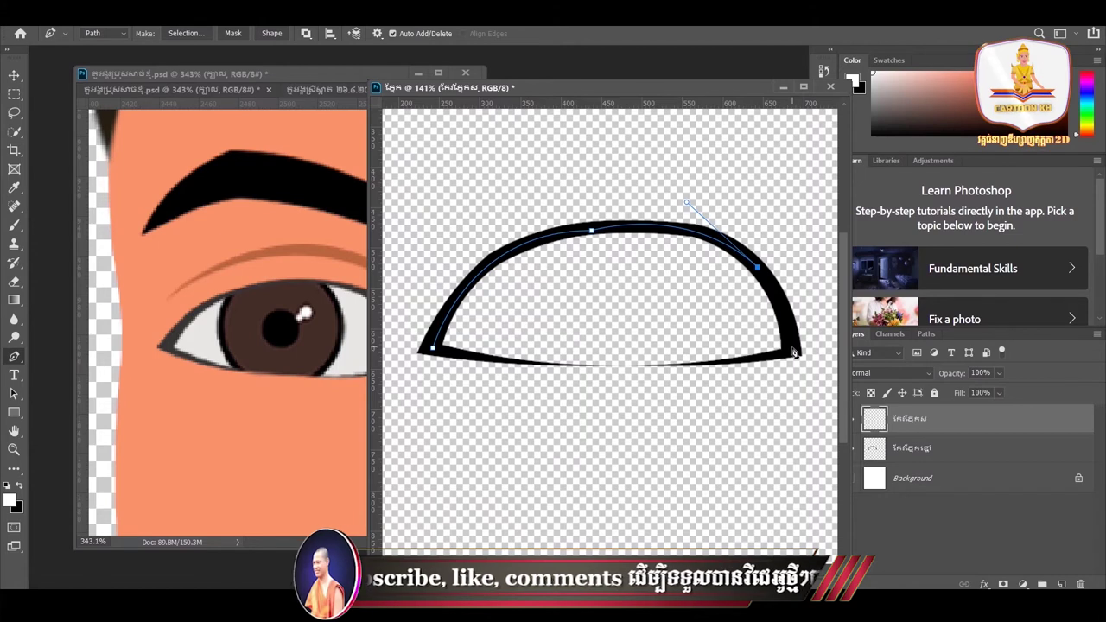
mouse_move(811, 347)
mouse_down()
mouse_move(801, 333)
mouse_move(776, 354)
mouse_up()
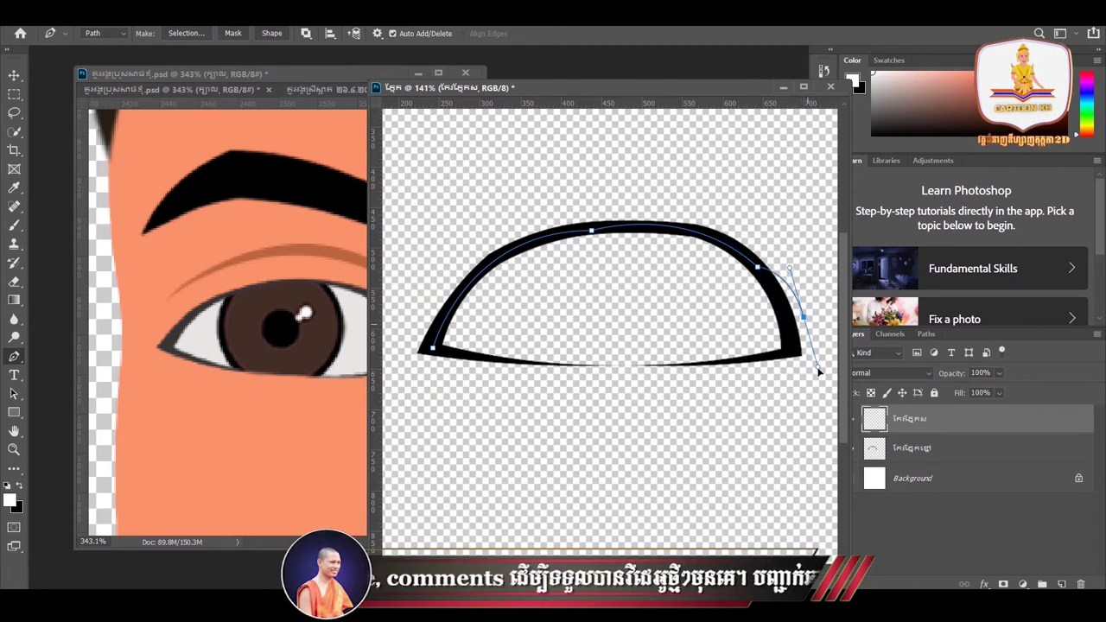
Shape the lower-right corner and bottom curve, close the path at the left corner, and load it as a selection
drag(767, 339, 724, 349)
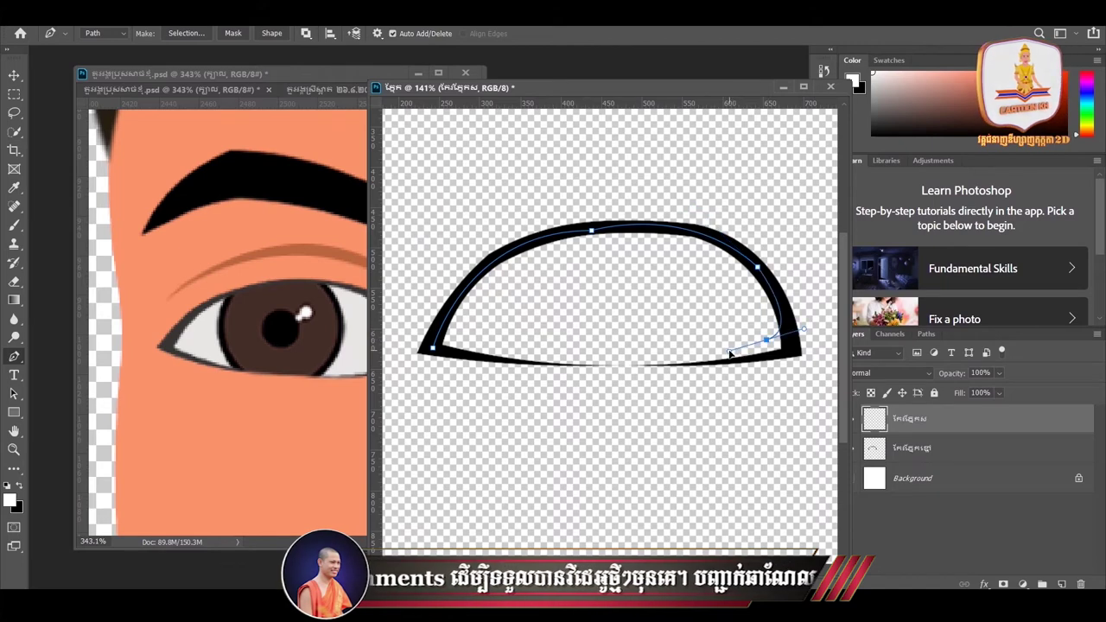
key(ctrl+z)
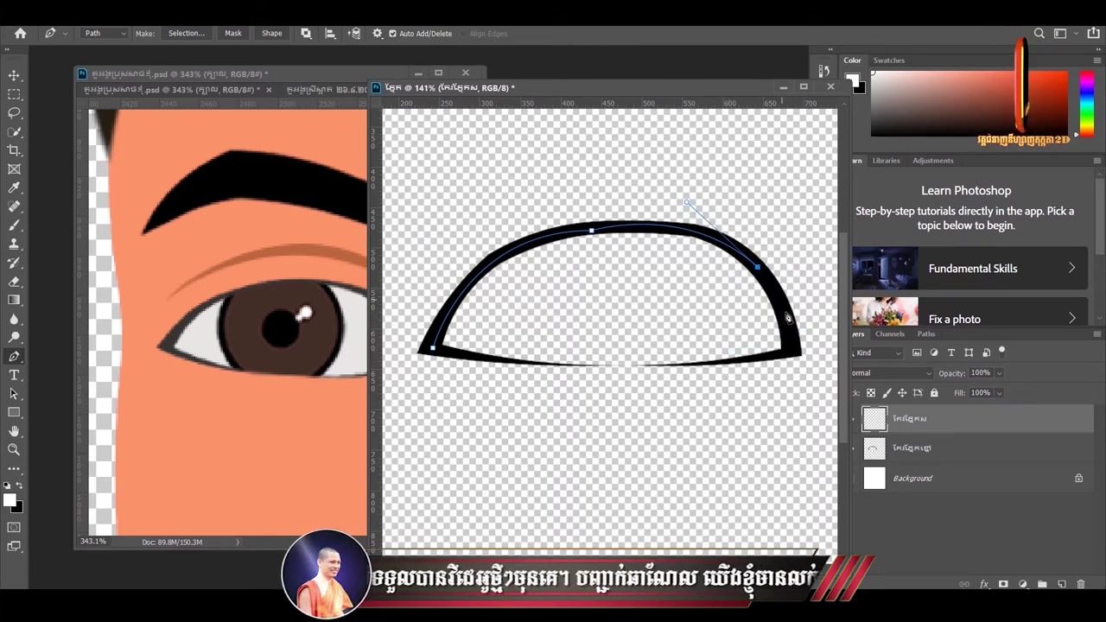
drag(792, 355, 792, 408)
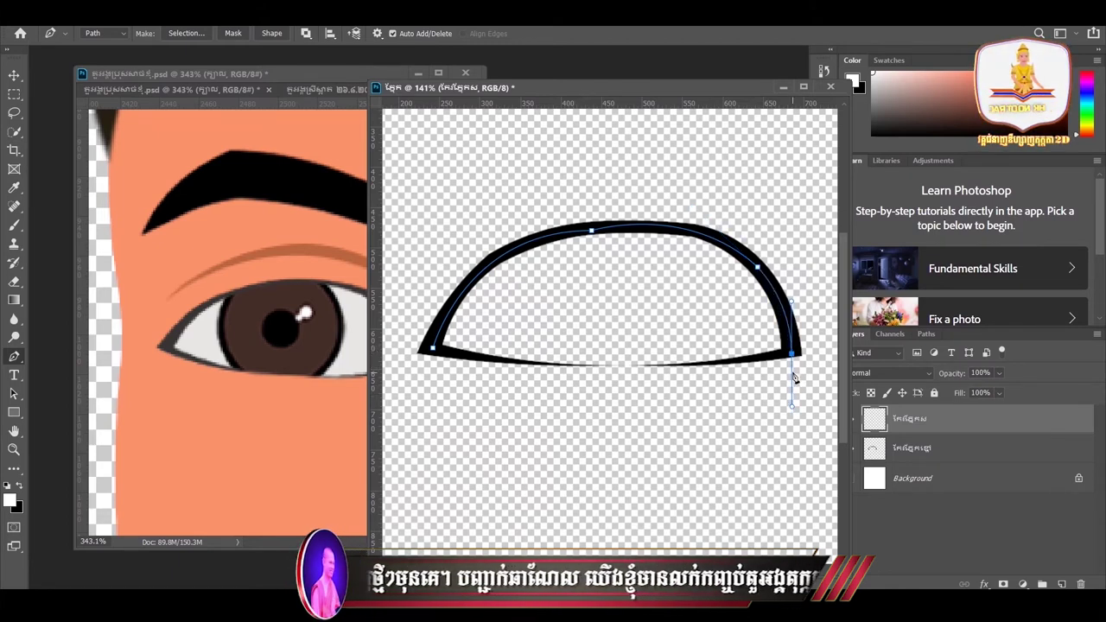
alt+click(792, 356)
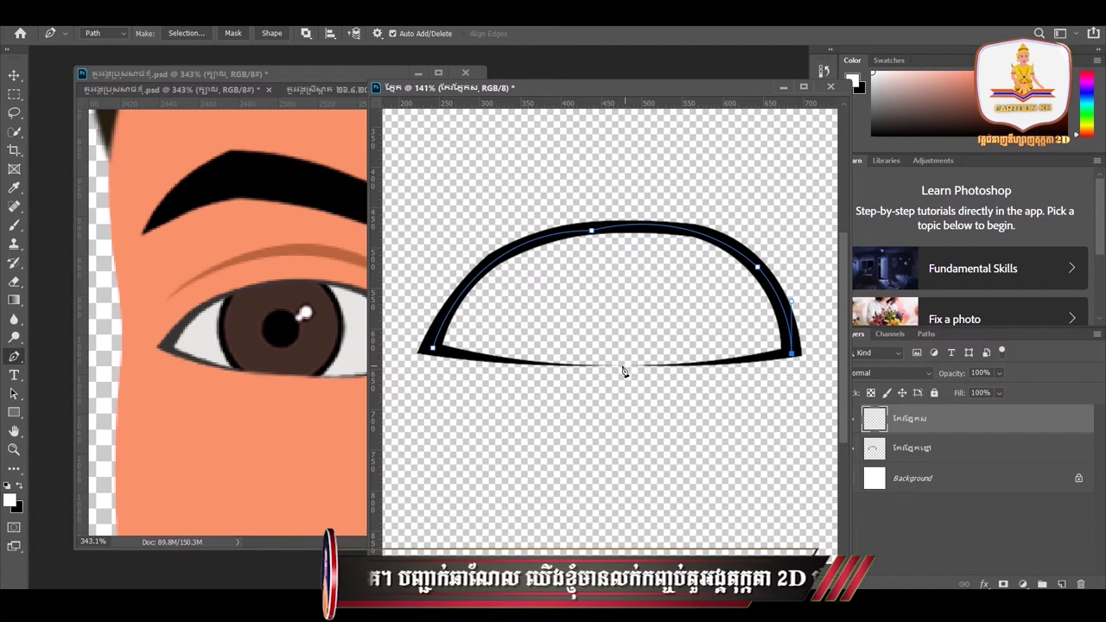
drag(620, 367, 559, 366)
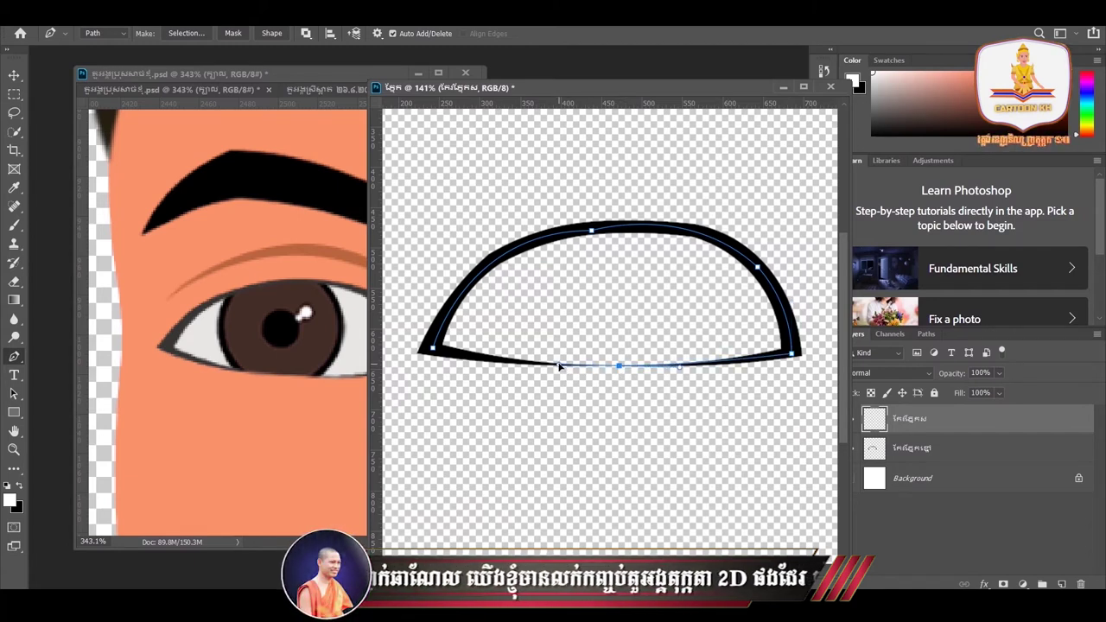
ctrl+click(620, 367)
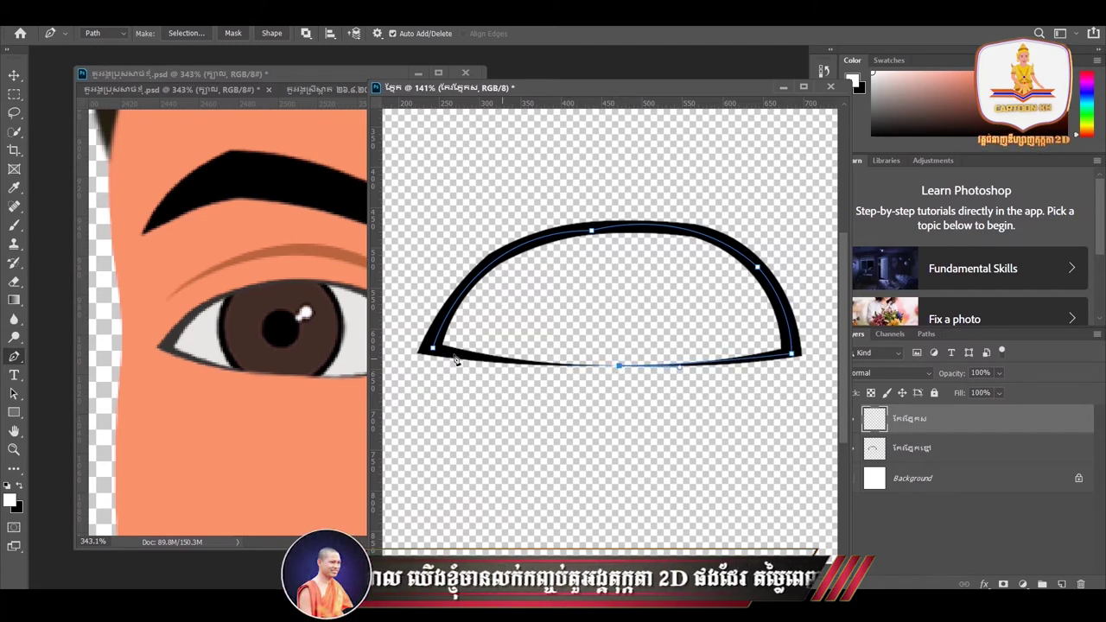
drag(434, 354, 390, 334)
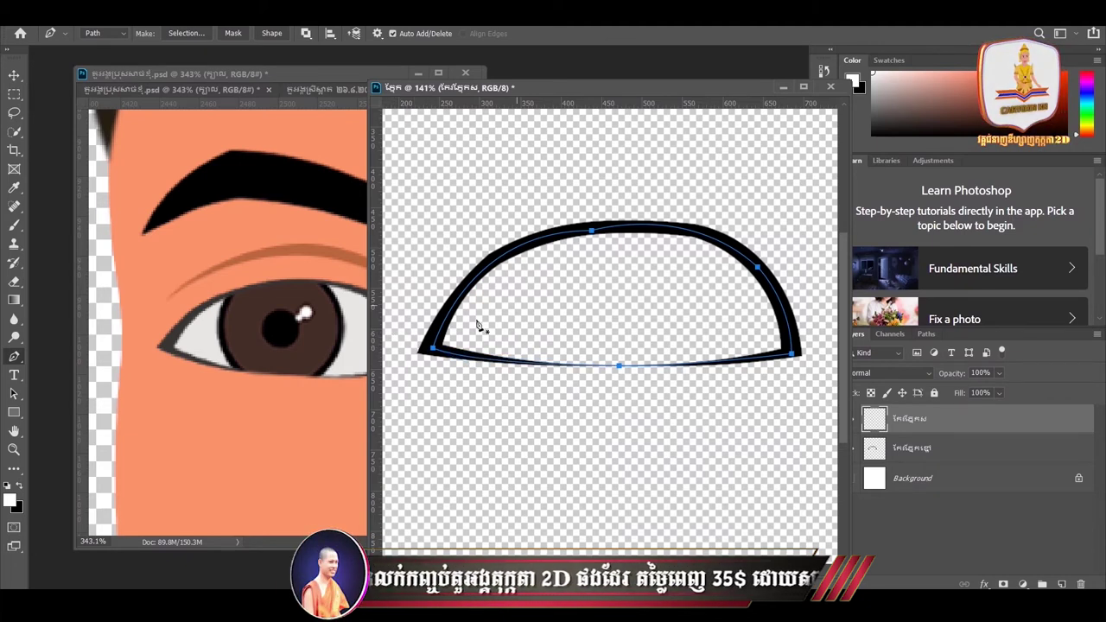
click(598, 229)
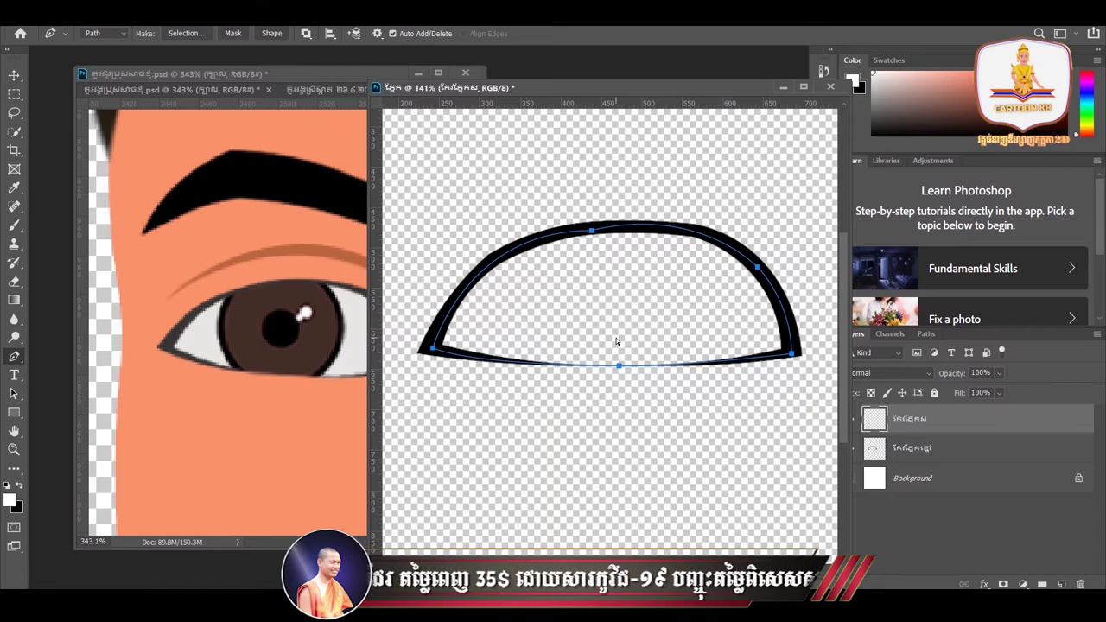
key(ctrl+Return)
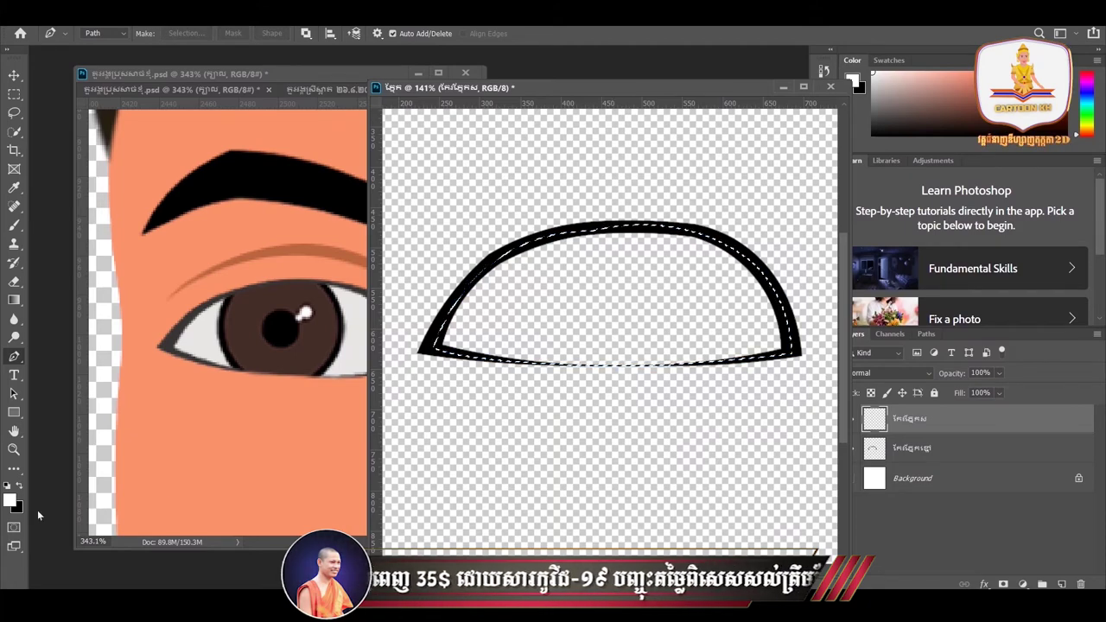
Set the background colour to white (ffffff)
click(18, 506)
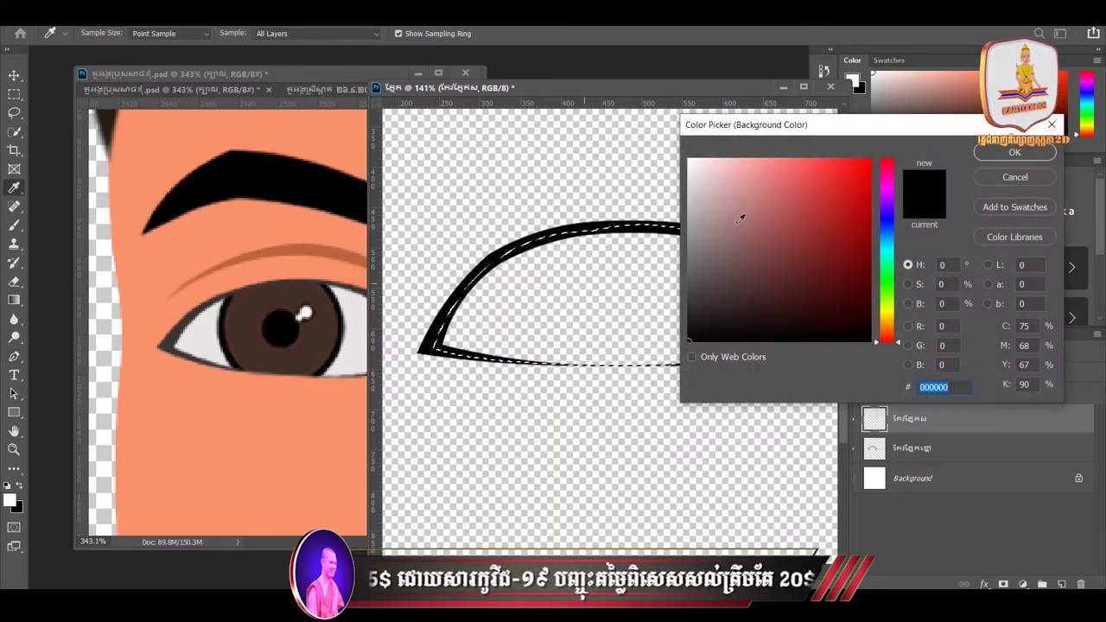
text(ffffff)
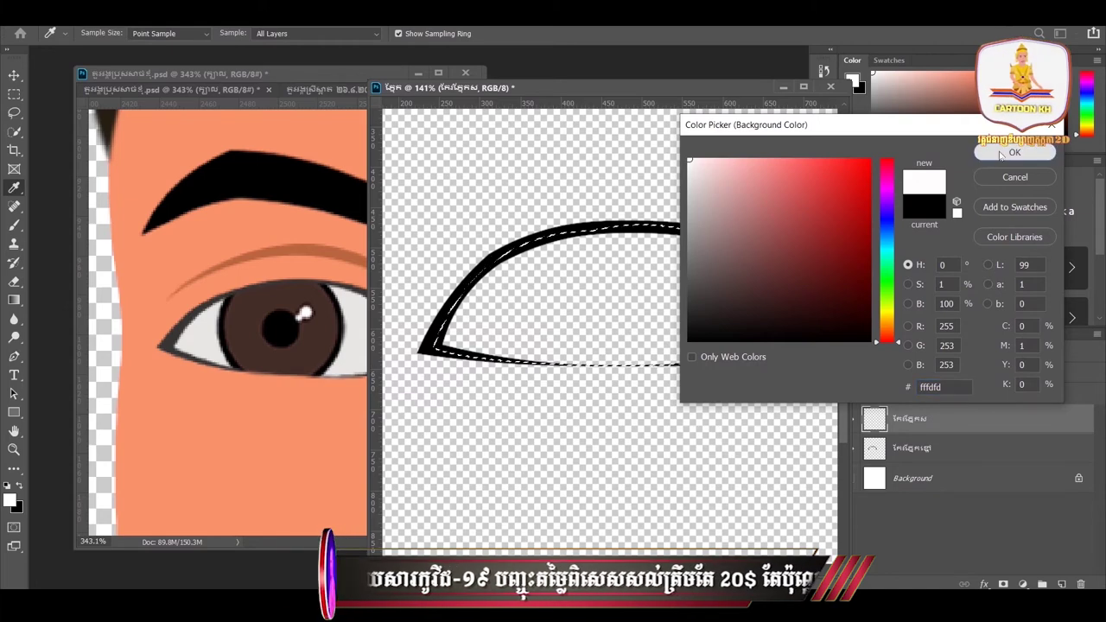
key(Return)
key(p)
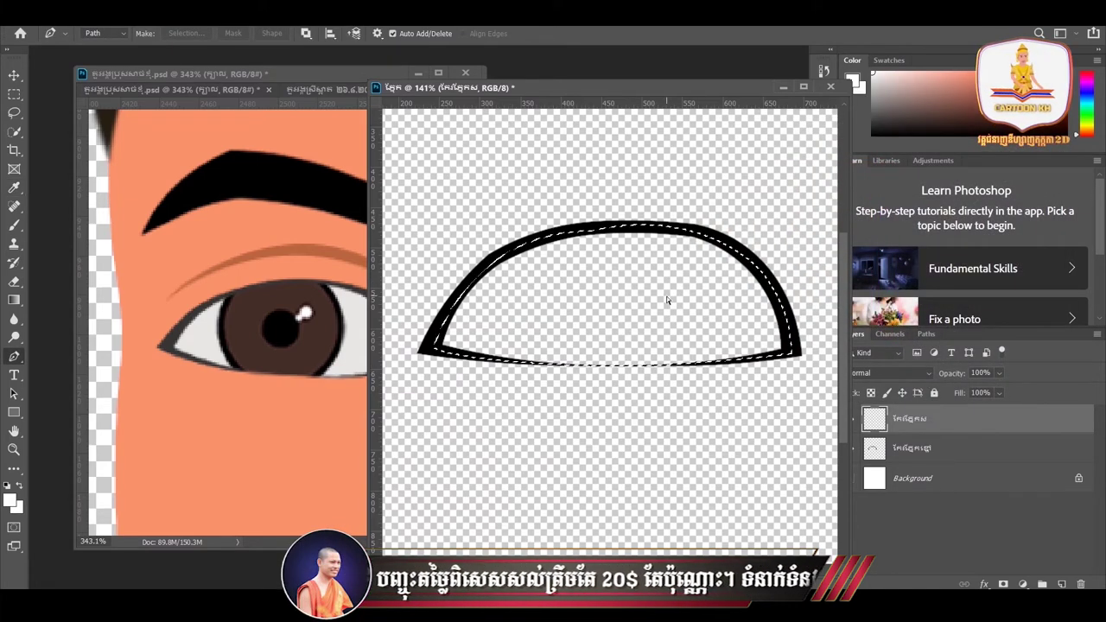
Fill the eye selection with white, deselect, and move the white layer below the outline layer
key(ctrl+BackSpace)
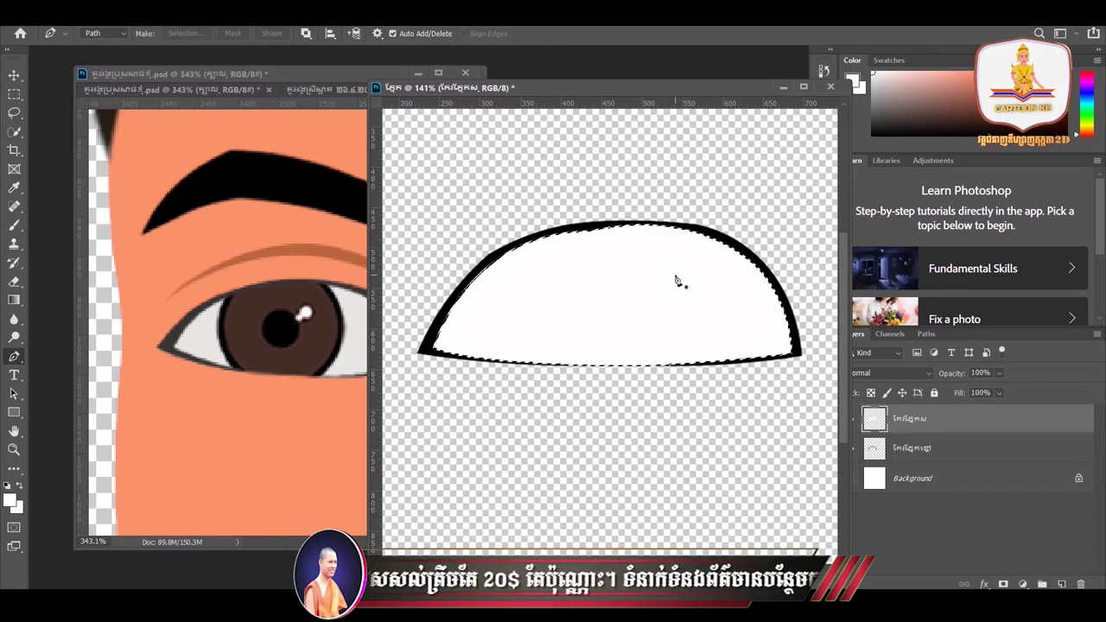
key(ctrl+d)
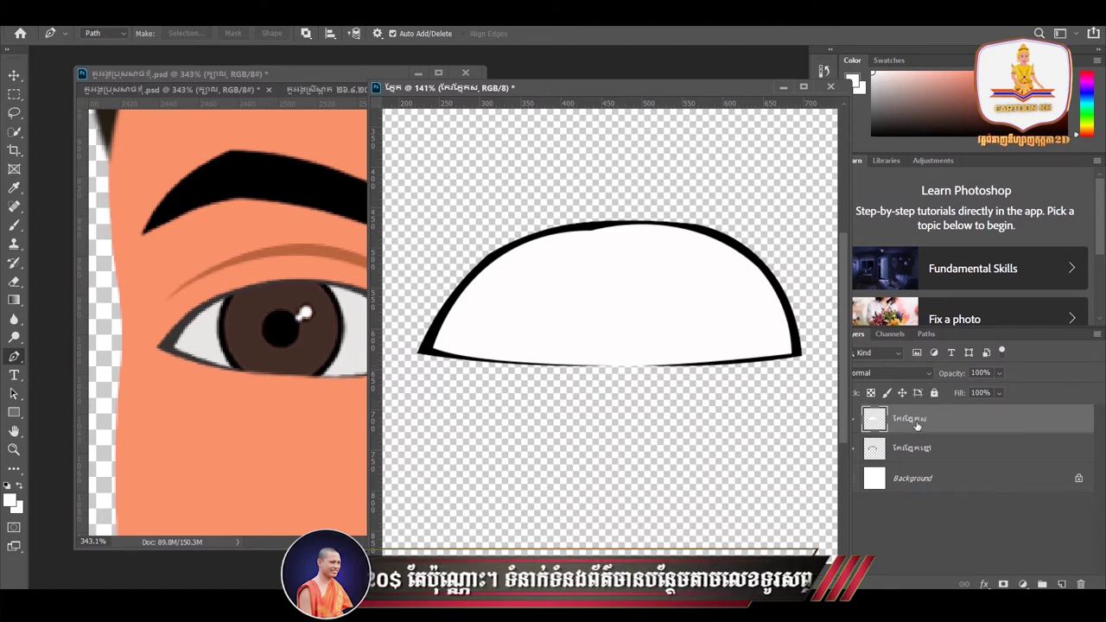
drag(882, 428, 912, 447)
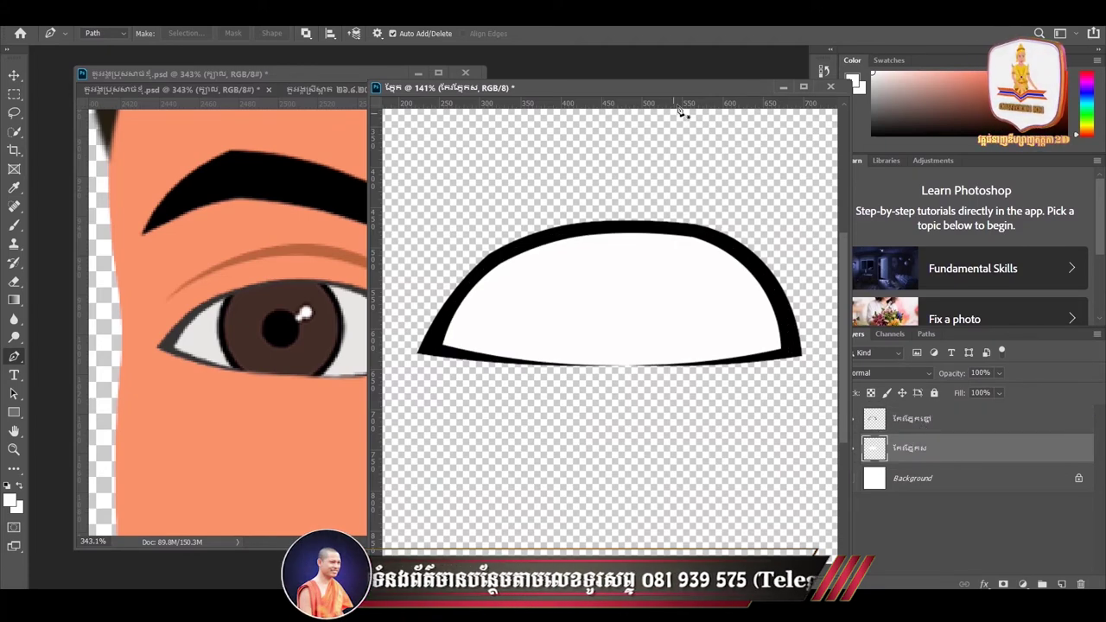
drag(683, 93, 705, 97)
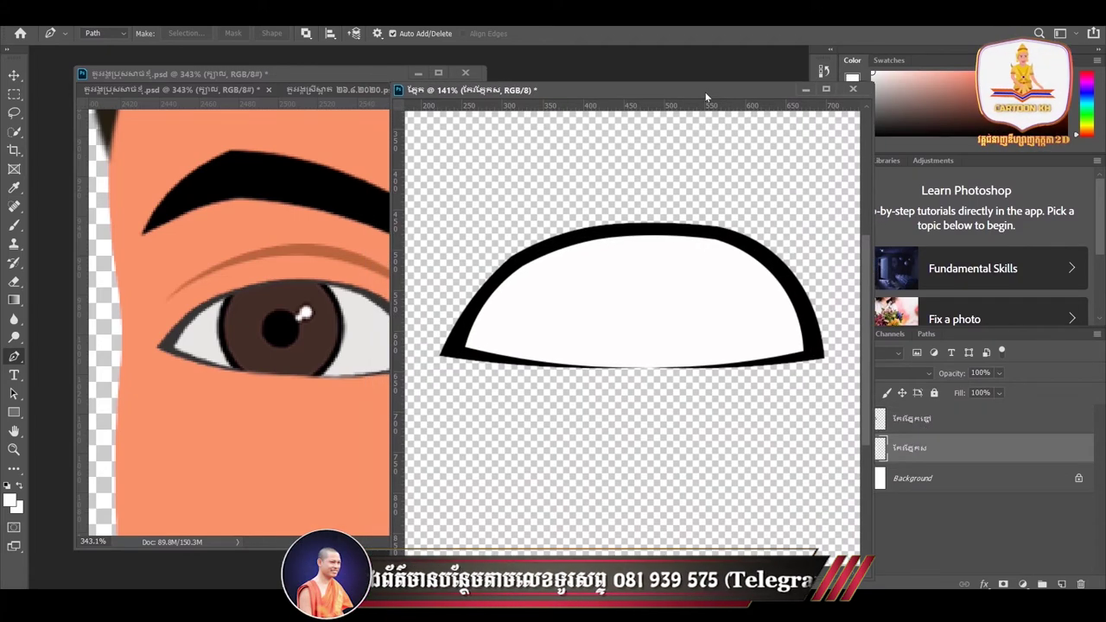
key(v)
click(316, 327)
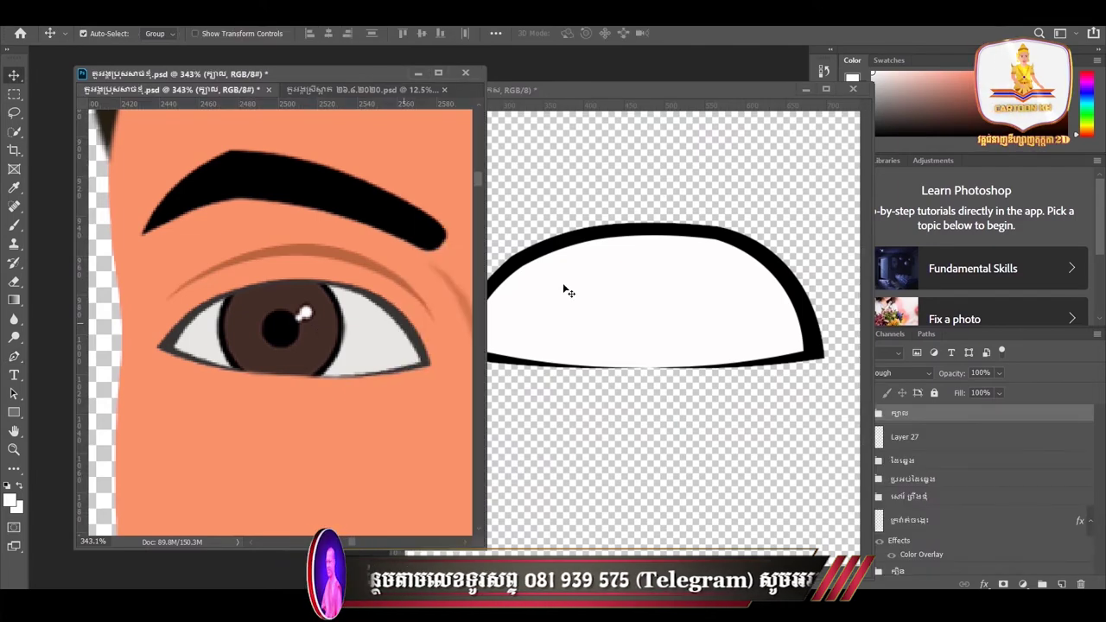
drag(668, 89, 677, 89)
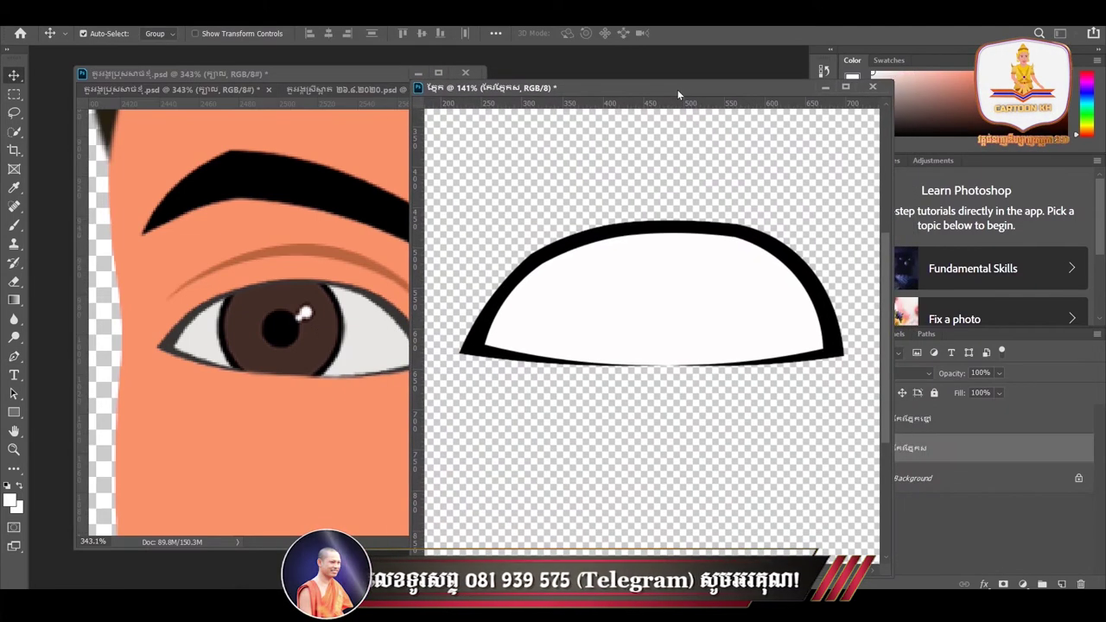
scroll(700, 318, up, 1)
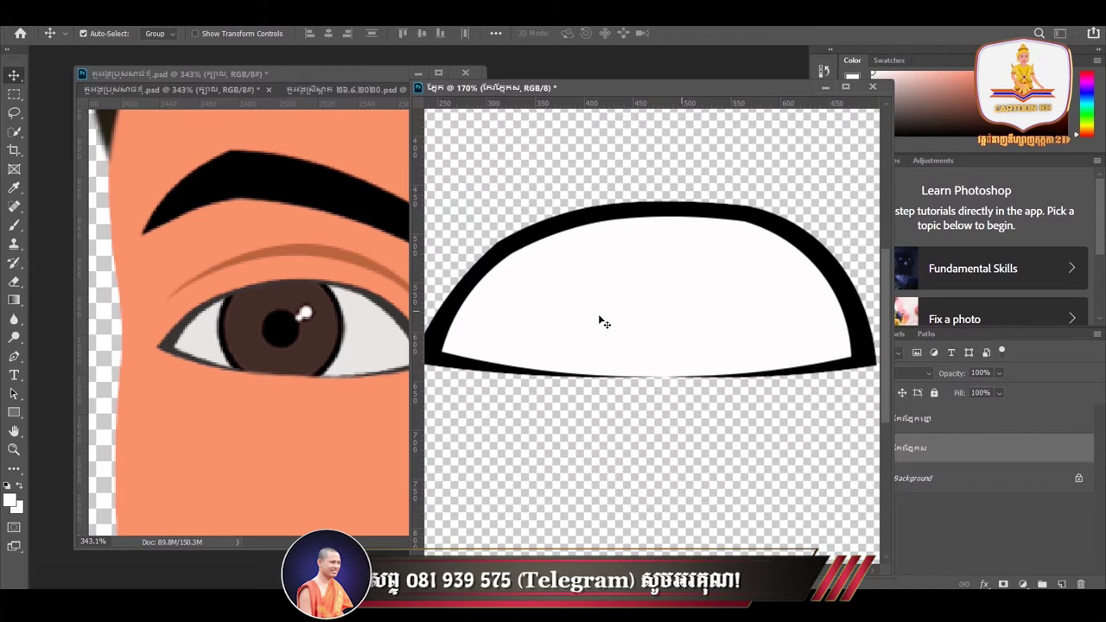
scroll(624, 318, down, 1)
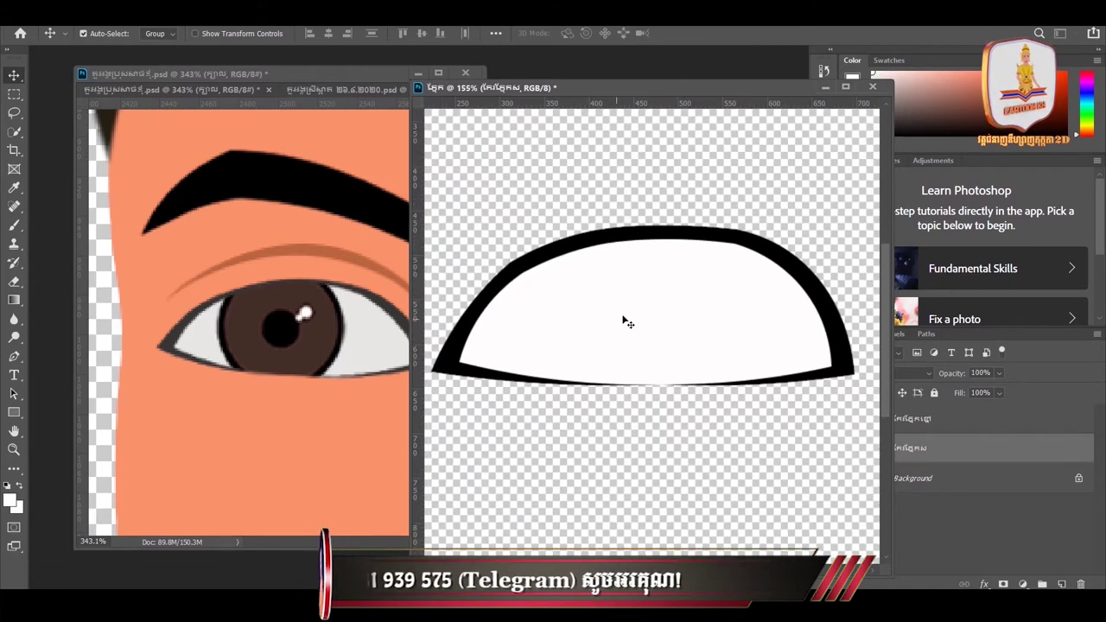
drag(681, 93, 629, 77)
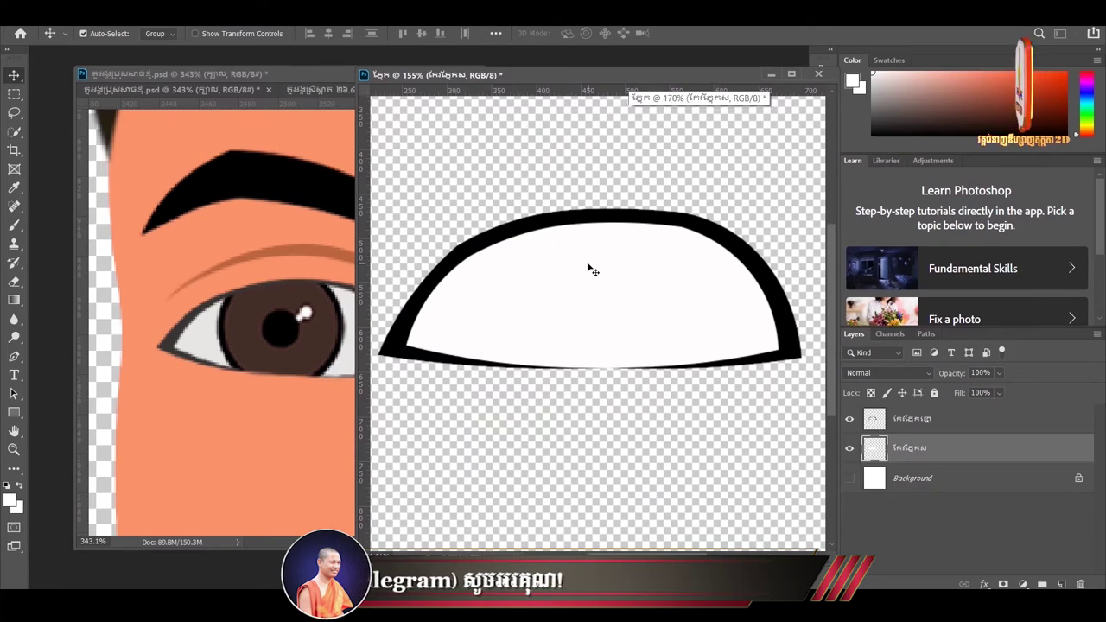
scroll(593, 271, up, 1)
scroll(593, 271, down, 1)
scroll(593, 284, down, 1)
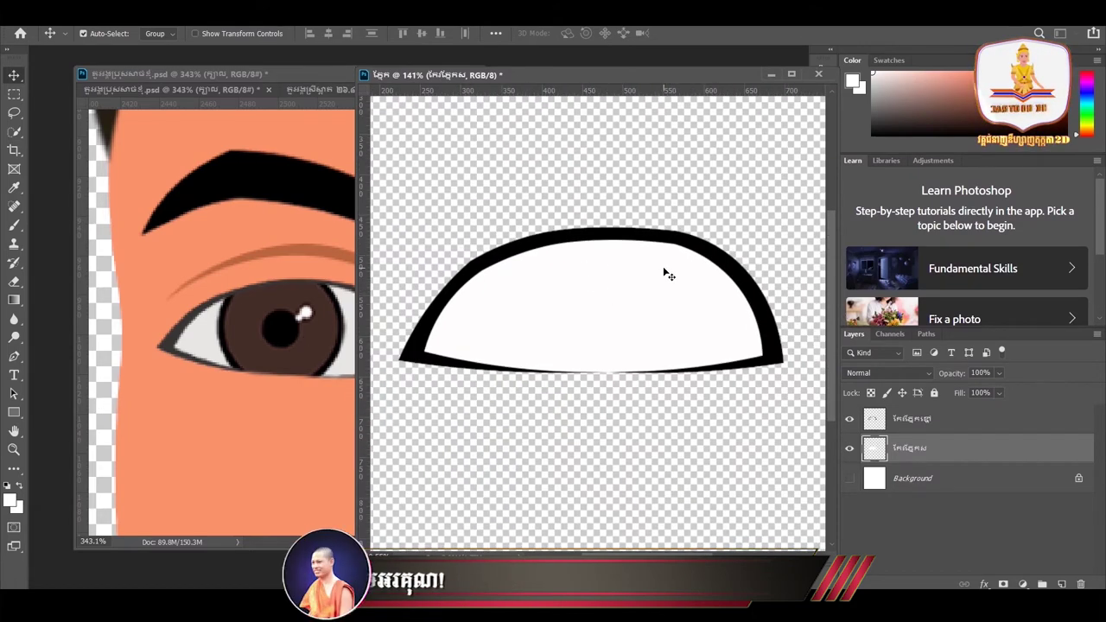
scroll(662, 272, up, 1)
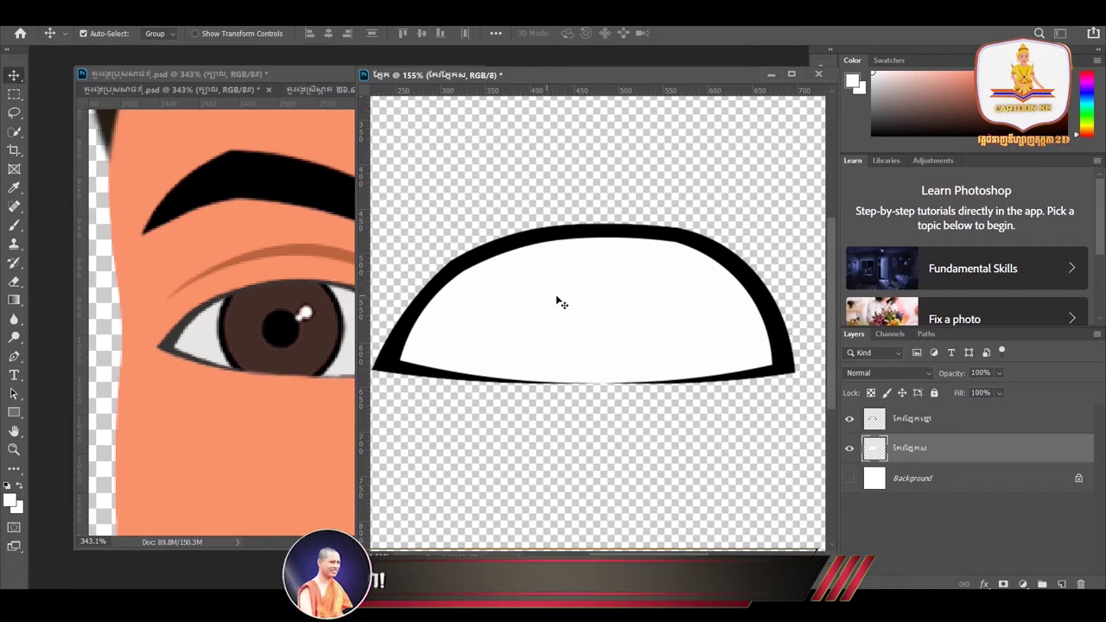
scroll(564, 299, up, 1)
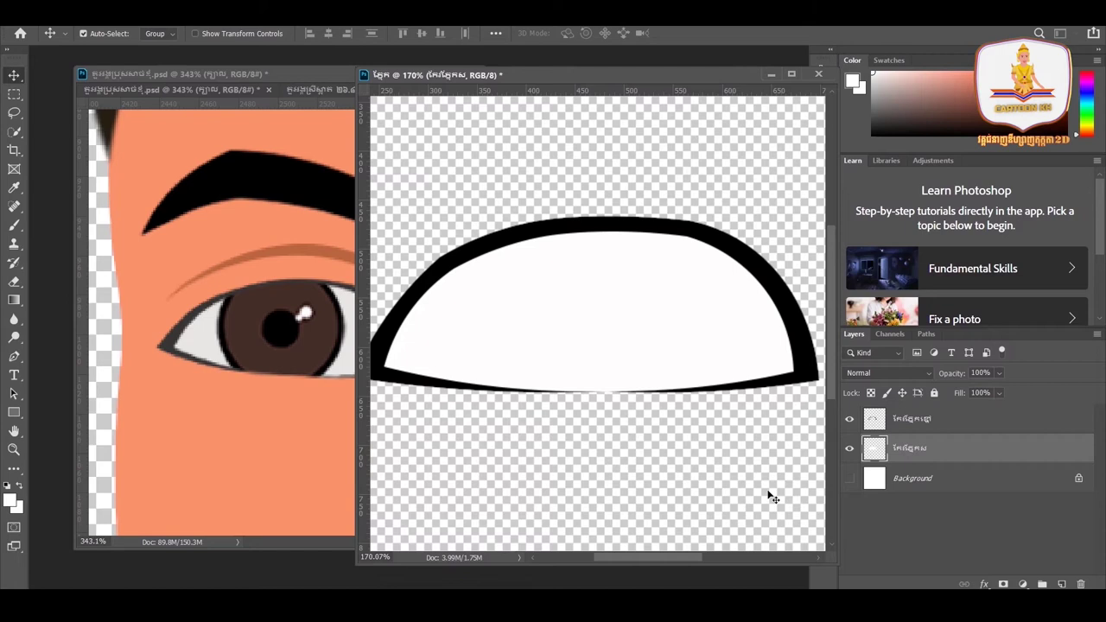
Create a new layer above the white eye layer and rename it 'ក'
click(1062, 584)
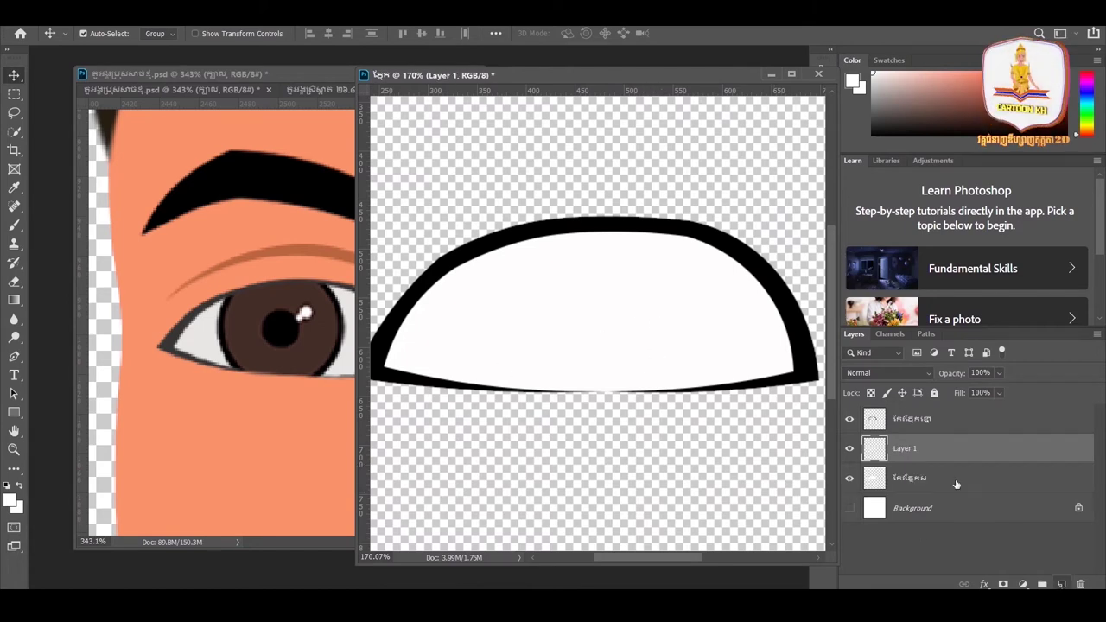
double_click(903, 449)
text(ក)
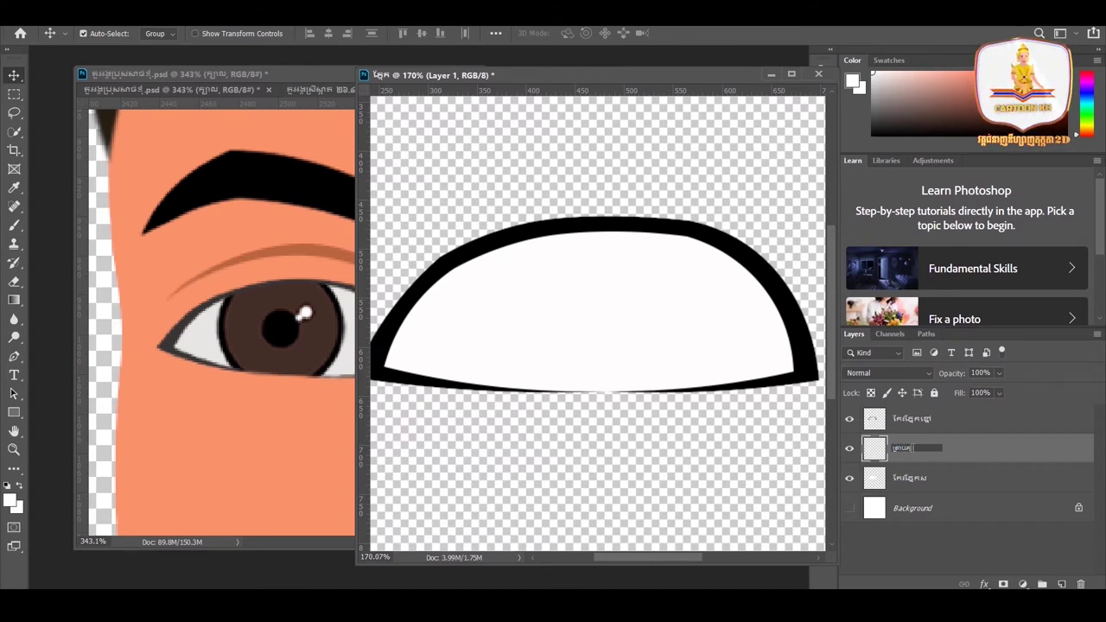
key(Return)
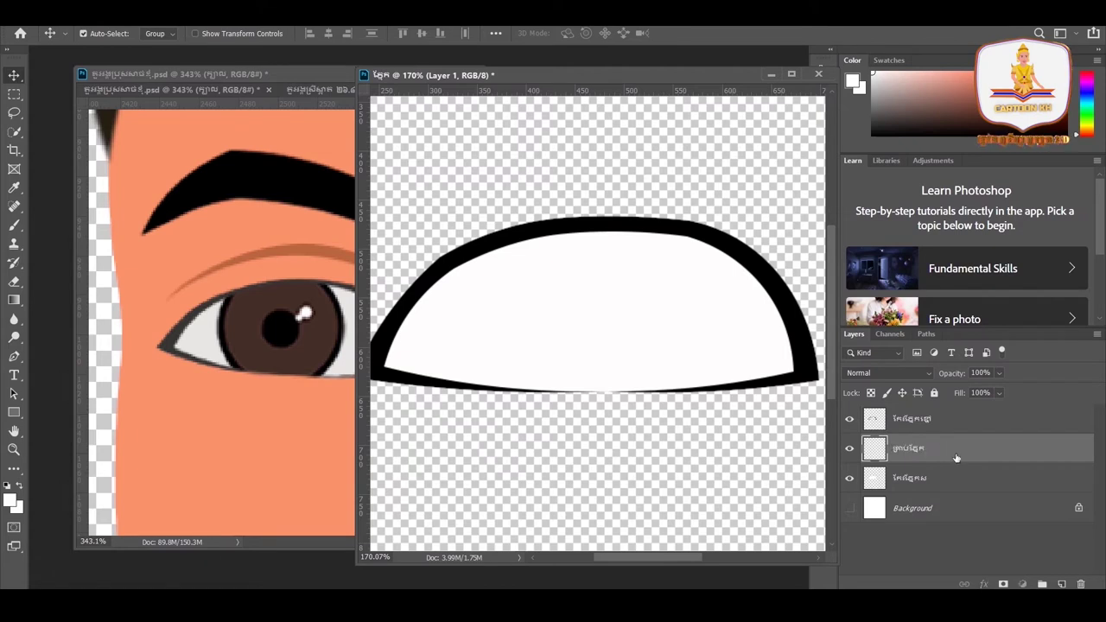
drag(700, 76, 721, 77)
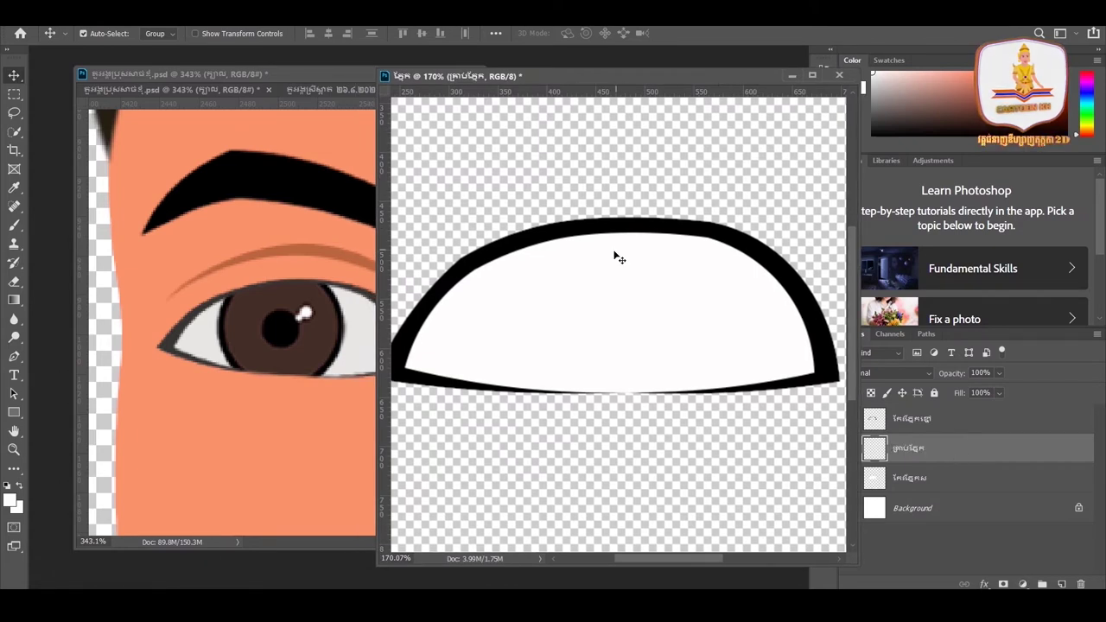
scroll(641, 294, down, 1)
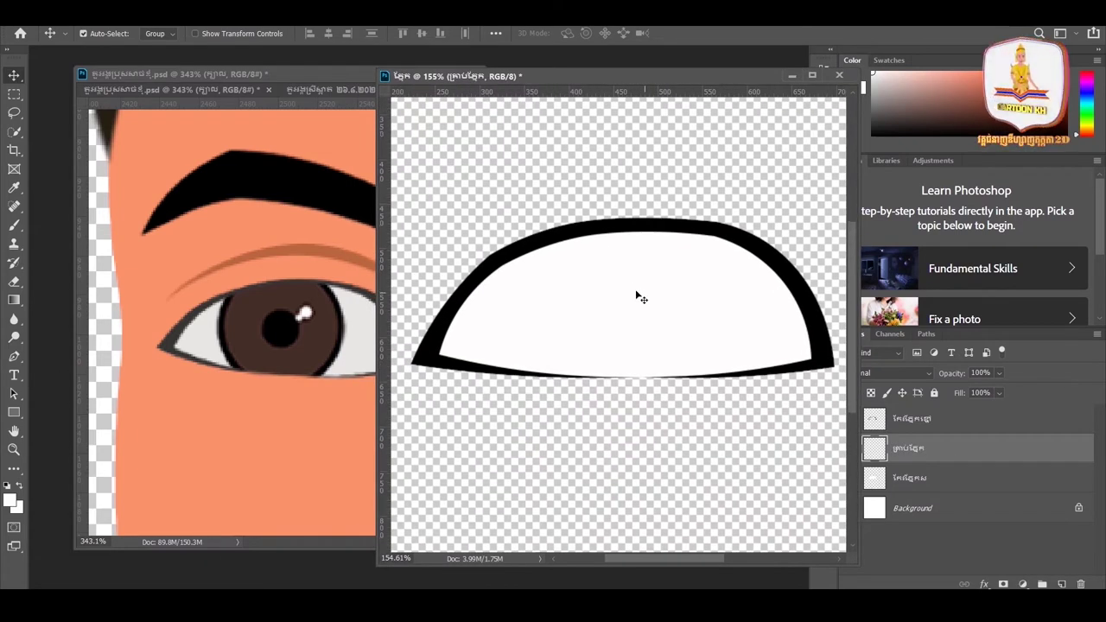
click(14, 356)
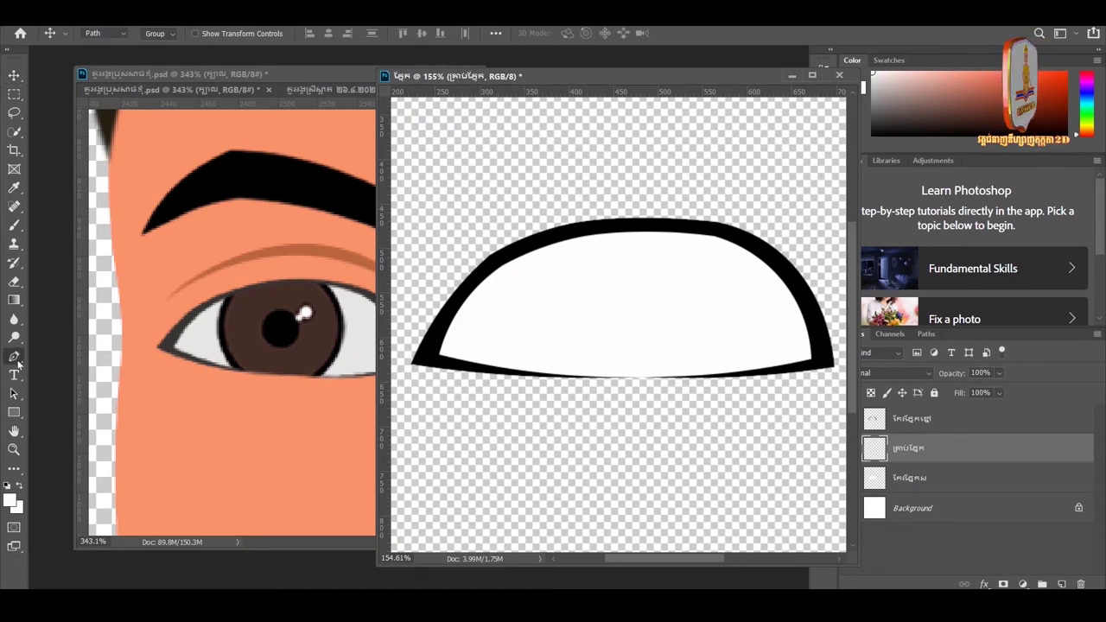
Switch to the standard Brush Tool
click(110, 355)
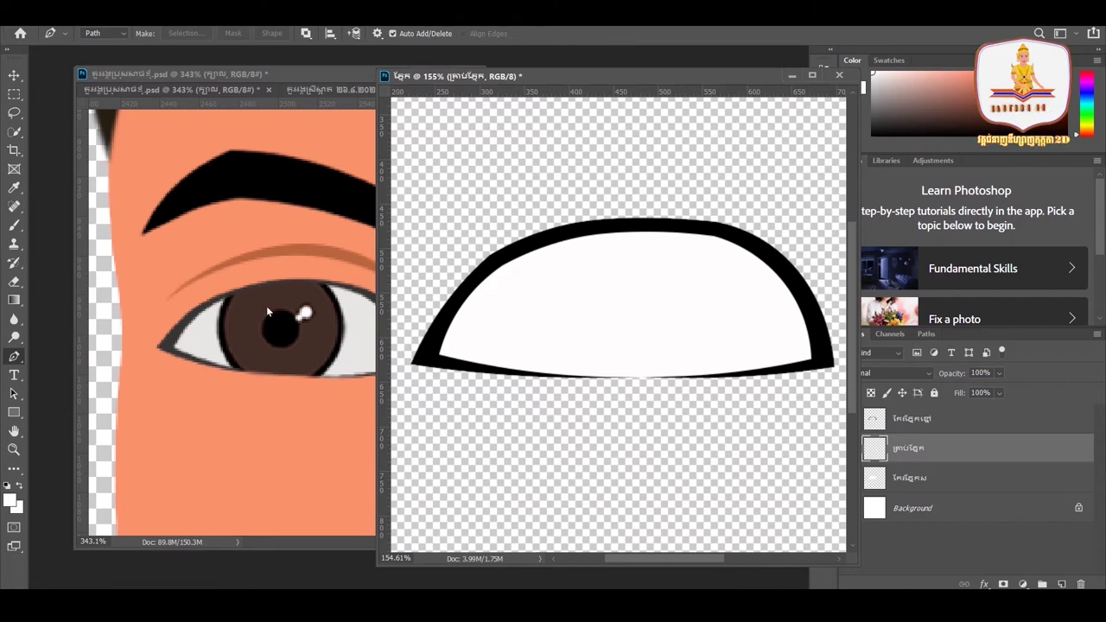
click(14, 226)
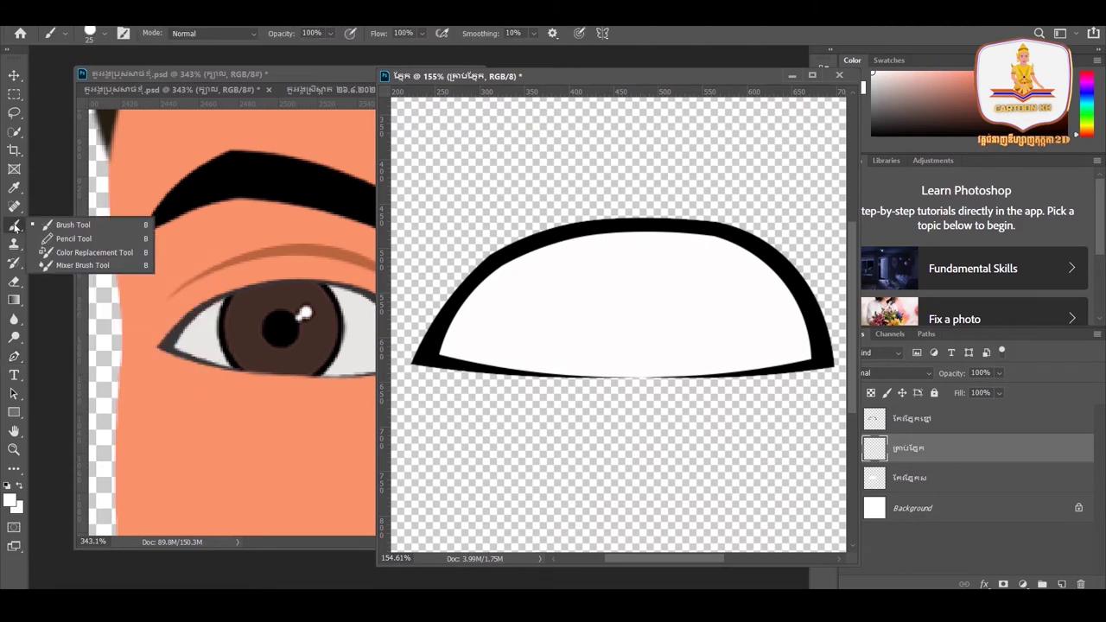
click(90, 227)
drag(251, 76, 233, 108)
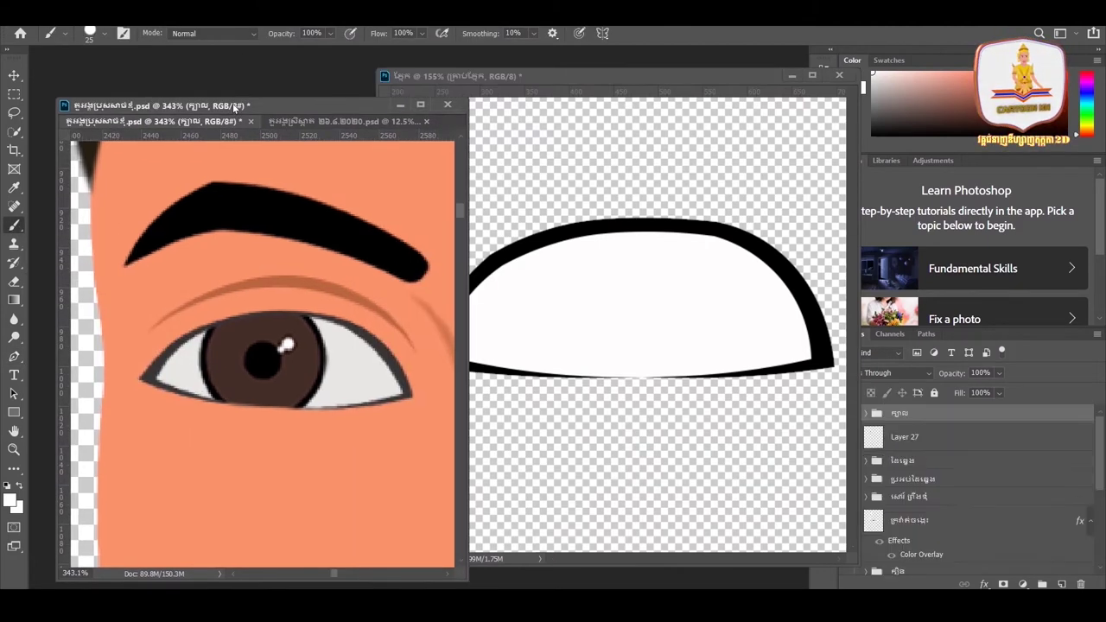
Choose the 25 px Hard Round preset from General Brushes, 100% hardness
click(101, 37)
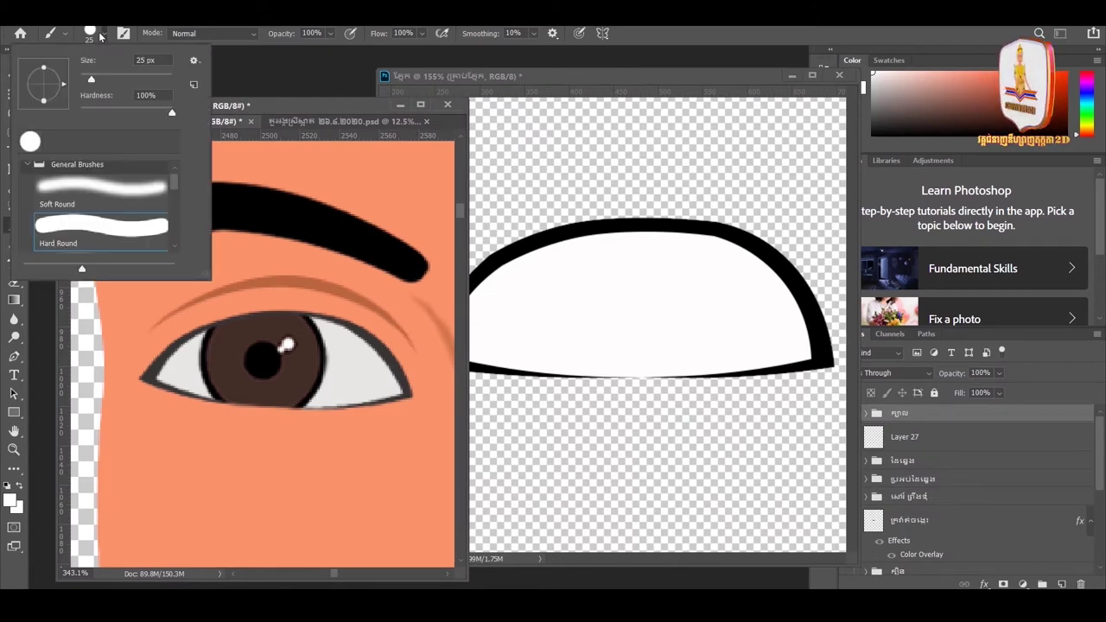
click(29, 165)
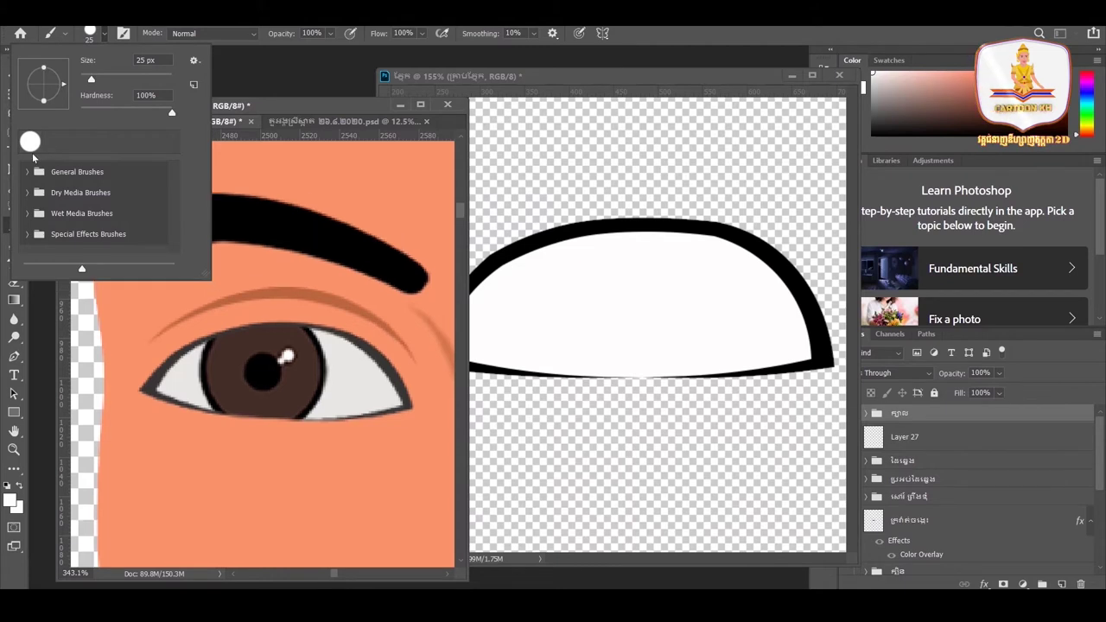
drag(31, 141, 111, 137)
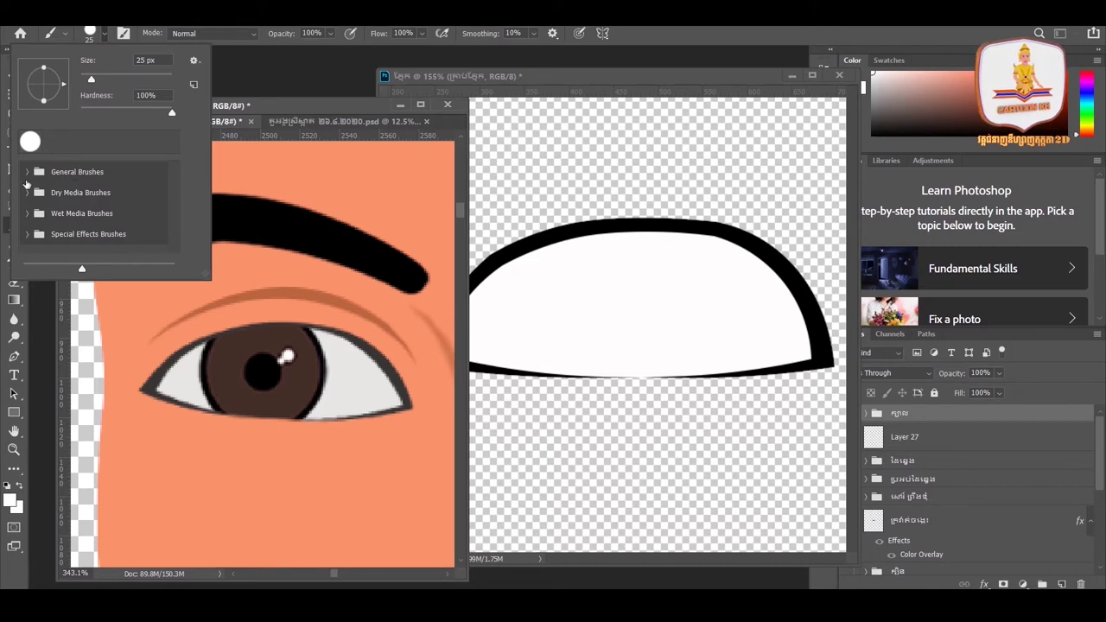
click(27, 172)
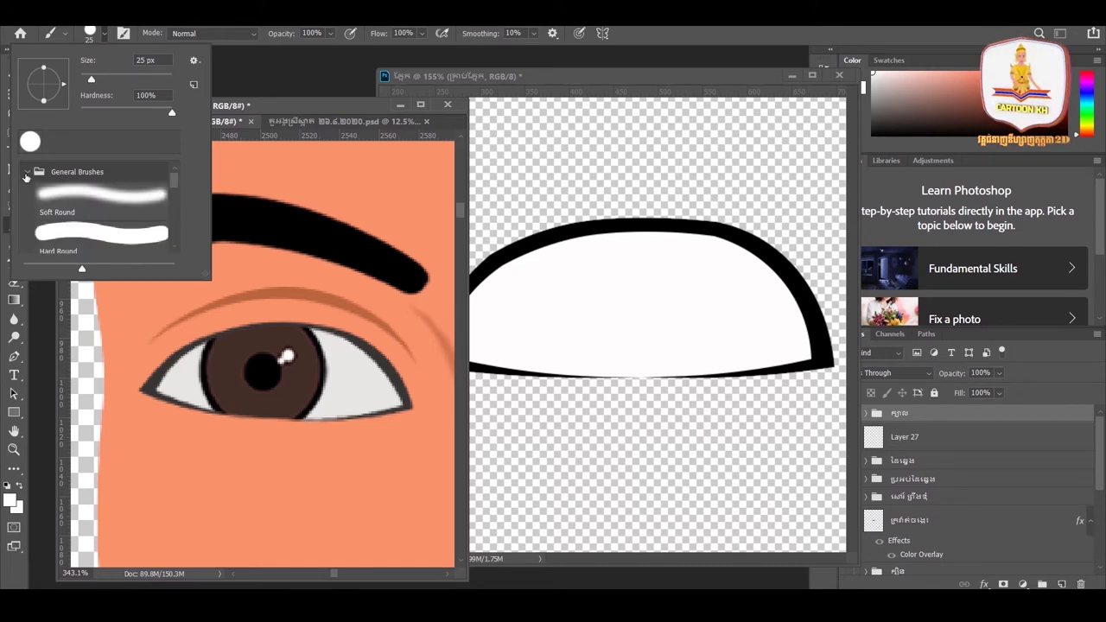
click(74, 232)
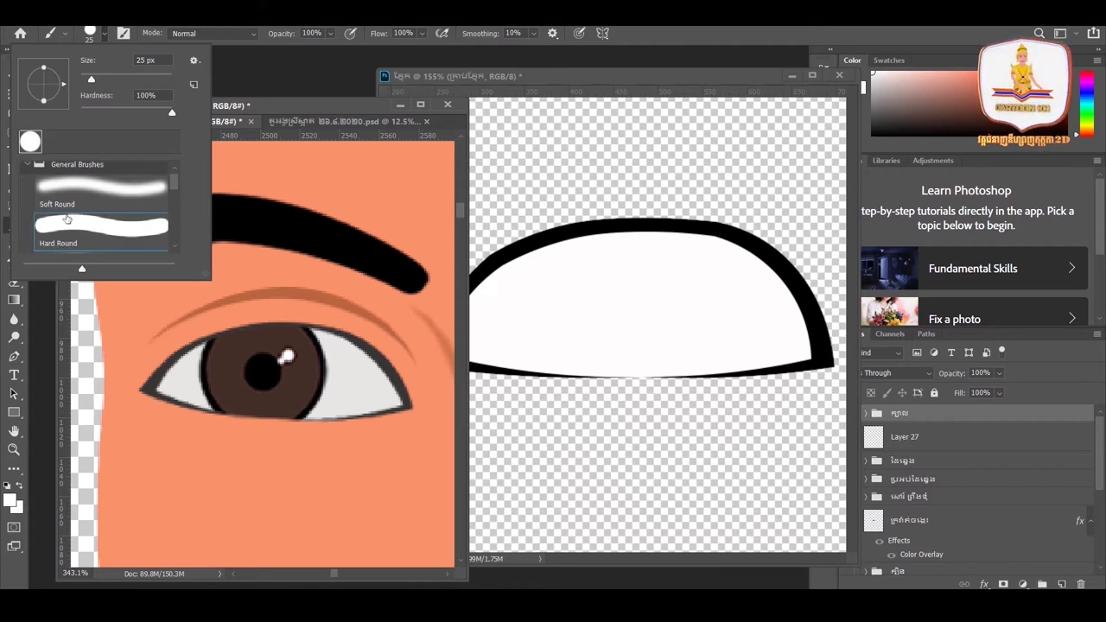
click(85, 188)
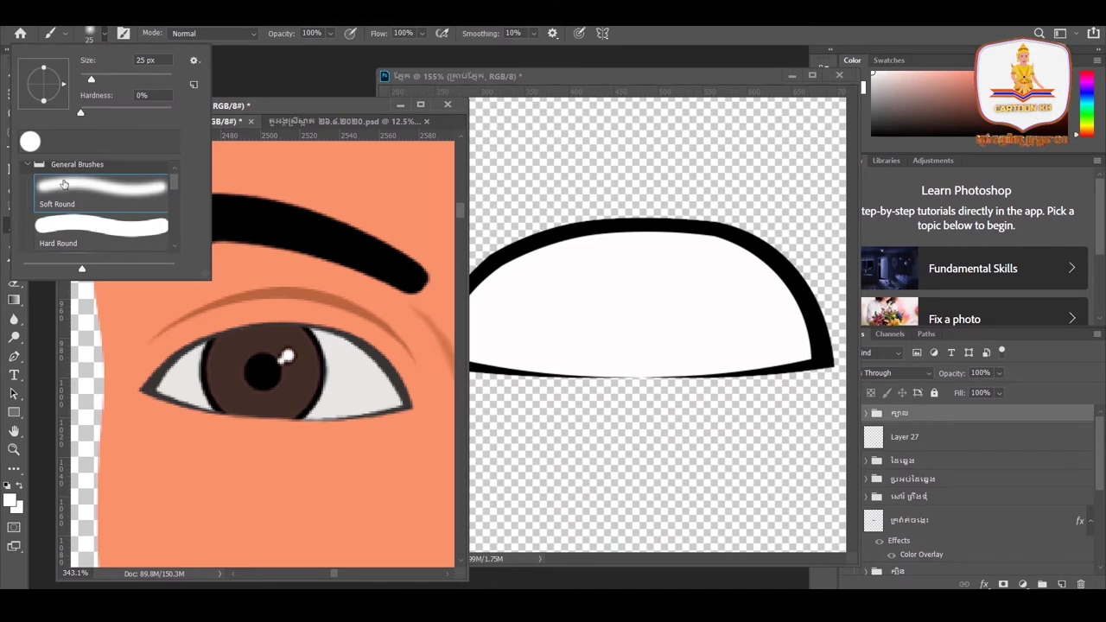
click(68, 225)
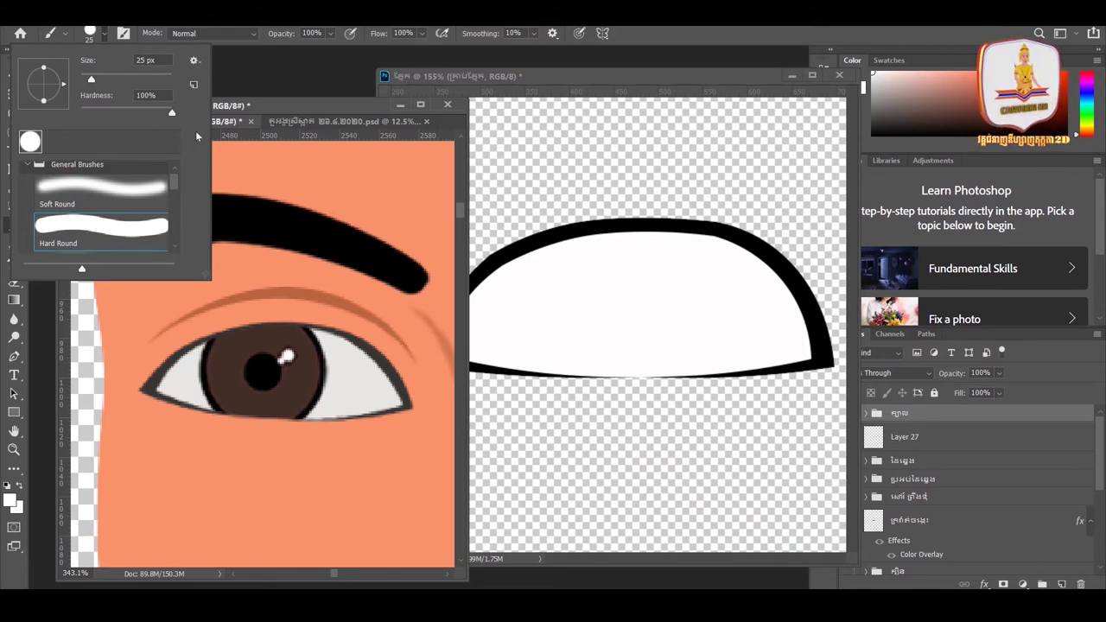
key(Return)
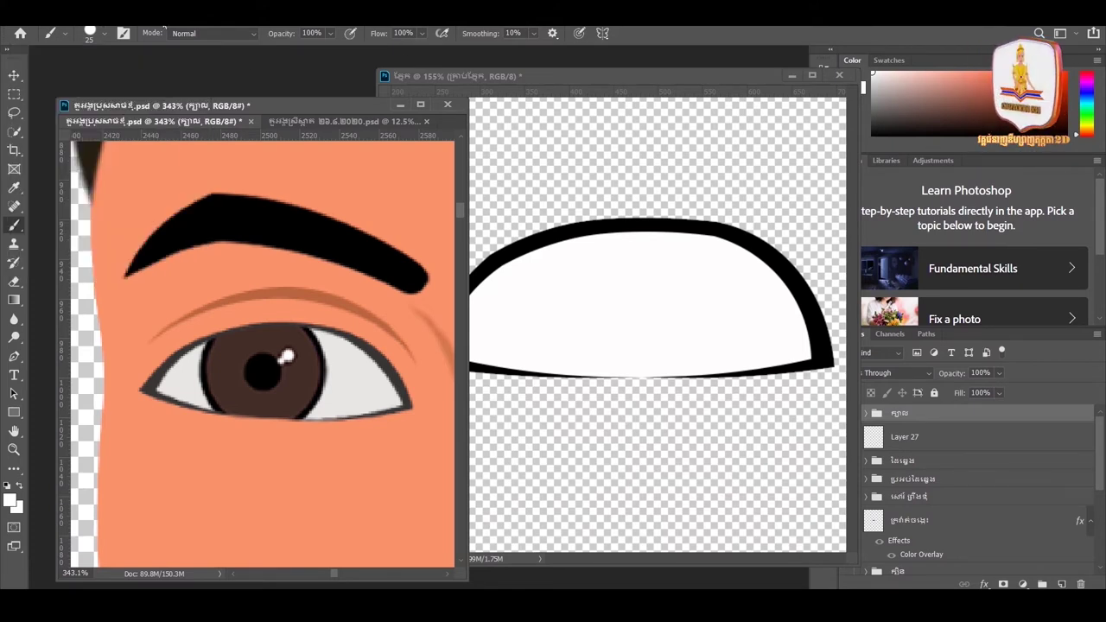
Bring the eye document to the front and resize the brush to 150 px
click(626, 77)
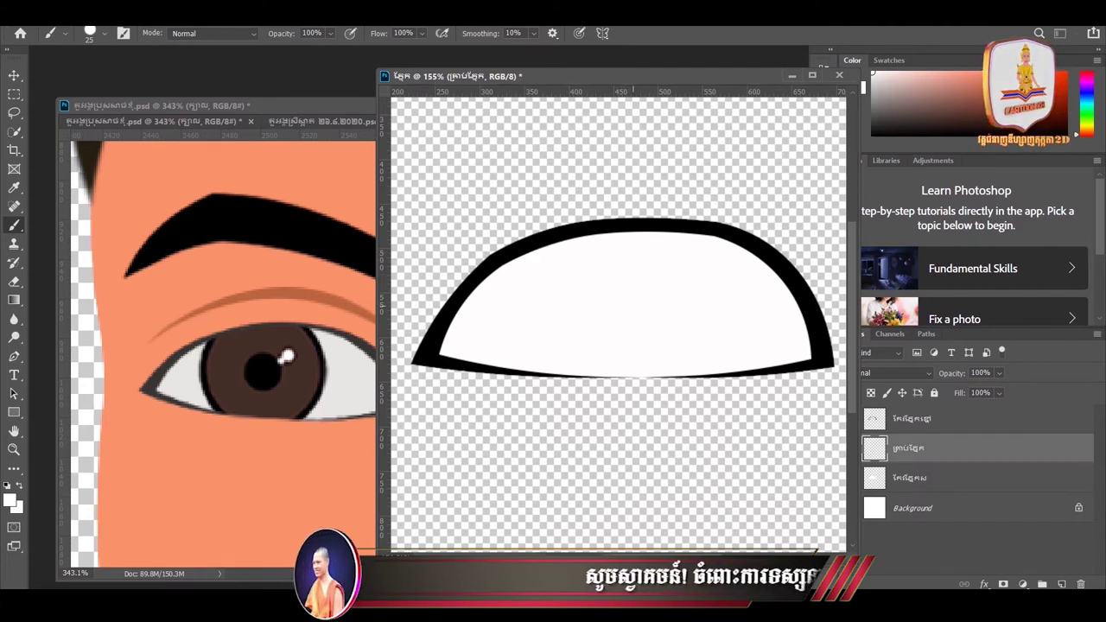
key(bracketright)
key(bracketright)
key(bracketright)
key(bracketright)
key(bracketright)
key(bracketright)
key(bracketright)
key(bracketright)
key(bracketright)
key(bracketright)
key(bracketright)
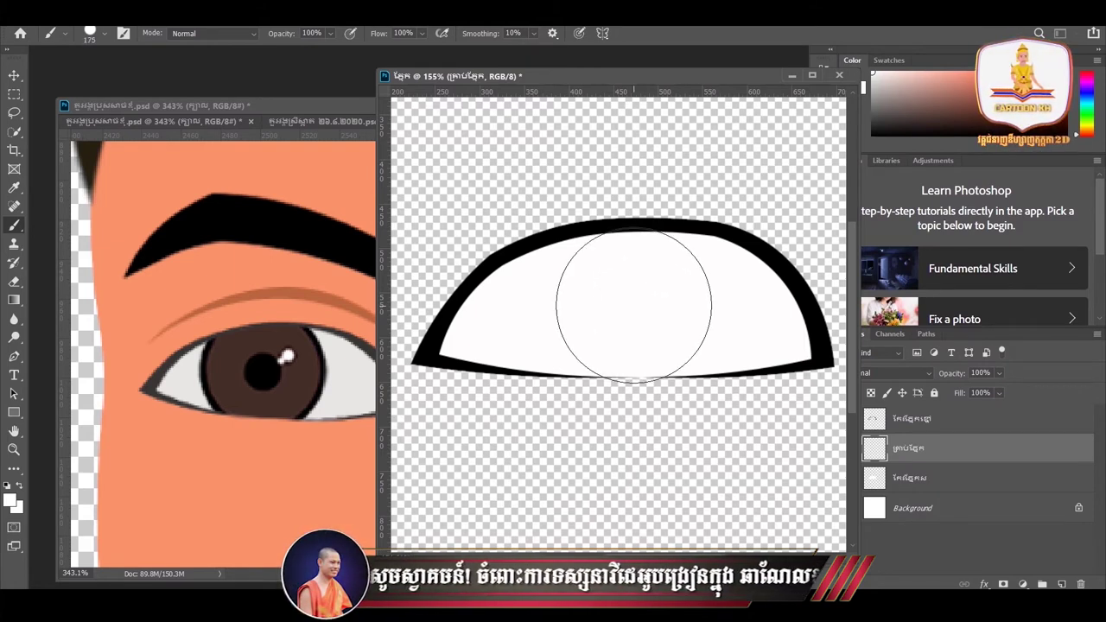
key(bracketleft)
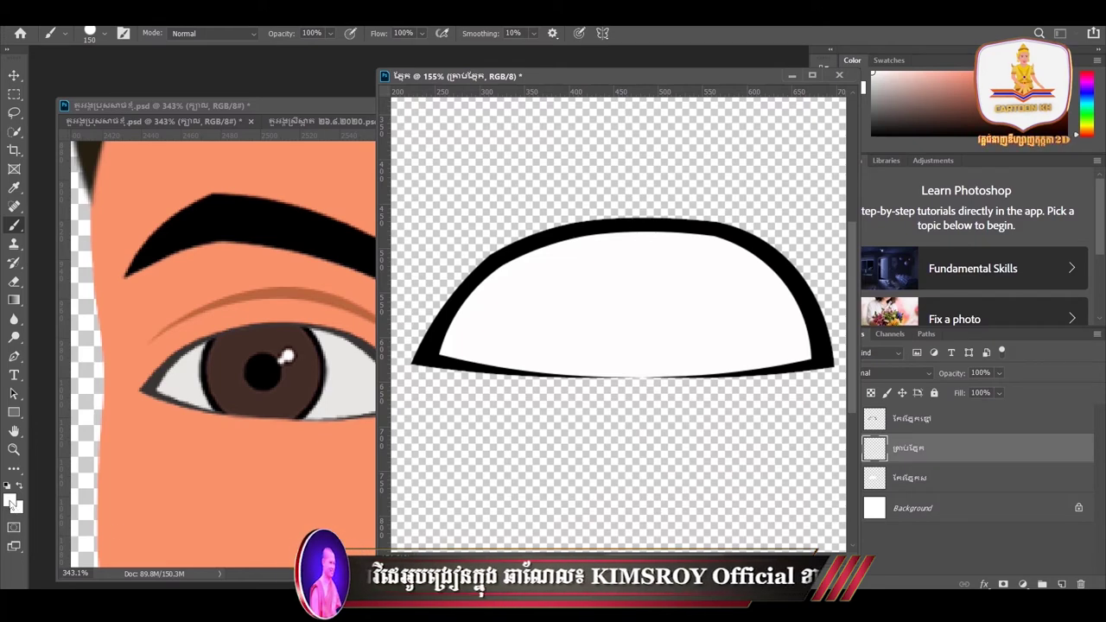
click(10, 499)
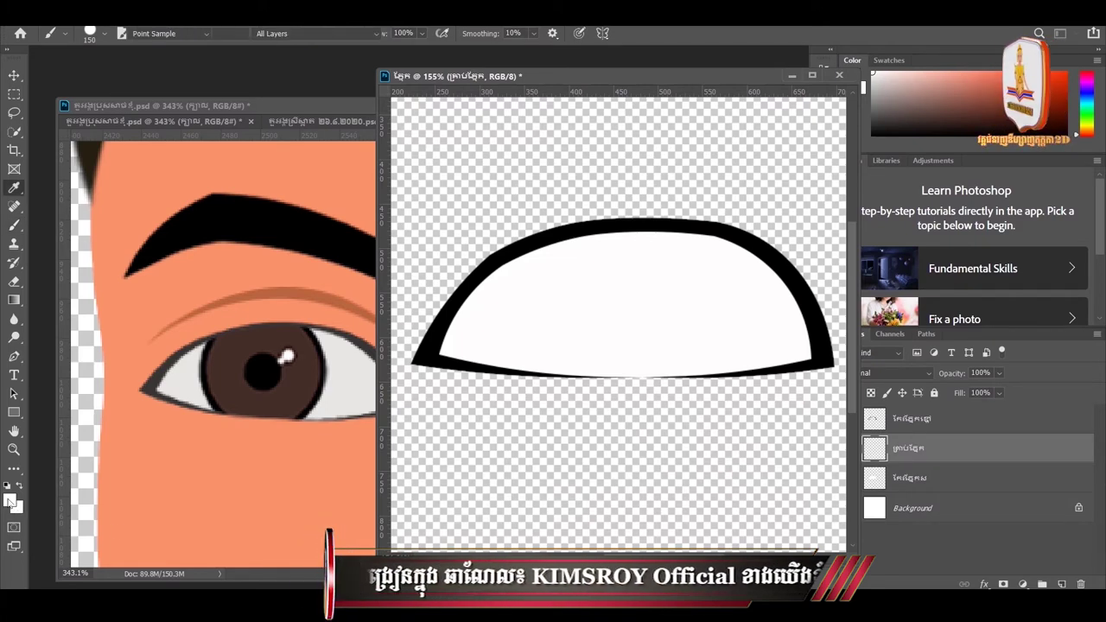
Set the foreground colour to dark brown #3d2f2b and stamp the iris in the eye centre
drag(815, 129, 753, 117)
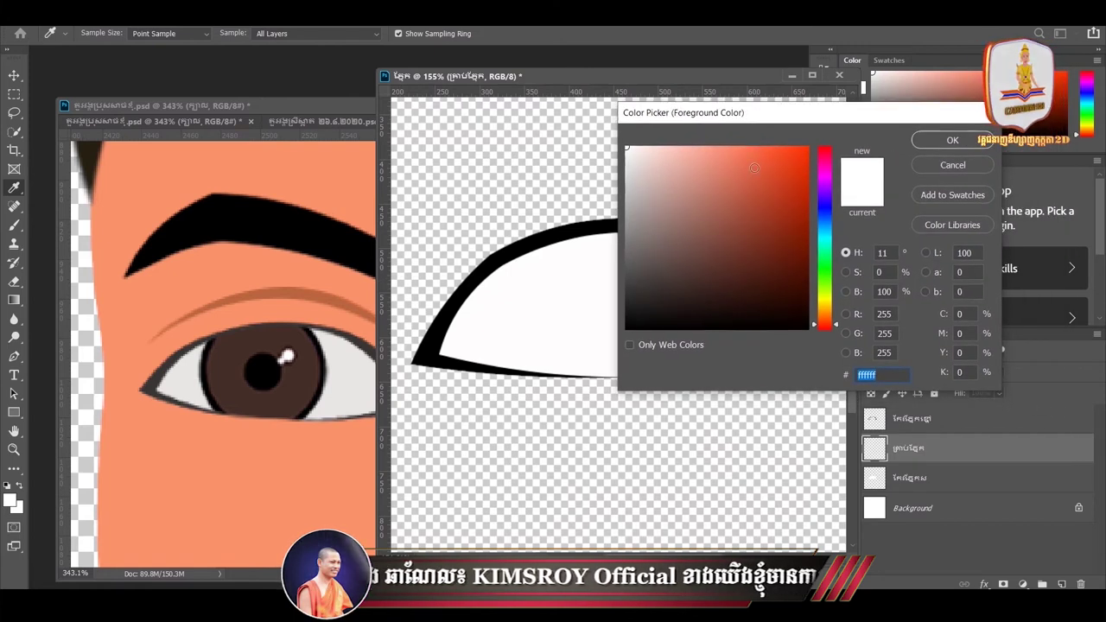
drag(691, 286, 697, 283)
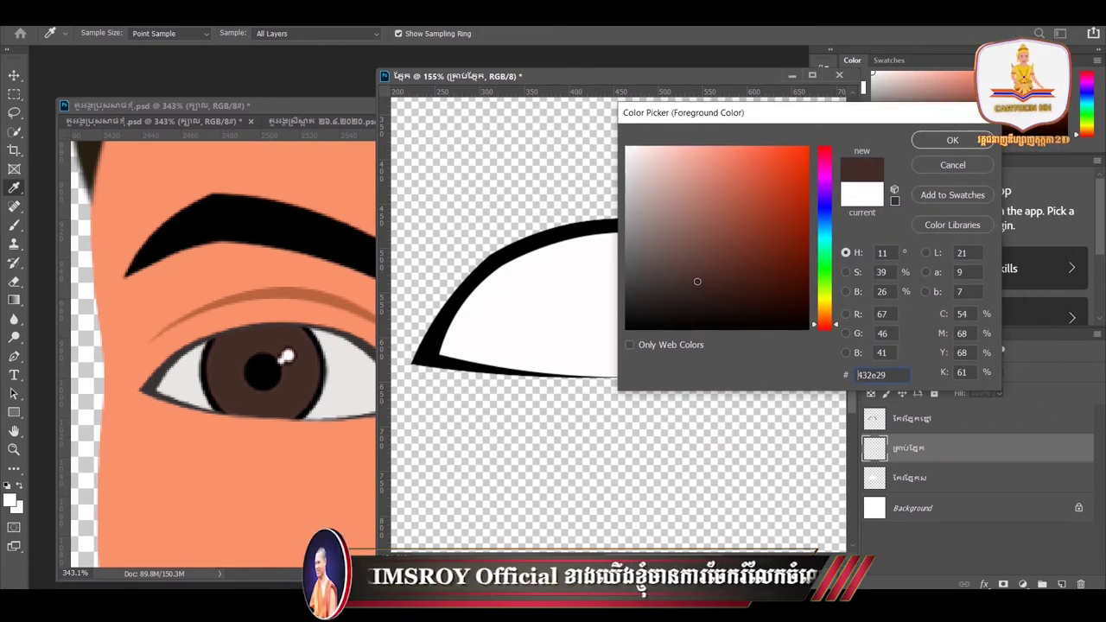
drag(690, 283, 688, 287)
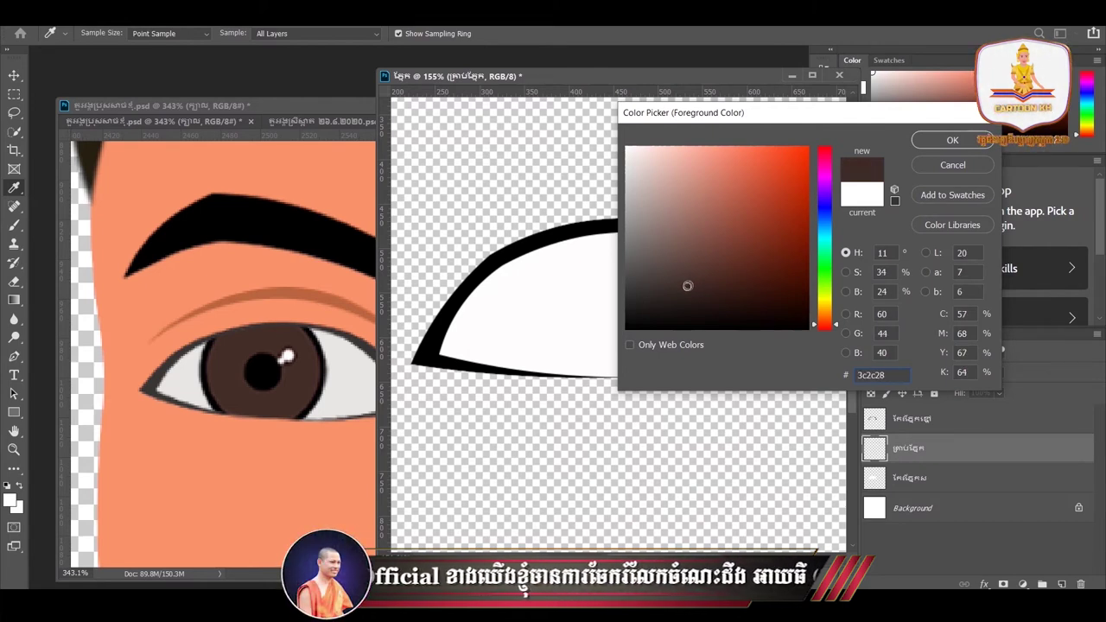
drag(687, 291, 679, 289)
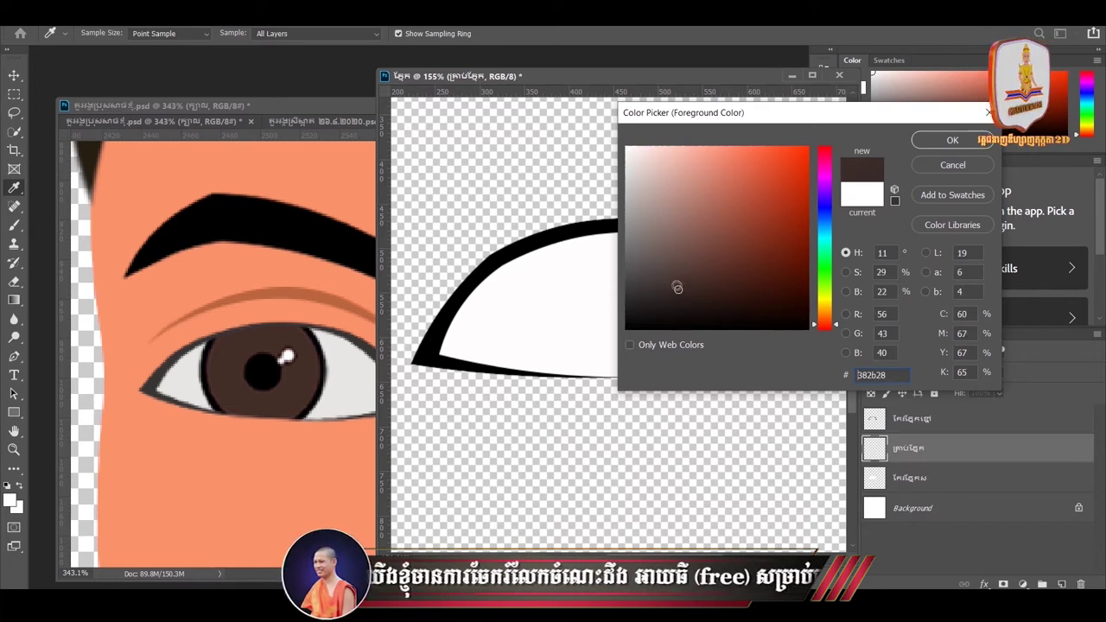
drag(675, 288, 680, 290)
click(671, 288)
click(672, 286)
click(673, 285)
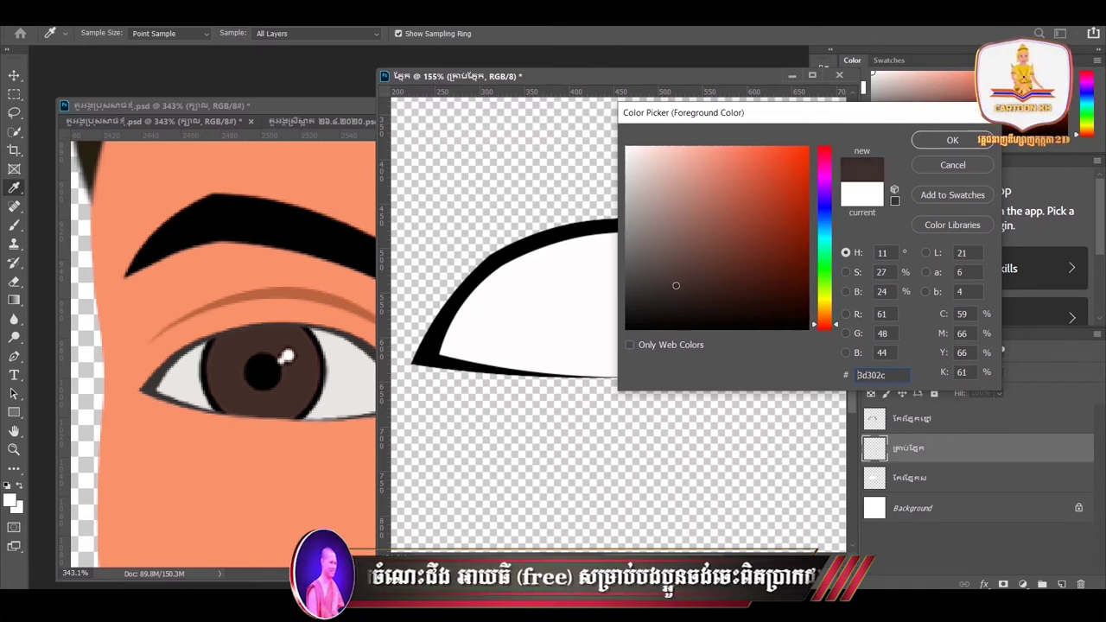
click(670, 285)
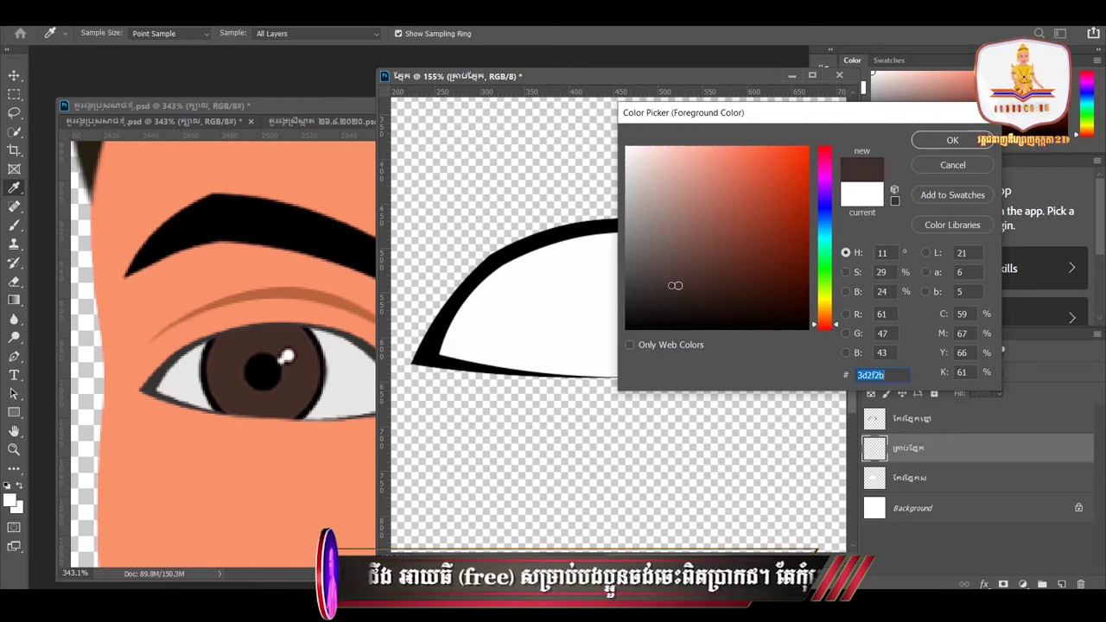
click(952, 141)
key(b)
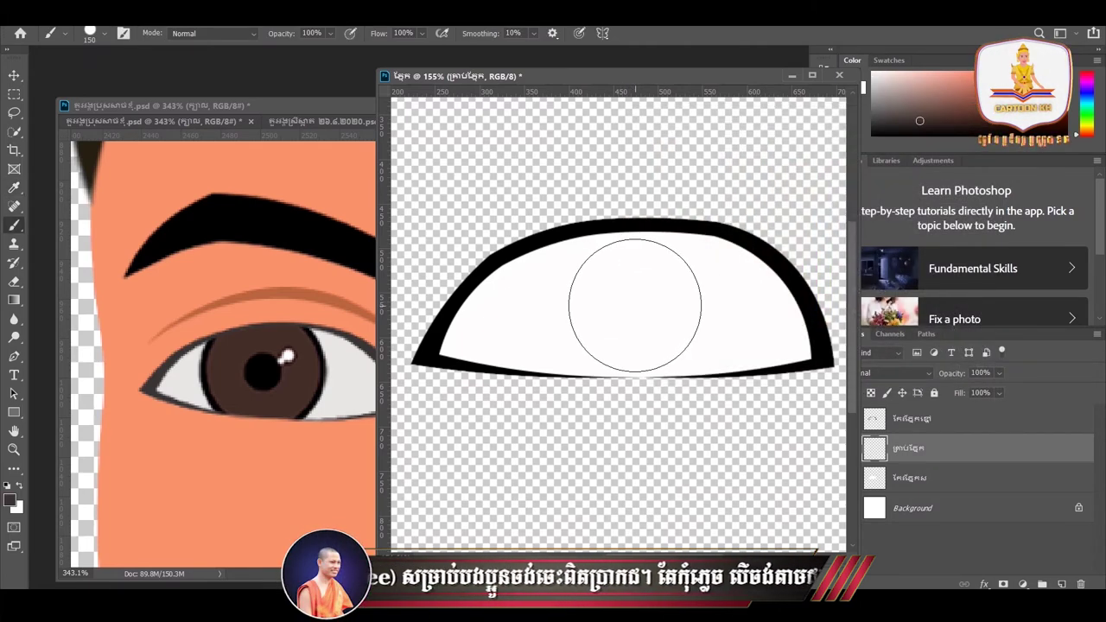
click(634, 305)
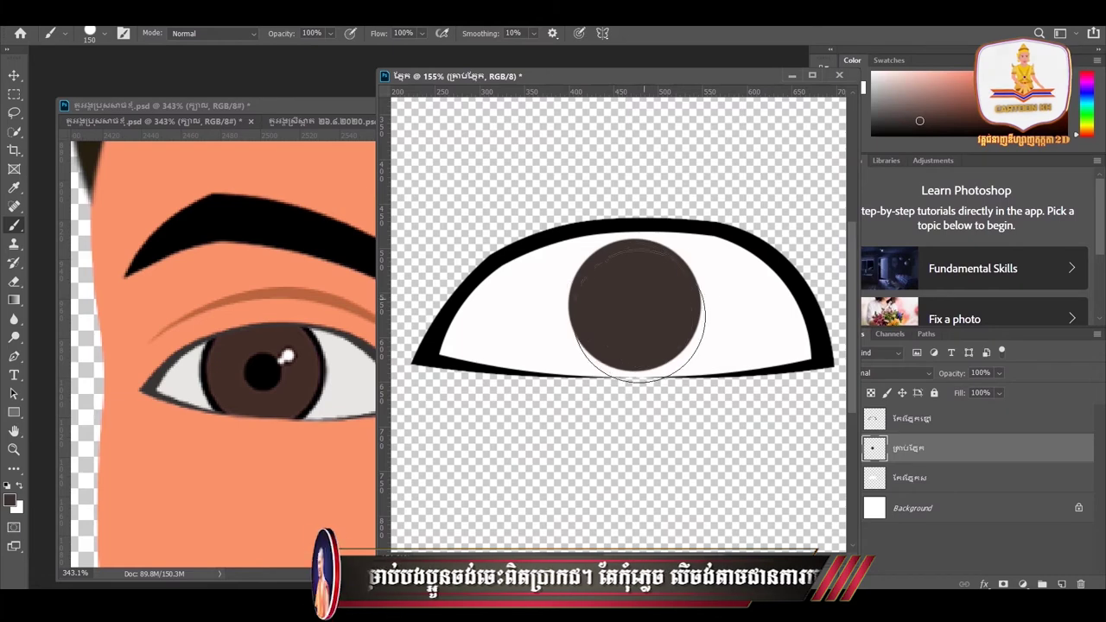
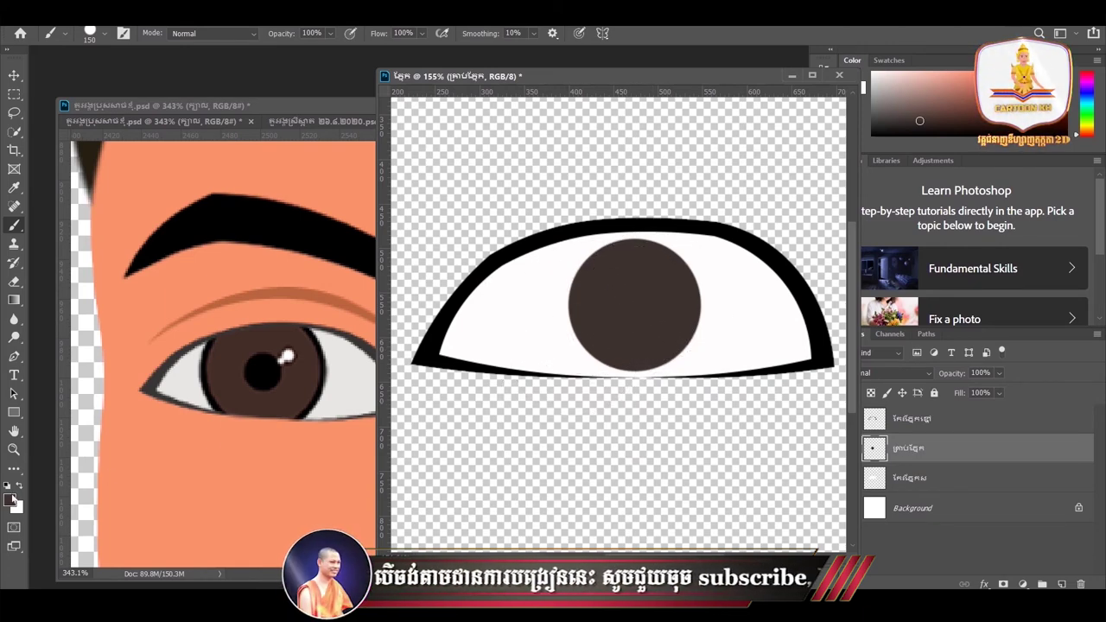
Set the foreground colour to near-black 1a1614
click(13, 499)
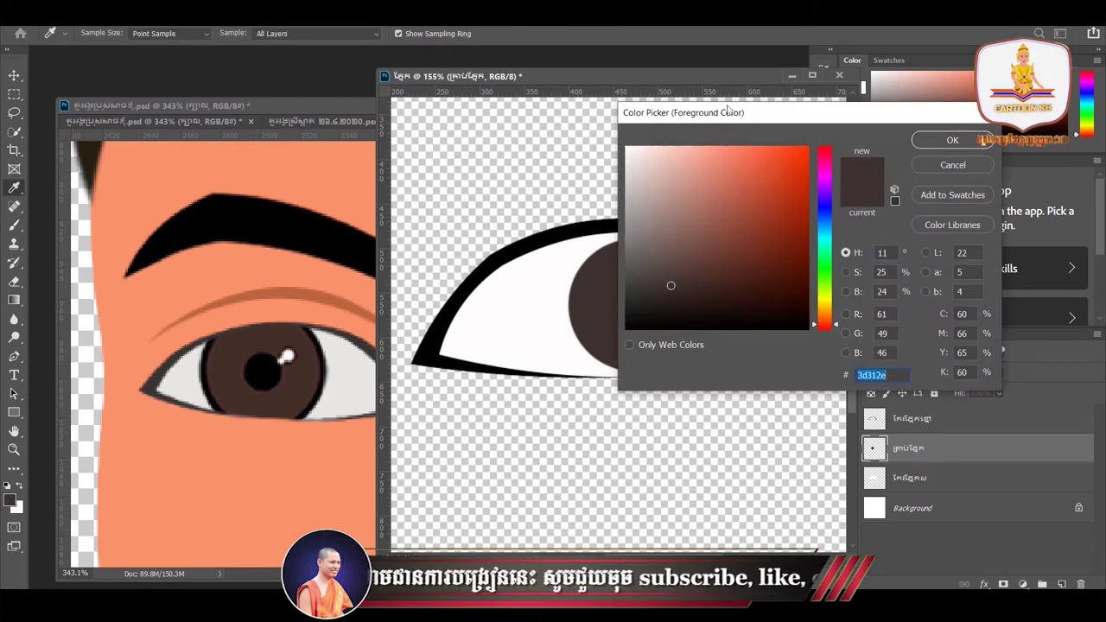
drag(728, 110, 742, 70)
drag(675, 264, 674, 275)
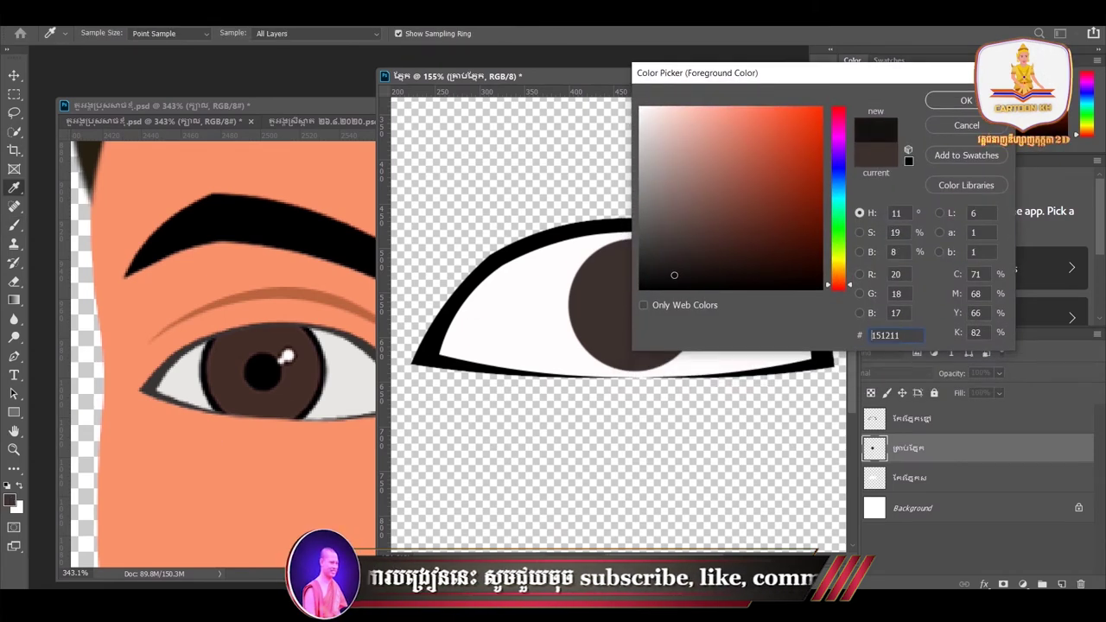
double_click(885, 335)
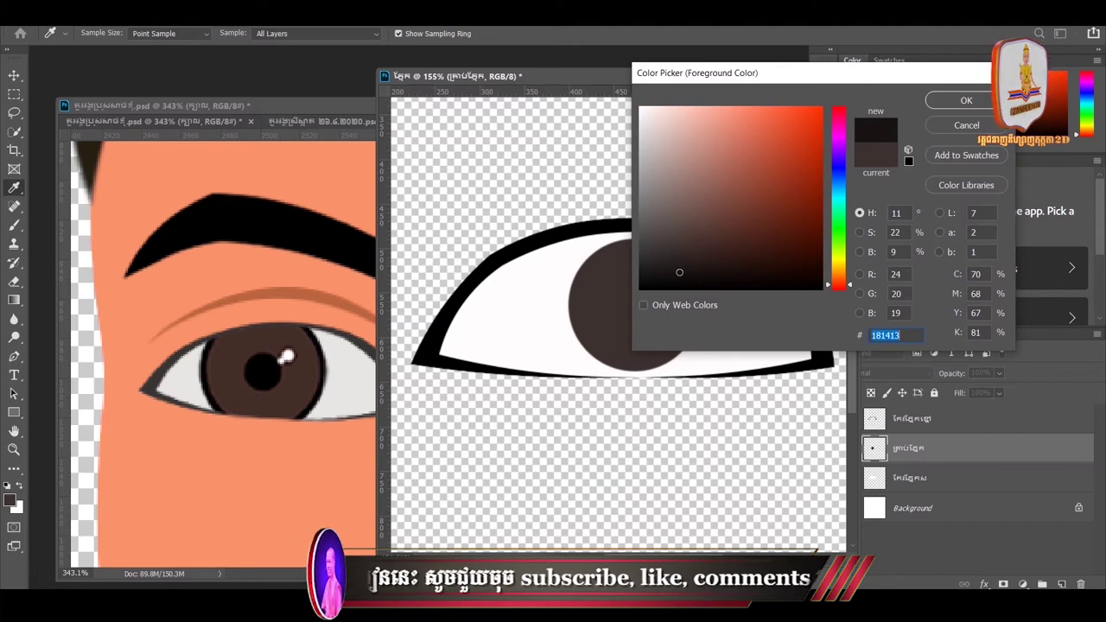
click(678, 272)
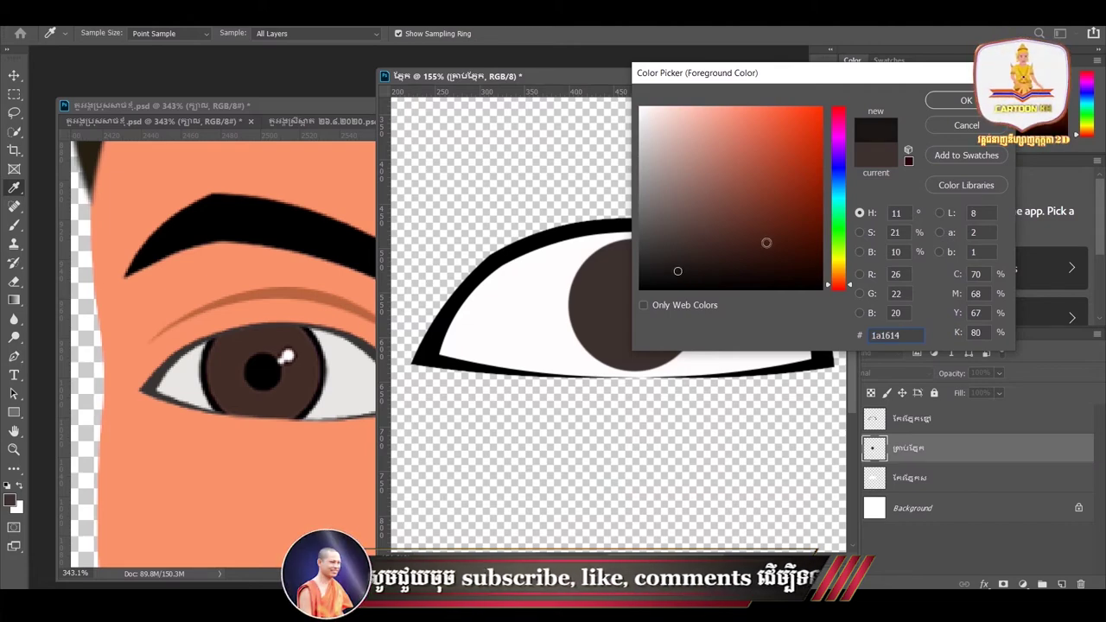
click(966, 100)
Paint a size-50 brush pupil in the iris centre, then choose white as foreground
key(b)
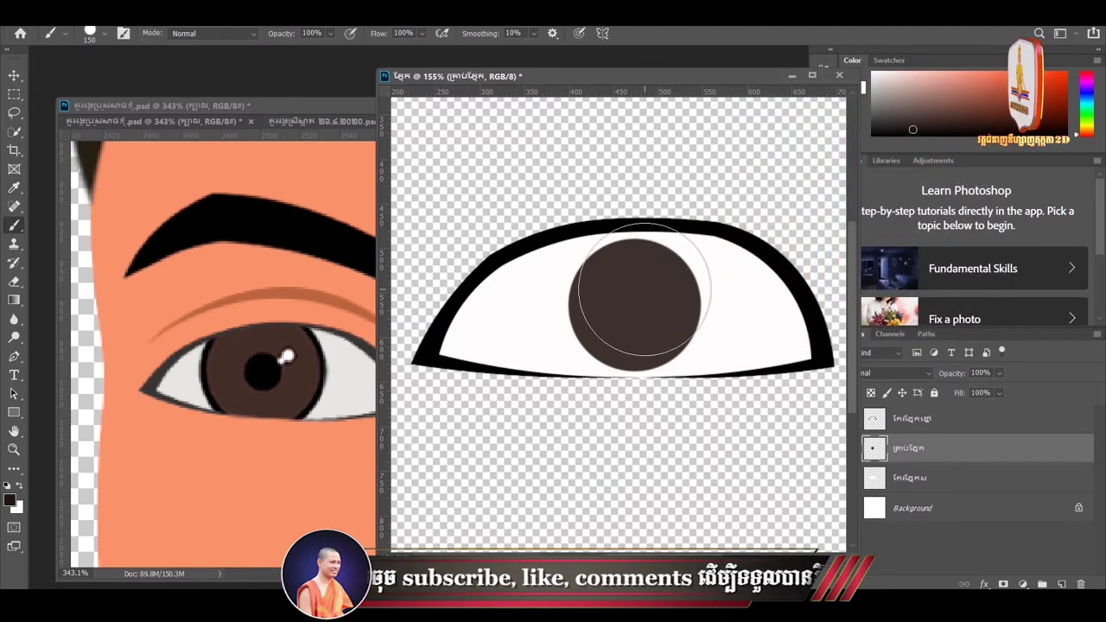
key(bracketleft)
key(bracketleft)
key(bracketleft)
key(bracketleft)
key(bracketleft)
key(bracketleft)
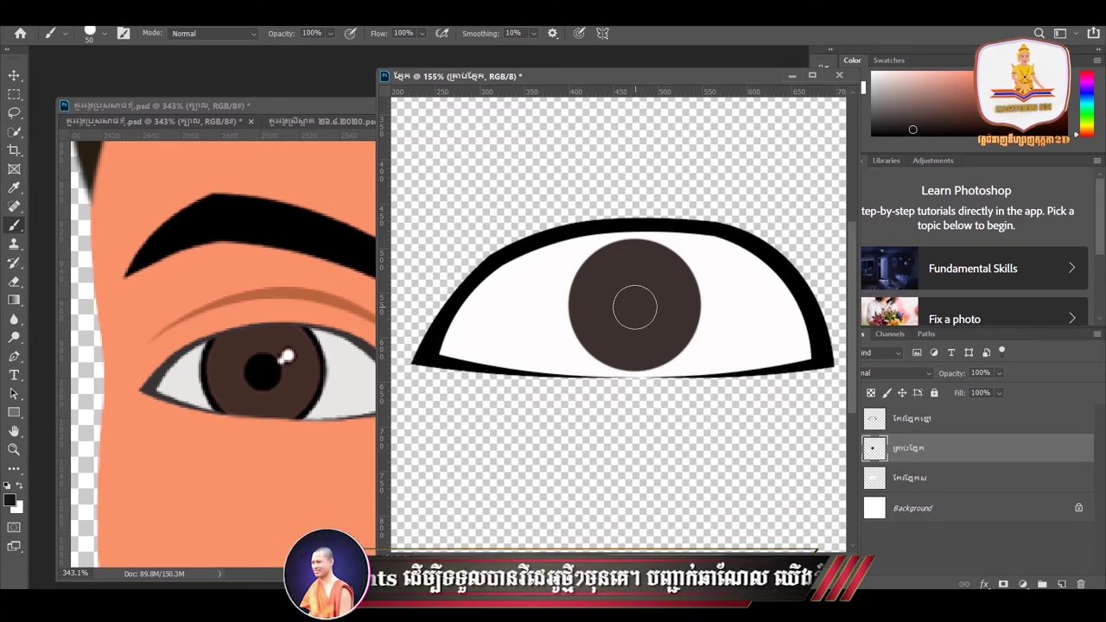
click(635, 307)
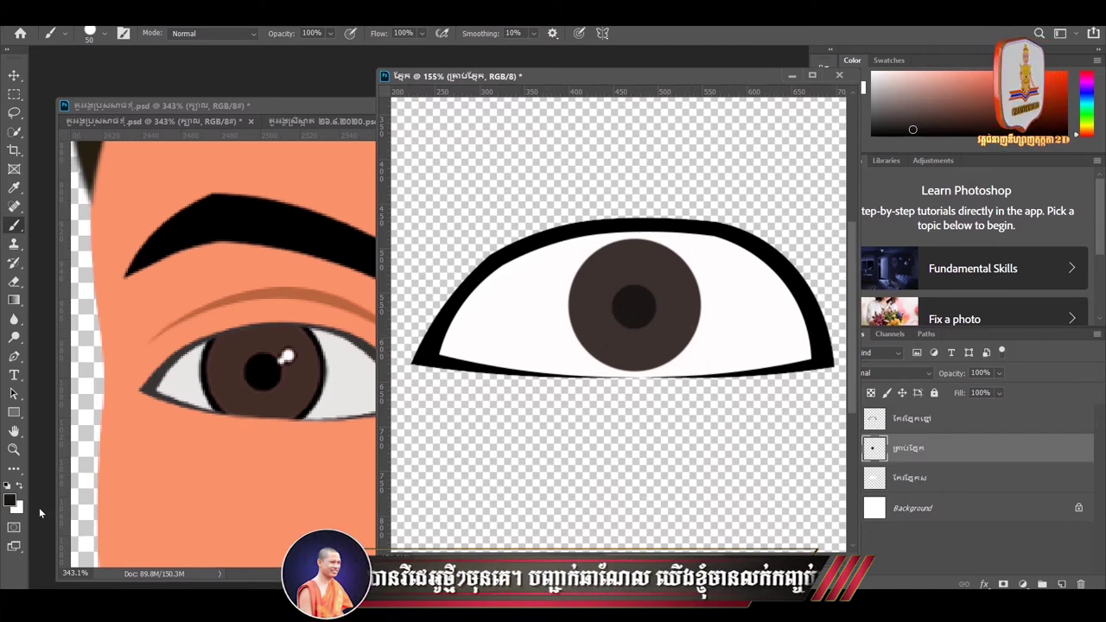
click(11, 500)
click(641, 109)
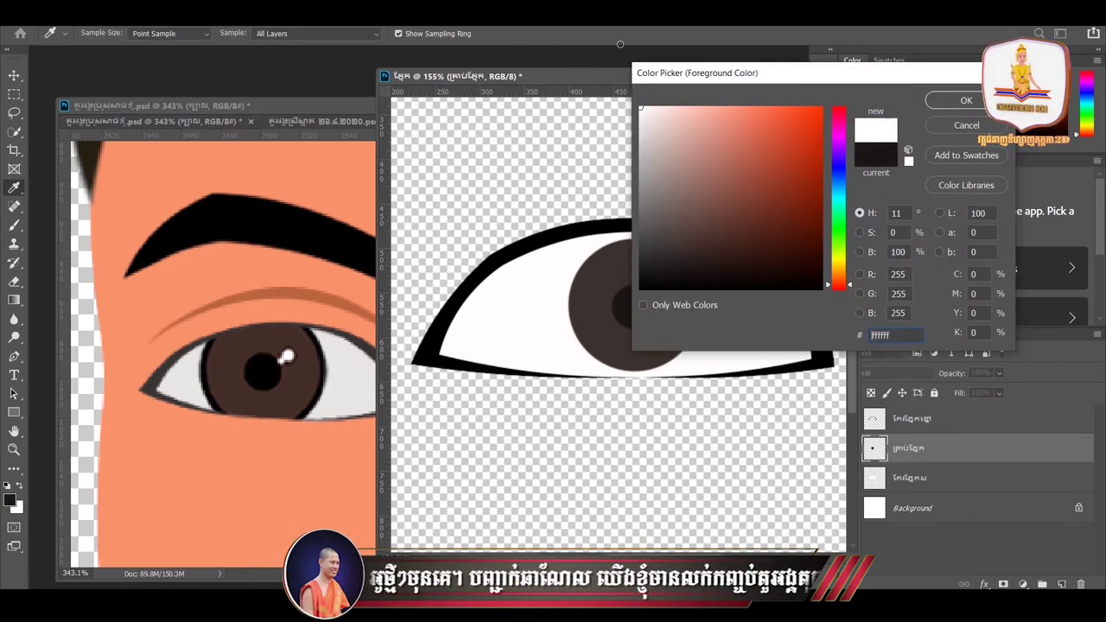
Paint two white highlight dots, brush sizes 15 and 20, on the iris's upper left
click(966, 100)
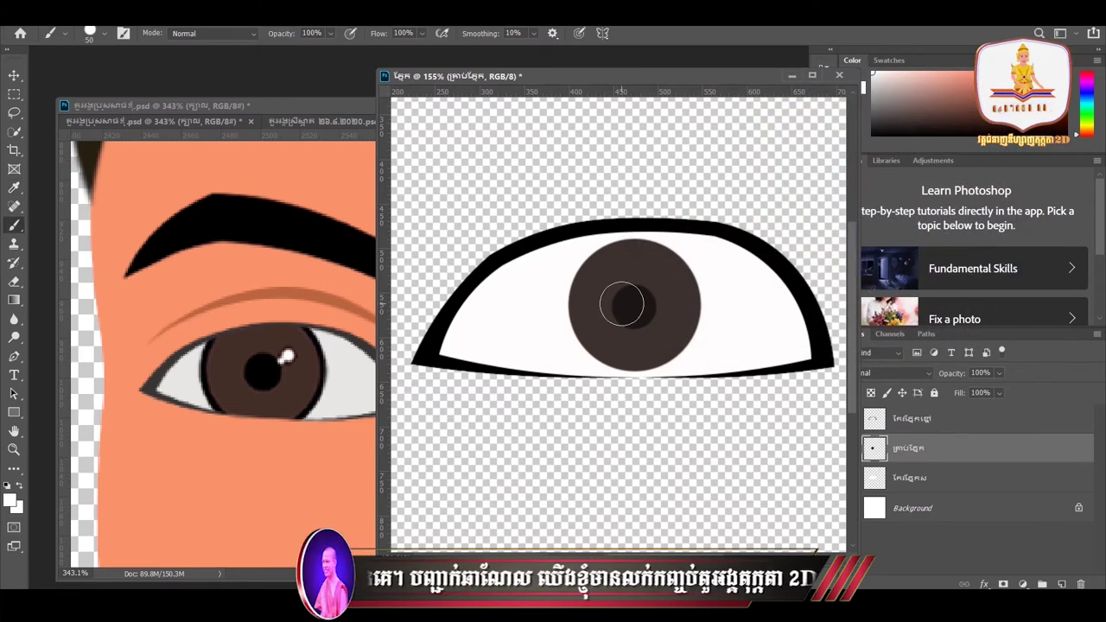
key(bracketleft)
key(bracketleft)
key(bracketleft)
key(bracketleft)
key(bracketleft)
key(bracketleft)
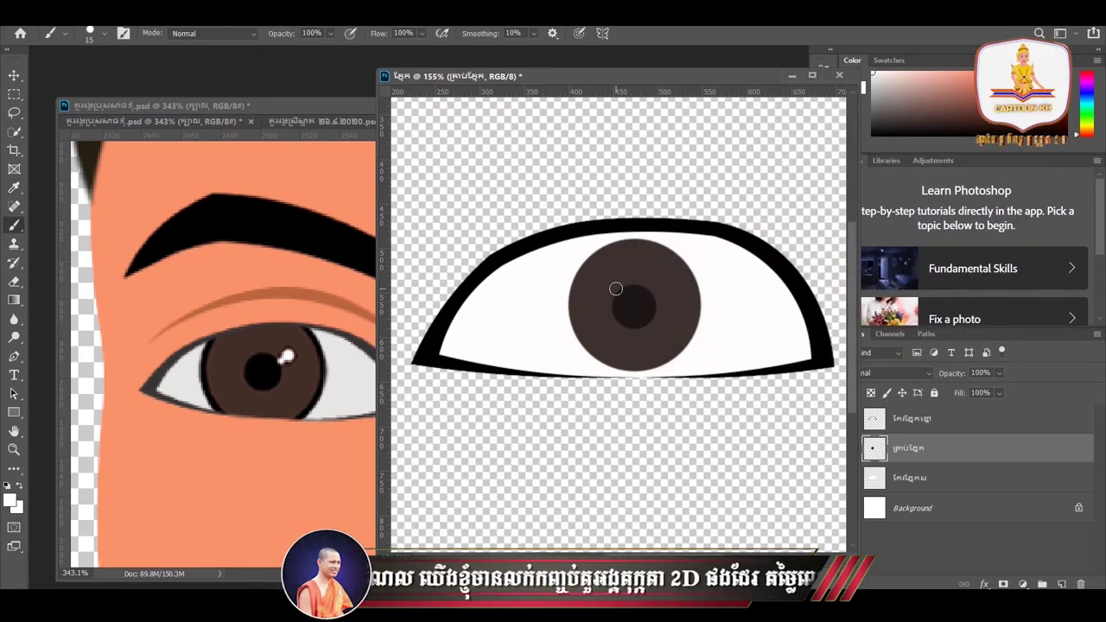
click(615, 289)
key(bracketleft)
key(bracketright)
click(605, 279)
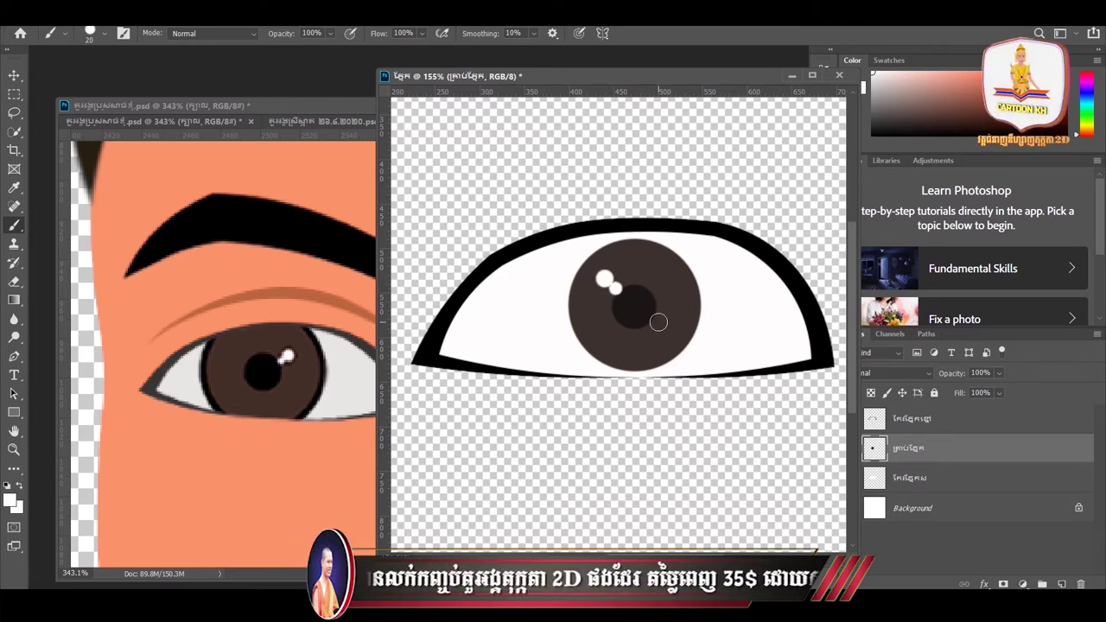
key(v)
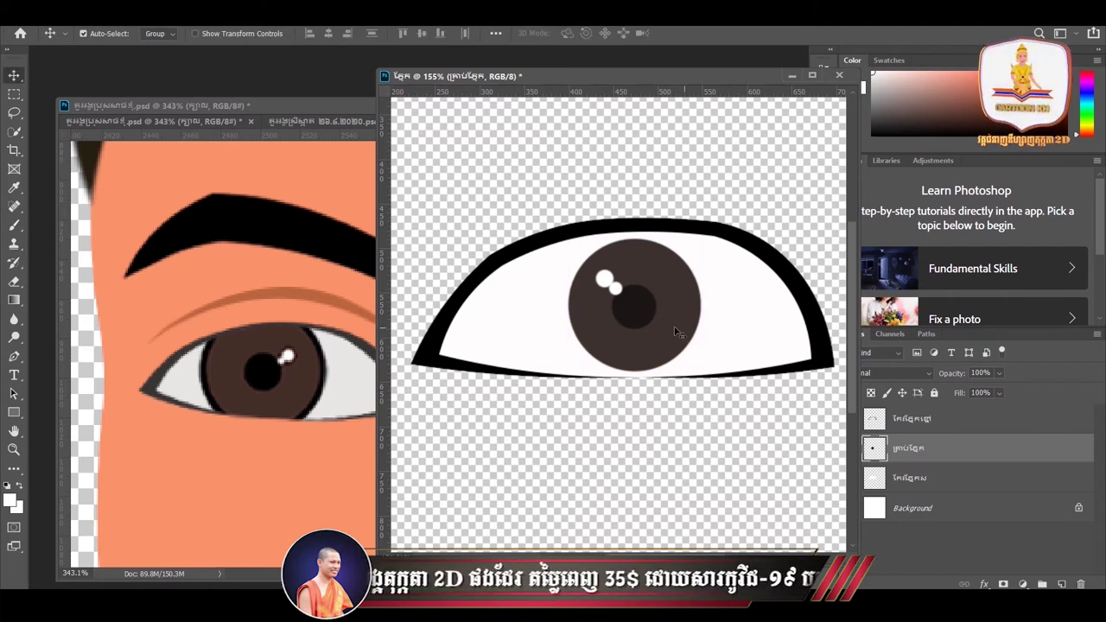
Scale the iris up to about 115% with Free Transform
drag(662, 335, 659, 328)
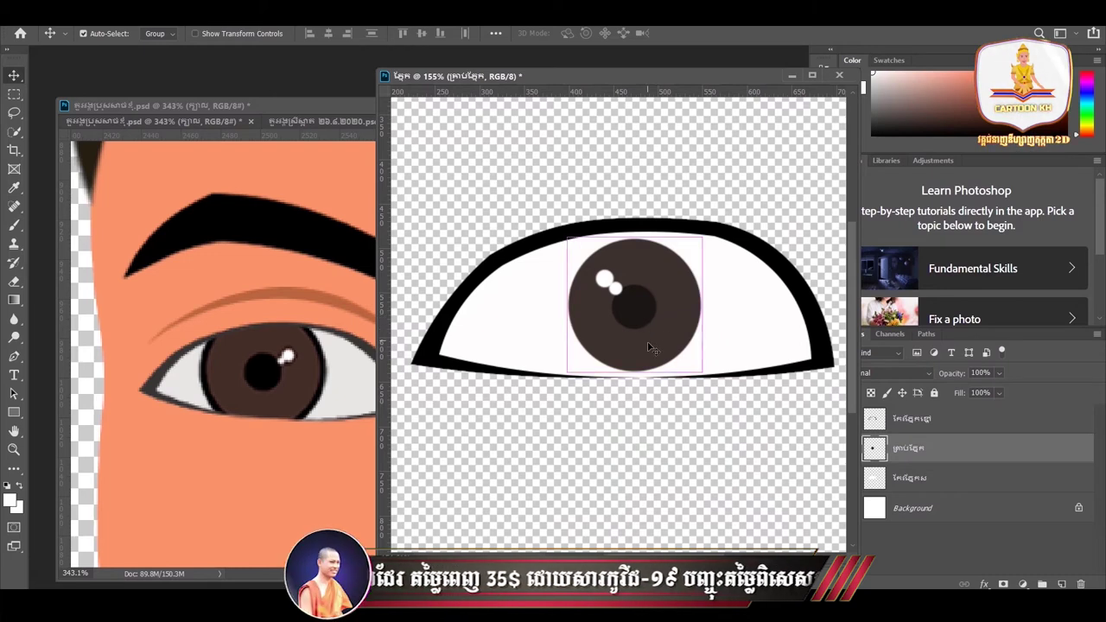
key(ctrl+t)
mouse_move(704, 235)
mouse_down()
mouse_move(745, 211)
mouse_move(733, 223)
mouse_up()
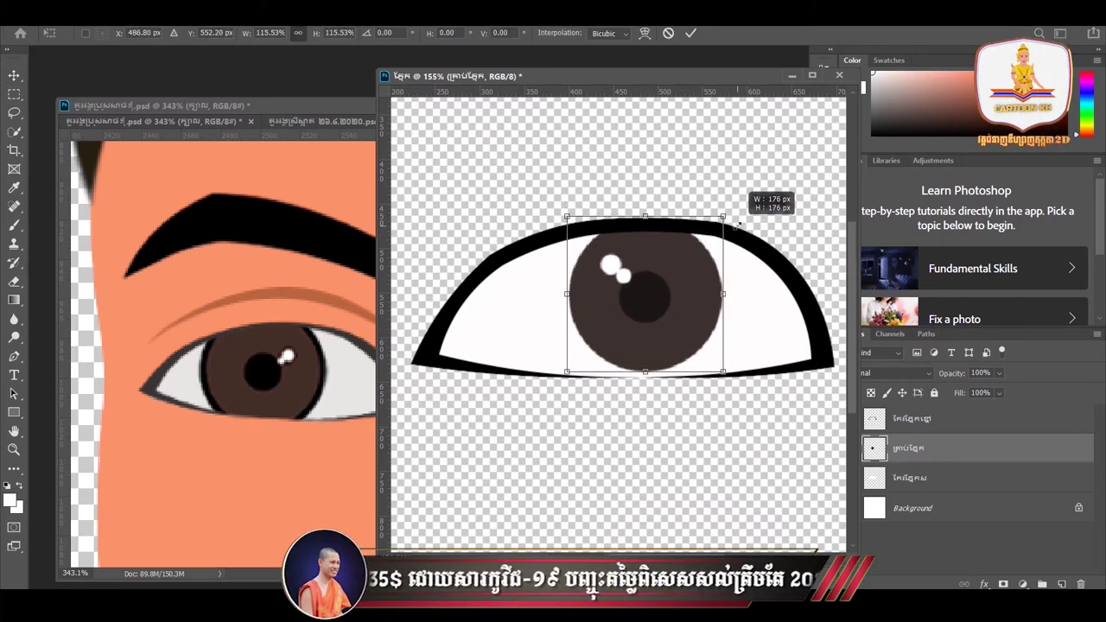
drag(667, 281, 660, 285)
key(Return)
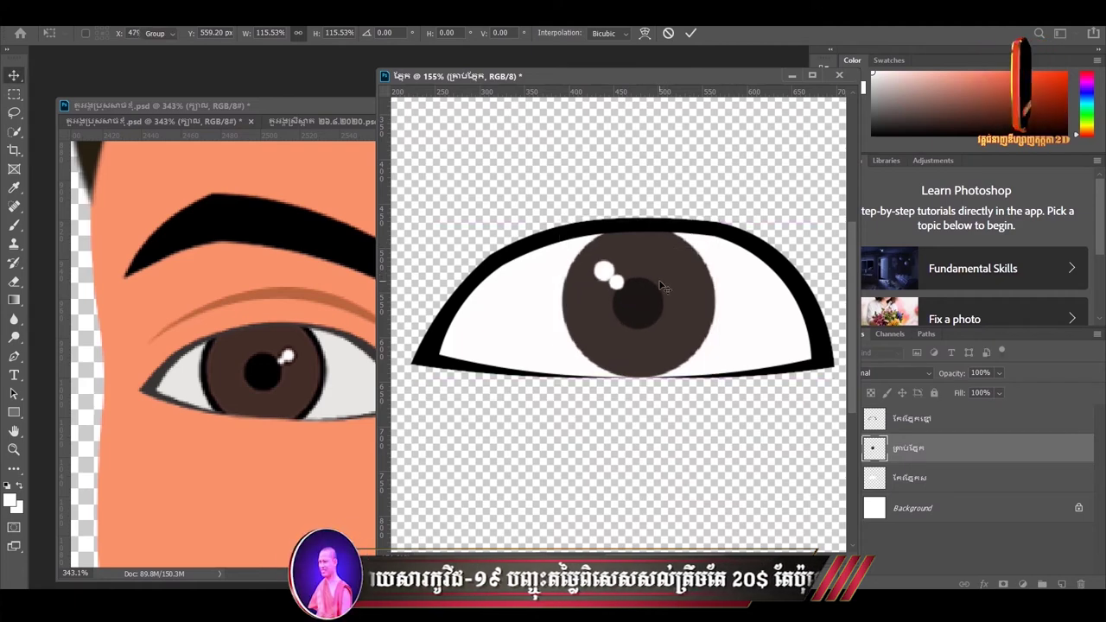
Move the iris higher and centre it inside the white eye outline
scroll(657, 335, down, 3)
scroll(573, 375, up, 1)
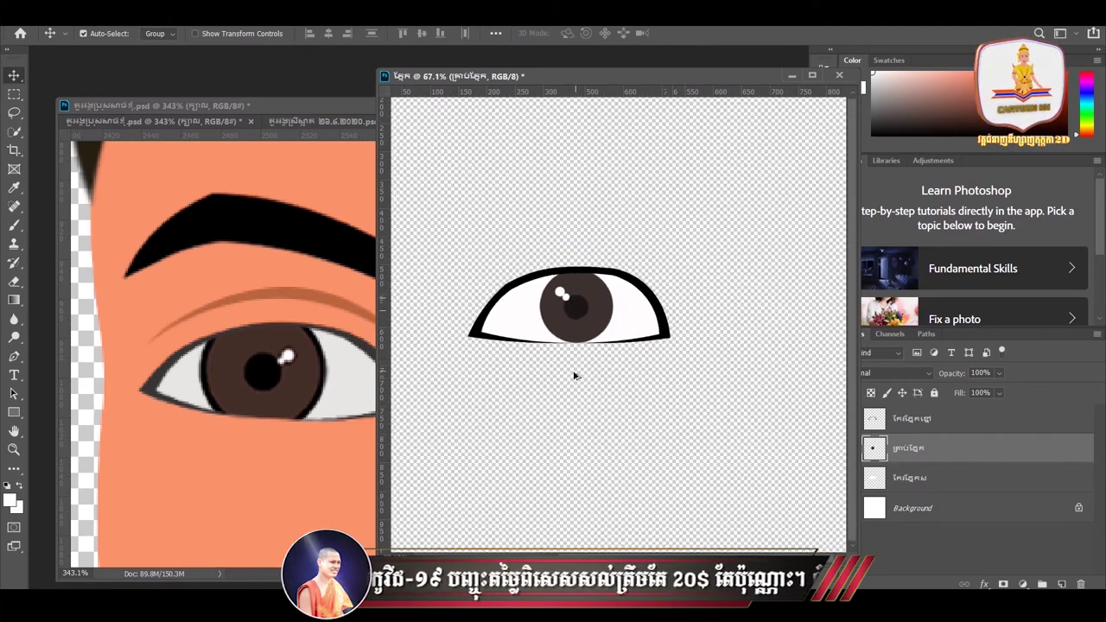
scroll(563, 377, down, 3)
scroll(583, 343, up, 1)
scroll(583, 344, up, 2)
drag(571, 326, 586, 327)
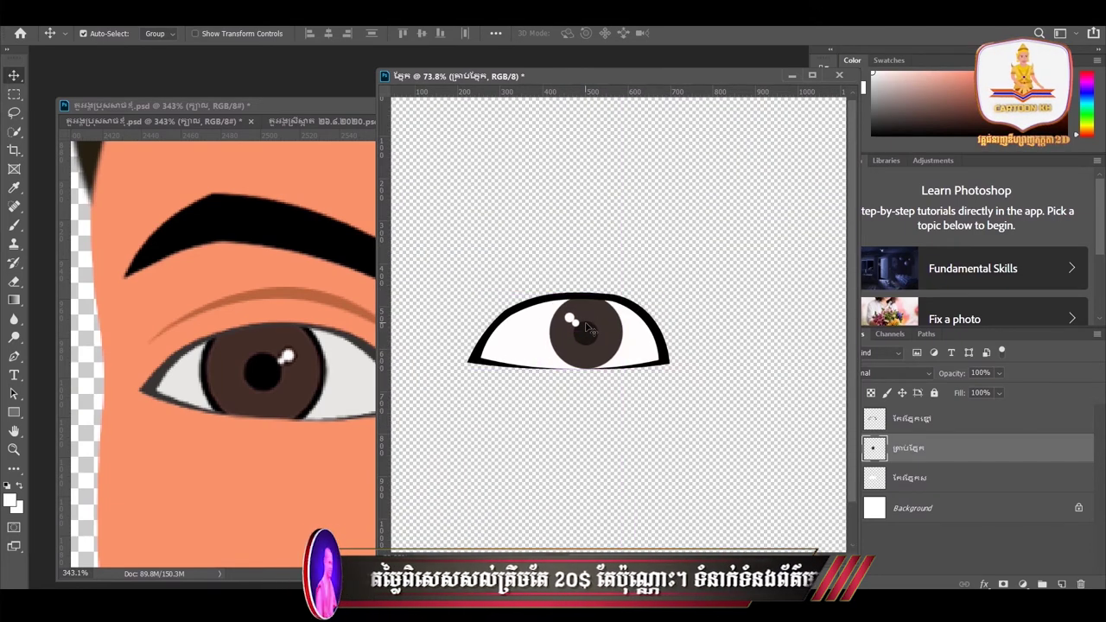
mouse_move(592, 309)
mouse_down()
mouse_move(621, 280)
mouse_move(652, 286)
mouse_move(643, 386)
mouse_move(578, 355)
mouse_up()
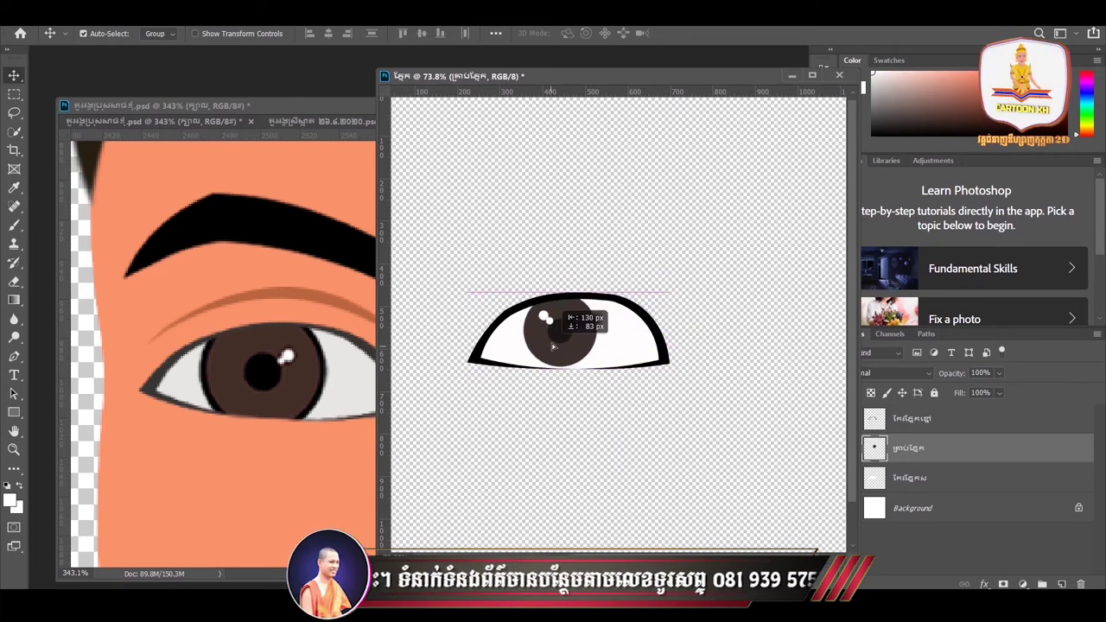
drag(577, 355, 542, 354)
mouse_move(607, 342)
mouse_down()
mouse_move(575, 336)
mouse_move(587, 339)
mouse_up()
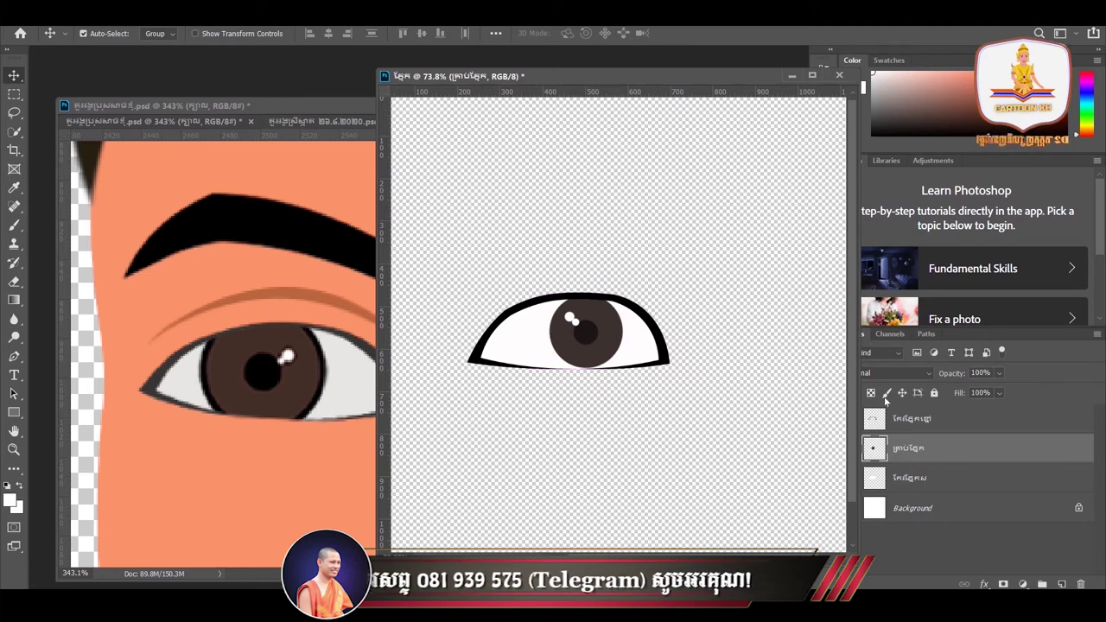
drag(721, 79, 676, 81)
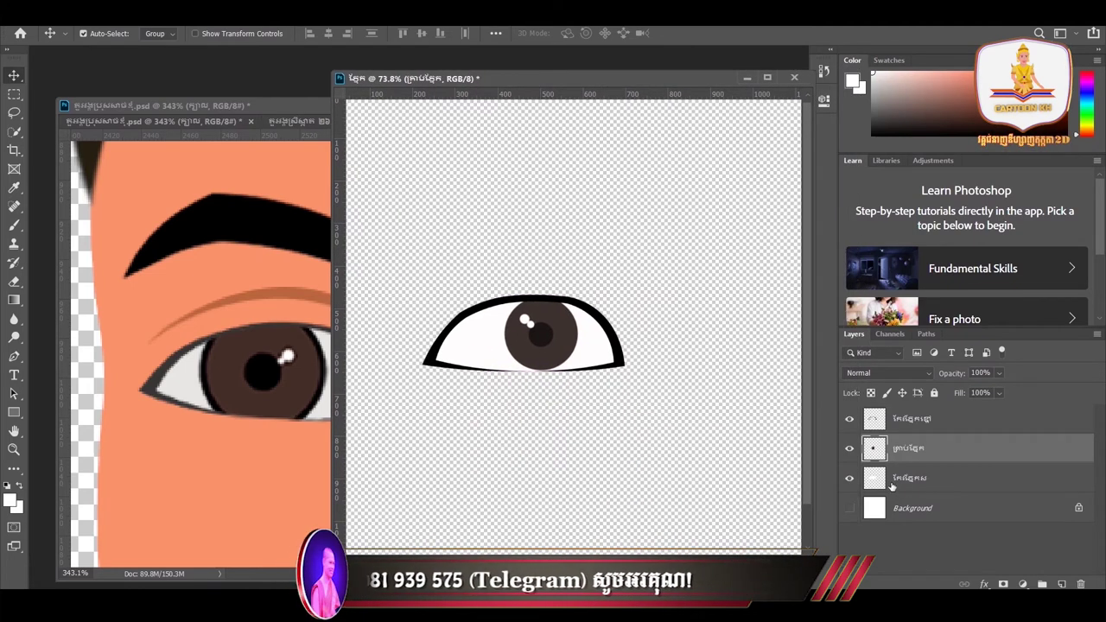
Toggle the eye outline, iris and white eye layers' visibility to check them
click(849, 420)
click(849, 419)
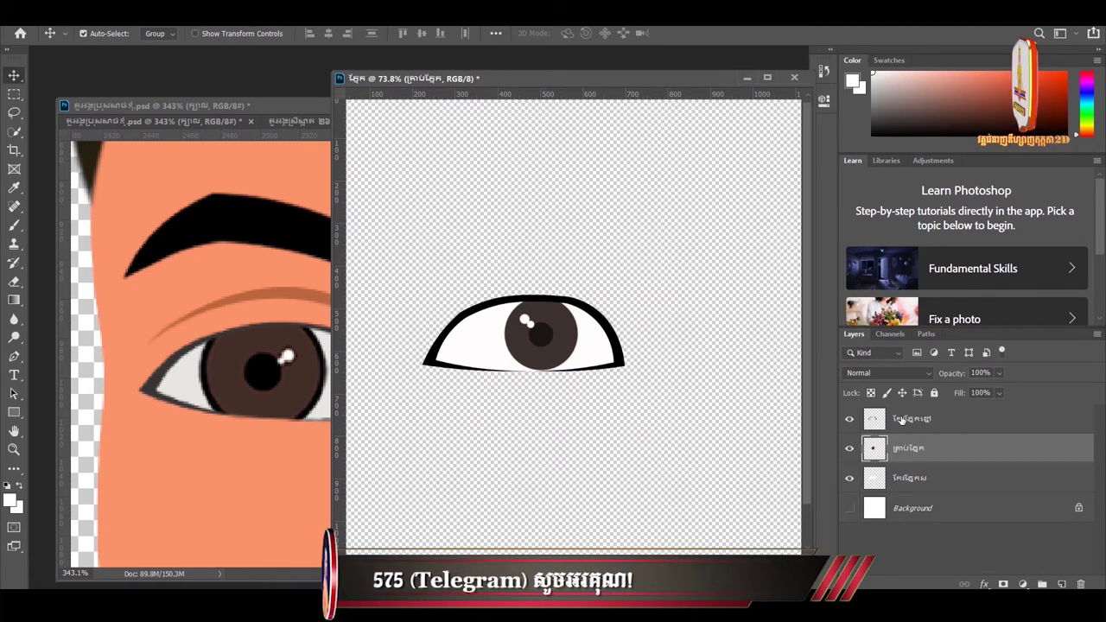
click(901, 419)
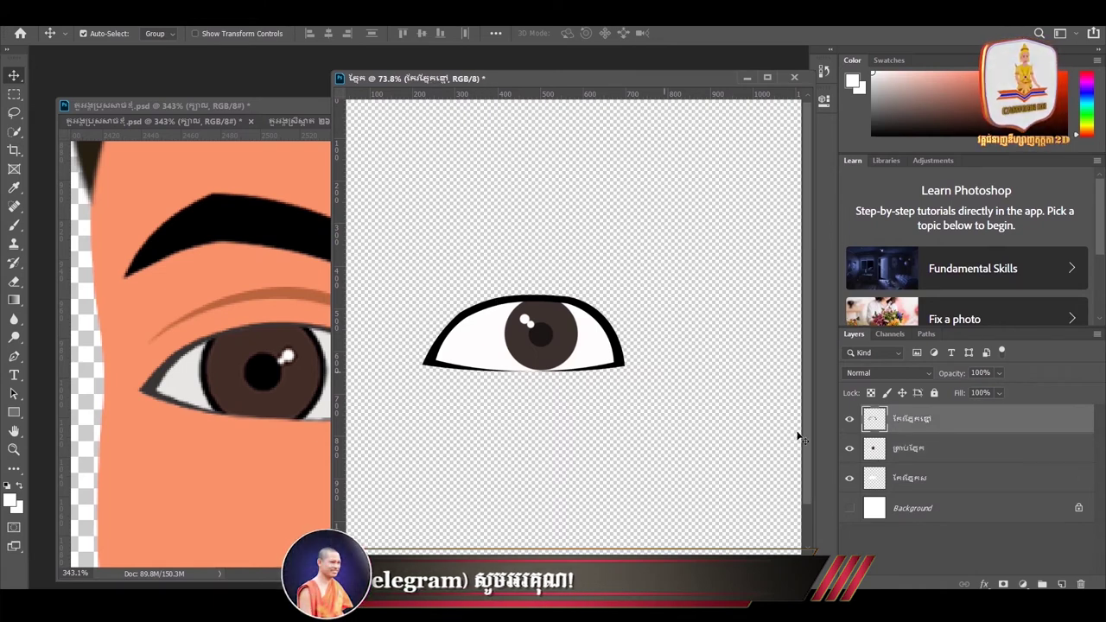
click(848, 449)
click(848, 449)
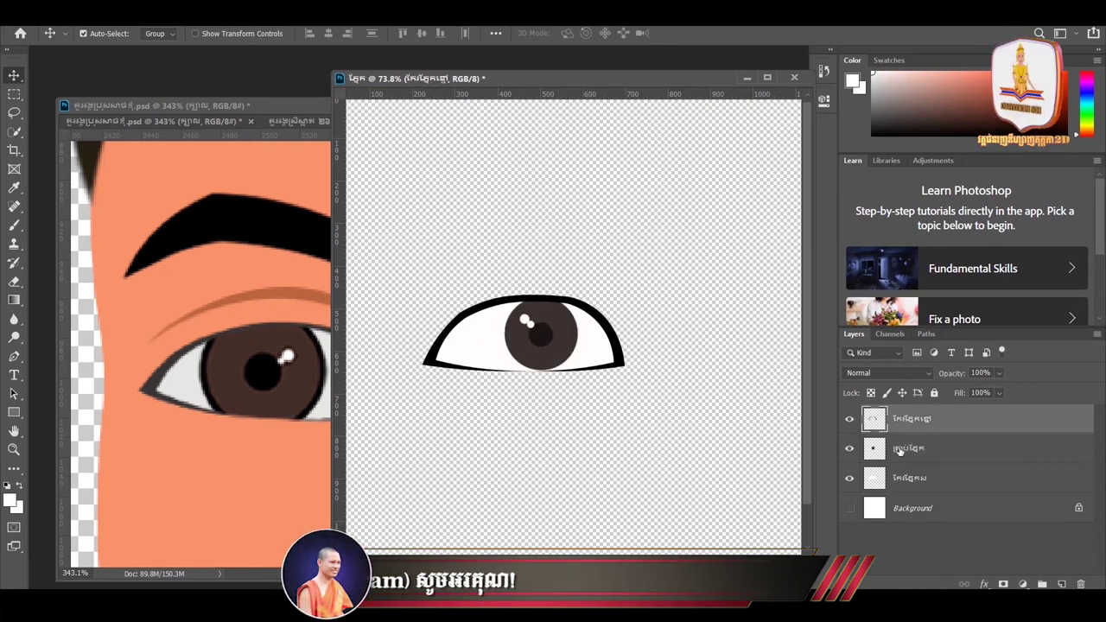
click(899, 448)
click(596, 351)
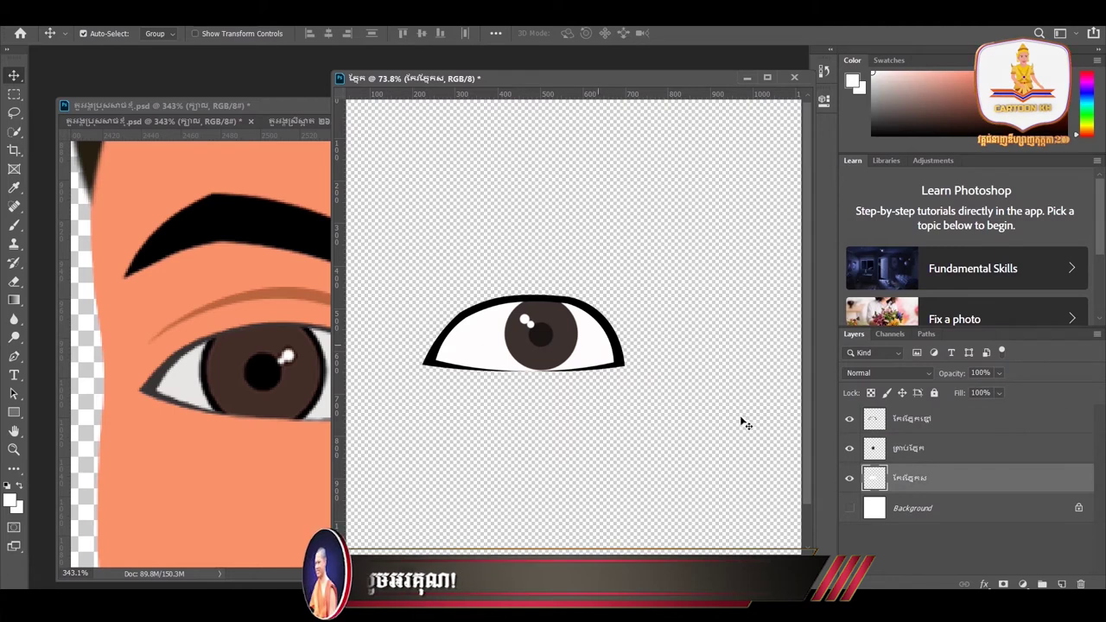
click(850, 479)
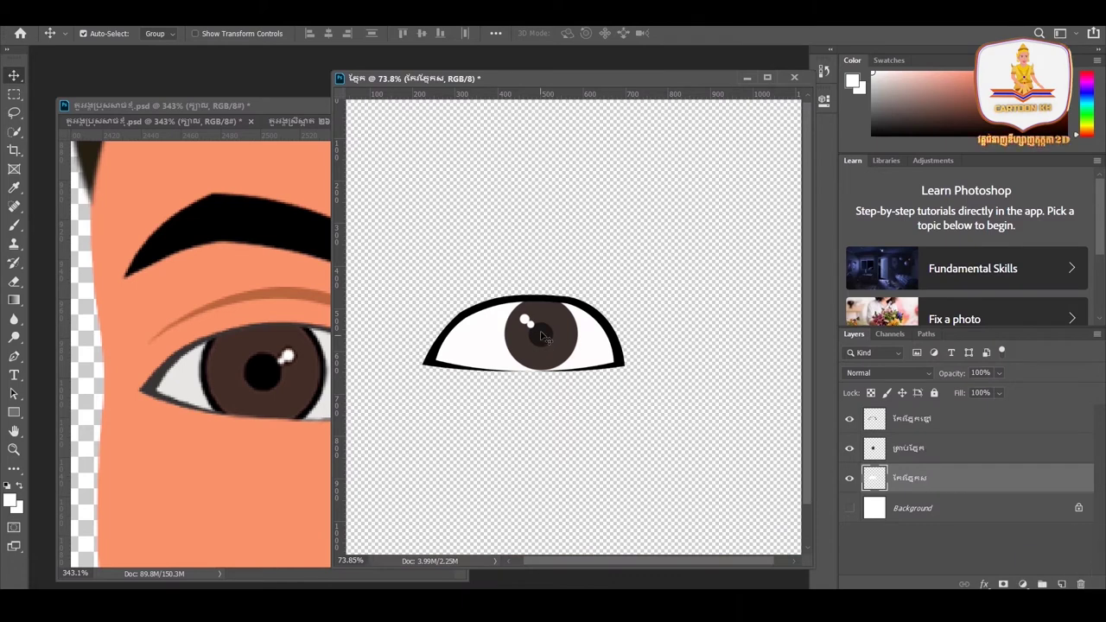
click(543, 337)
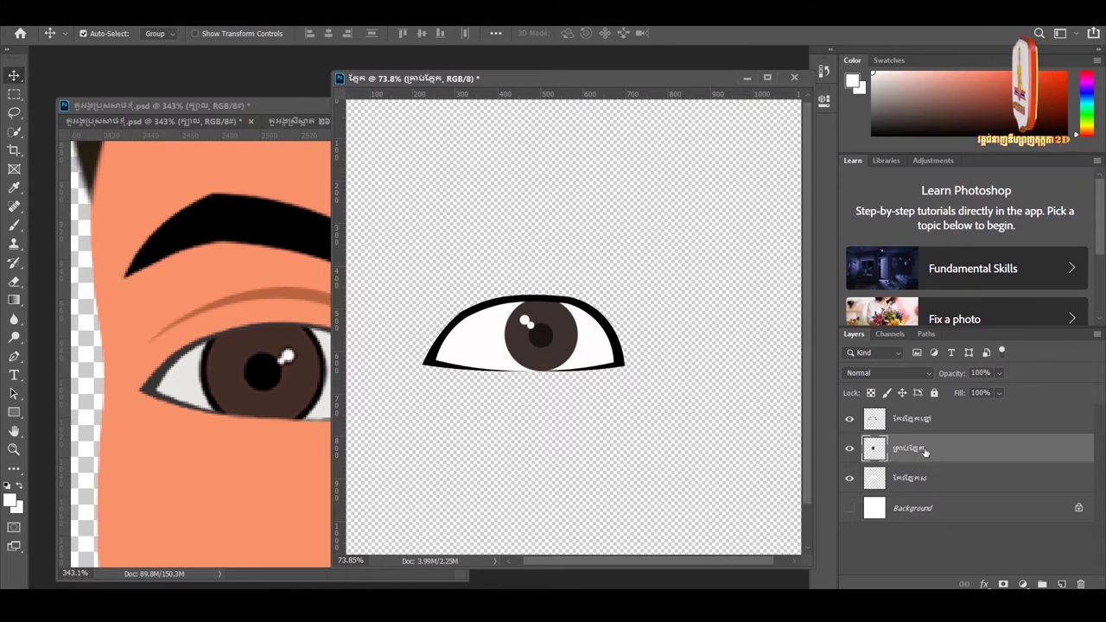
Clip the iris layer to the white eye shape and recentre it in the eye
right_click(925, 451)
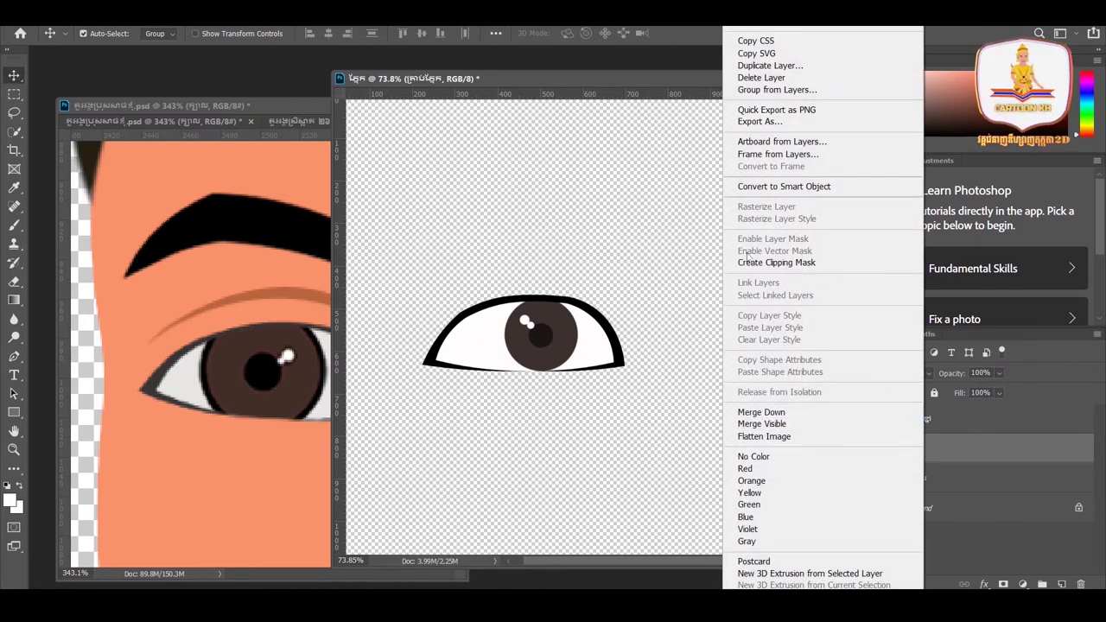
click(816, 263)
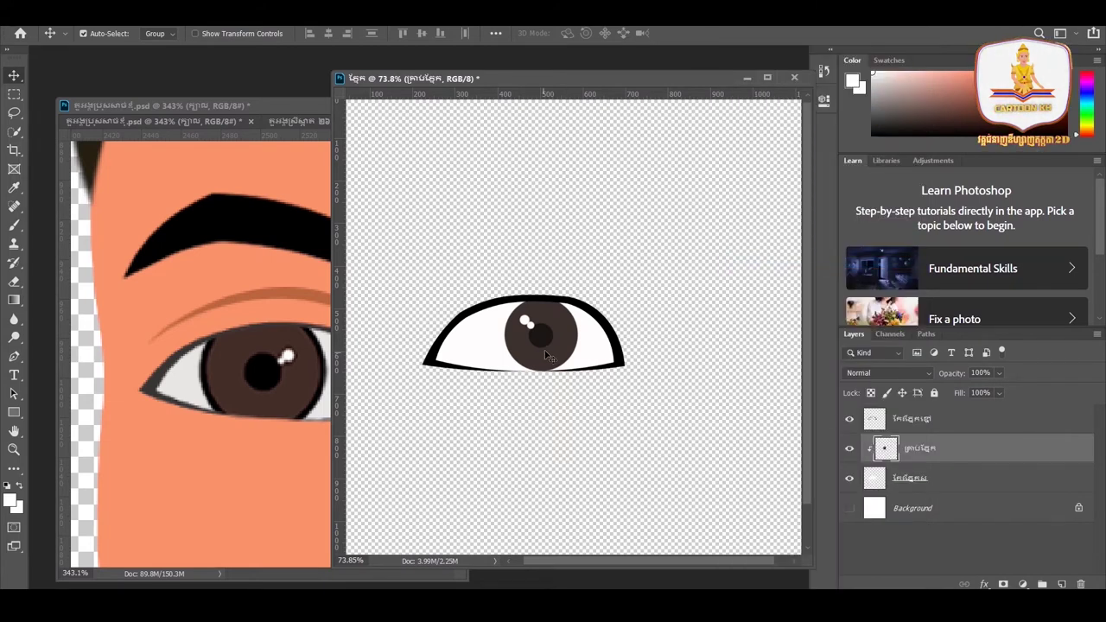
mouse_move(541, 352)
mouse_down()
mouse_move(635, 398)
mouse_move(520, 307)
mouse_move(634, 300)
mouse_move(659, 377)
mouse_move(446, 394)
mouse_move(463, 350)
mouse_move(555, 342)
mouse_move(535, 356)
mouse_move(423, 362)
mouse_move(543, 352)
mouse_move(536, 358)
mouse_move(578, 382)
mouse_up()
key(ctrl+t)
key(Return)
mouse_move(540, 348)
mouse_down()
mouse_move(513, 338)
mouse_move(469, 363)
mouse_move(477, 340)
mouse_move(616, 373)
mouse_move(493, 344)
mouse_move(555, 316)
mouse_move(518, 333)
mouse_move(553, 345)
mouse_move(539, 341)
mouse_up()
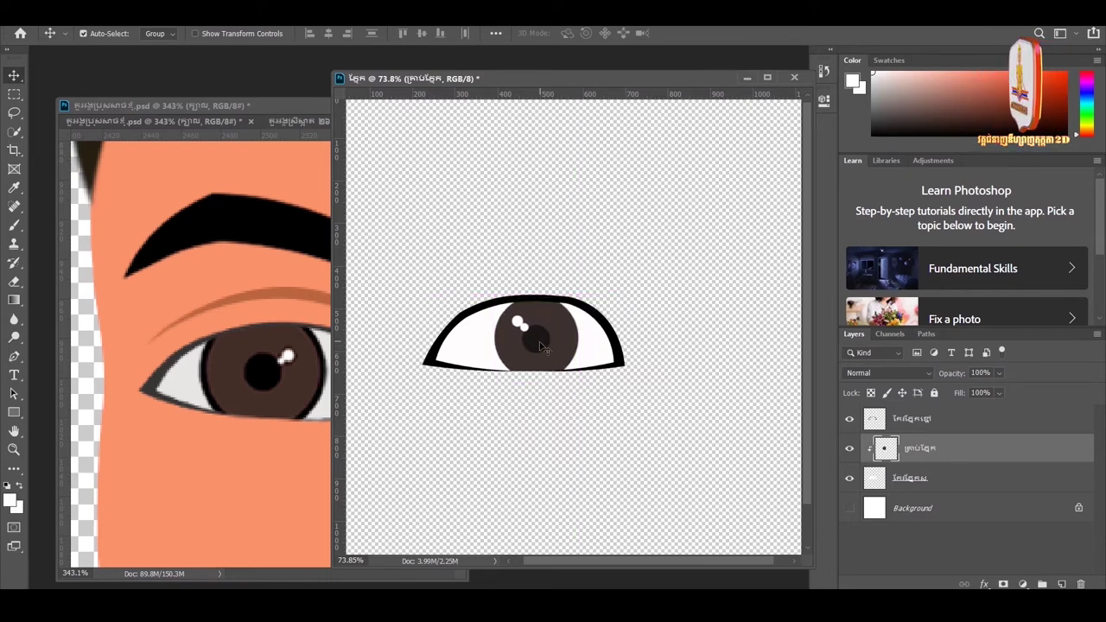
key(ctrl+t)
Enlarge the iris to about 103%, then shrink the whole three-layer eye to about 69%
drag(579, 293, 586, 290)
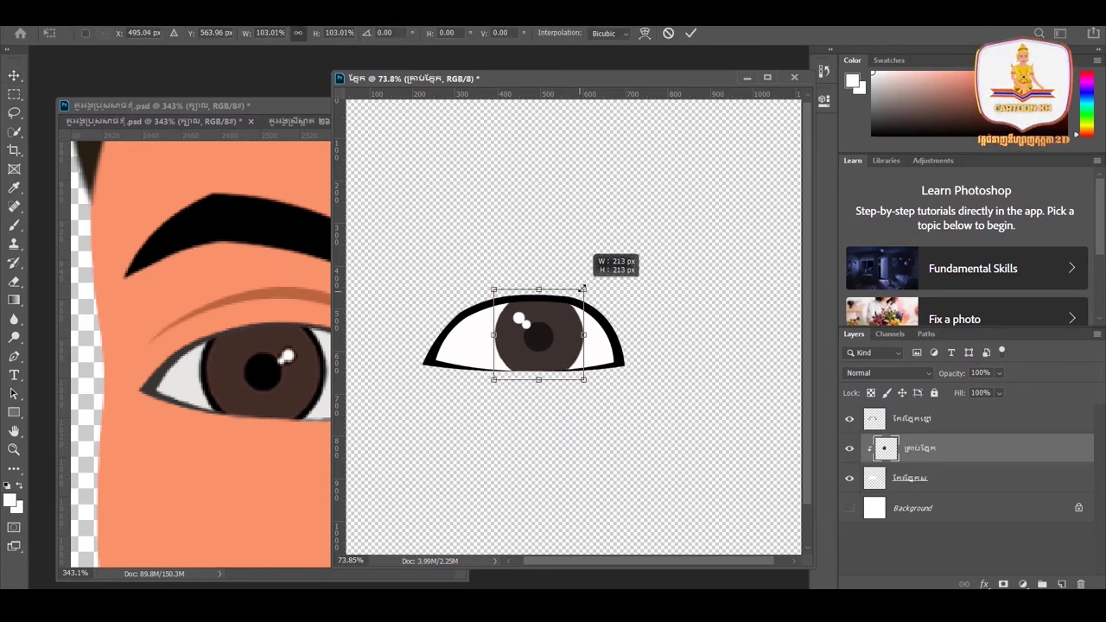
key(Return)
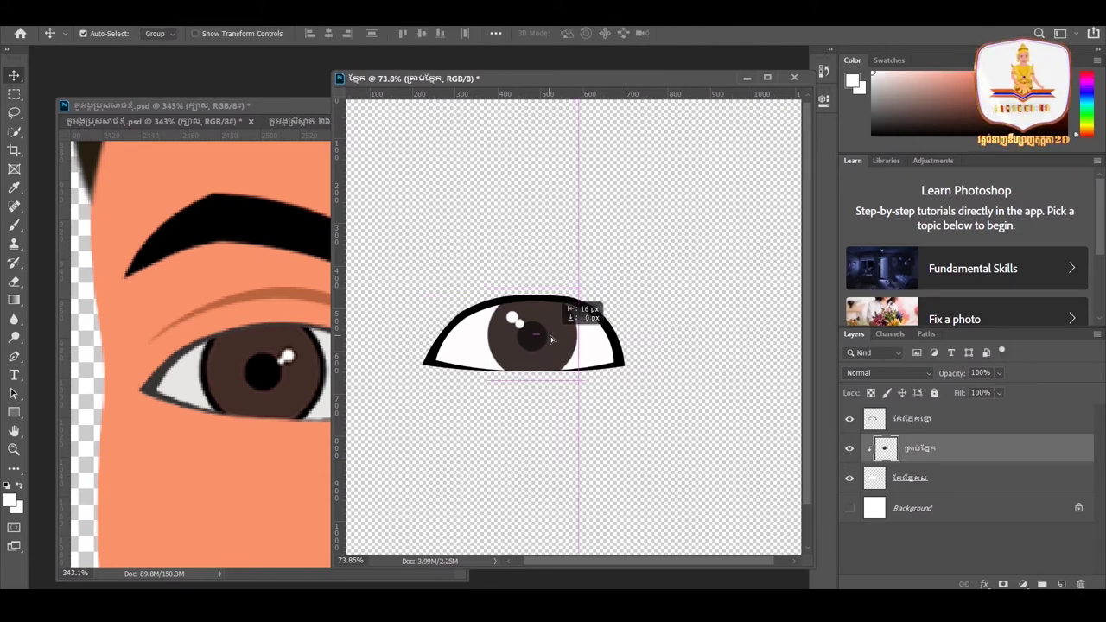
key(ctrl+alt+a)
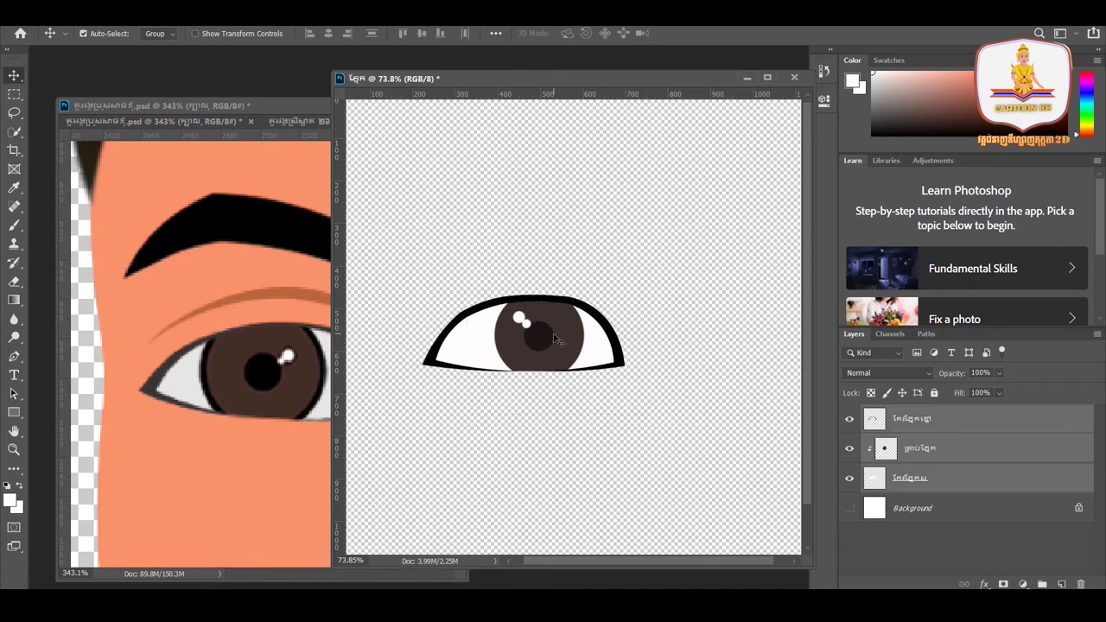
drag(551, 336, 506, 311)
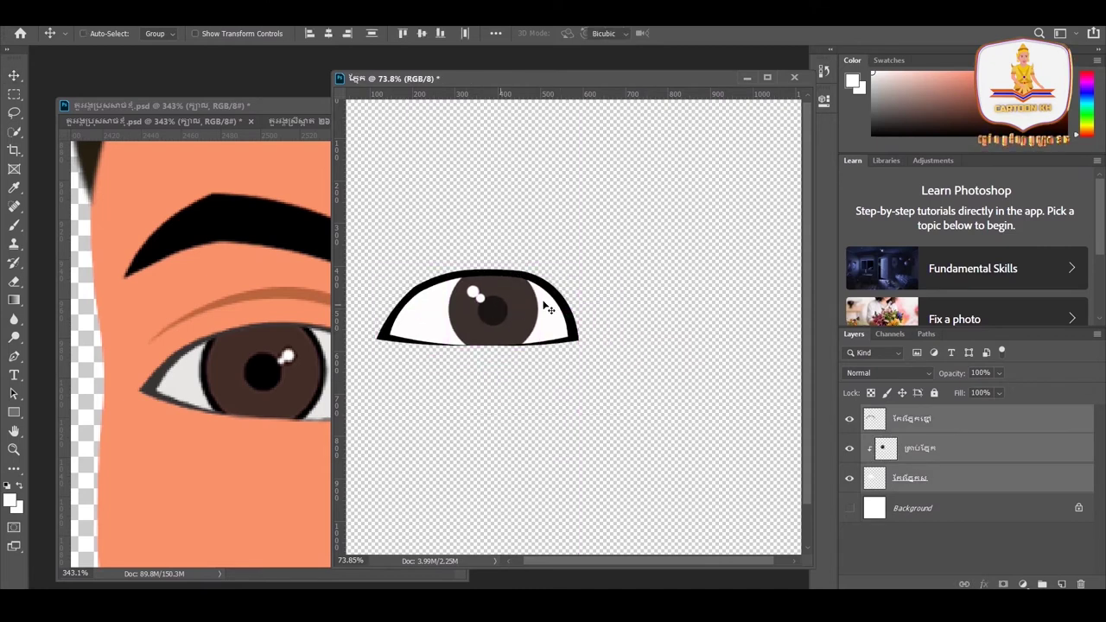
key(ctrl+t)
drag(579, 261, 514, 292)
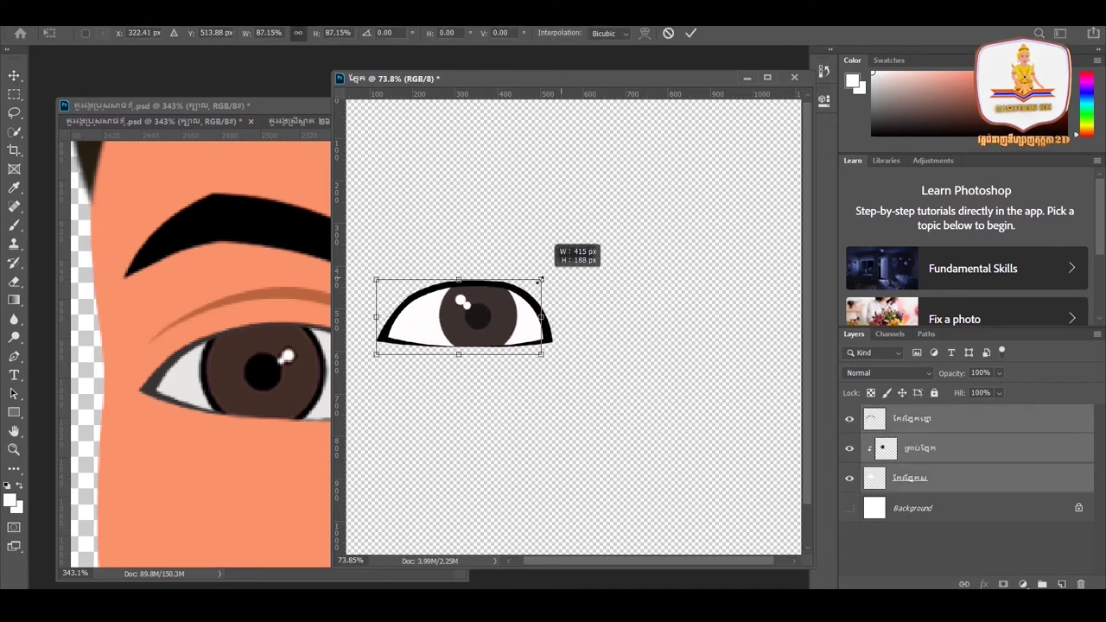
drag(471, 321, 478, 312)
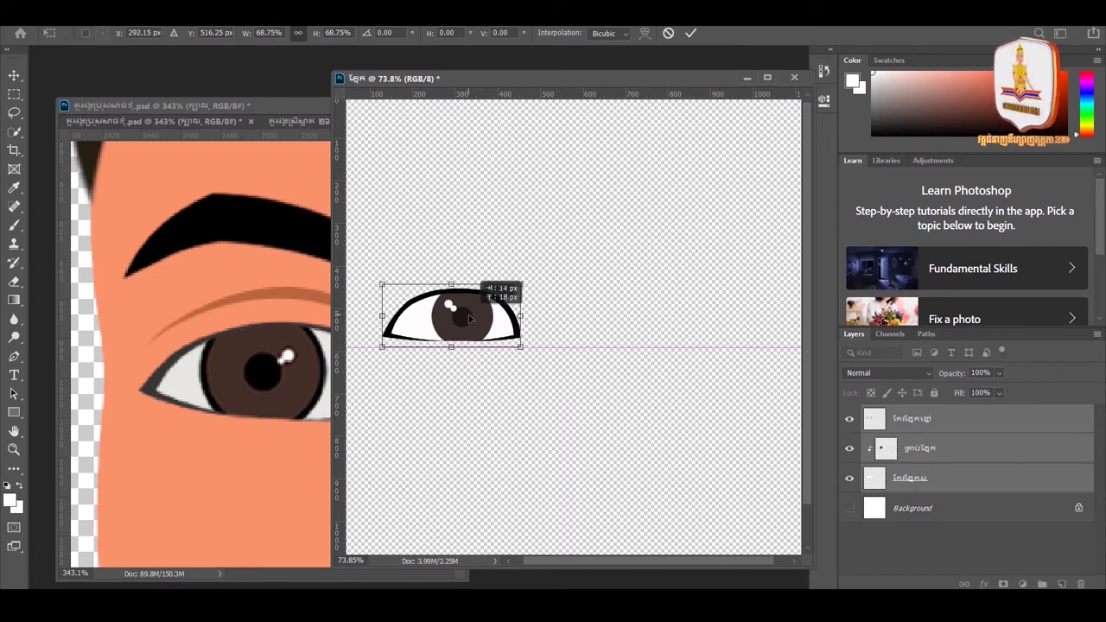
key(Return)
Move the eye to the canvas's left side and Alt-drag a copy to its right
click(557, 354)
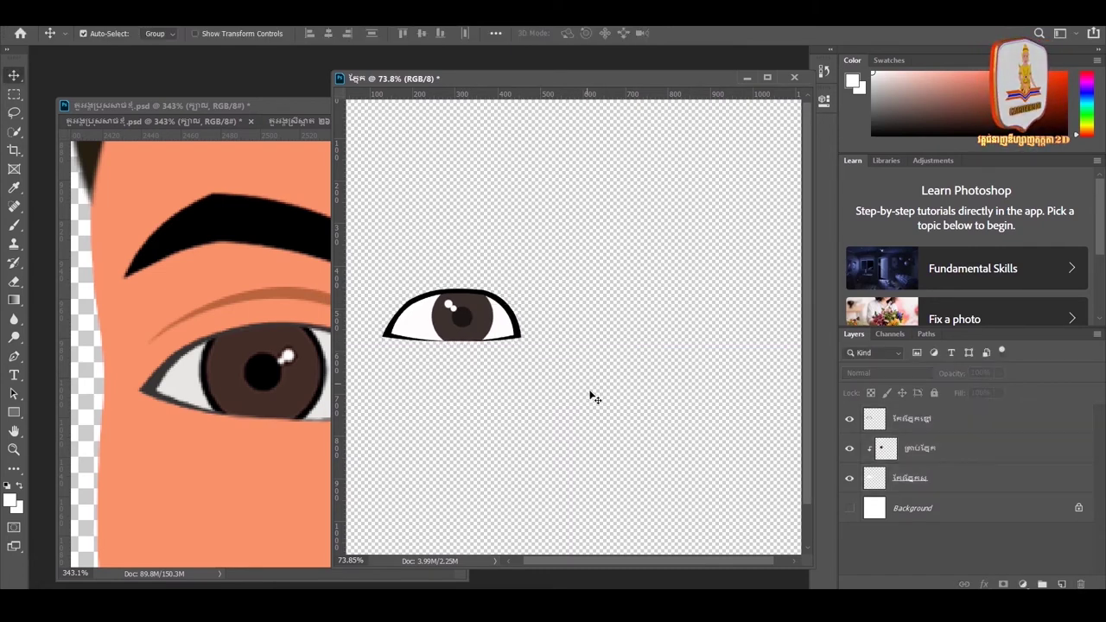
drag(591, 393, 476, 300)
drag(635, 403, 377, 263)
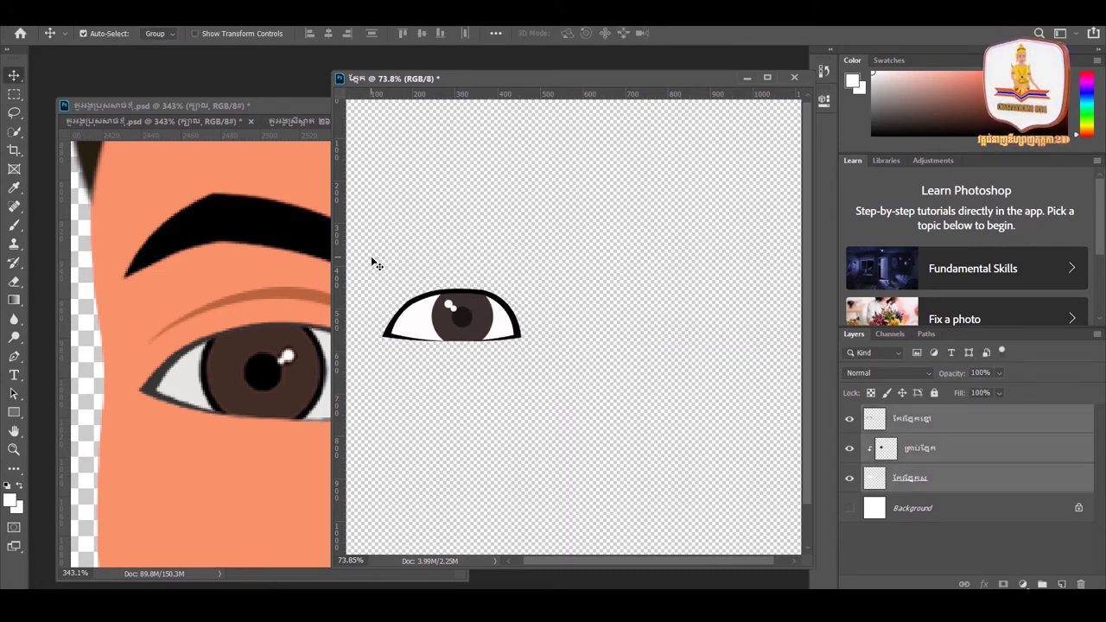
drag(476, 325, 487, 324)
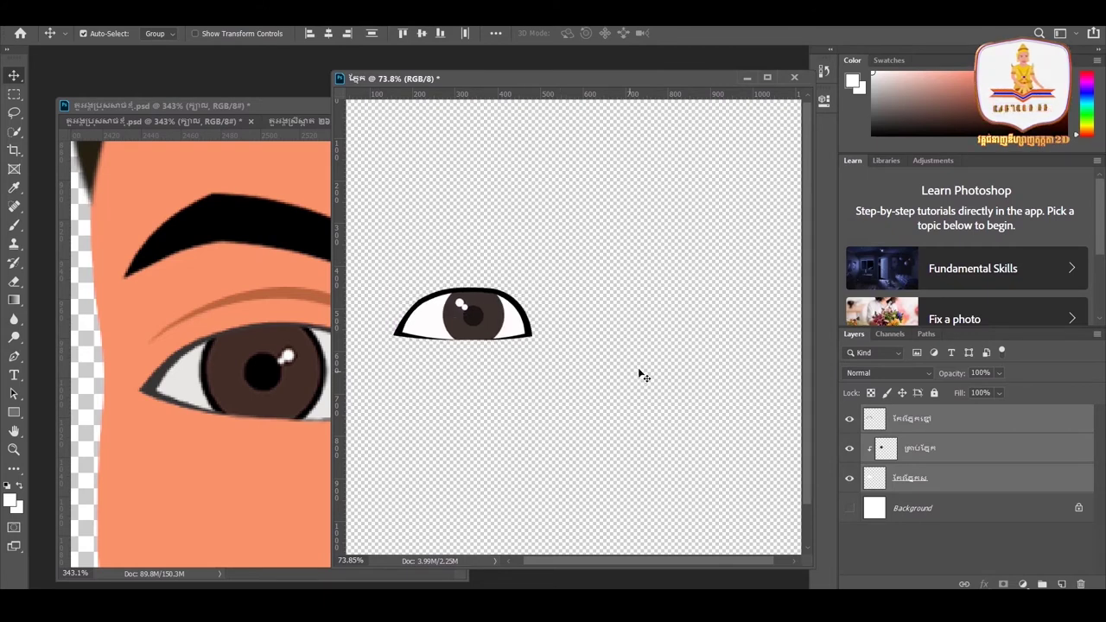
click(631, 378)
click(918, 420)
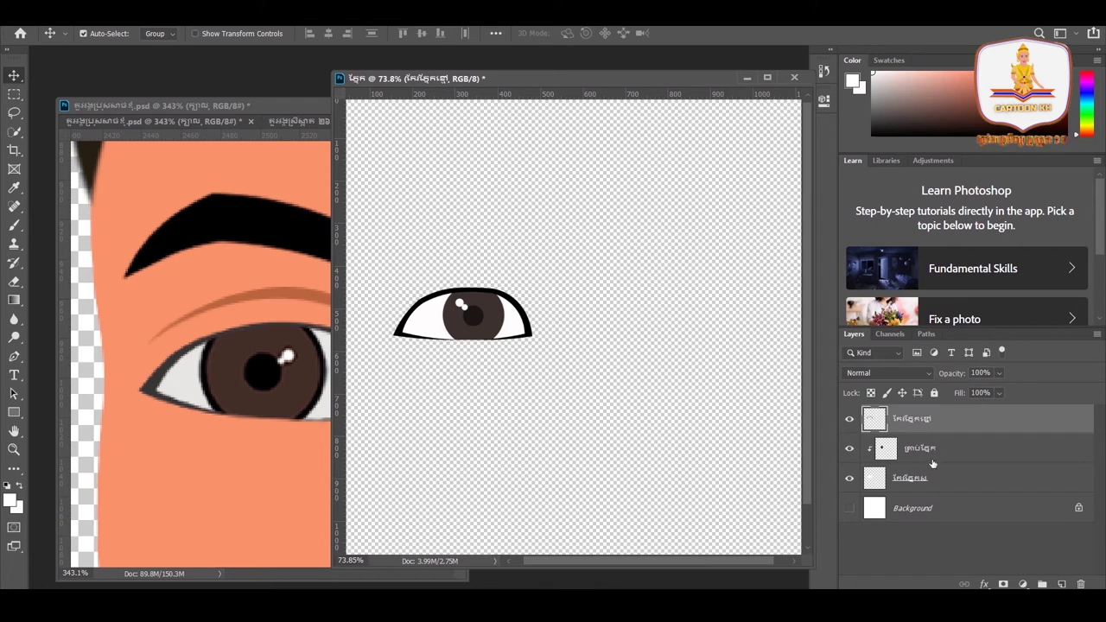
shift+click(968, 481)
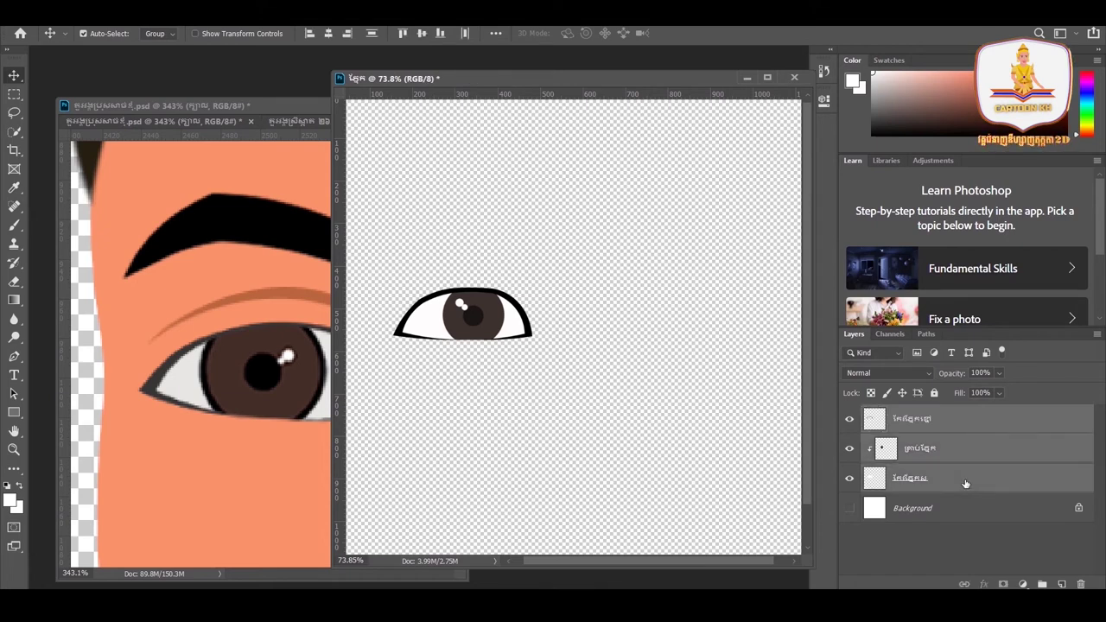
drag(498, 327, 492, 324)
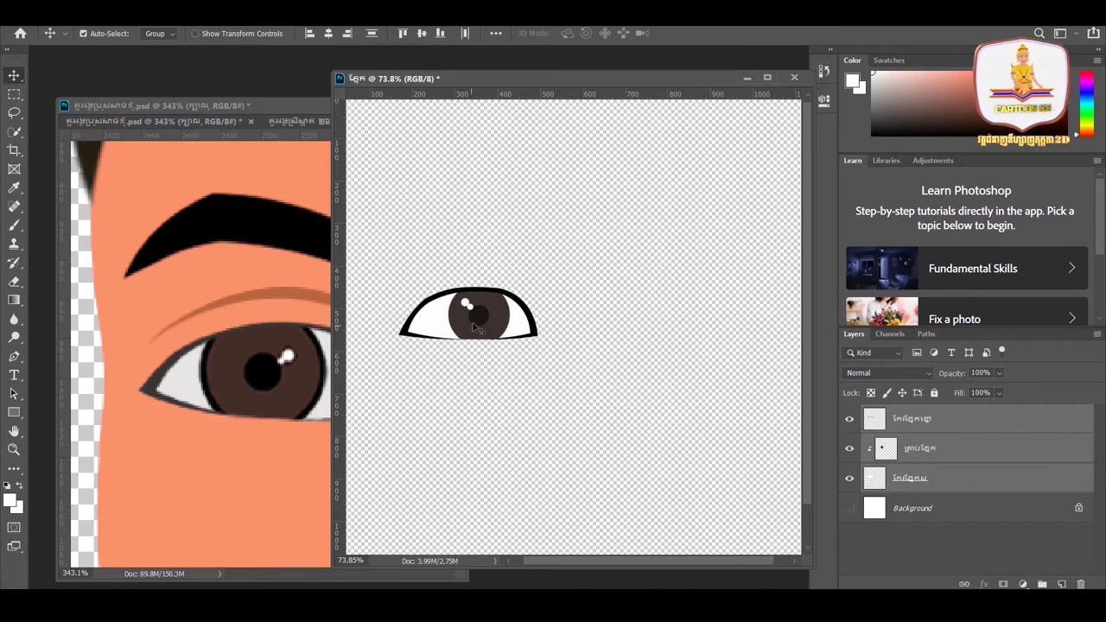
drag(488, 323, 467, 321)
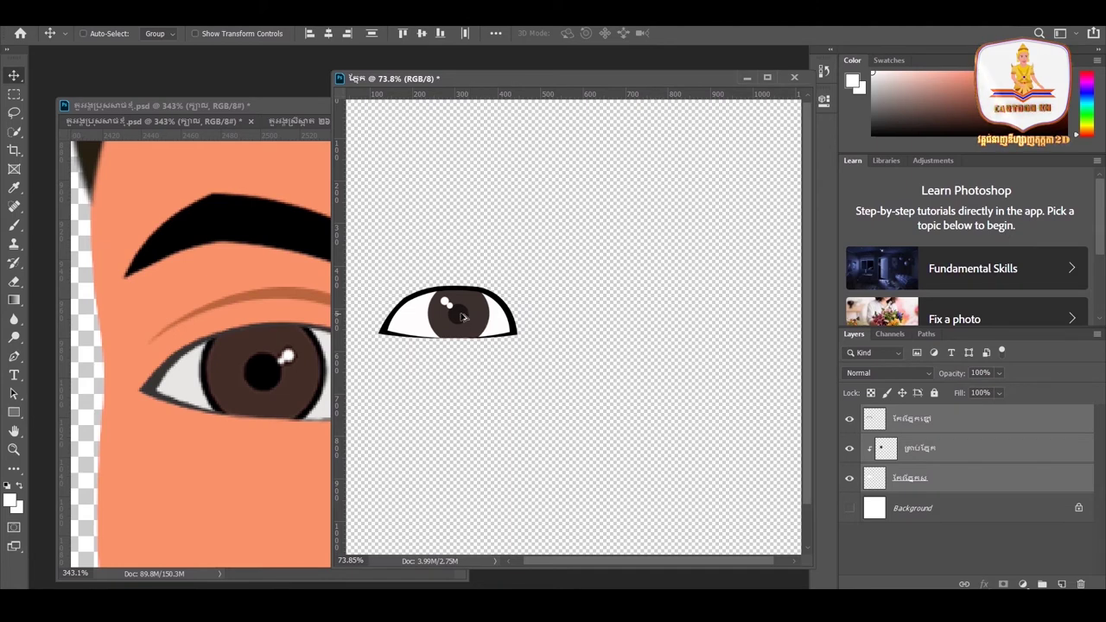
drag(471, 319, 639, 325)
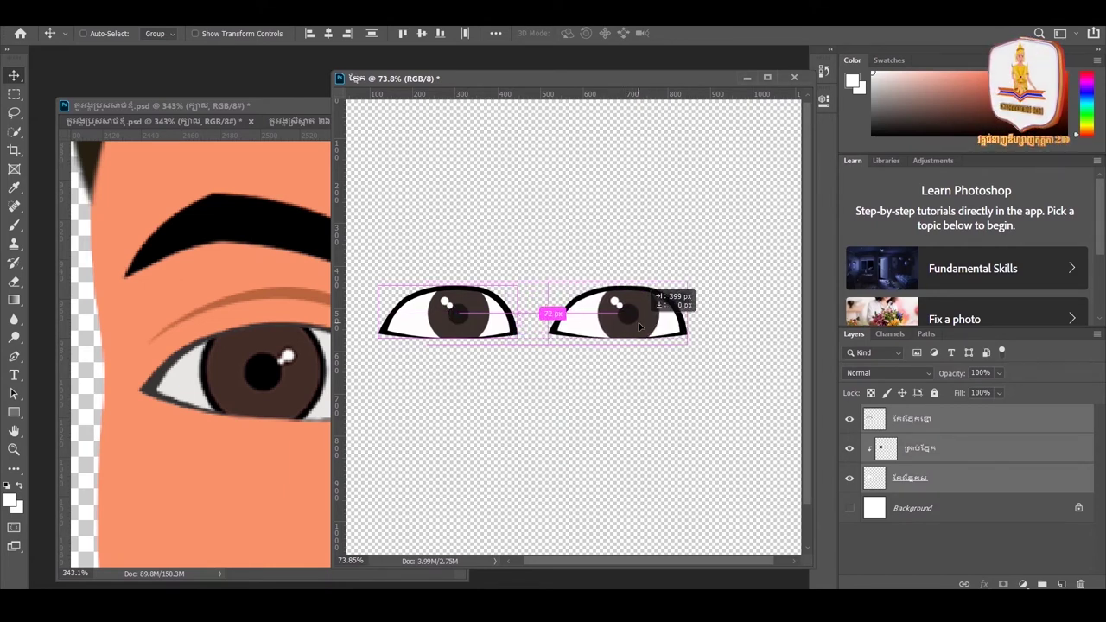
Position the eye copy to the right of the first eye with an even gap
drag(639, 325, 675, 334)
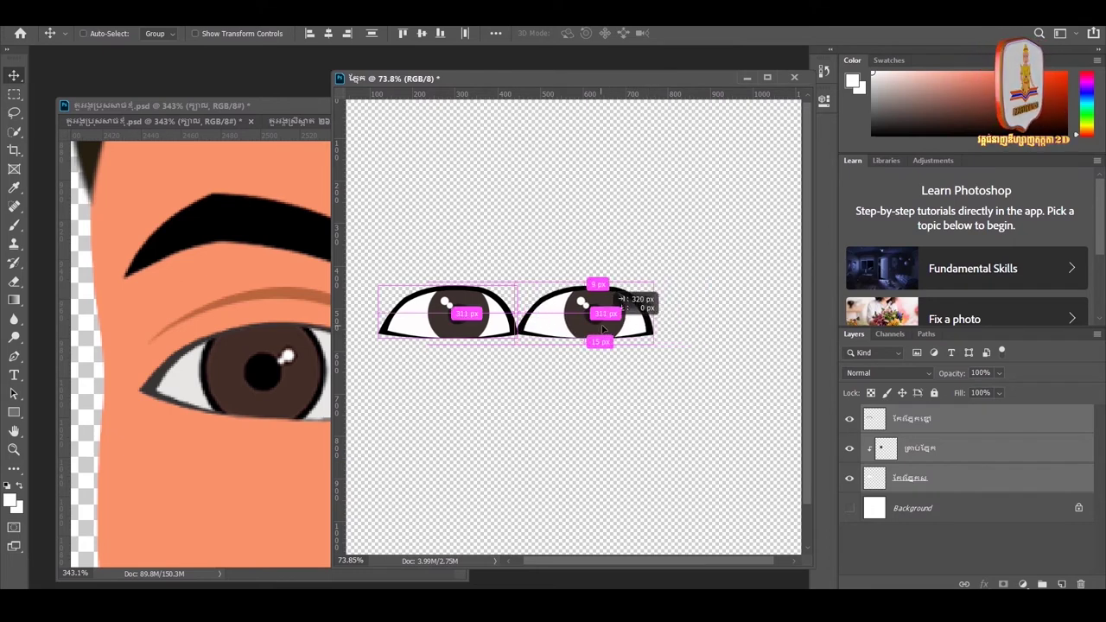
mouse_move(675, 334)
mouse_down()
mouse_move(598, 326)
mouse_move(653, 245)
mouse_up()
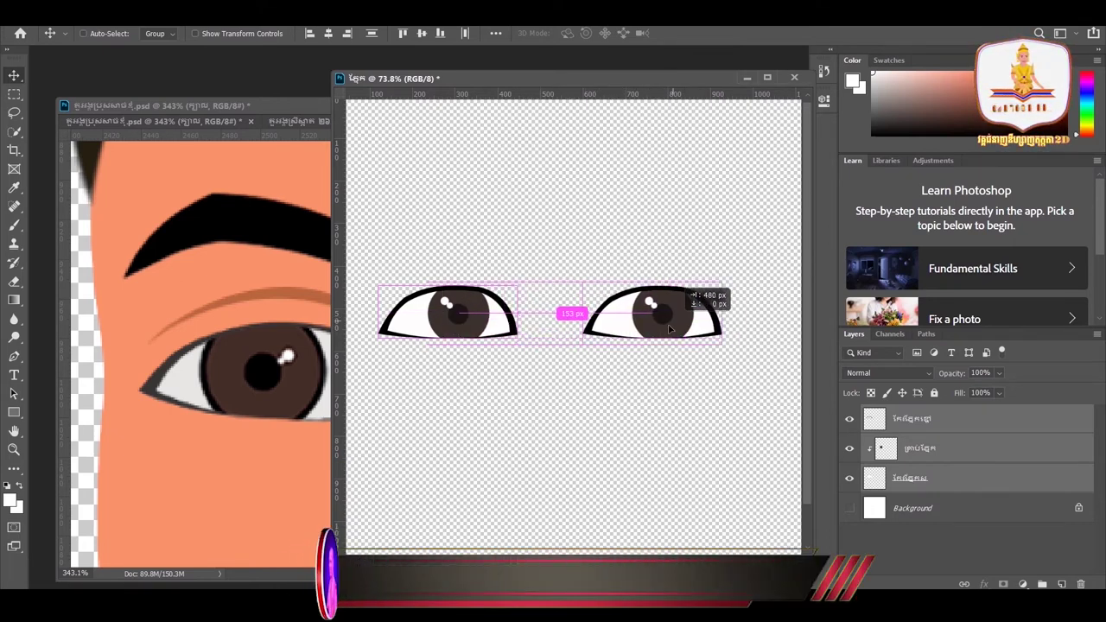
mouse_move(653, 245)
mouse_down()
mouse_move(550, 316)
mouse_move(665, 332)
mouse_up()
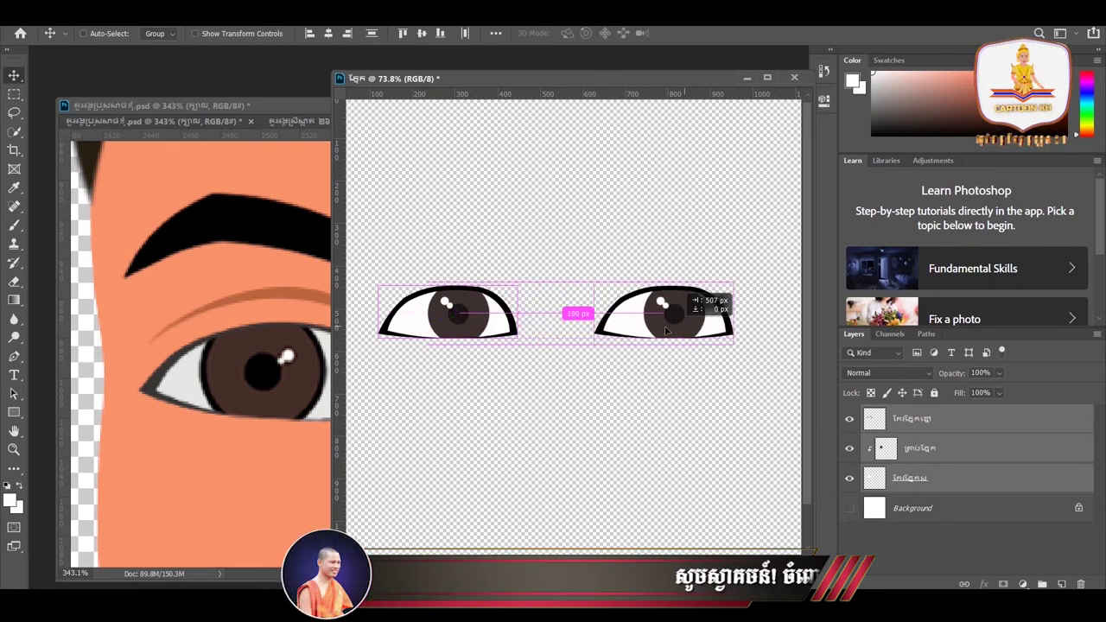
mouse_move(665, 333)
mouse_down()
mouse_move(634, 322)
mouse_move(665, 324)
mouse_up()
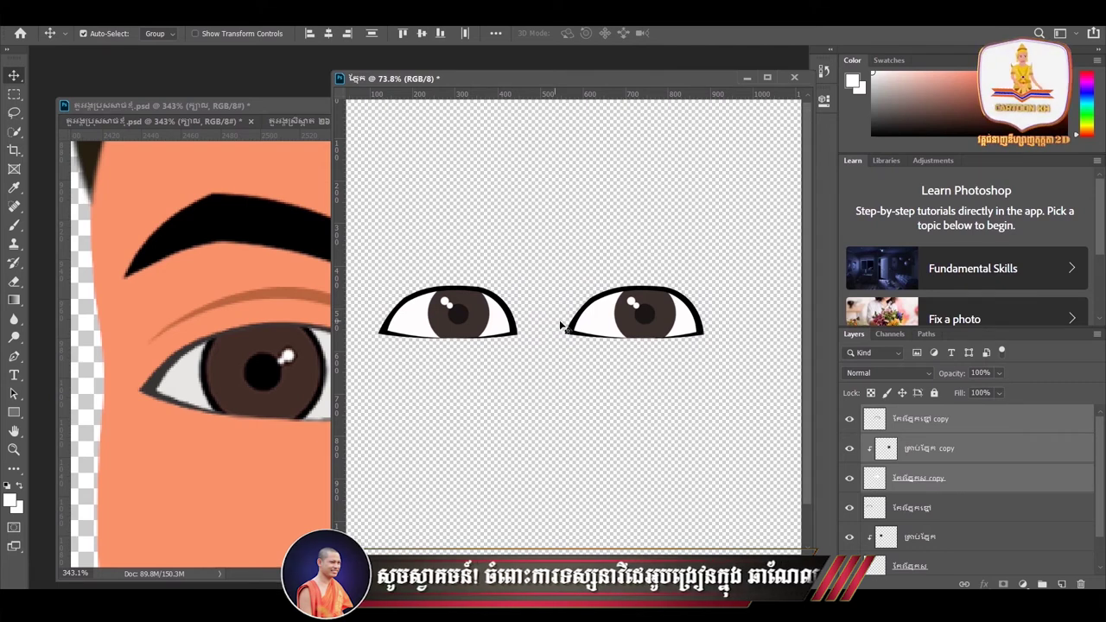
key(ctrl+t)
Flip the right eye horizontally and slide its iris slightly right
right_click(641, 311)
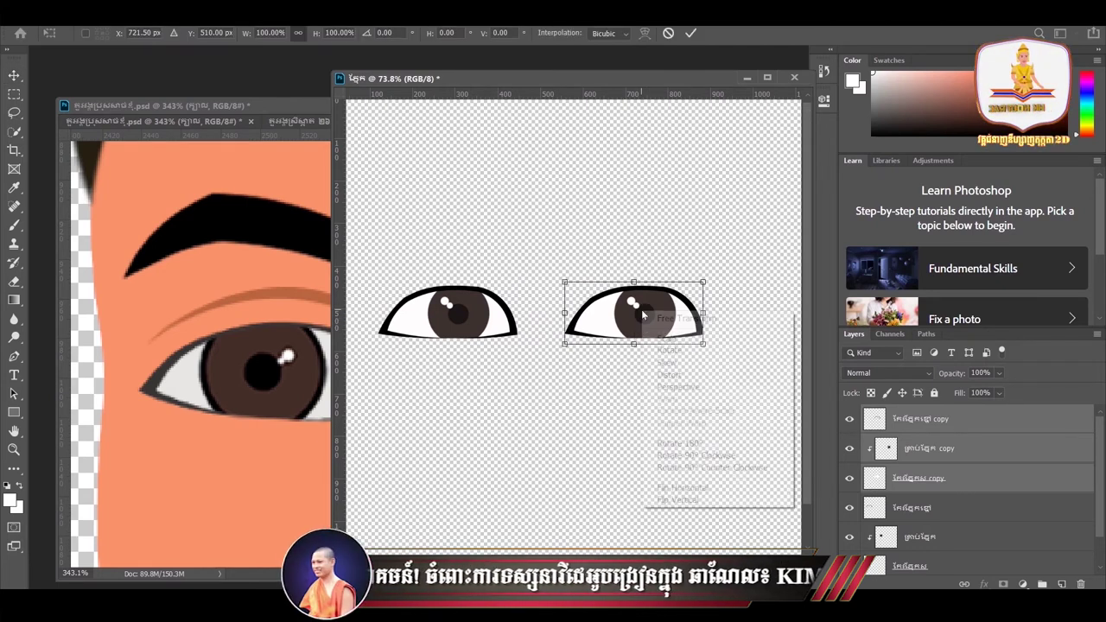
click(704, 489)
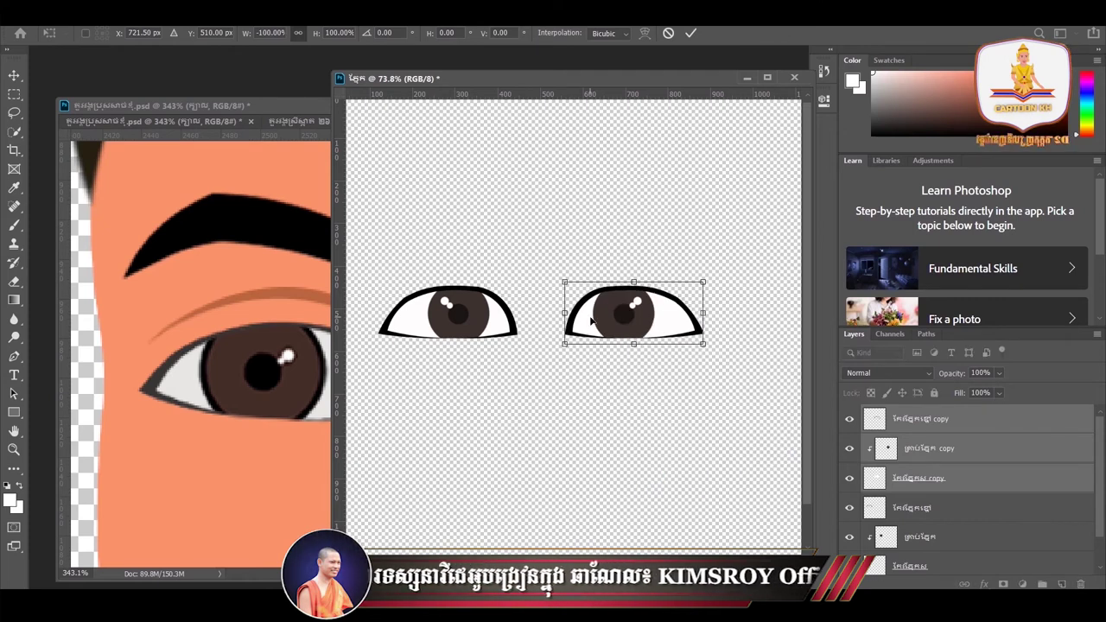
key(Return)
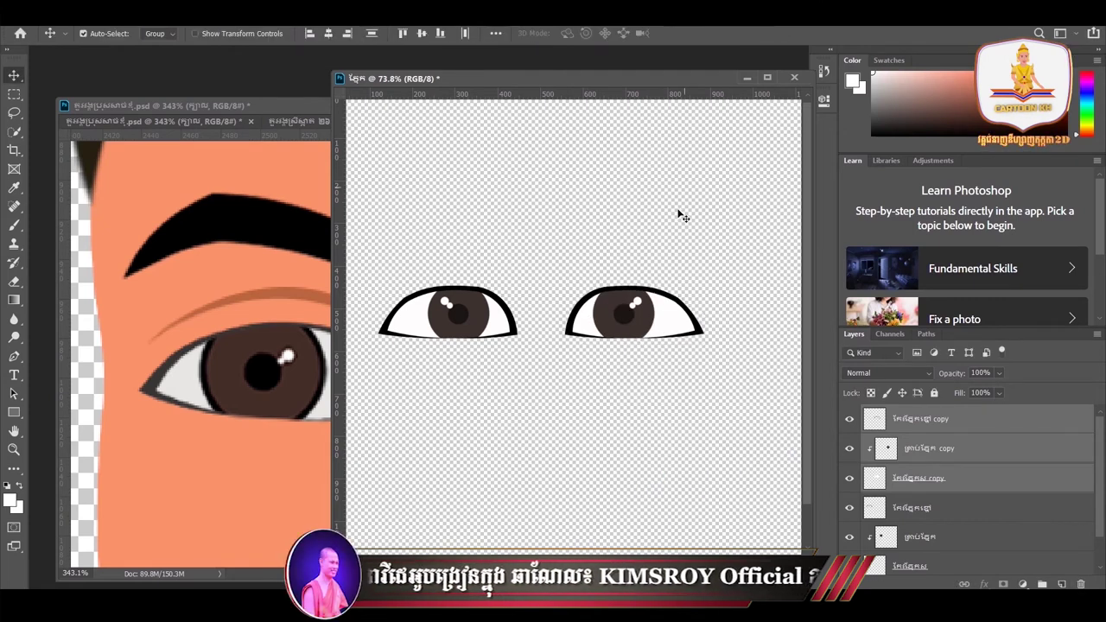
click(625, 320)
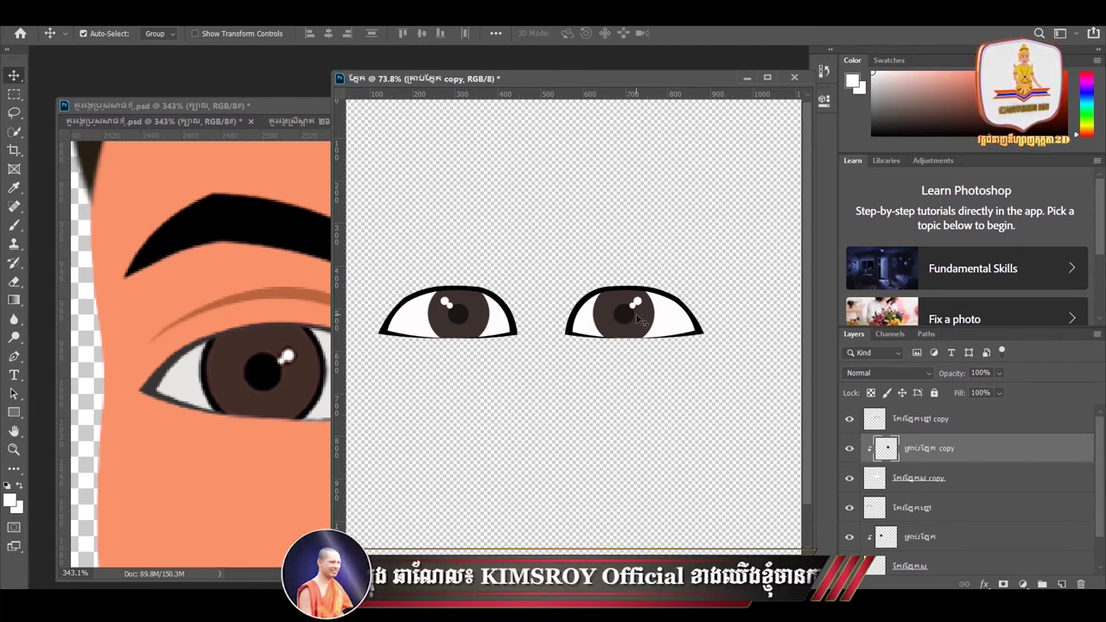
drag(636, 318, 648, 319)
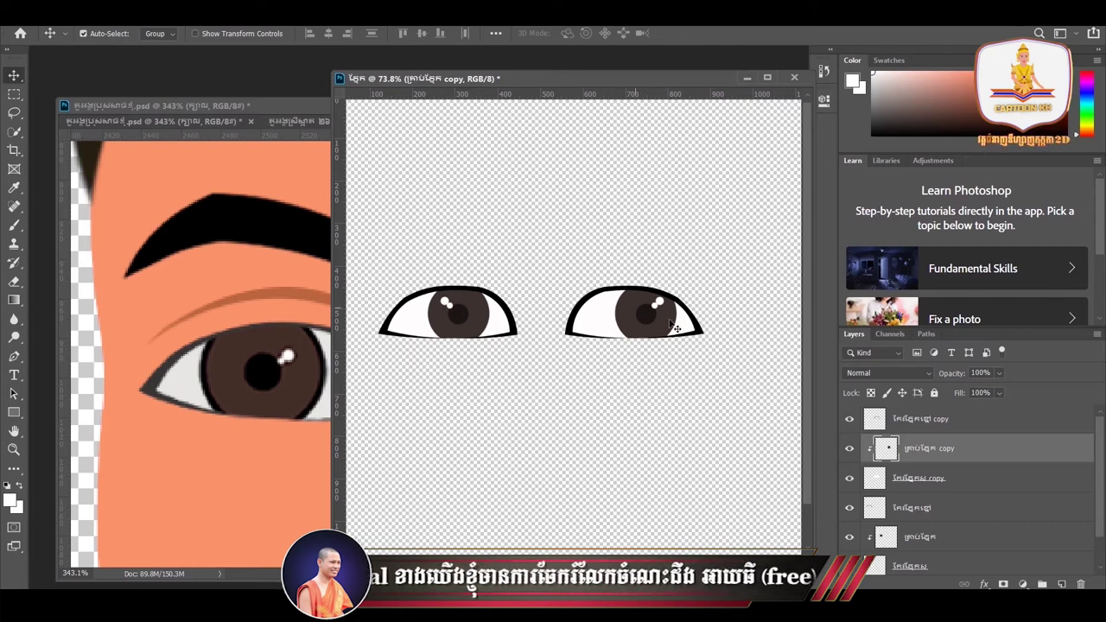
click(640, 314)
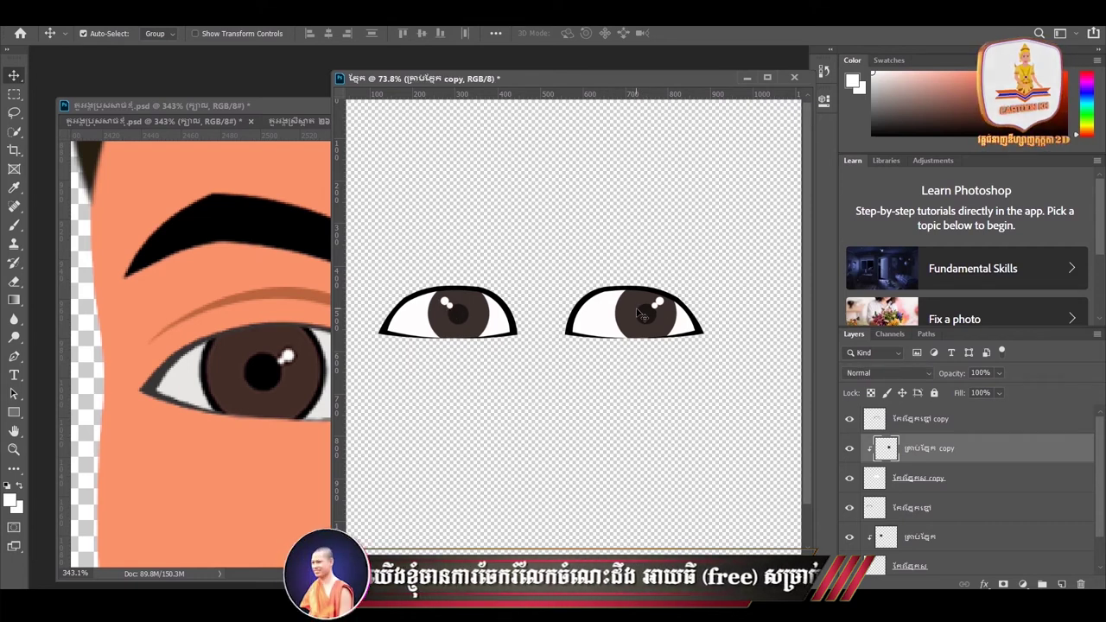
Flip the right iris back so its highlights sit upper-left, then shift both eyes right
key(ctrl+t)
right_click(637, 313)
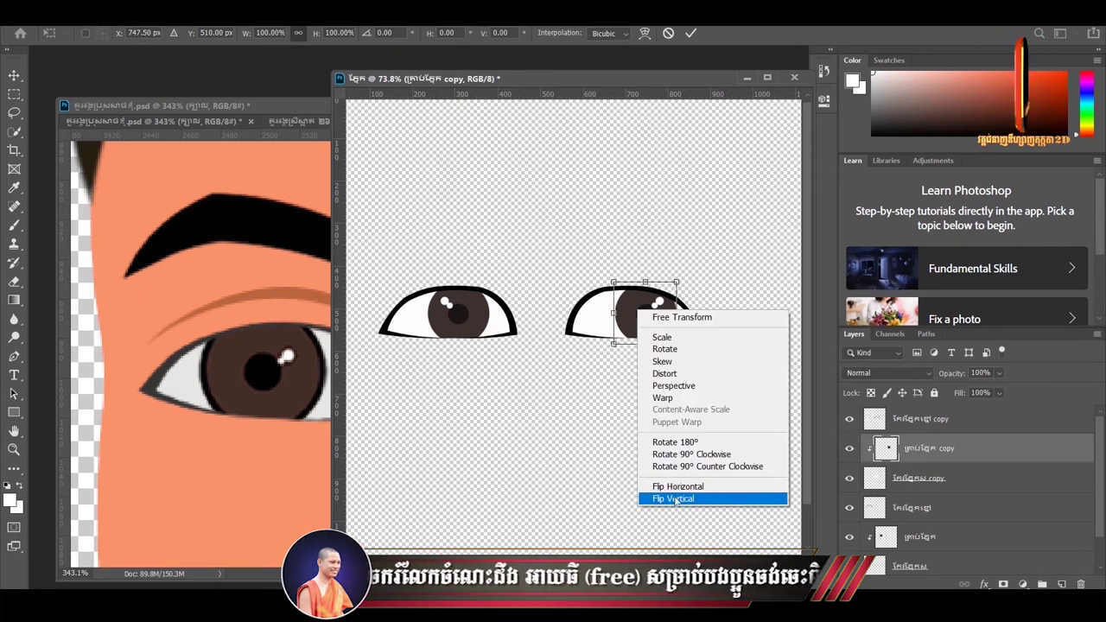
click(709, 489)
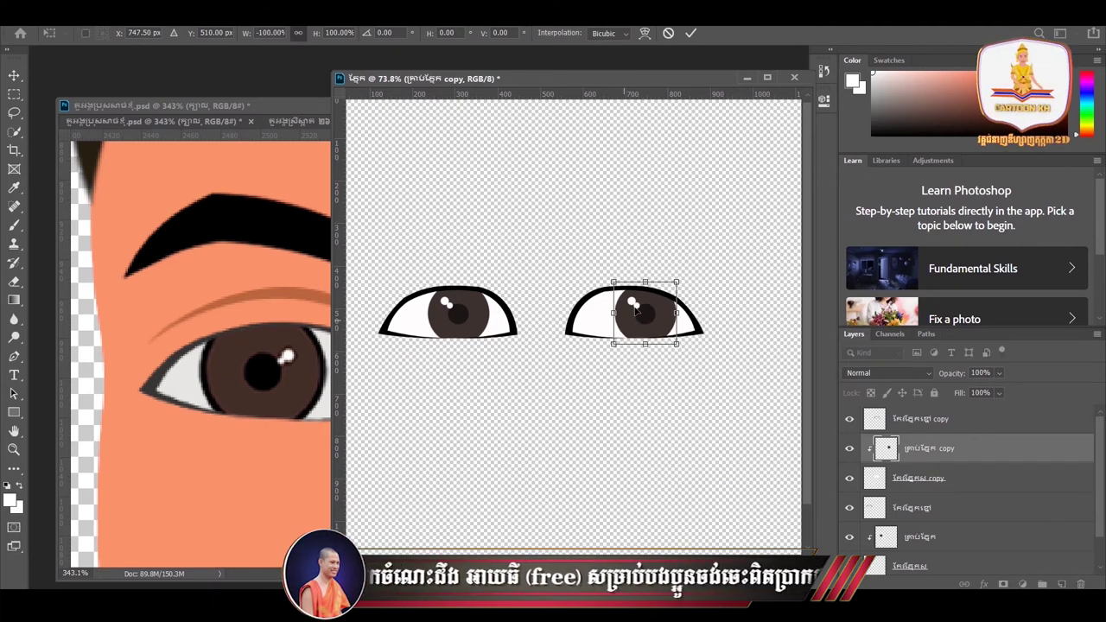
click(691, 34)
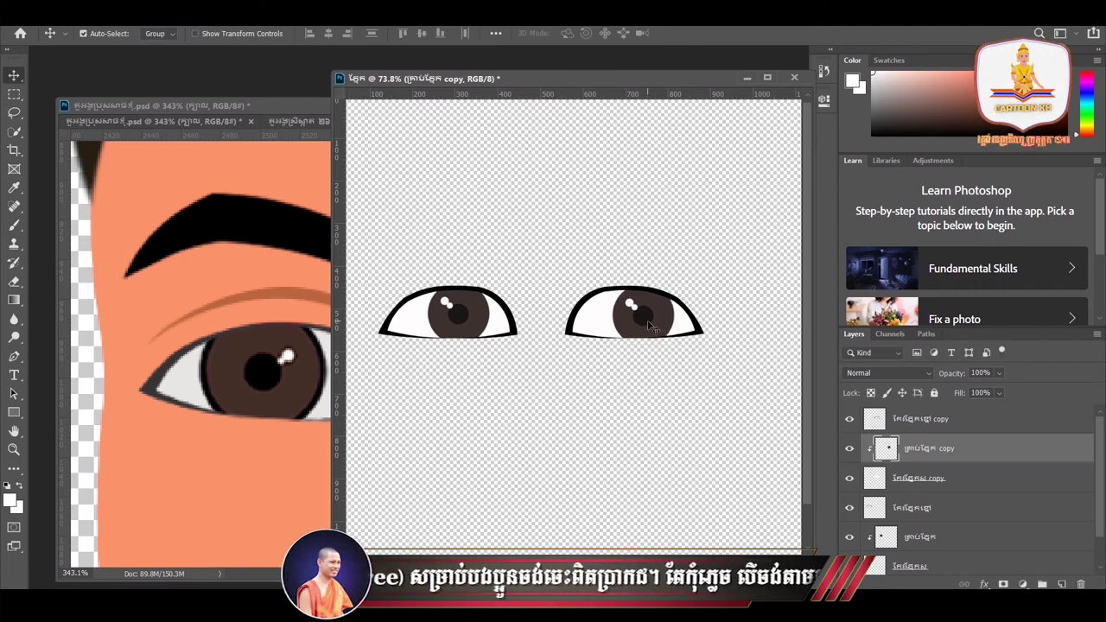
mouse_move(659, 402)
mouse_down()
mouse_move(429, 291)
mouse_move(509, 316)
mouse_up()
scroll(507, 352, down, 3)
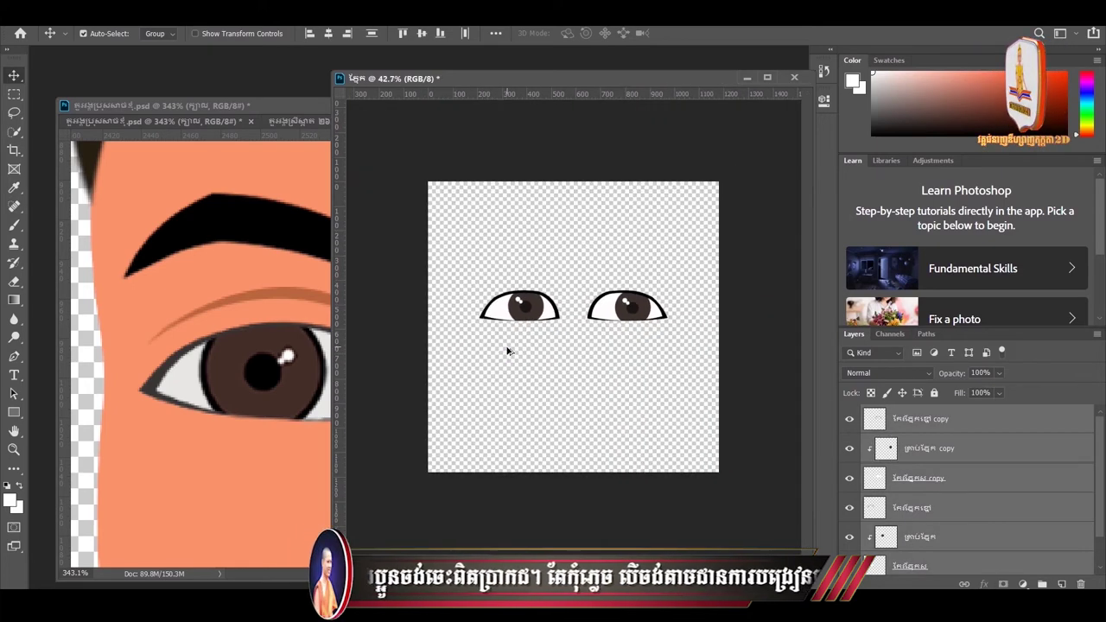
Select both eyes, nudge them down-left, then raise them a few pixels
scroll(535, 352, down, 1)
scroll(570, 350, up, 1)
scroll(577, 348, up, 1)
drag(680, 371, 452, 234)
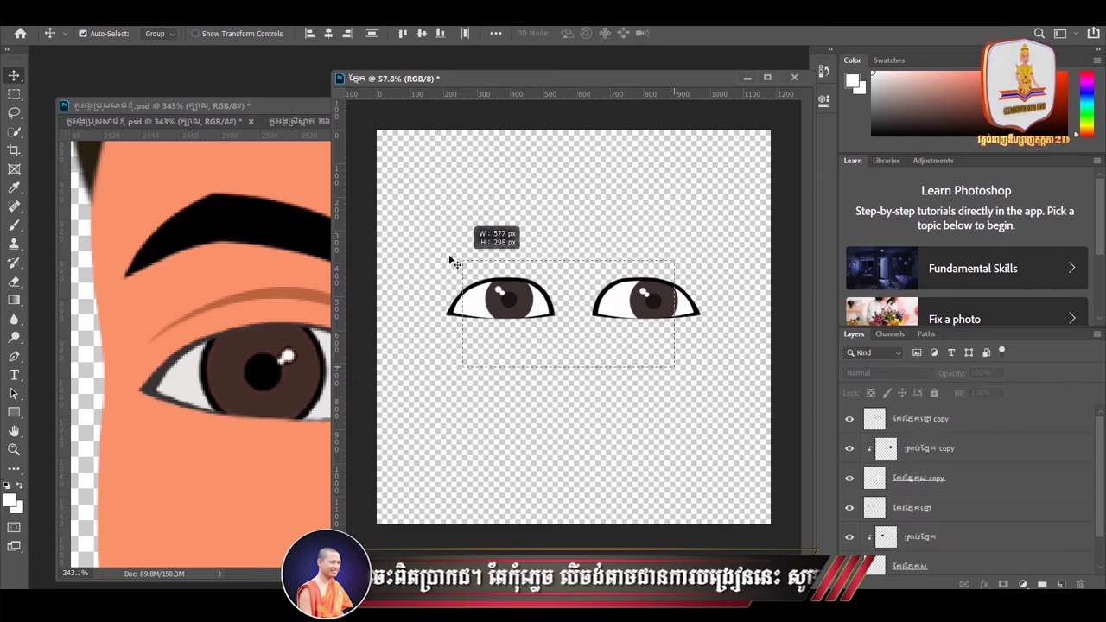
drag(501, 298, 495, 313)
click(648, 318)
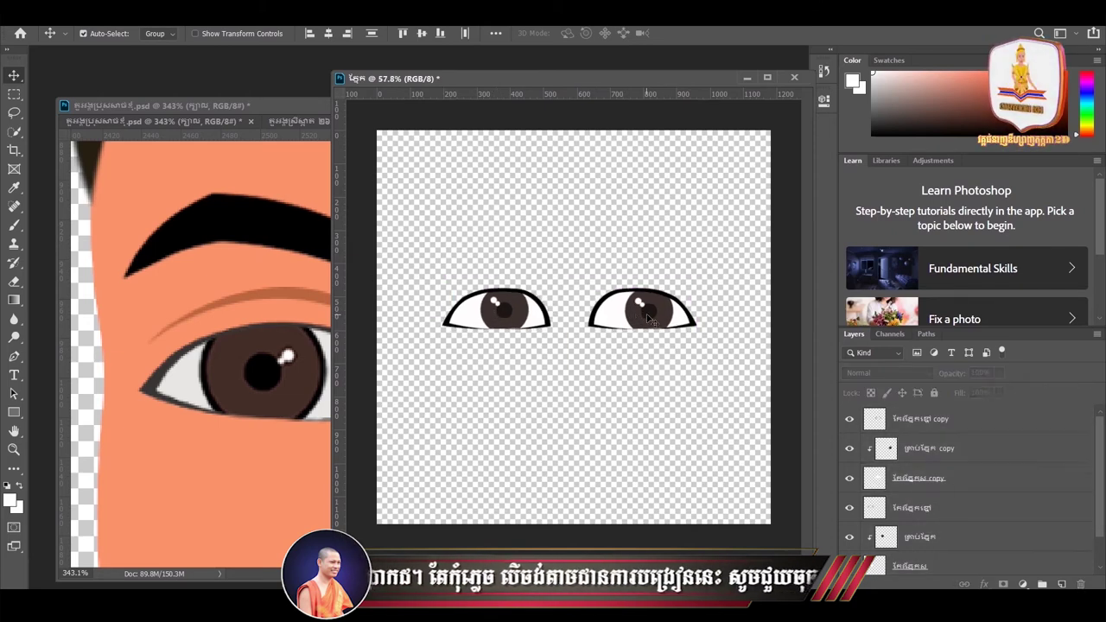
mouse_move(705, 365)
mouse_down()
mouse_move(516, 293)
mouse_move(523, 306)
mouse_up()
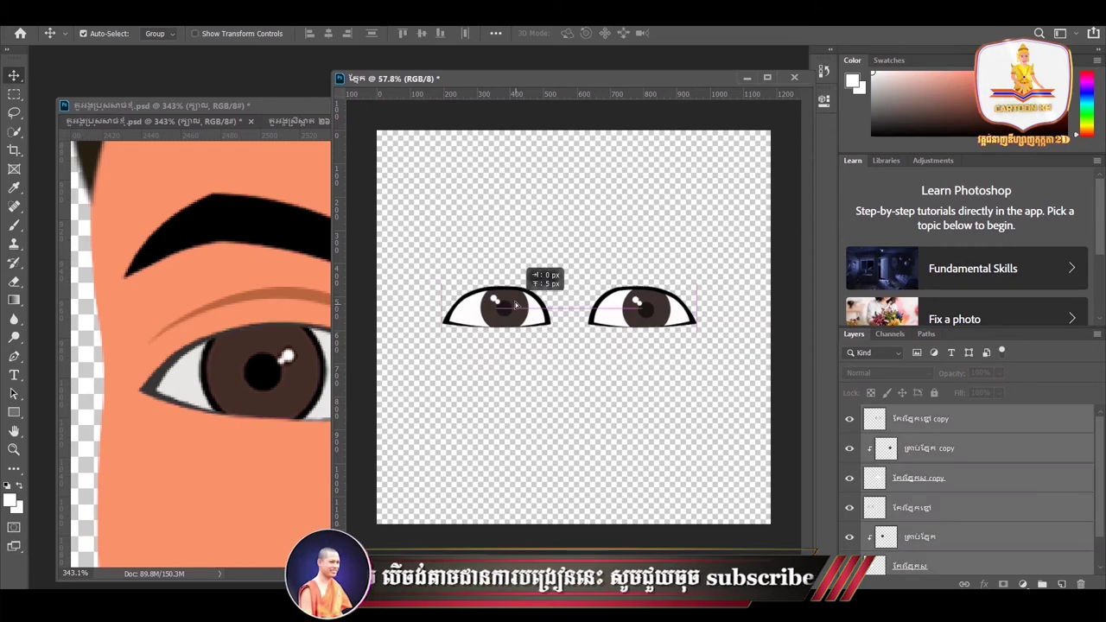
mouse_move(486, 288)
mouse_down()
mouse_move(531, 282)
mouse_move(506, 307)
mouse_move(521, 317)
mouse_up()
click(719, 354)
click(522, 310)
Move both eyes left and up, then settle them across the upper-middle of the canvas
drag(606, 73, 710, 92)
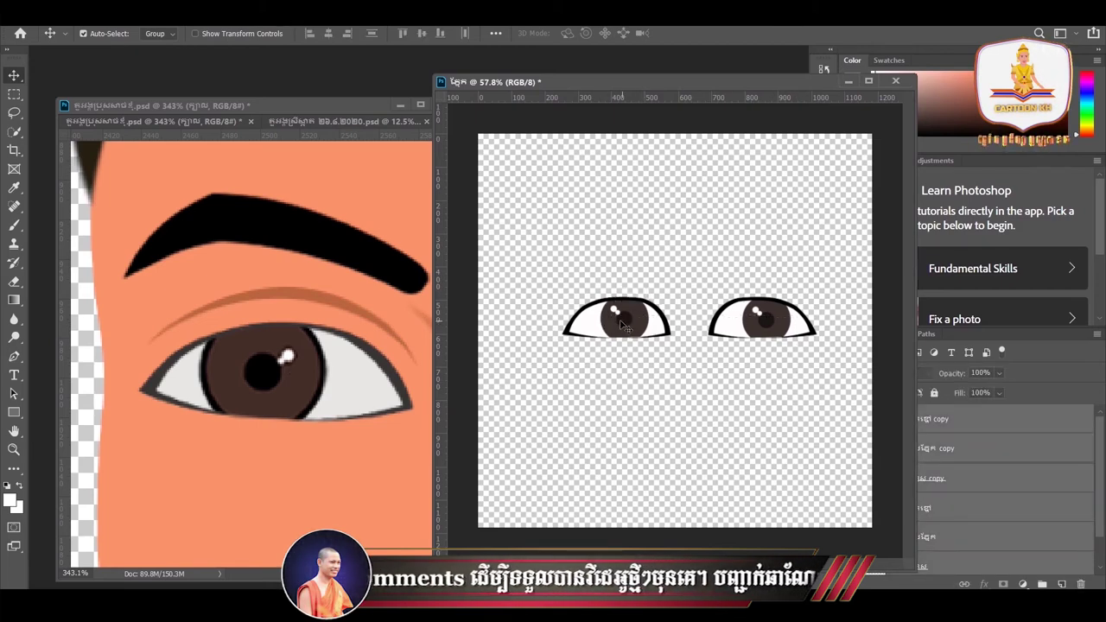
drag(622, 324, 582, 324)
mouse_move(782, 383)
mouse_down()
mouse_move(681, 300)
mouse_move(723, 324)
mouse_up()
mouse_move(801, 383)
mouse_down()
mouse_move(590, 319)
mouse_move(607, 312)
mouse_up()
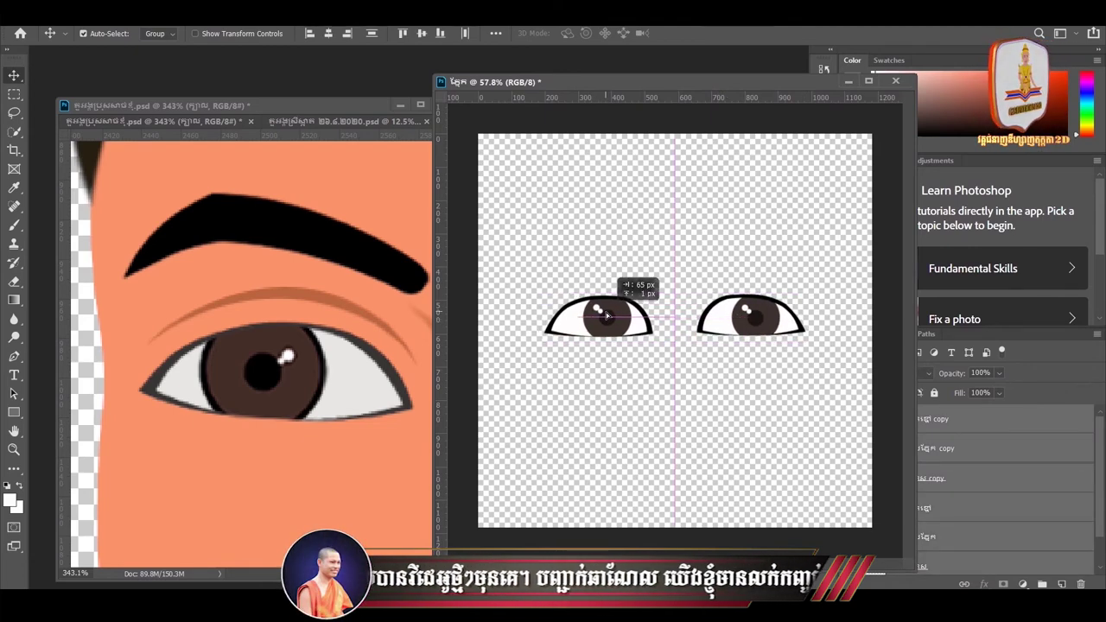
mouse_move(803, 363)
mouse_down()
mouse_move(615, 295)
mouse_move(611, 313)
mouse_move(607, 278)
mouse_up()
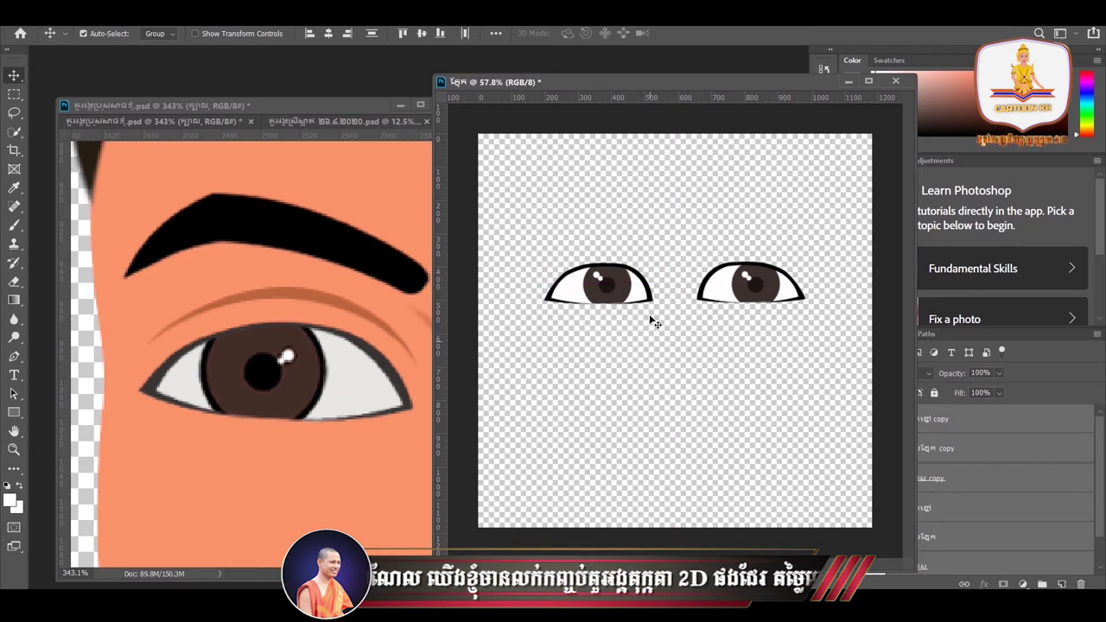
drag(645, 86, 665, 90)
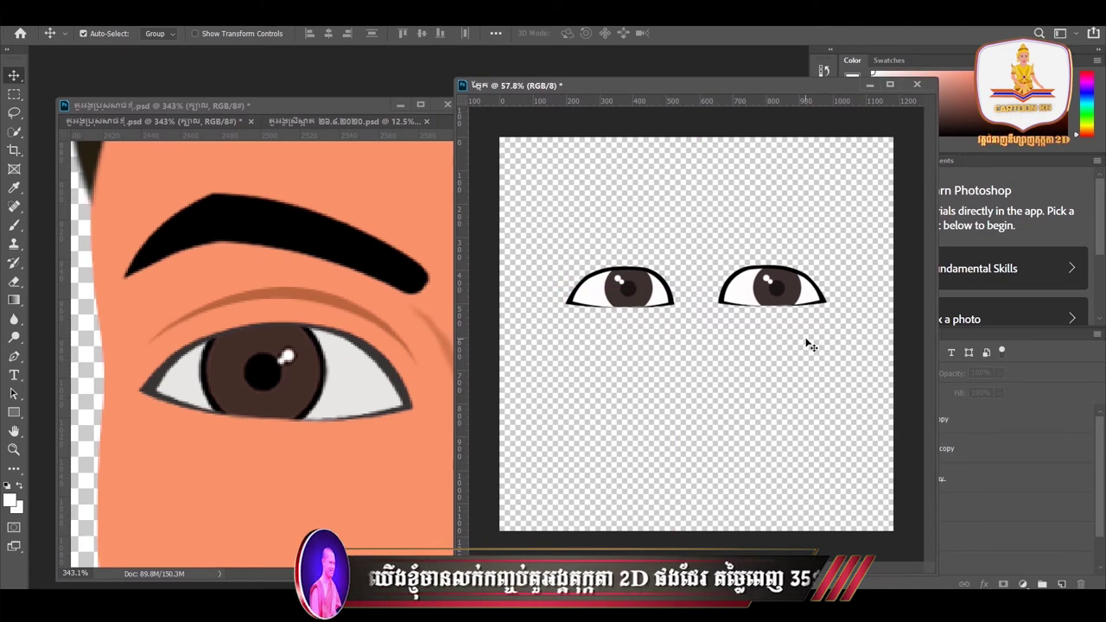
drag(629, 288, 639, 298)
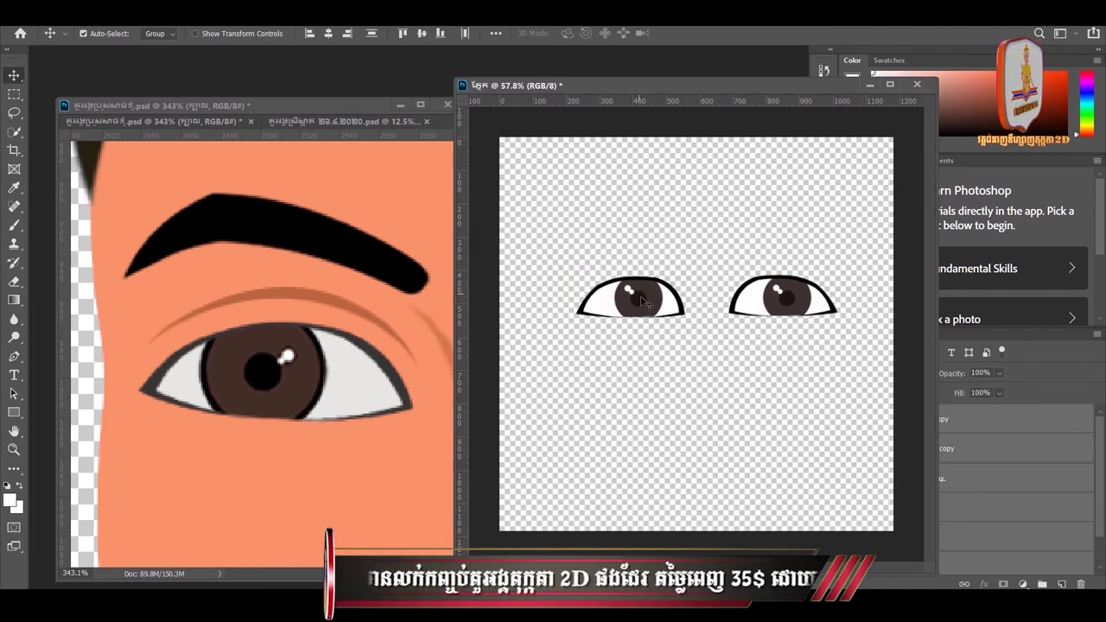
drag(641, 297, 637, 294)
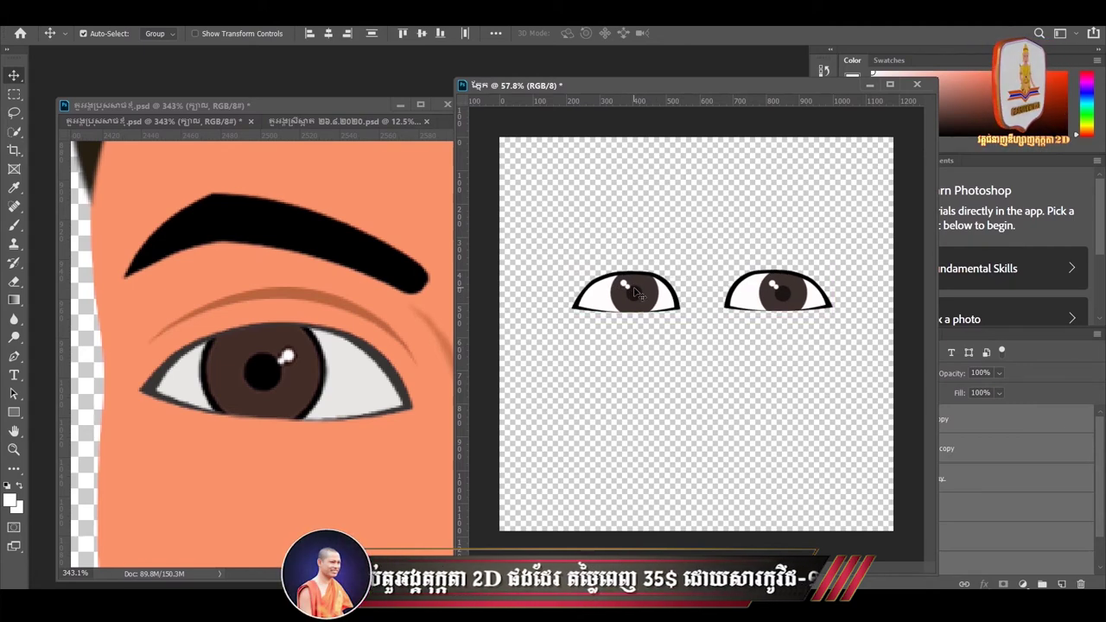
drag(641, 297, 643, 296)
click(821, 354)
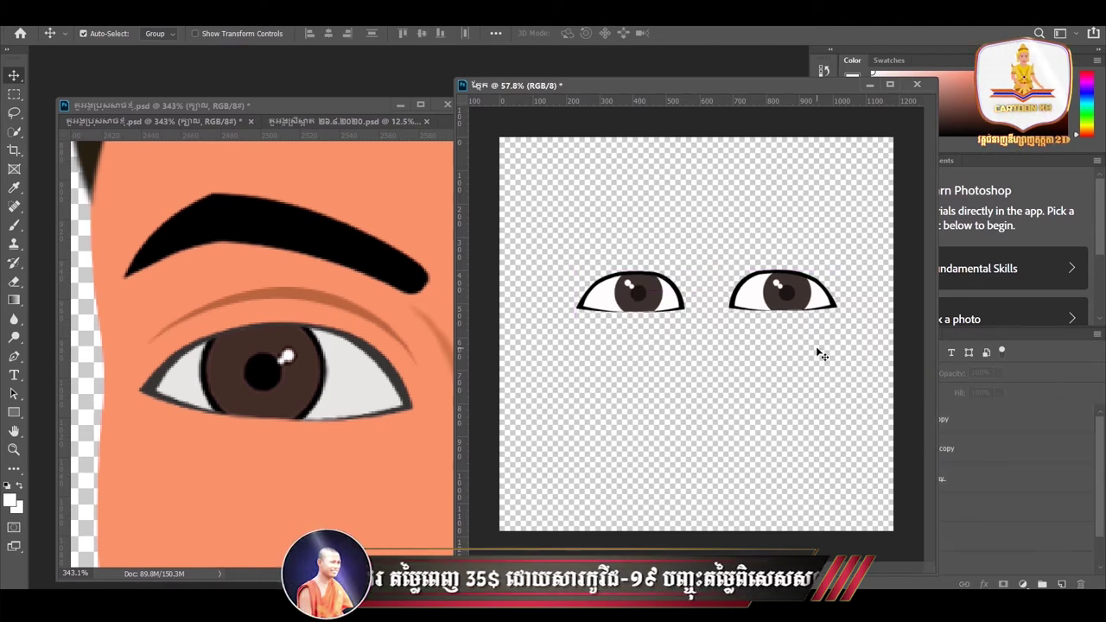
click(340, 258)
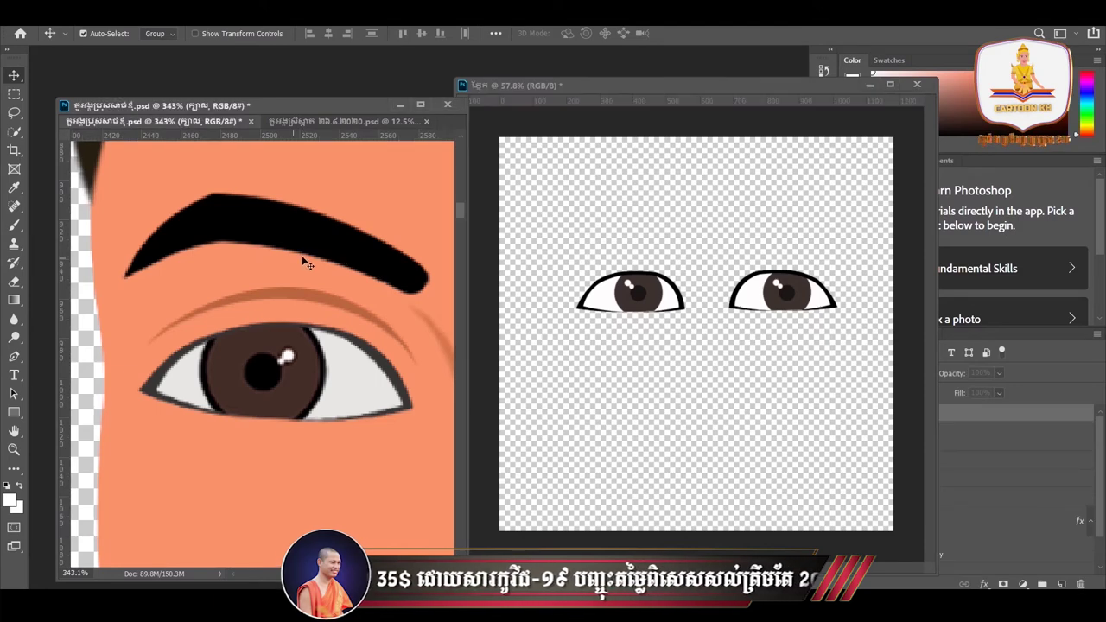
scroll(307, 257, up, 2)
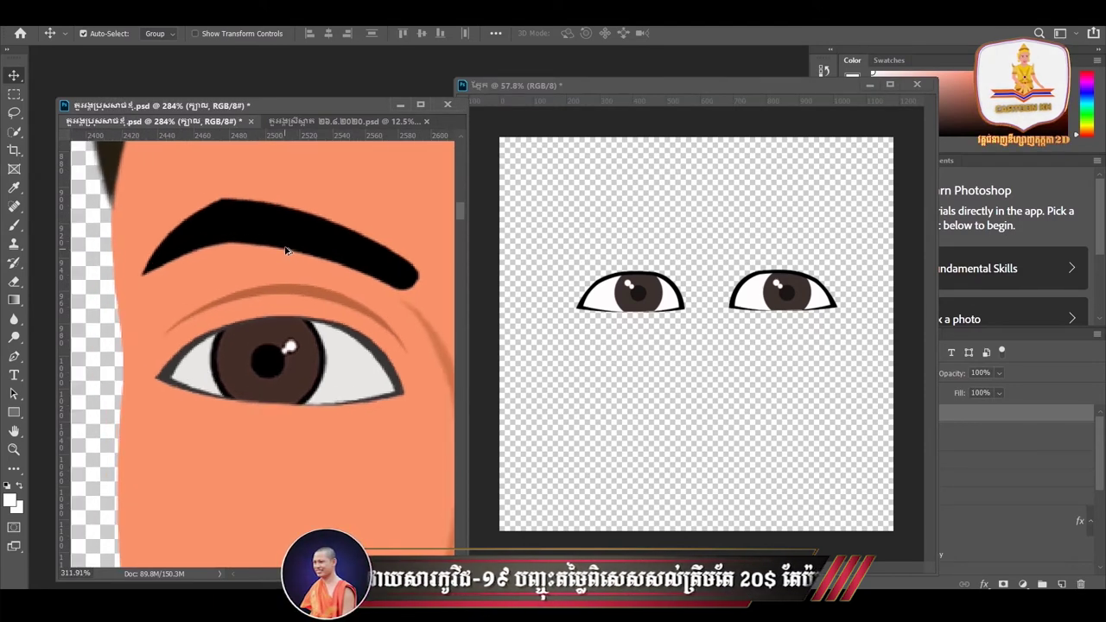
scroll(326, 244, down, 1)
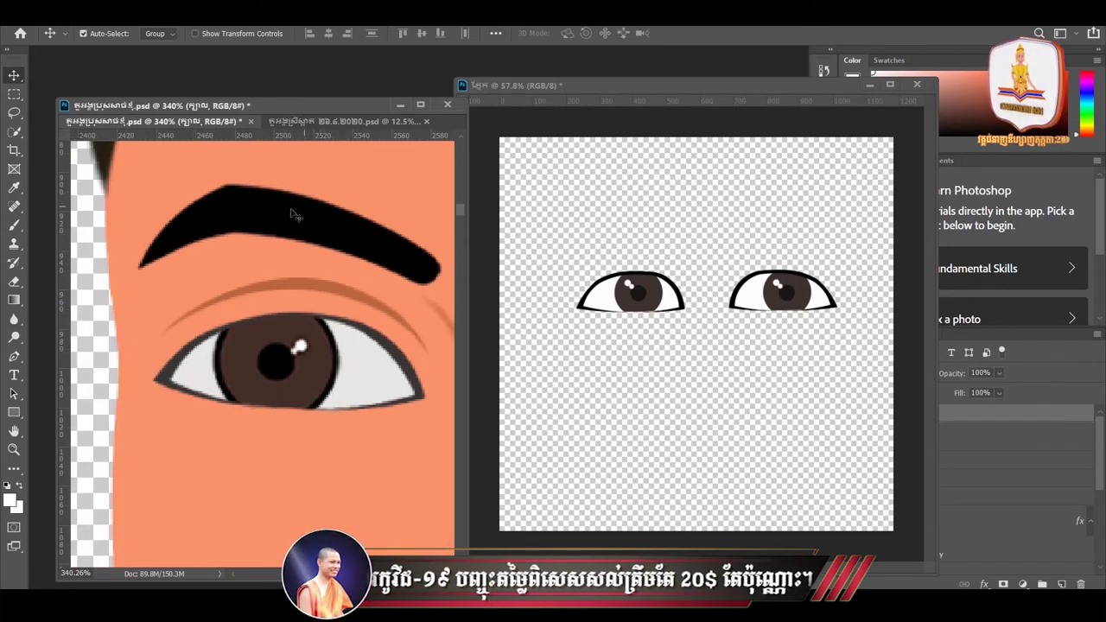
click(337, 121)
scroll(267, 216, up, 2)
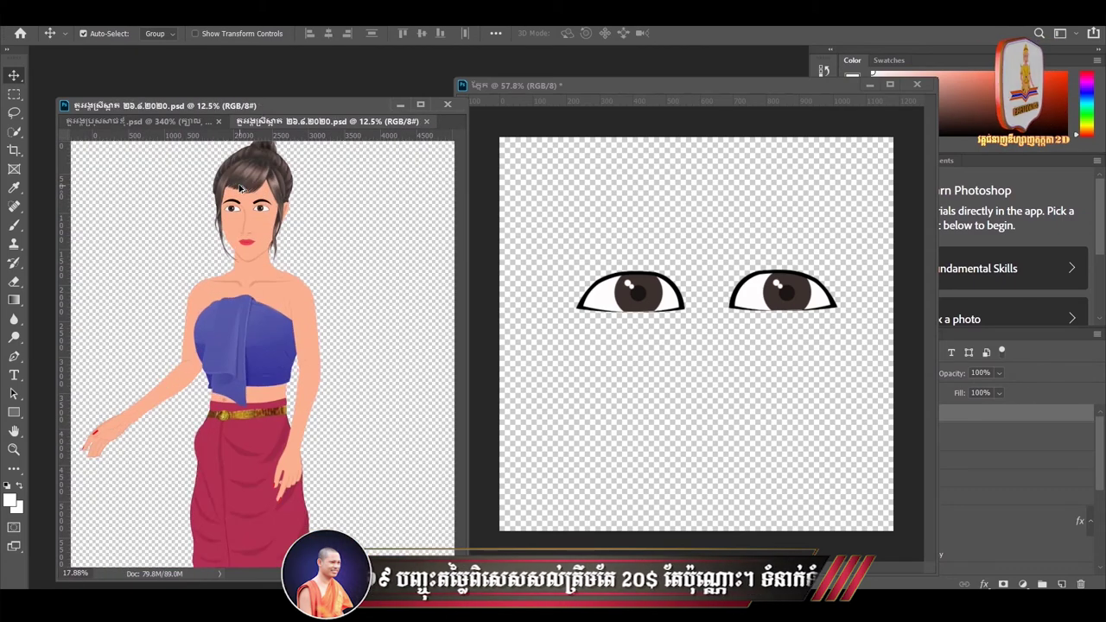
scroll(260, 211, up, 2)
scroll(252, 205, up, 3)
scroll(246, 200, up, 3)
scroll(242, 221, up, 1)
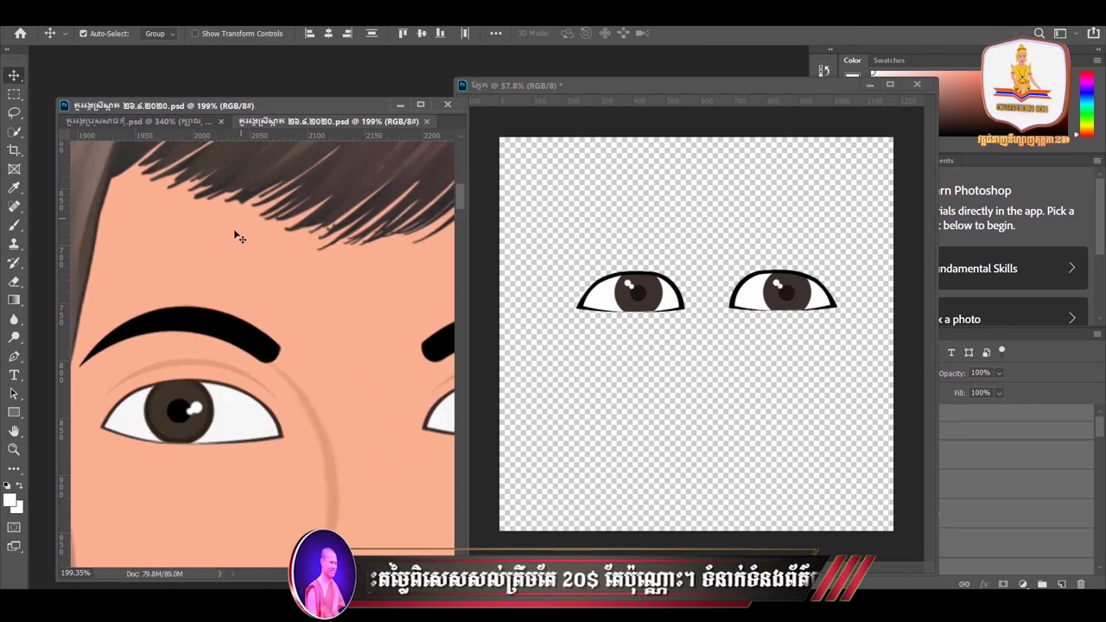
scroll(236, 242, down, 2)
scroll(251, 260, up, 1)
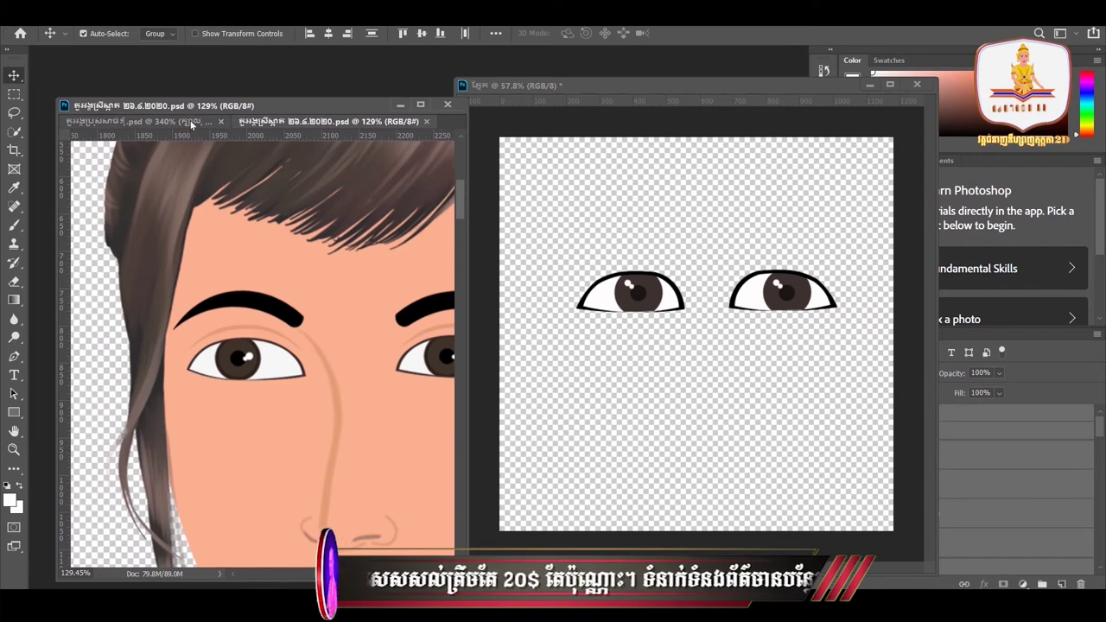
click(138, 121)
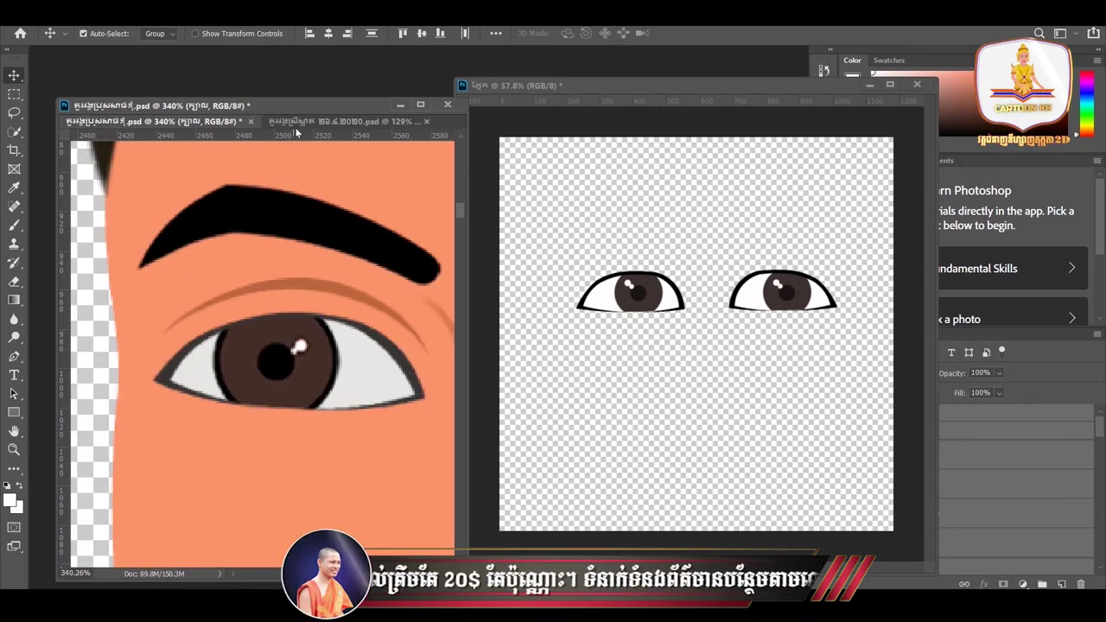
key(ctrl+Tab)
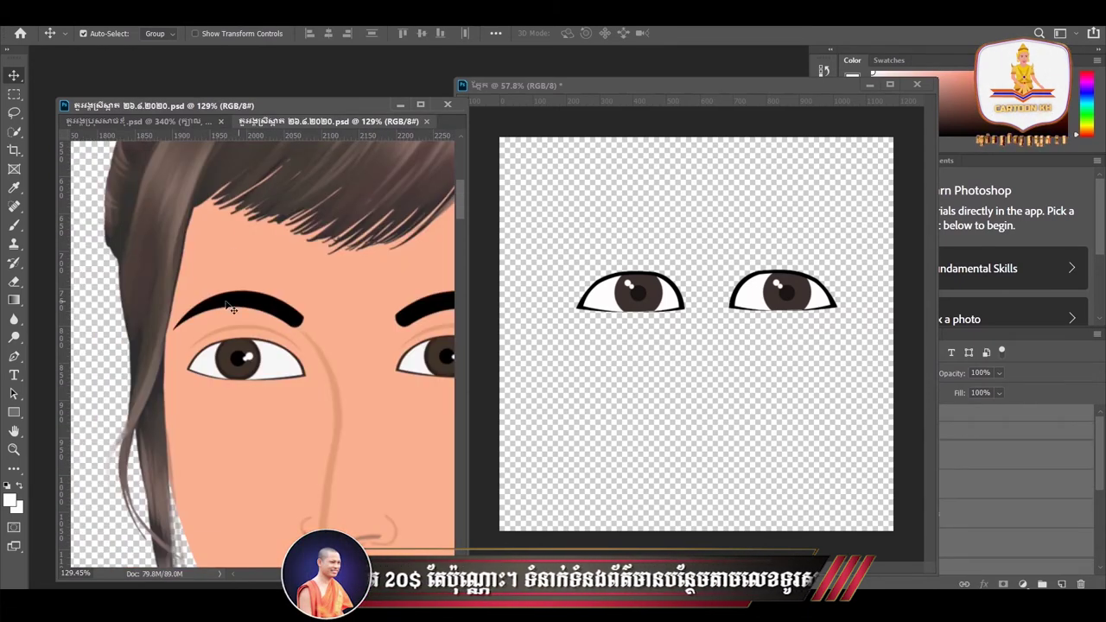
click(182, 337)
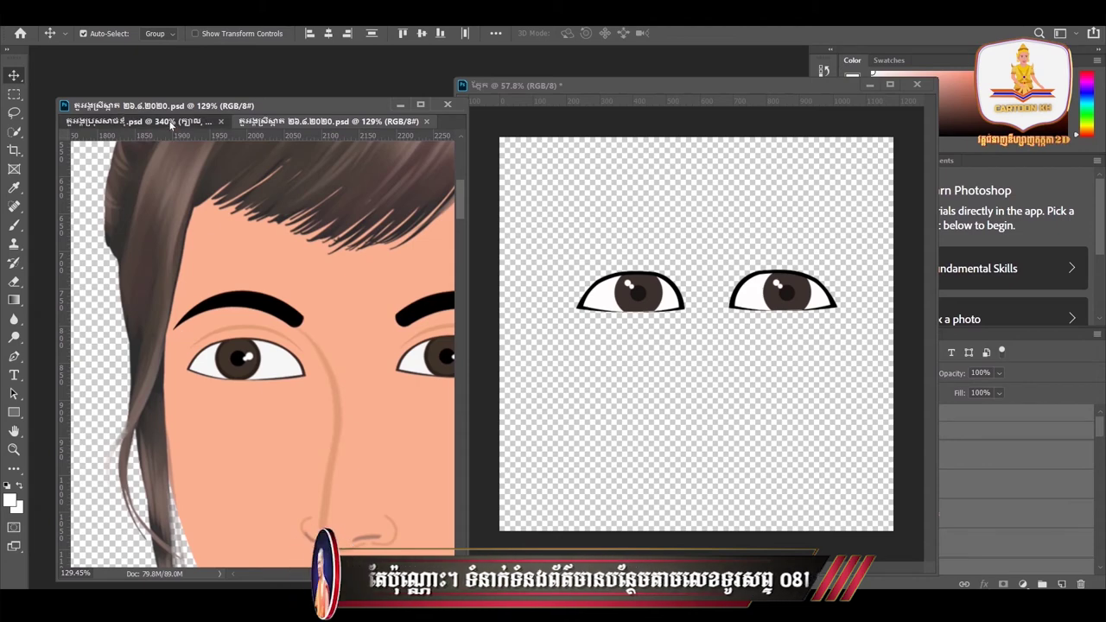
click(173, 121)
scroll(273, 212, down, 1)
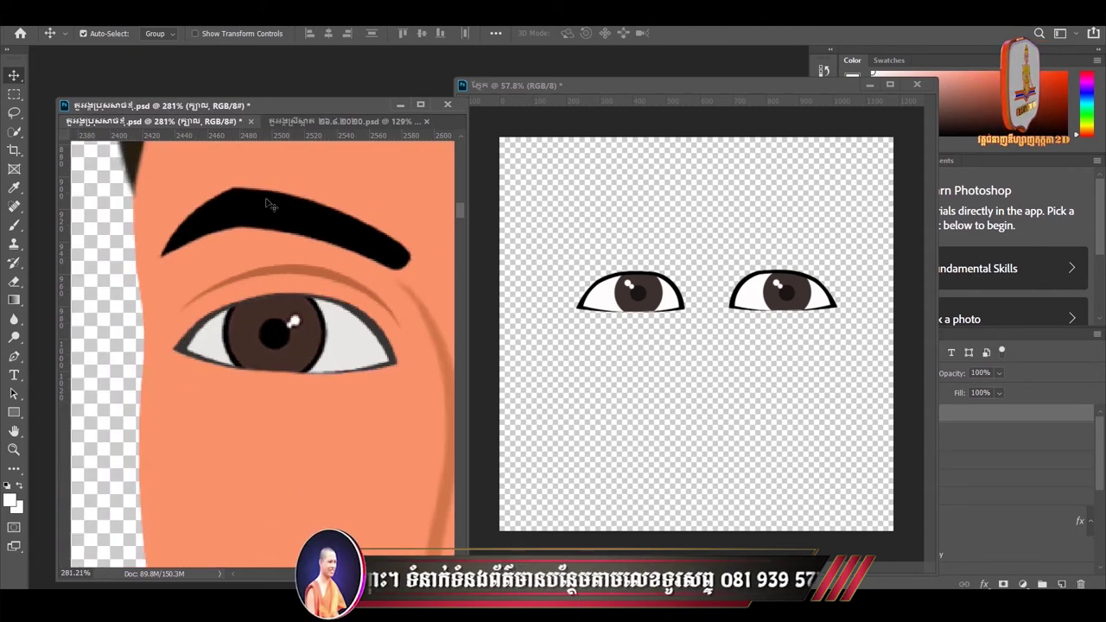
scroll(279, 215, down, 1)
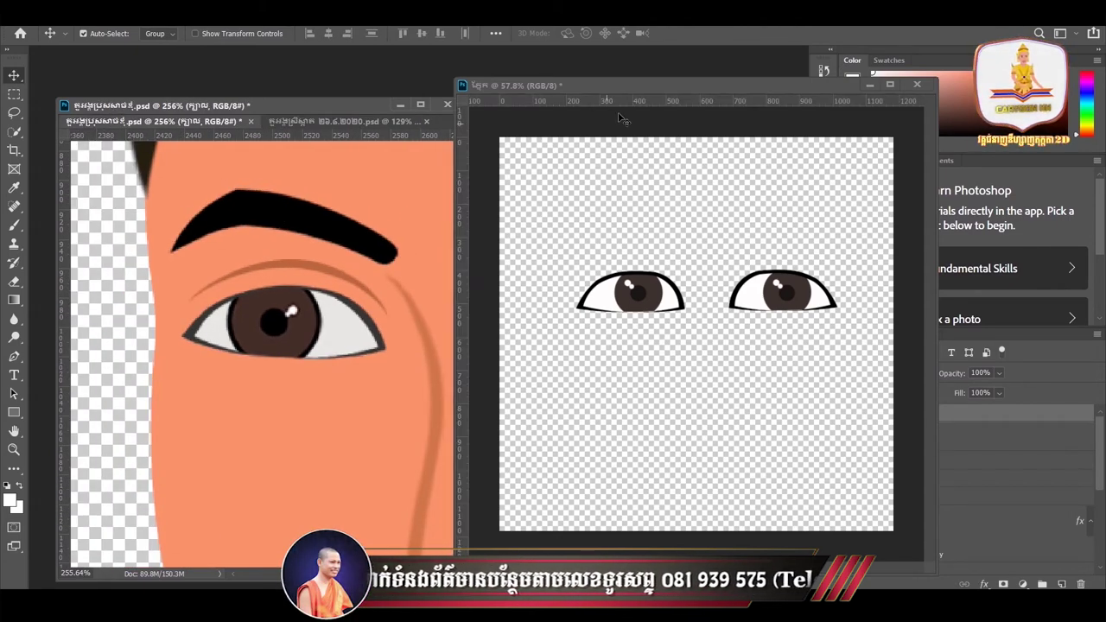
drag(632, 92, 576, 94)
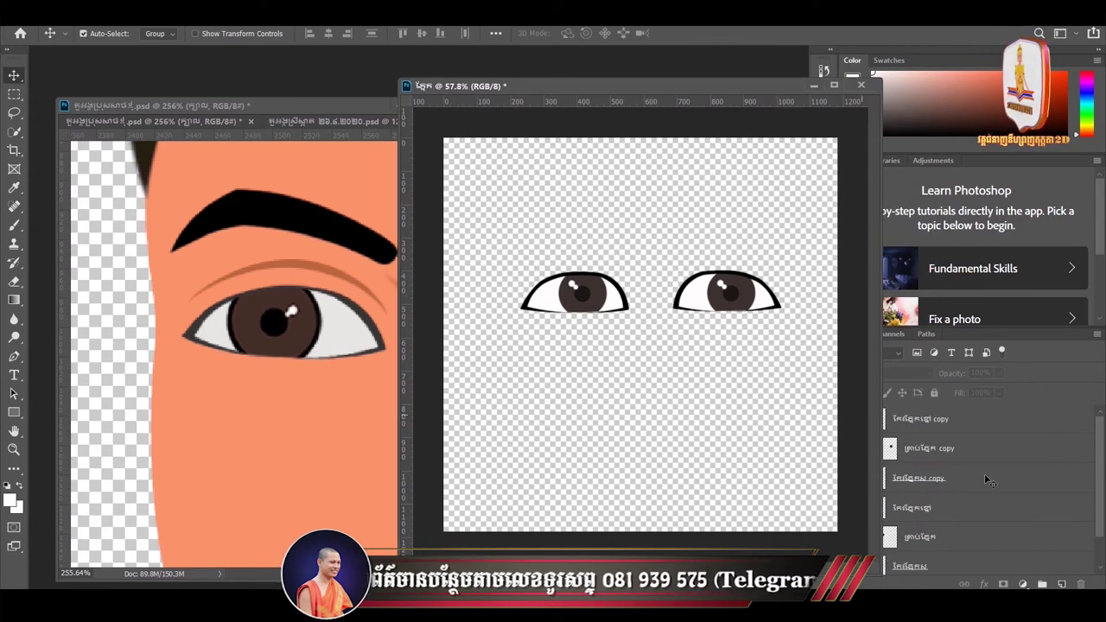
Add a new empty layer for the eyebrow and choose the Pen Tool
click(1061, 585)
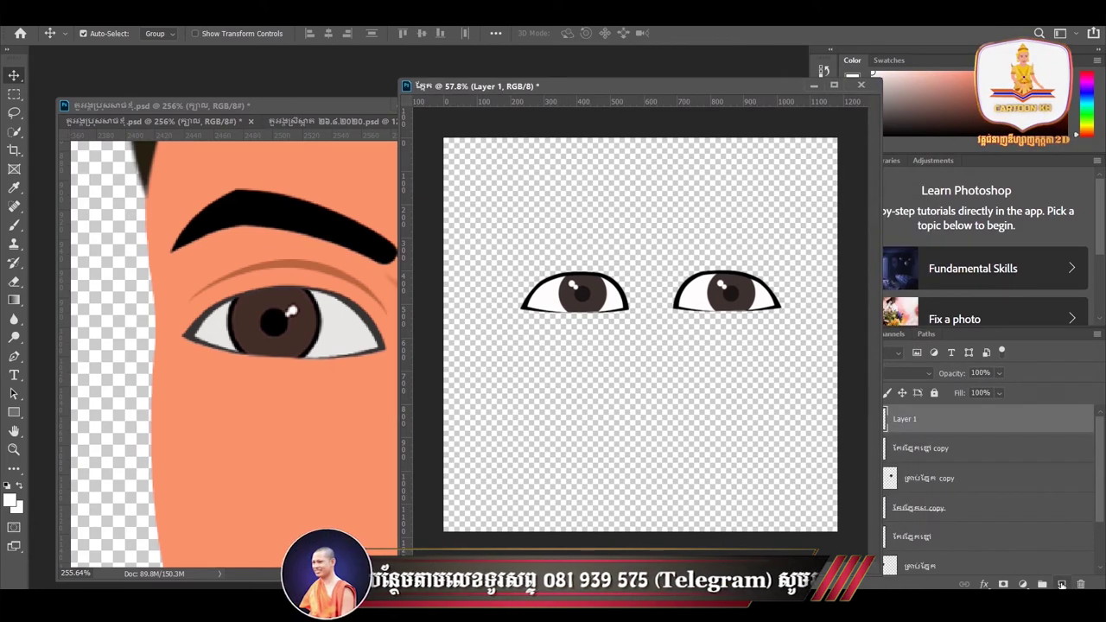
drag(594, 87, 623, 87)
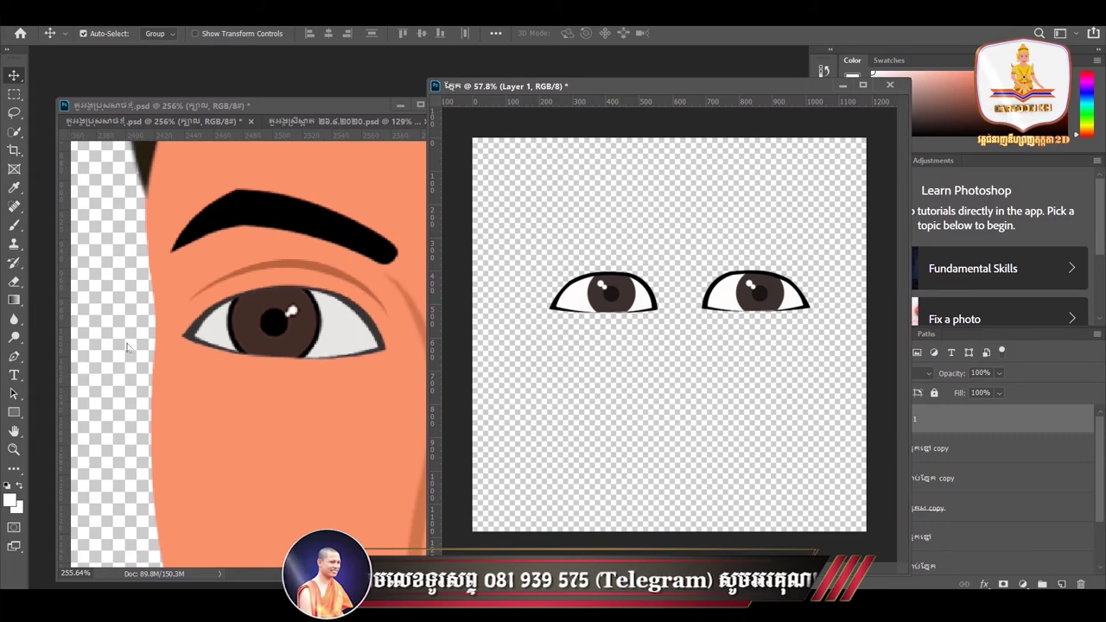
drag(14, 356, 71, 361)
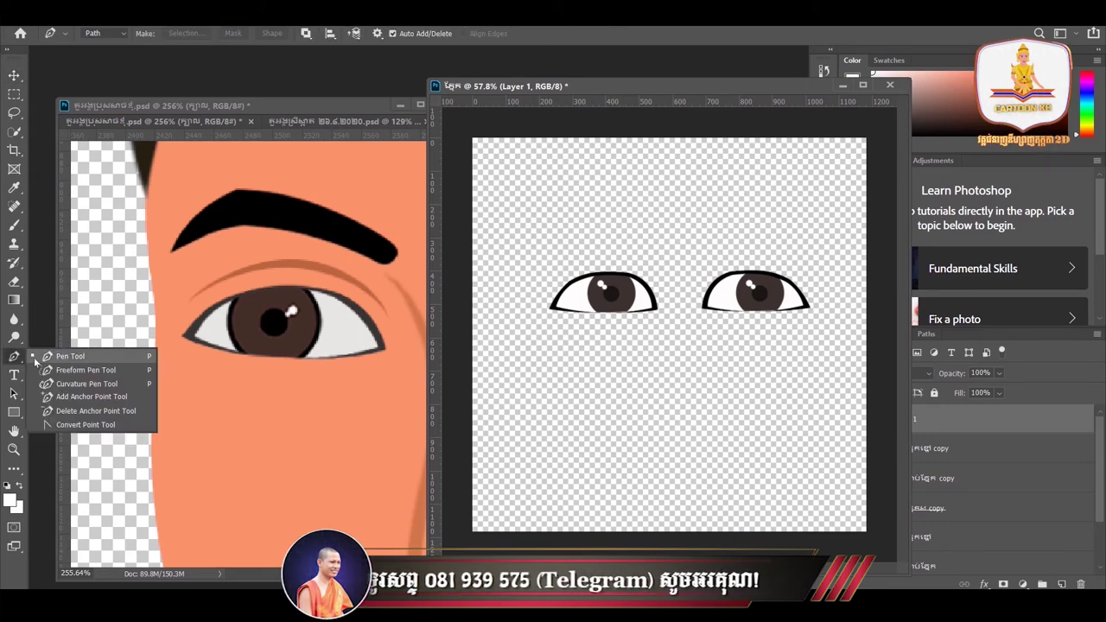
drag(588, 86, 604, 87)
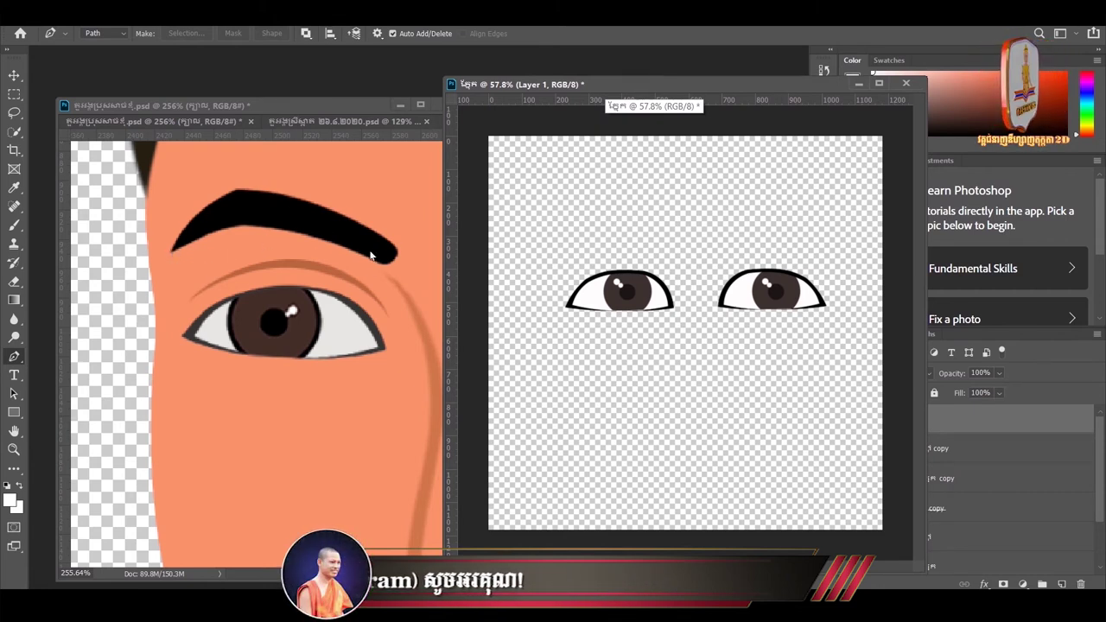
scroll(543, 250, up, 2)
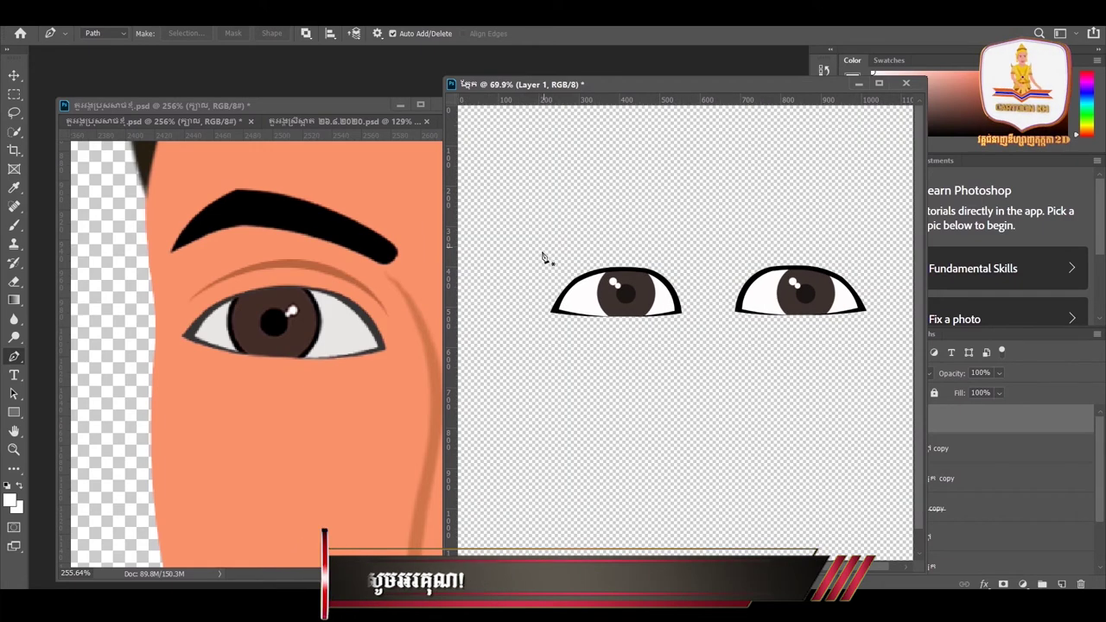
Trace a closed eyebrow path with sharp-corner anchors arching above the left eye
click(533, 267)
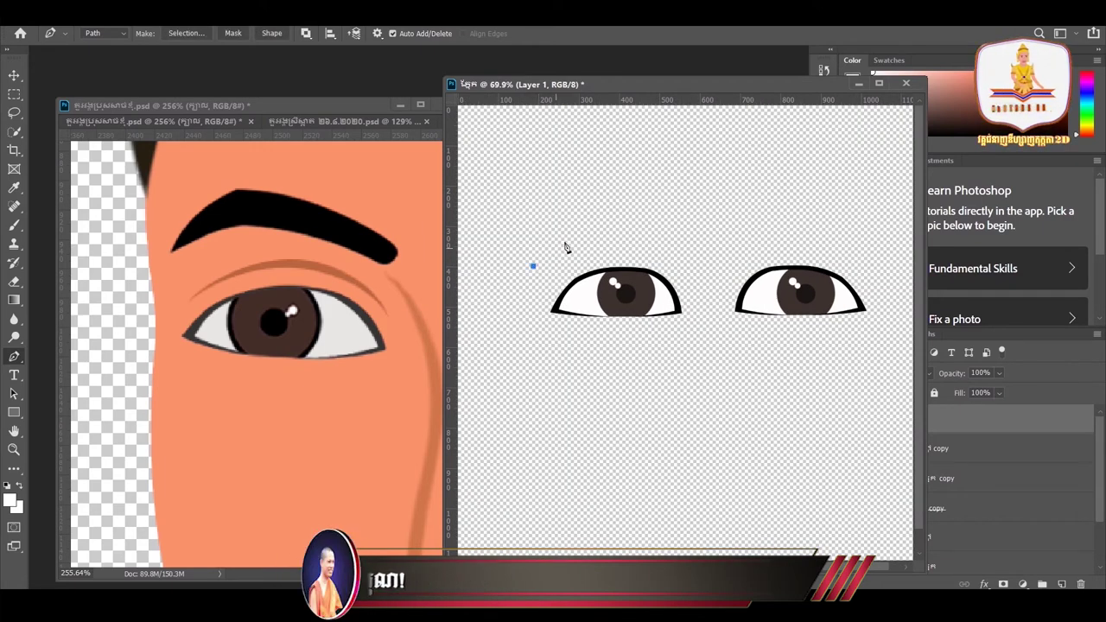
drag(577, 233, 602, 227)
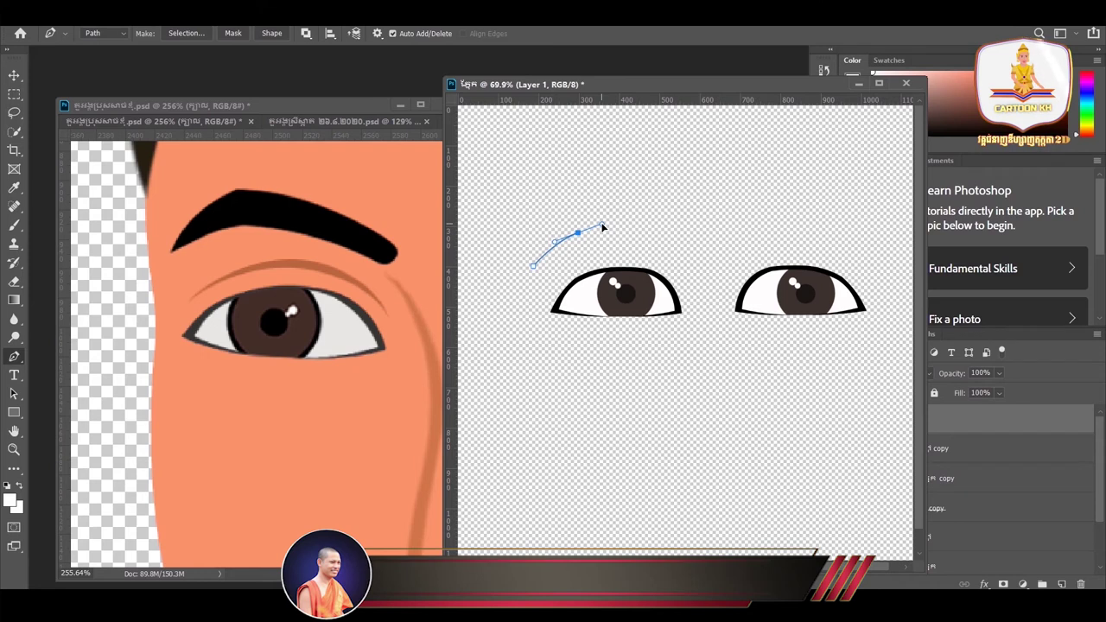
alt+click(578, 234)
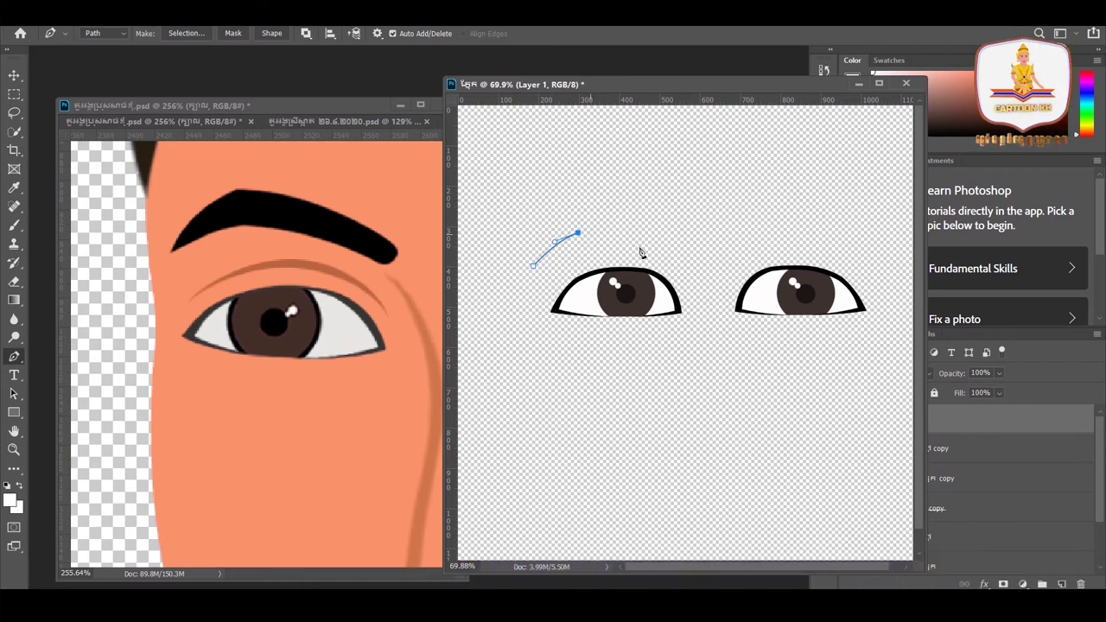
drag(681, 251, 712, 275)
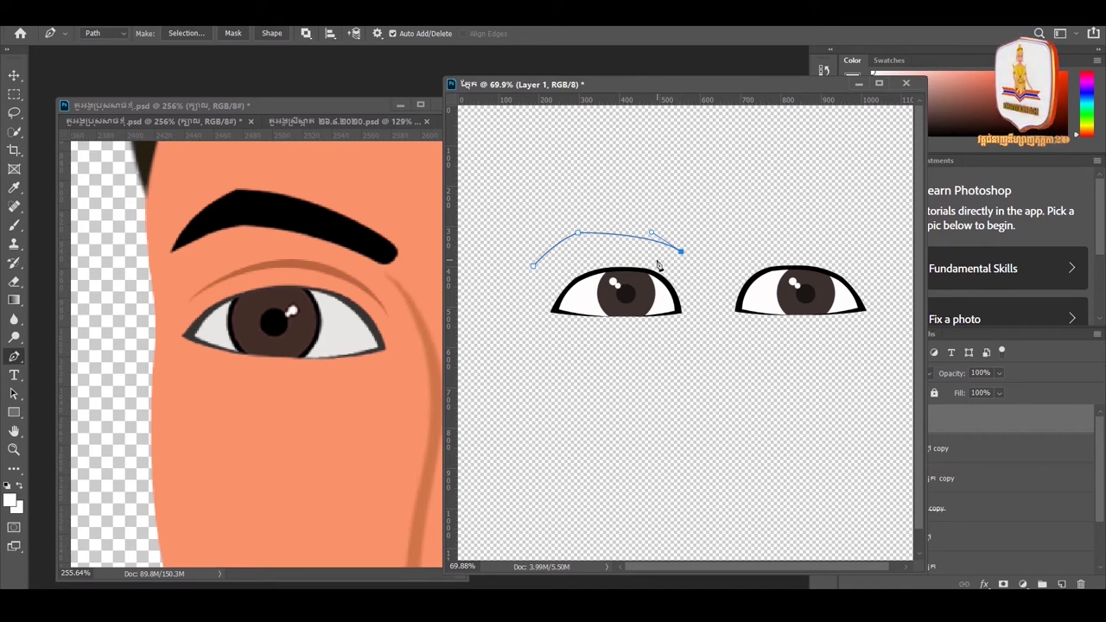
drag(655, 259, 623, 250)
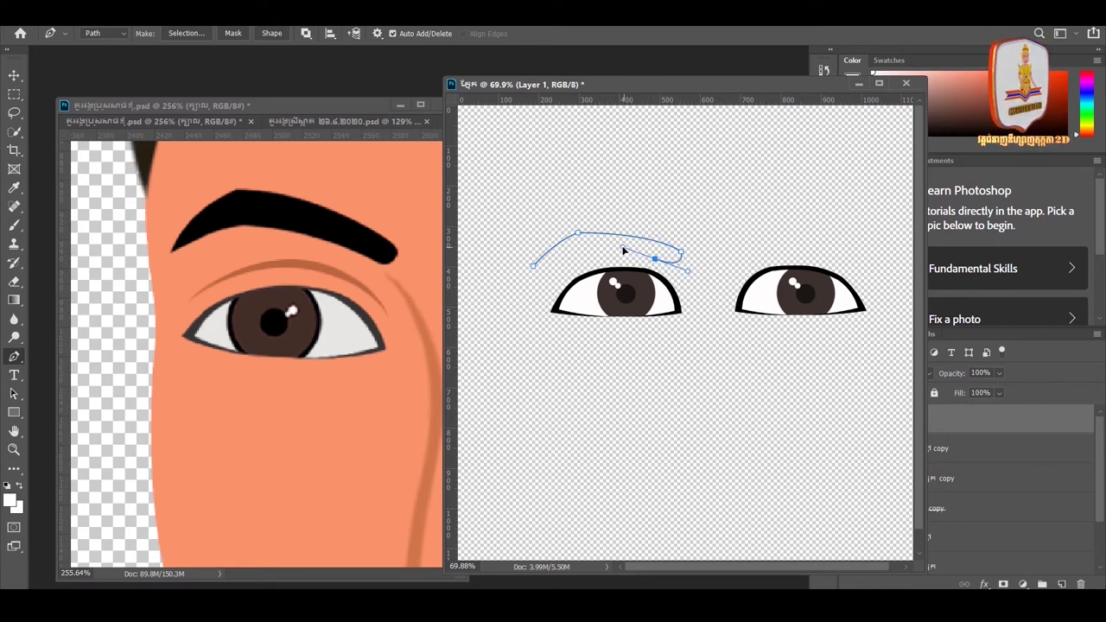
alt+click(655, 260)
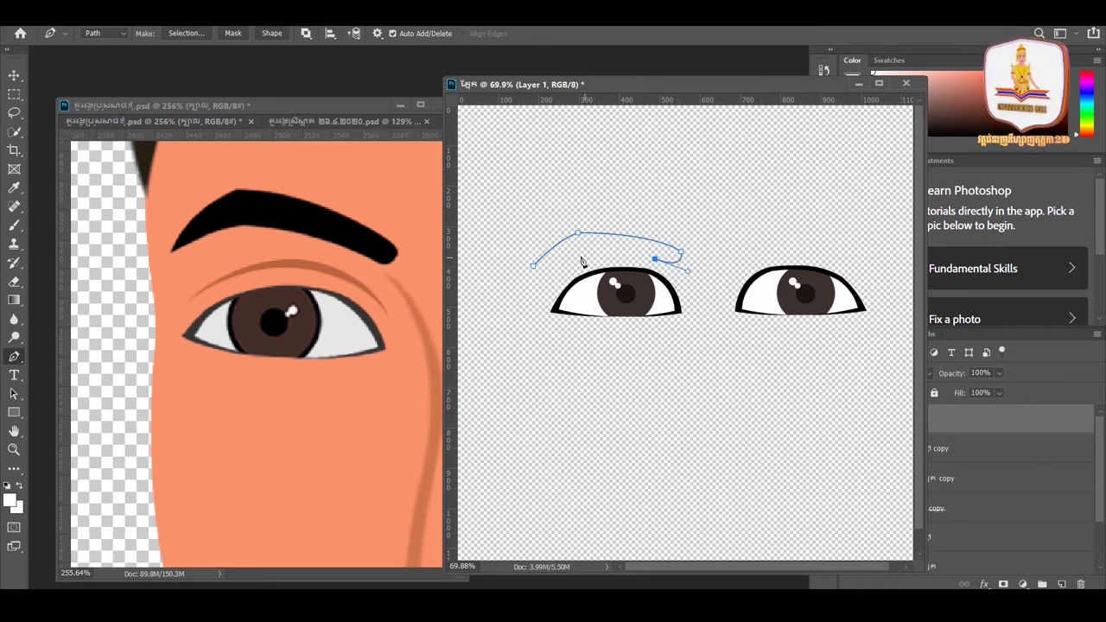
drag(574, 255, 544, 264)
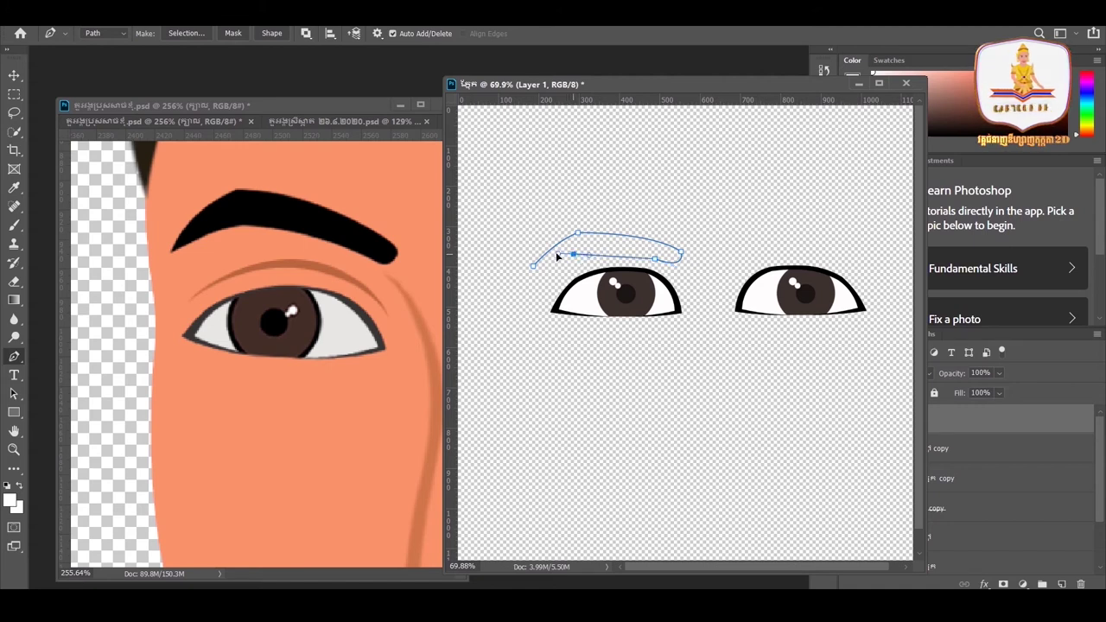
alt+click(574, 255)
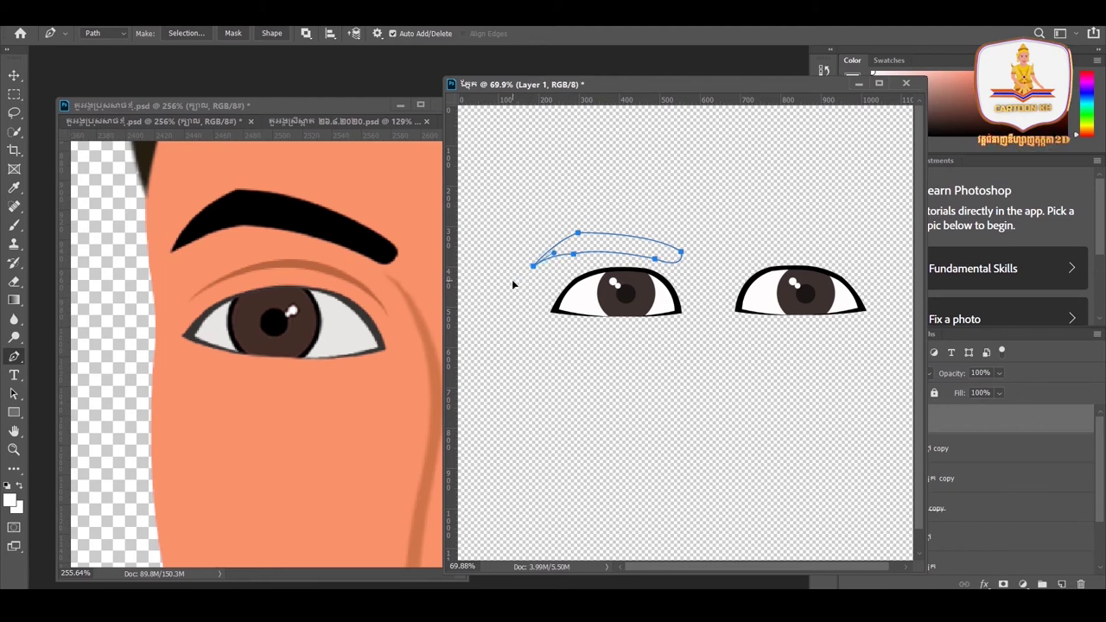
right_click(13, 356)
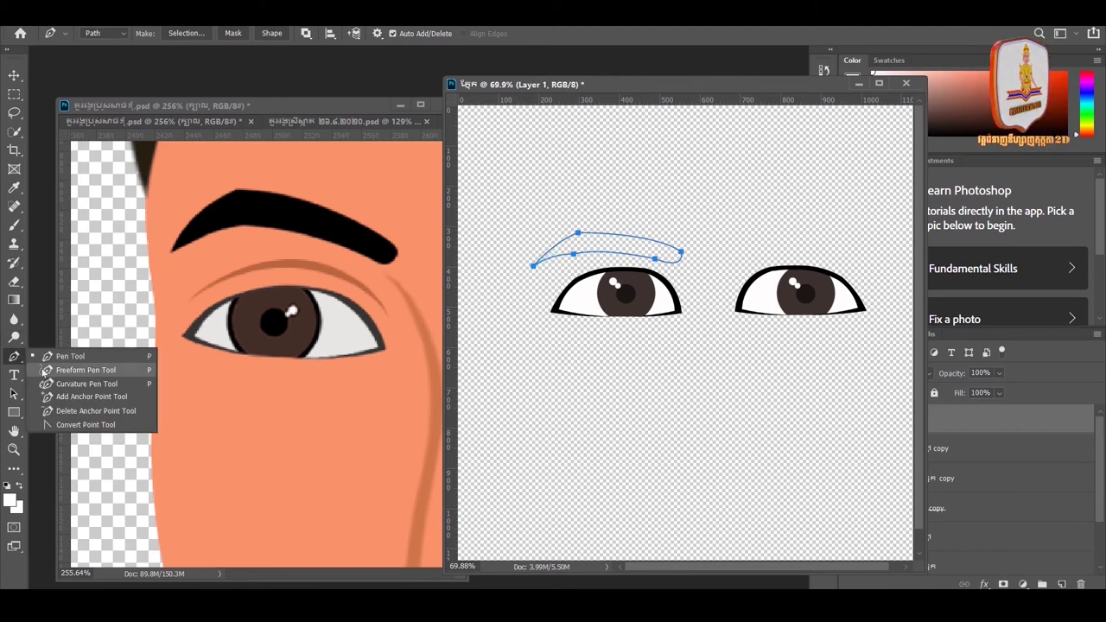
click(86, 383)
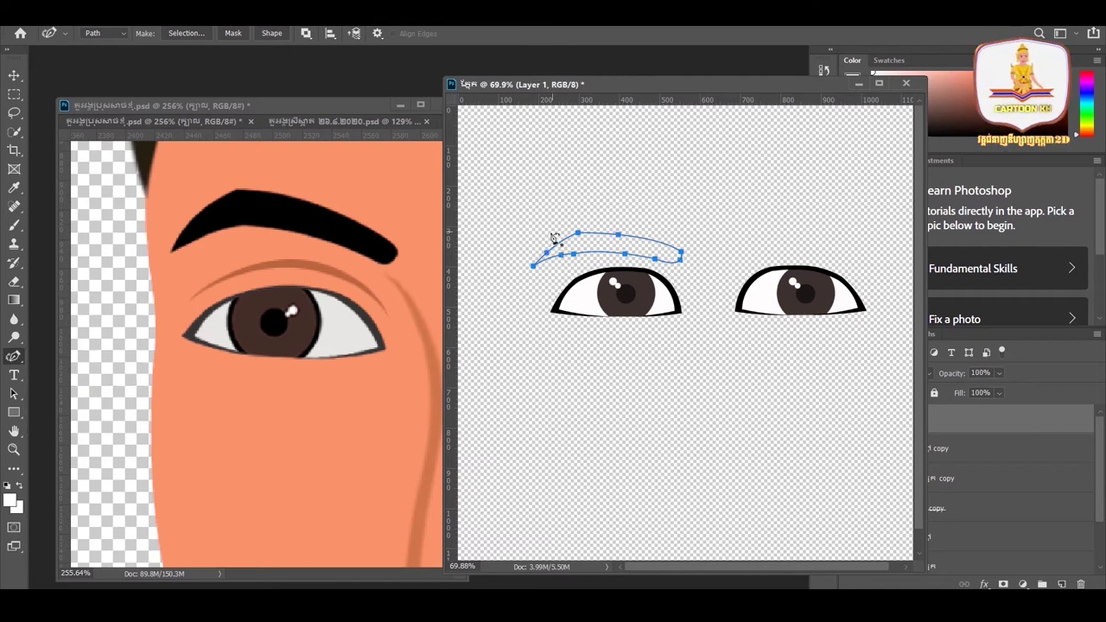
Raise the eyebrow's upper arch and lower curve, and reshape its pointed left end
scroll(556, 238, up, 2)
scroll(566, 237, up, 1)
scroll(626, 248, up, 1)
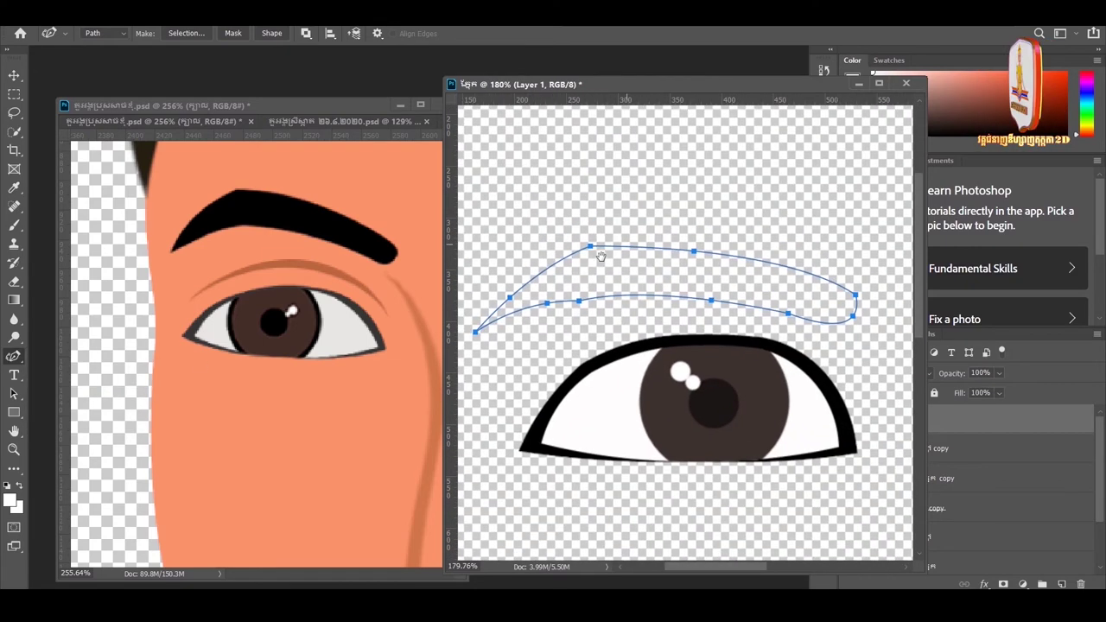
drag(696, 253, 694, 243)
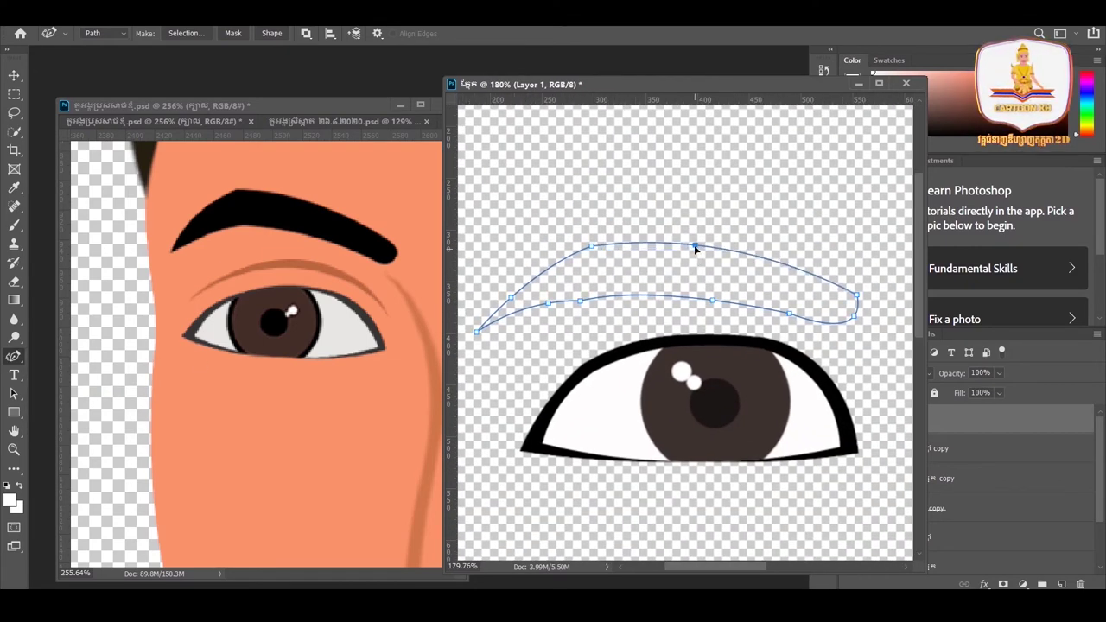
drag(712, 301, 706, 286)
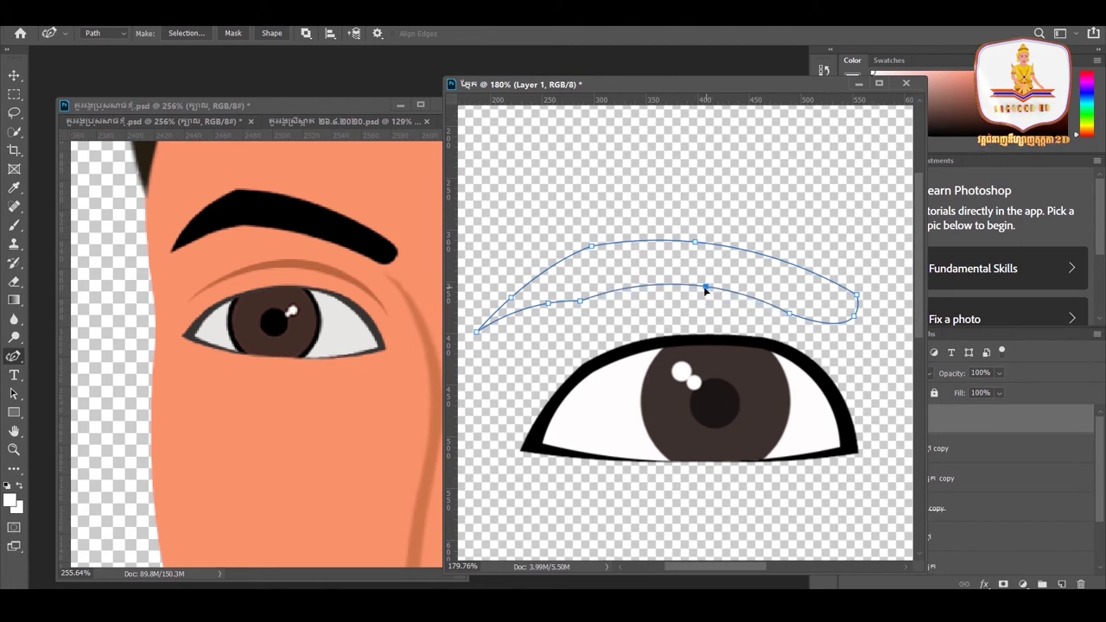
drag(581, 303, 591, 278)
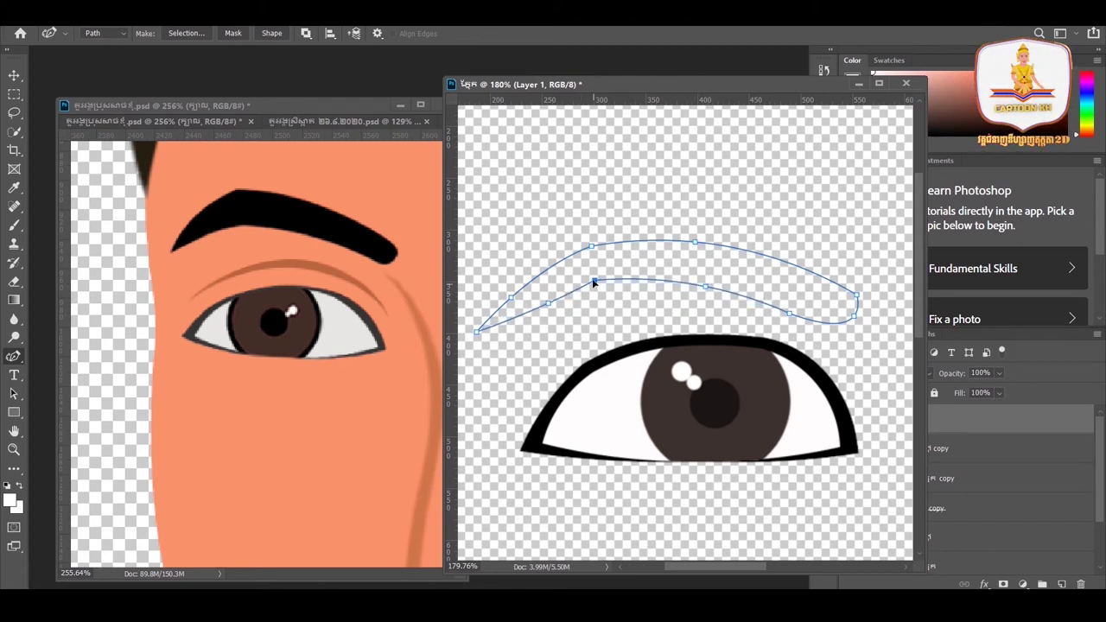
drag(477, 332, 485, 331)
drag(548, 302, 508, 287)
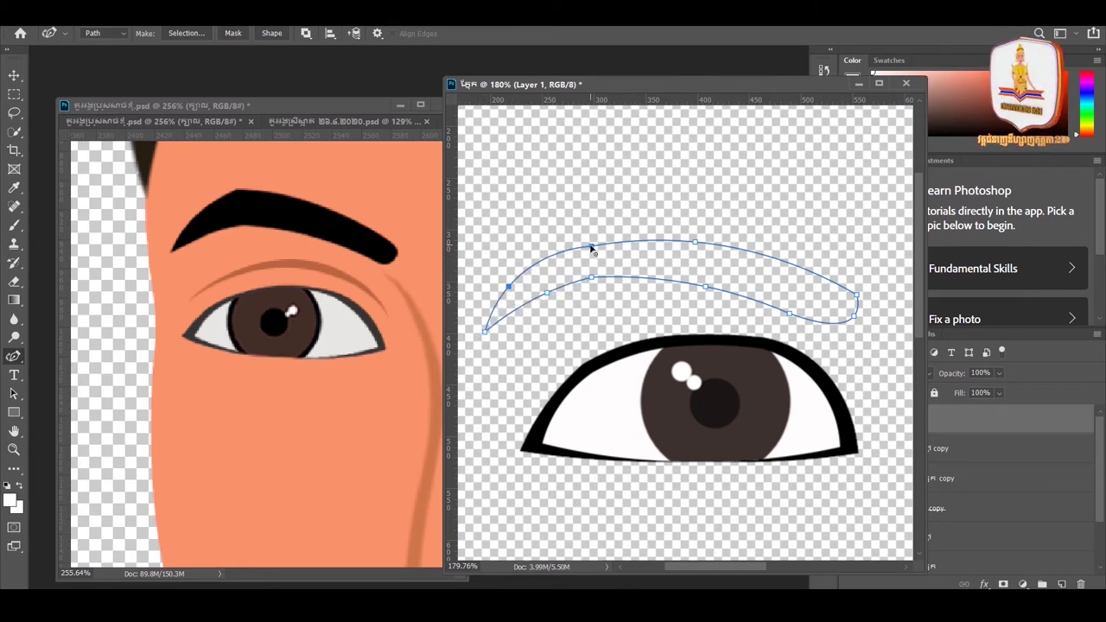
drag(591, 246, 595, 232)
drag(696, 242, 695, 236)
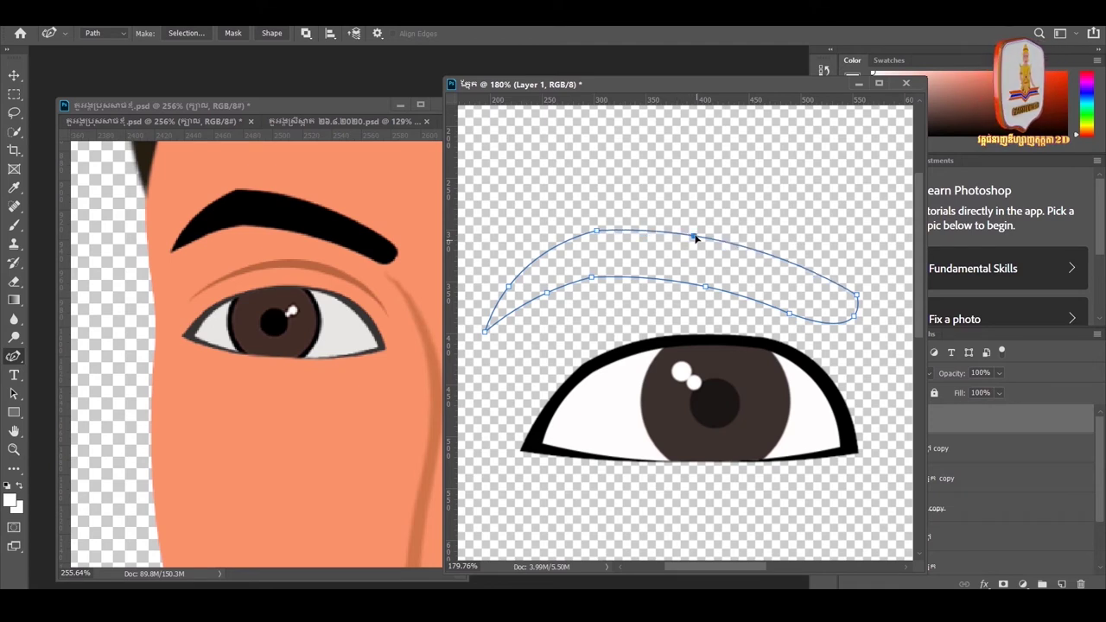
drag(595, 278, 600, 272)
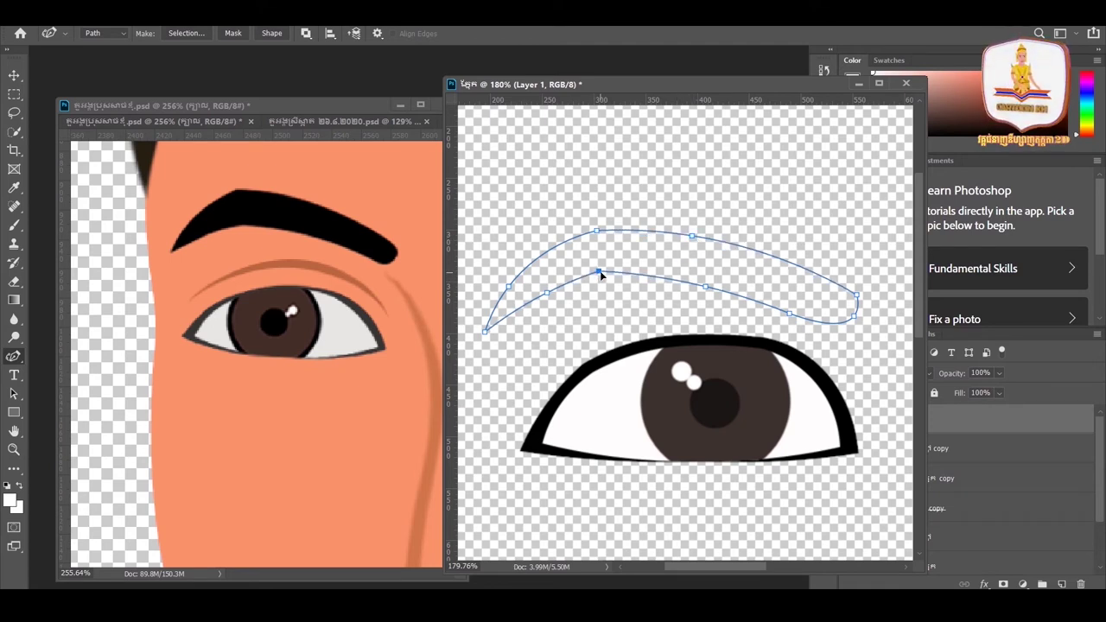
click(547, 293)
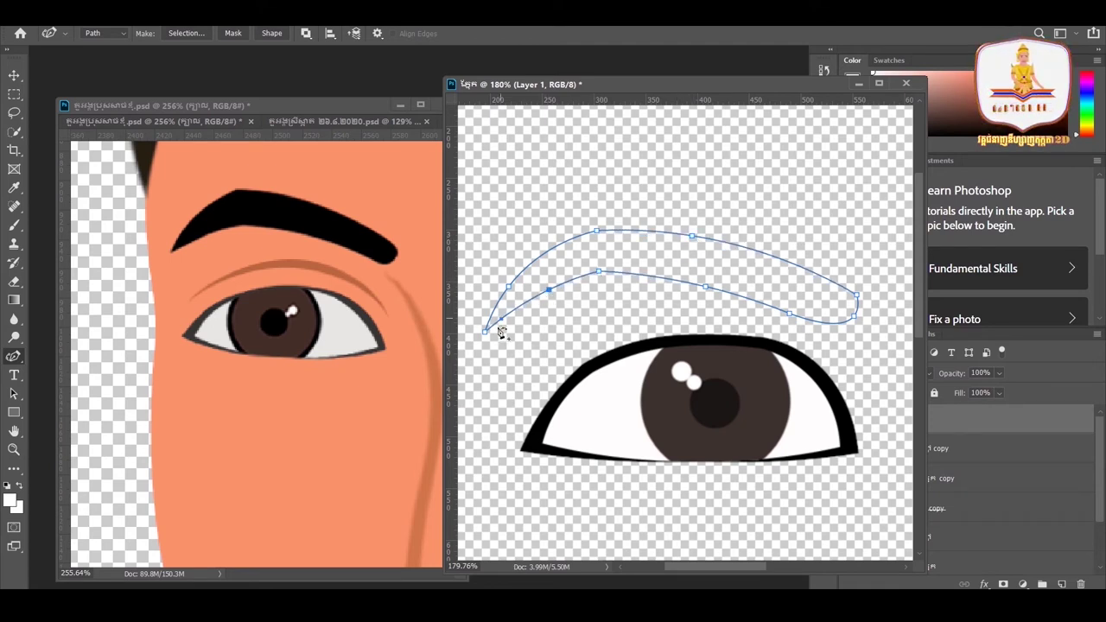
drag(486, 336, 485, 329)
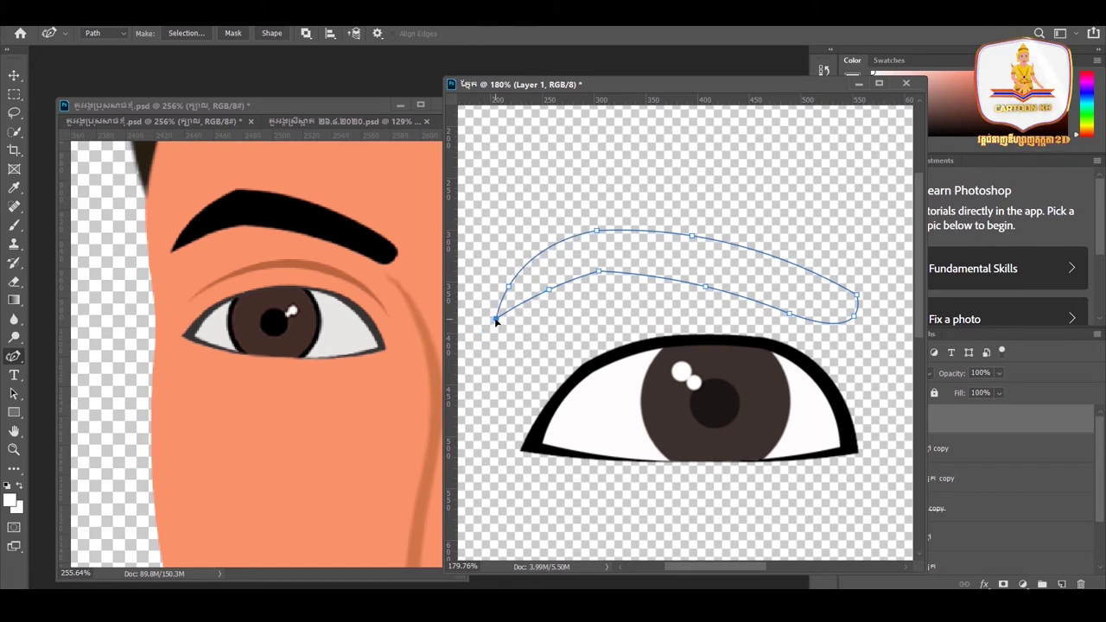
Pull out the eyebrow's lower-right tail and smooth the middle of its lower curve
drag(853, 316, 856, 303)
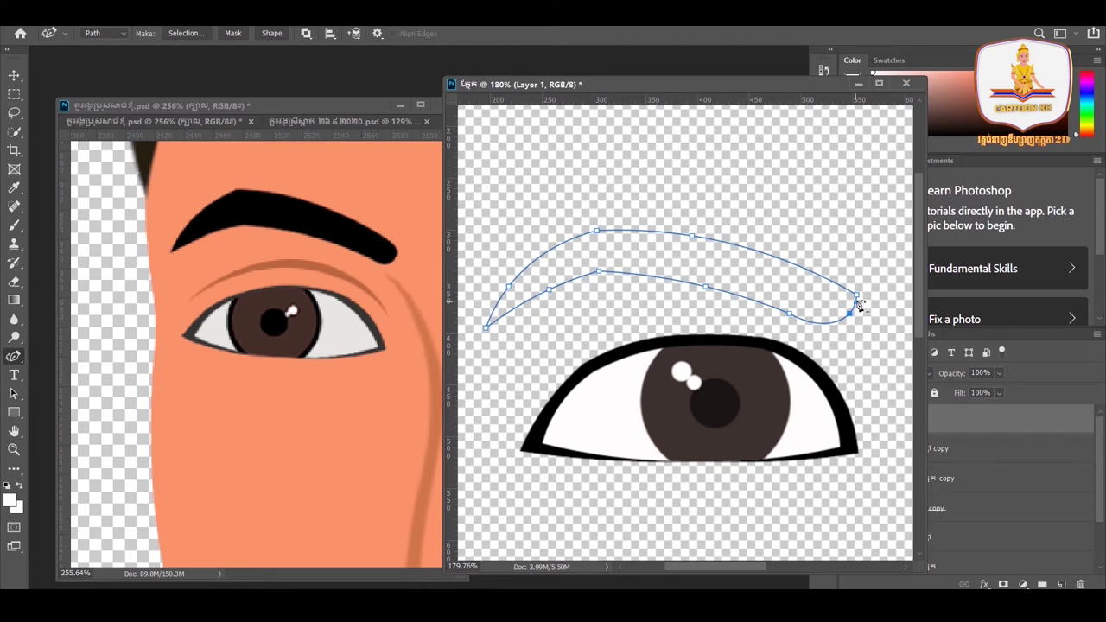
drag(789, 314, 816, 319)
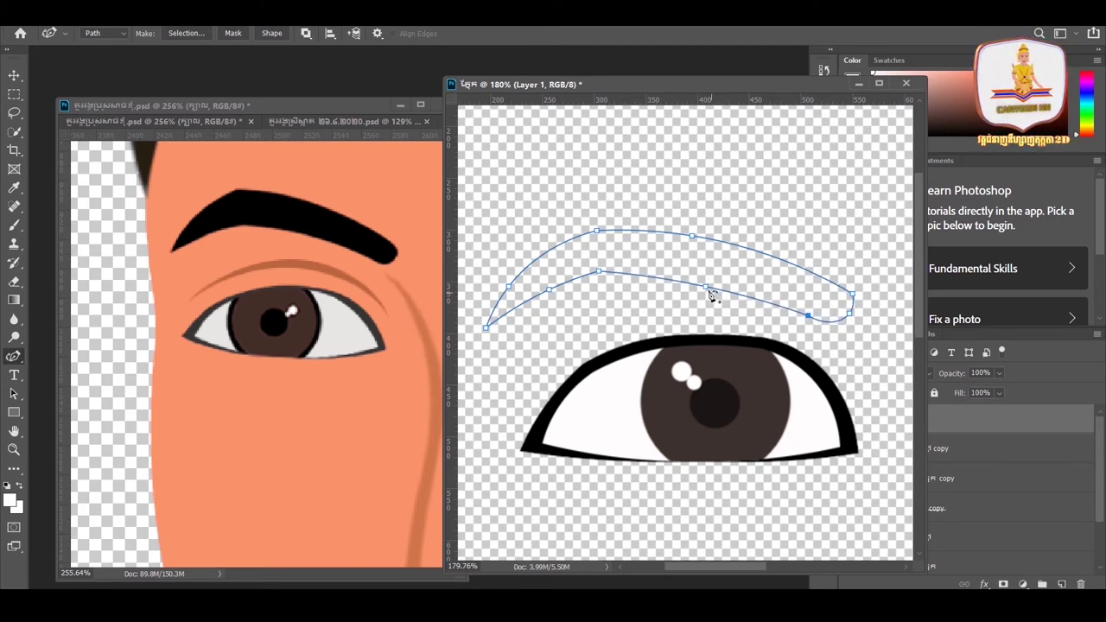
drag(706, 287, 701, 285)
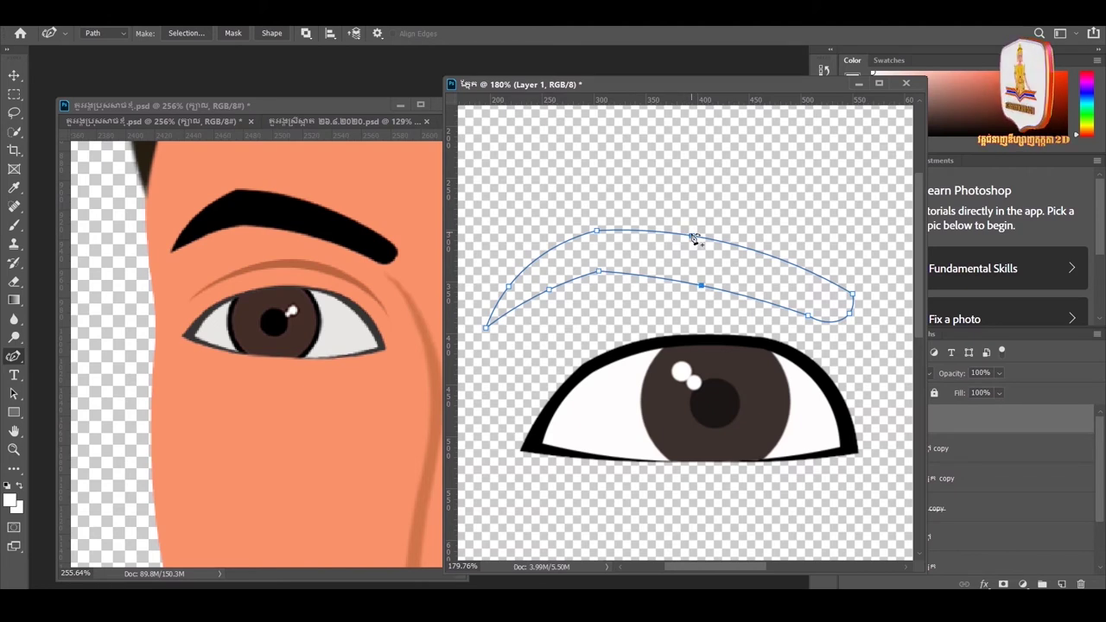
drag(695, 237, 692, 235)
drag(600, 274, 508, 295)
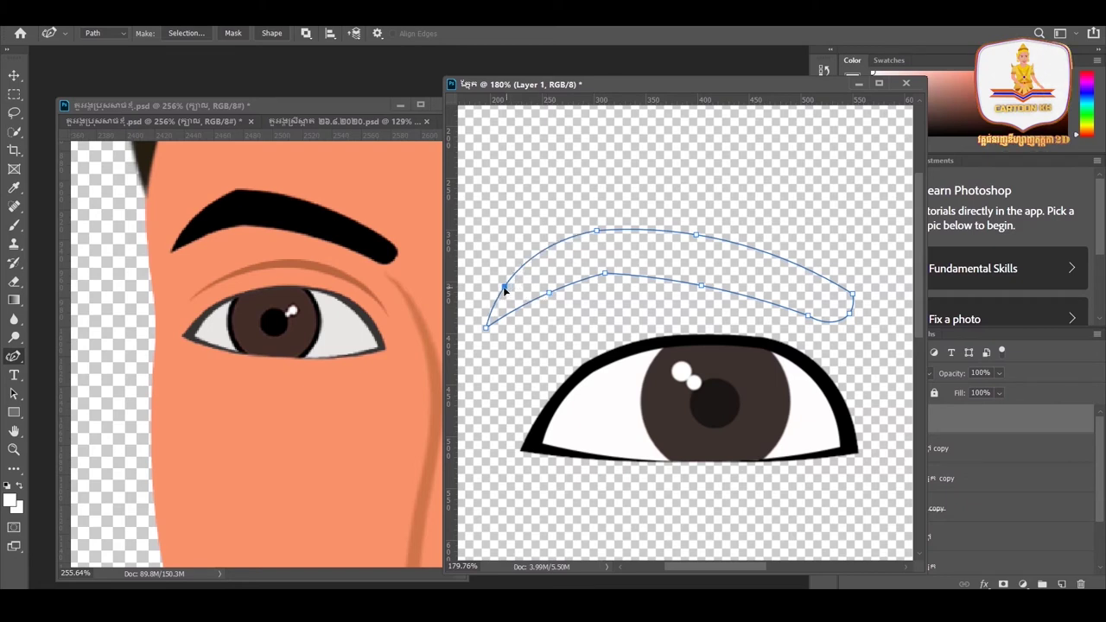
click(549, 292)
click(605, 275)
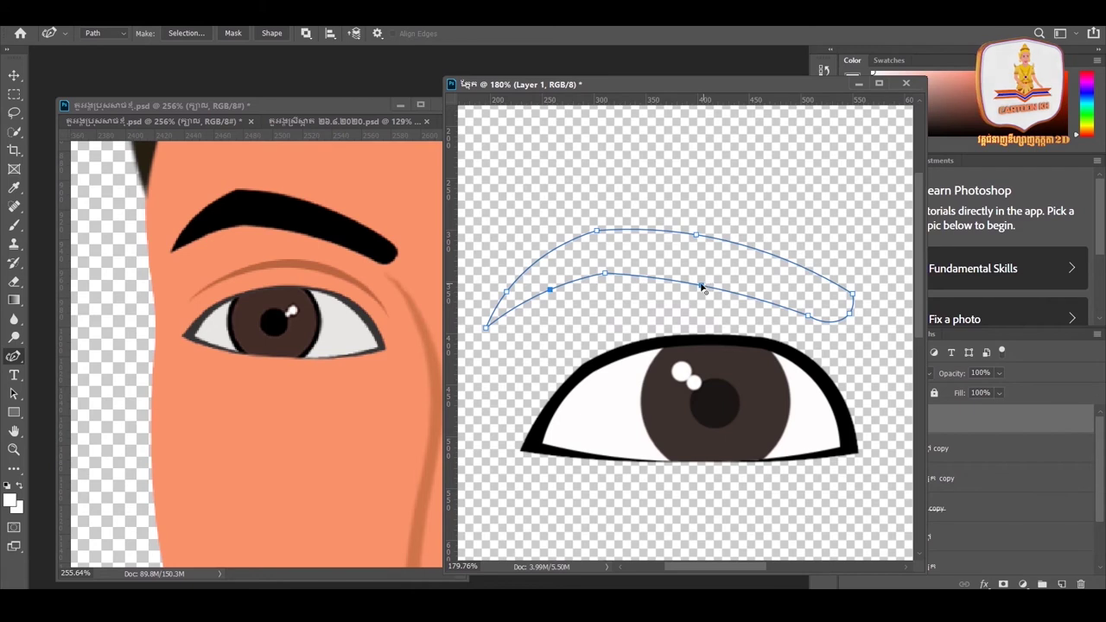
drag(703, 286, 703, 282)
Tuck in the eyebrow's right tail and lift its top-left arch higher
click(853, 318)
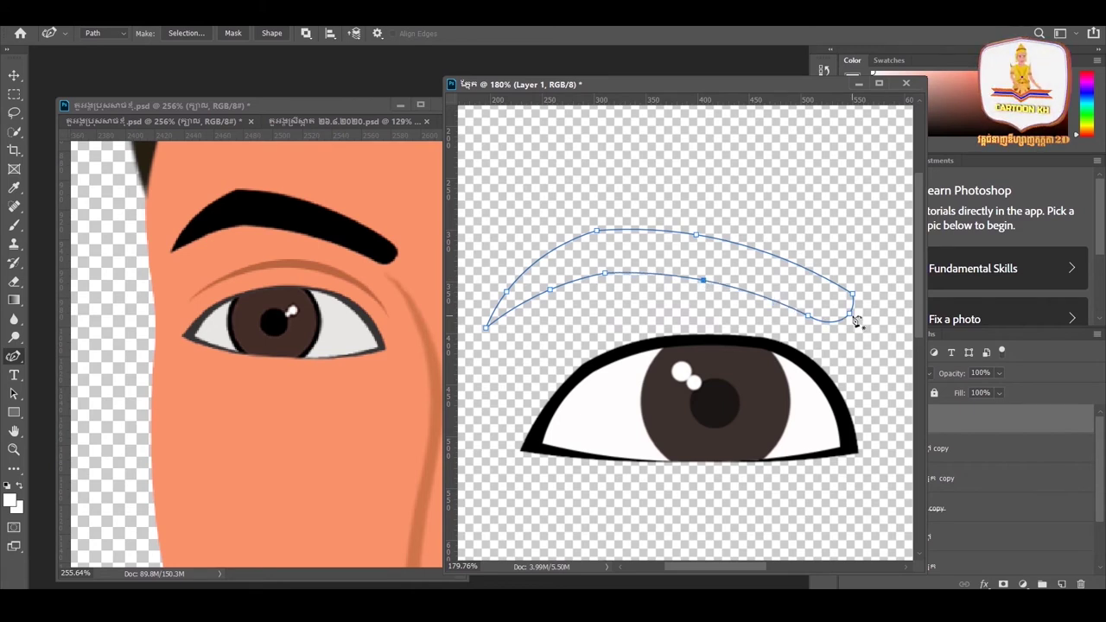
drag(849, 319, 847, 319)
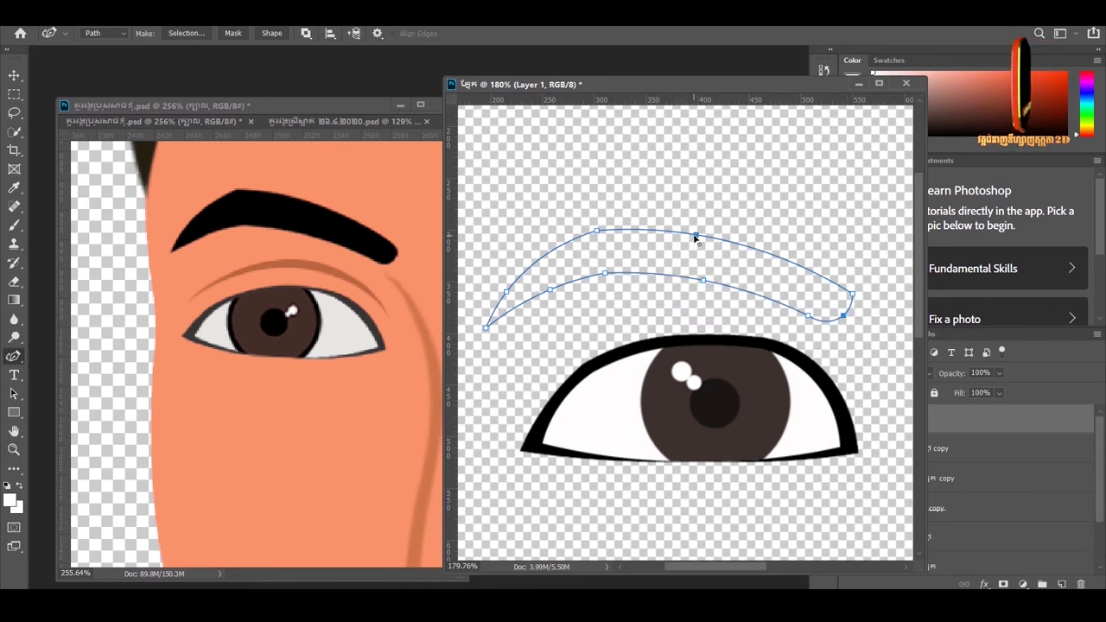
drag(698, 231, 699, 228)
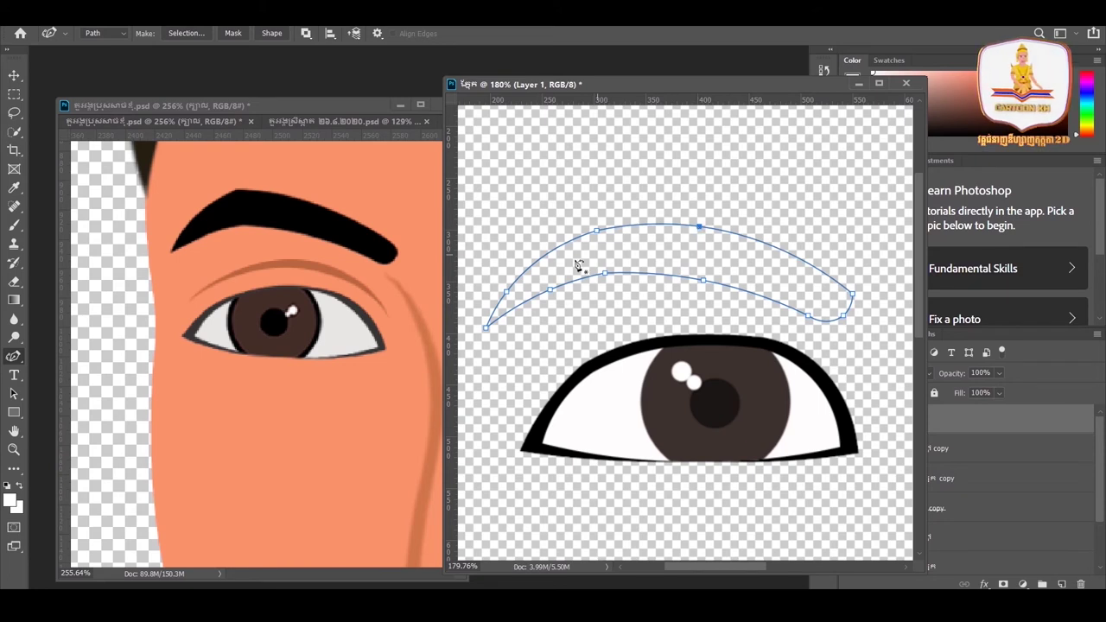
click(596, 233)
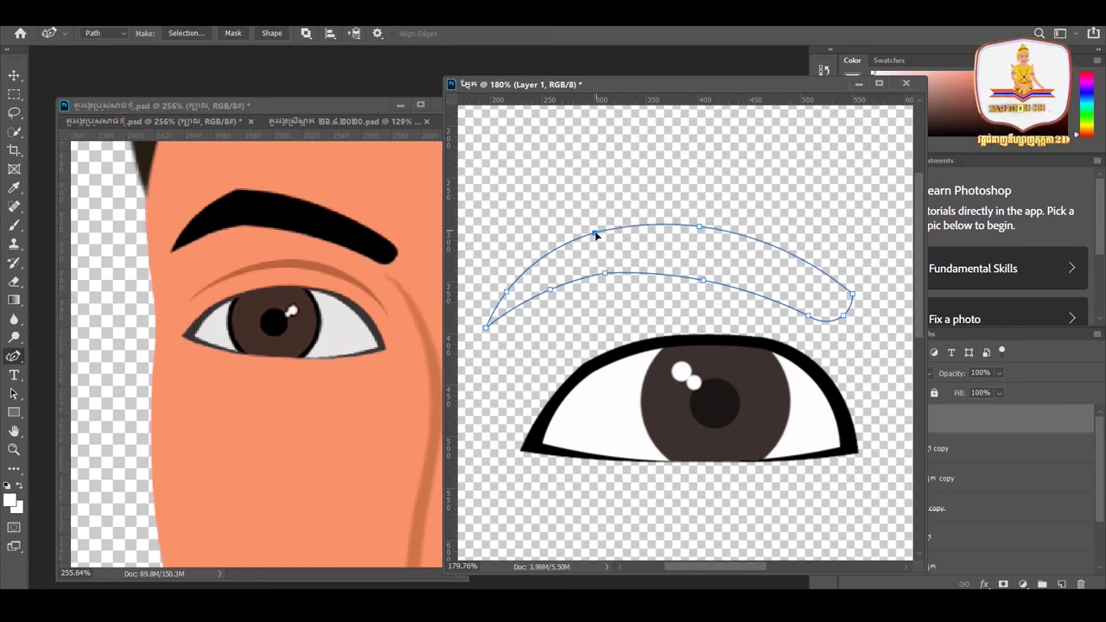
drag(595, 234, 597, 220)
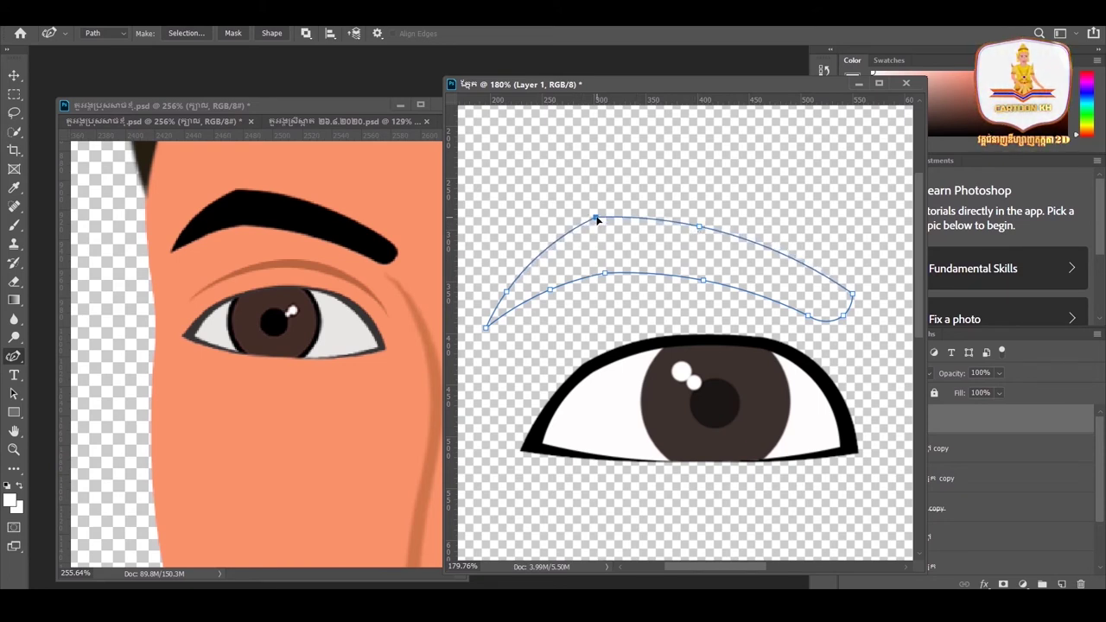
click(504, 291)
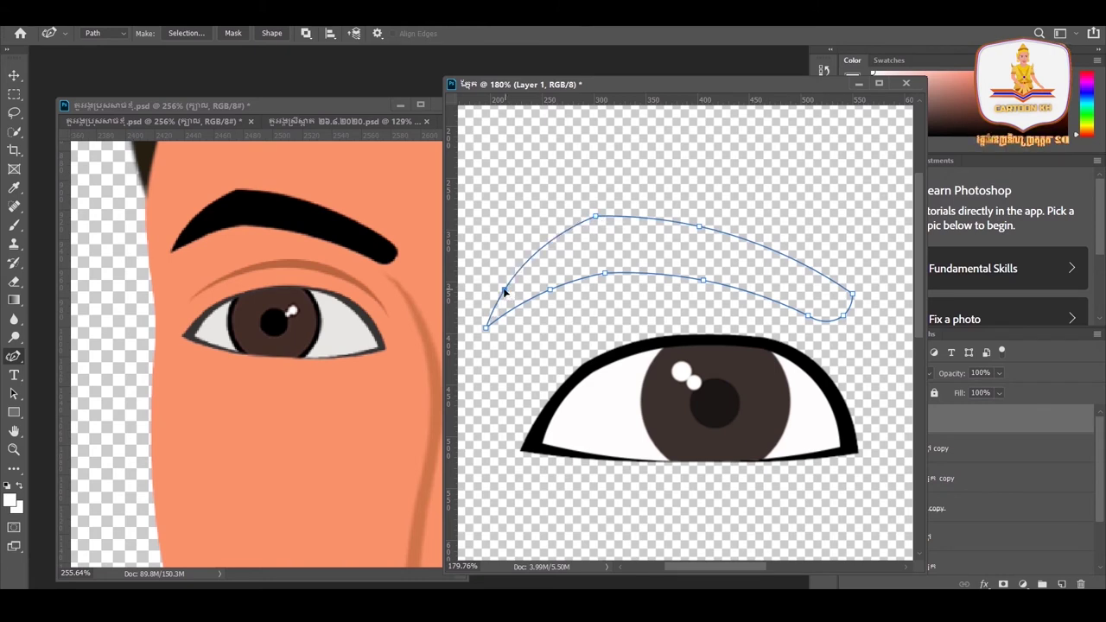
click(853, 295)
click(853, 295)
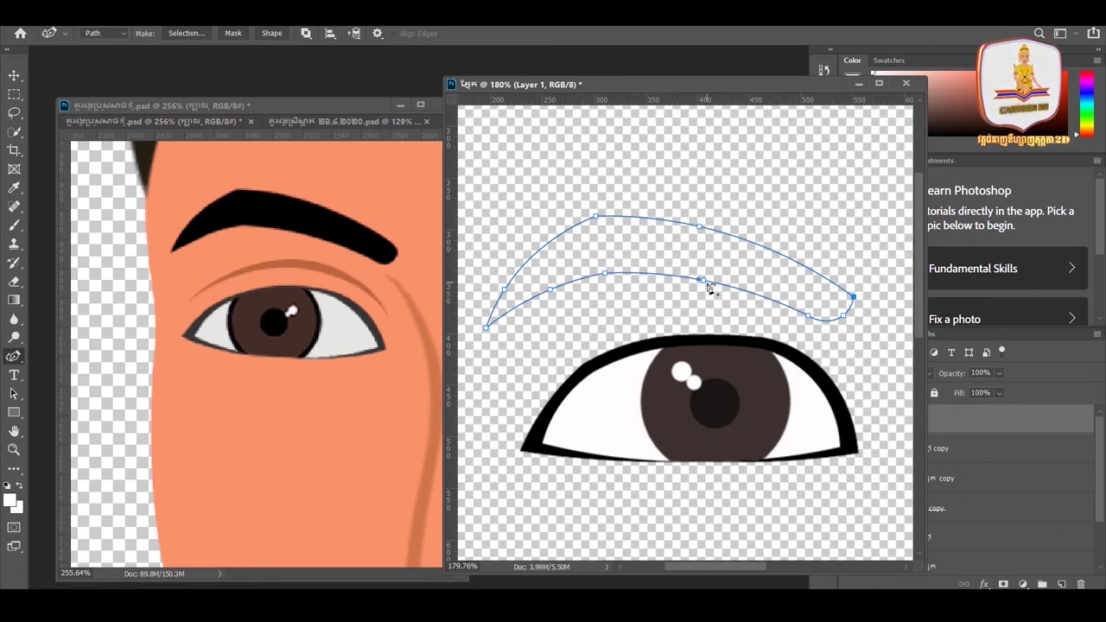
Load the eyebrow path as a selection, fill it solid black, and deselect
key(ctrl+Return)
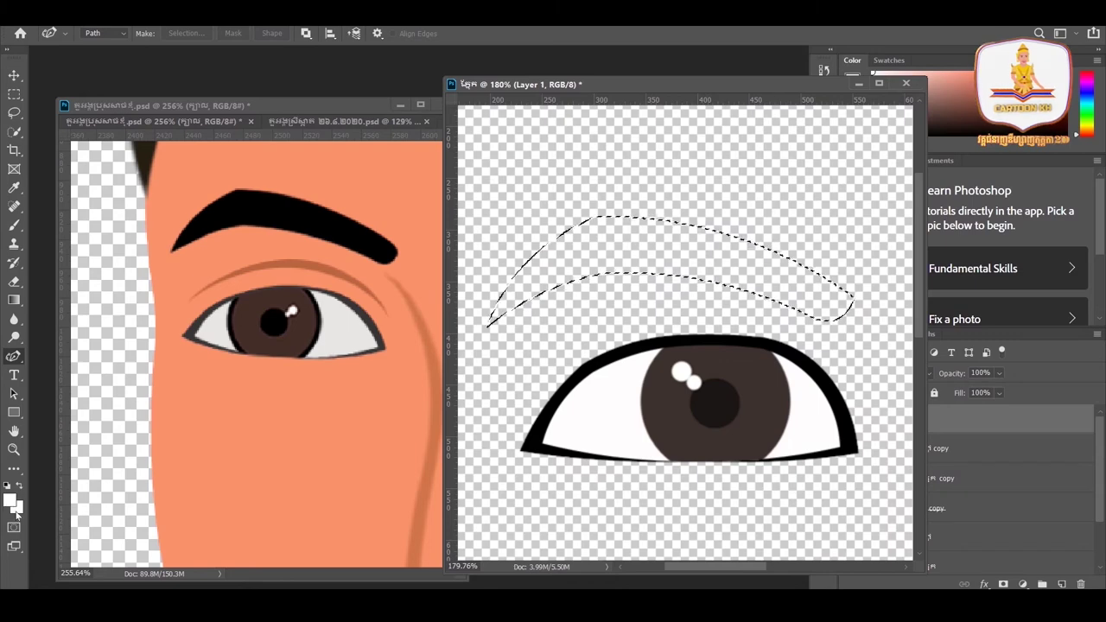
click(16, 508)
text(000000)
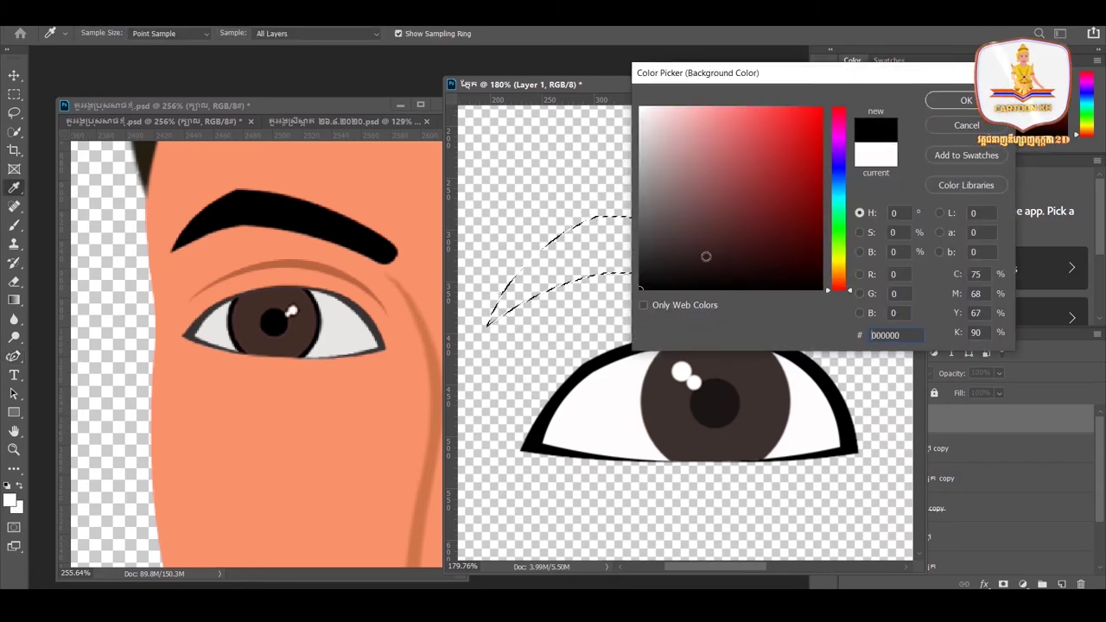
click(966, 100)
key(p)
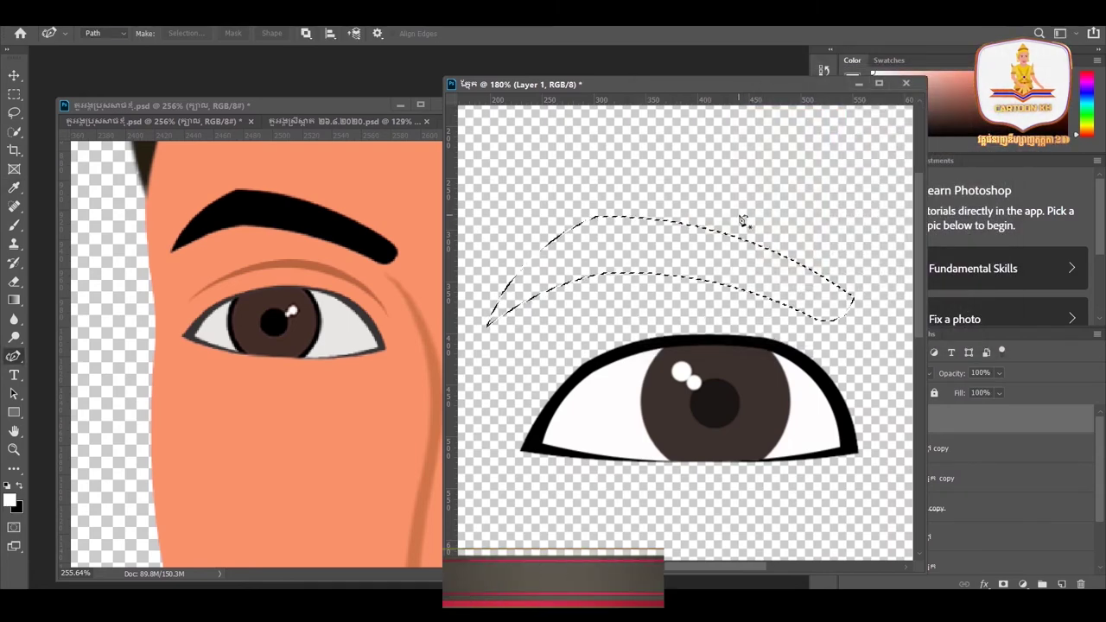
key(ctrl+BackSpace)
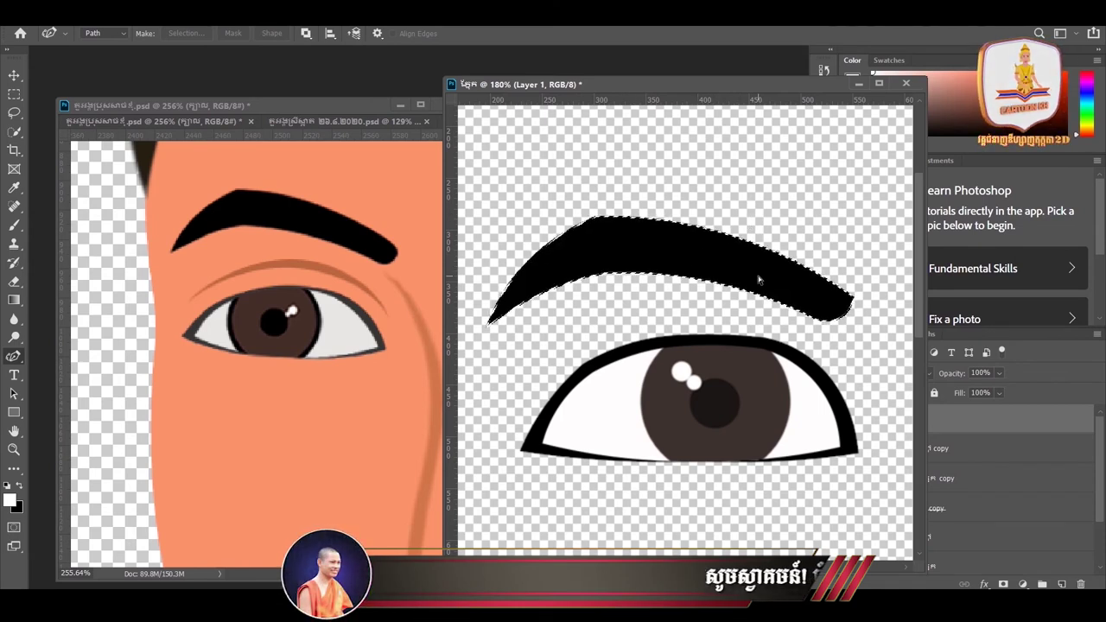
key(ctrl+d)
Position the black eyebrow a little higher above the left eye
key(v)
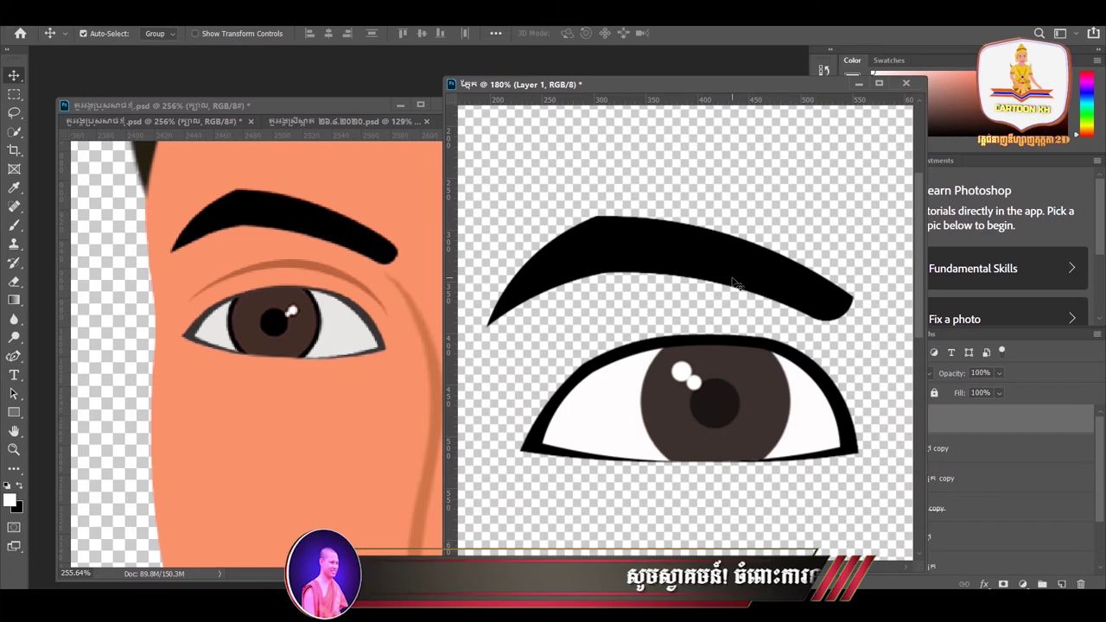
scroll(735, 281, down, 3)
scroll(698, 276, down, 3)
drag(624, 246, 637, 239)
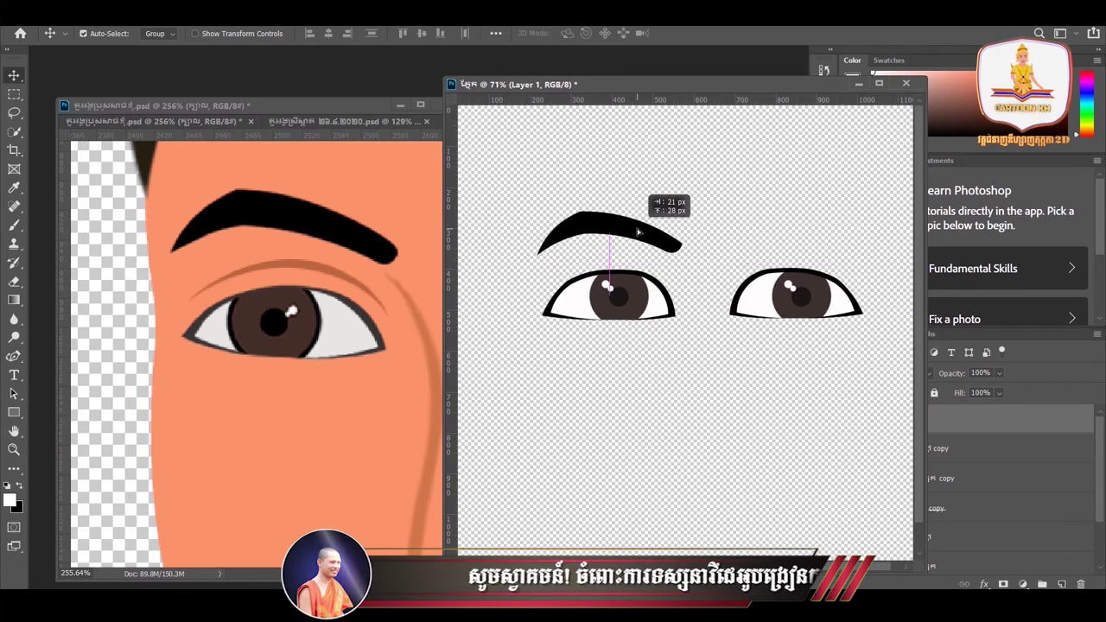
drag(637, 239, 638, 232)
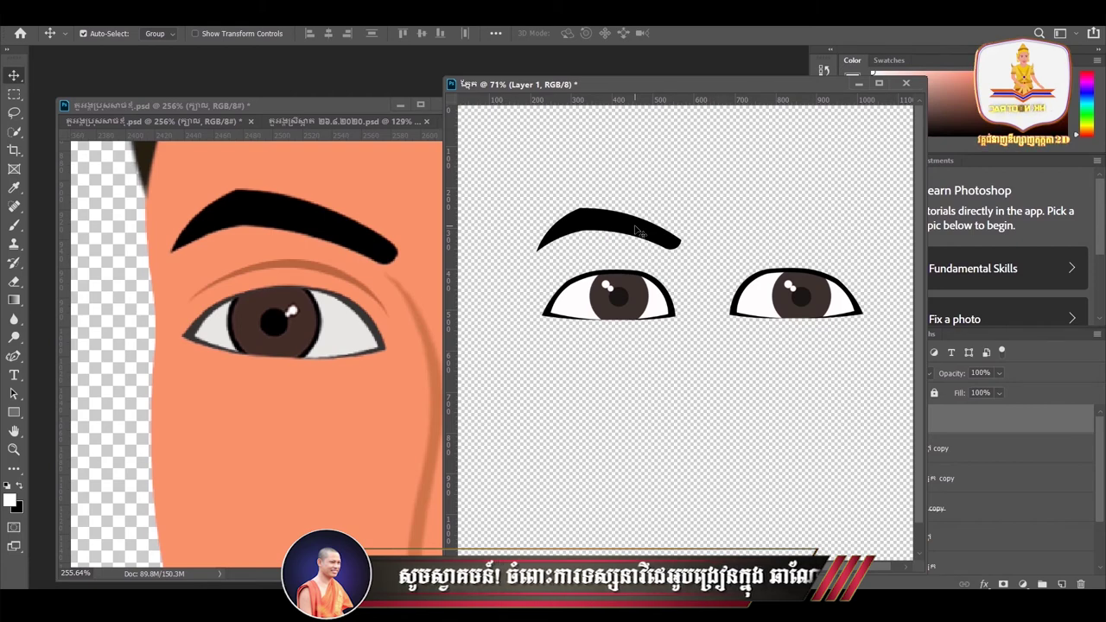
Duplicate the eyebrow above the right eye and flip the copy horizontally
drag(637, 229, 812, 227)
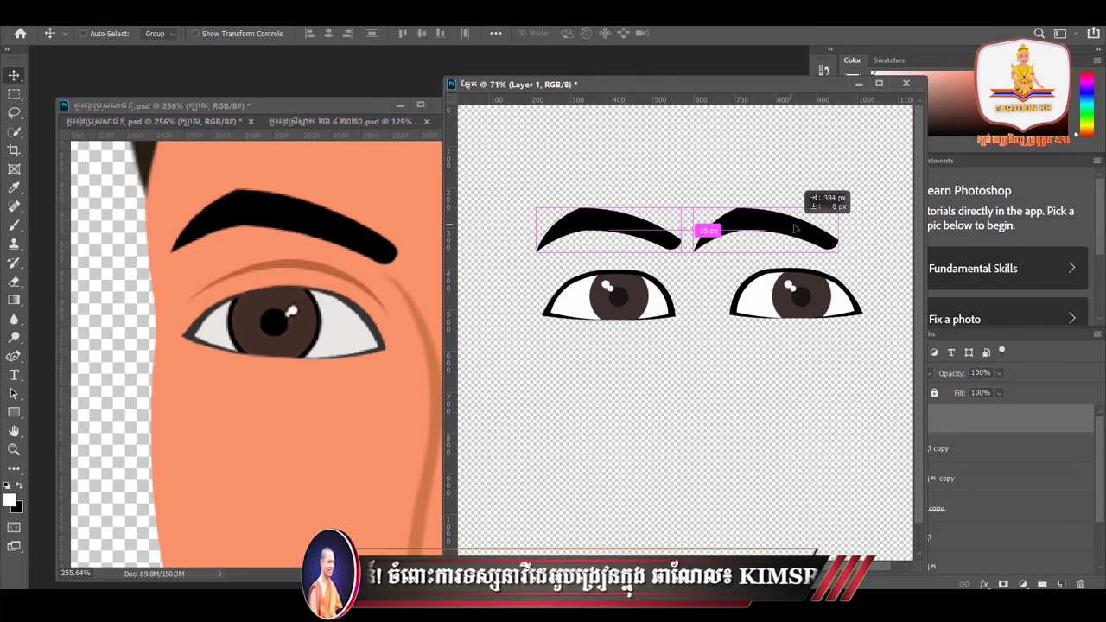
drag(812, 227, 824, 226)
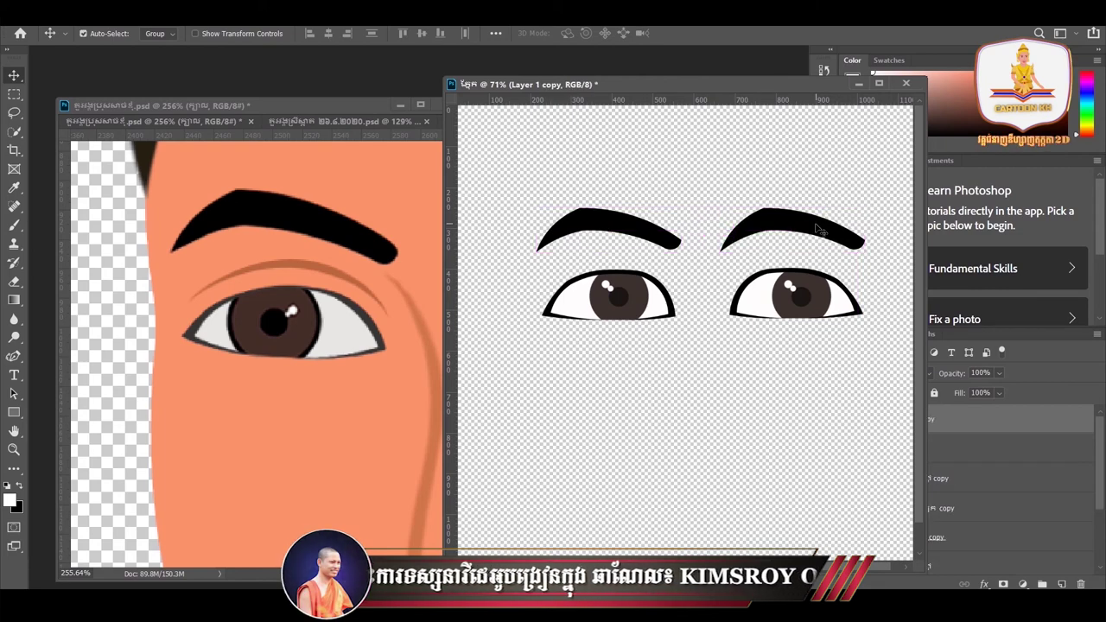
key(ctrl+t)
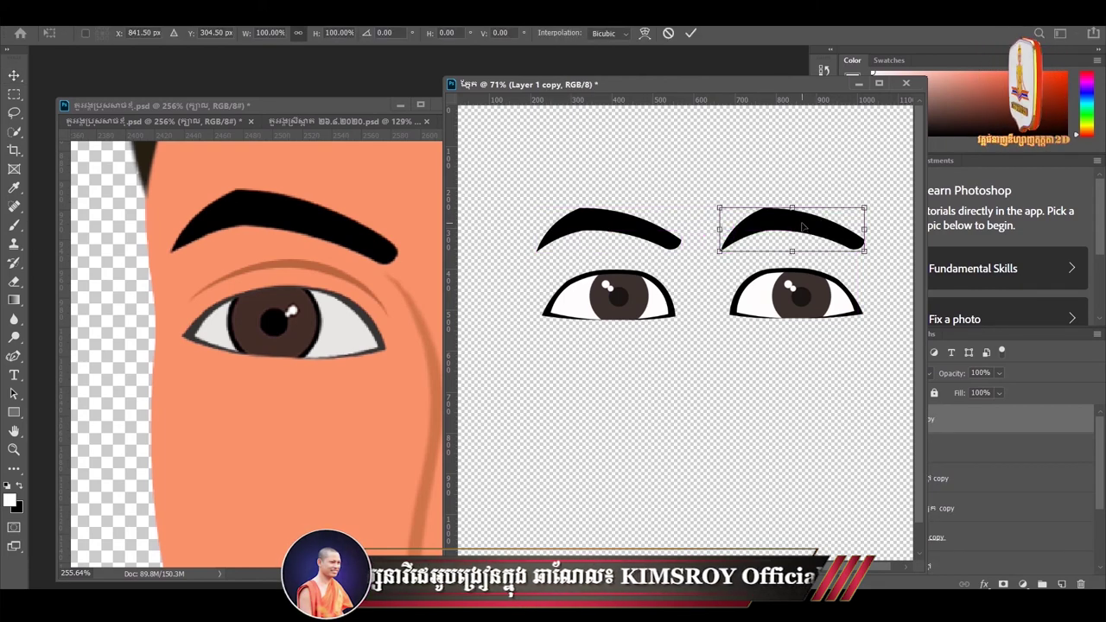
right_click(803, 223)
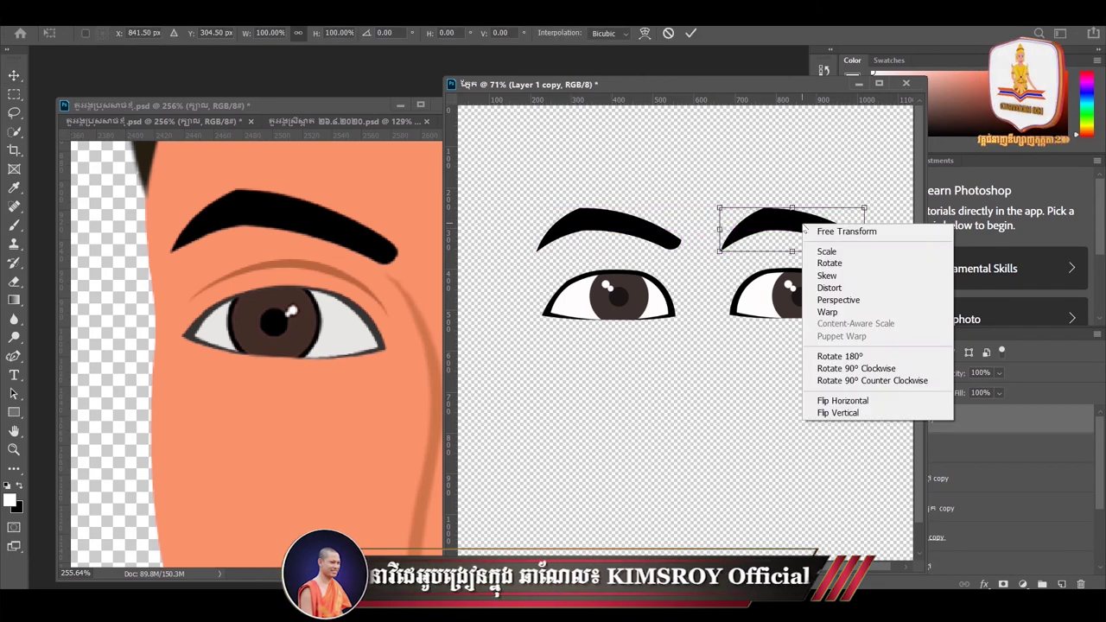
click(846, 403)
key(Return)
Nudge both eyebrows slightly apart and shift the eye document to reveal its Layers panel
drag(637, 235, 624, 233)
drag(777, 229, 803, 229)
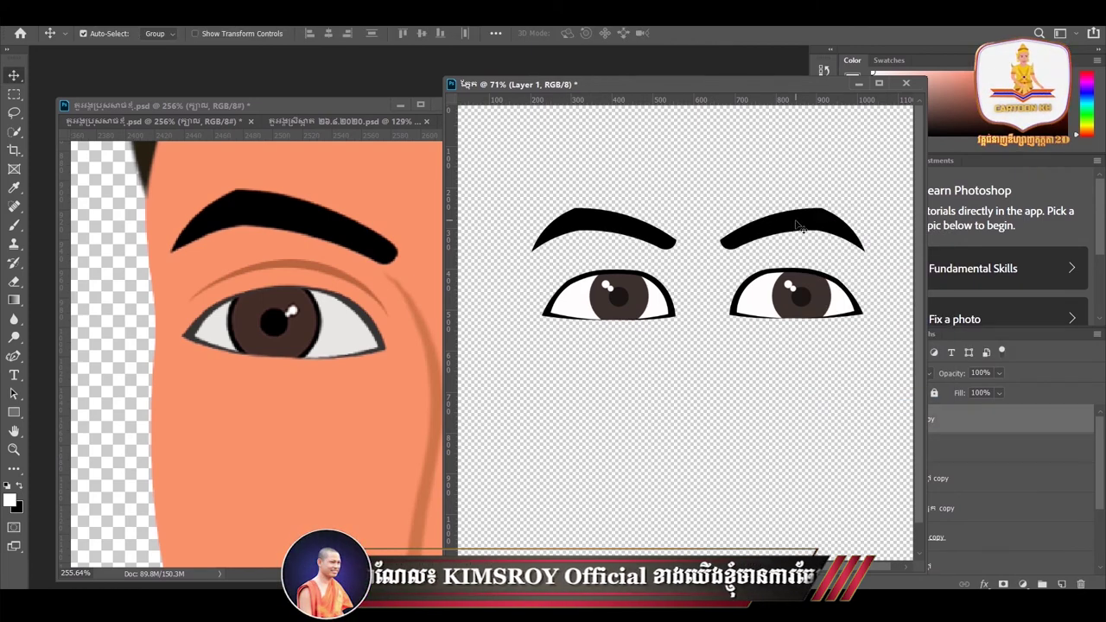
click(655, 239)
click(359, 121)
scroll(230, 306, up, 3)
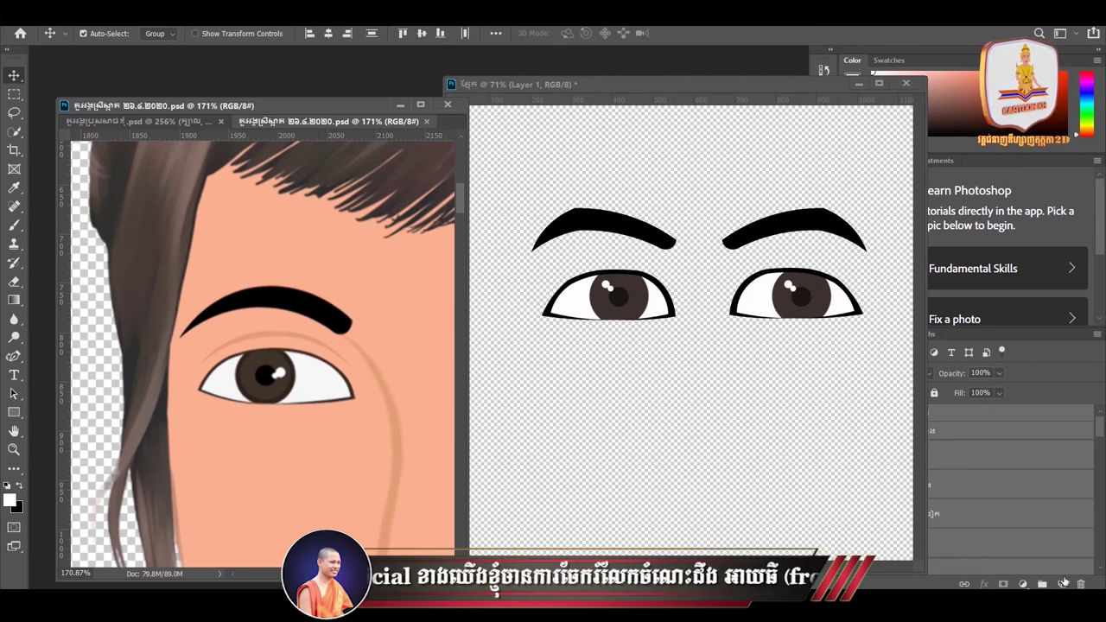
drag(776, 79, 661, 82)
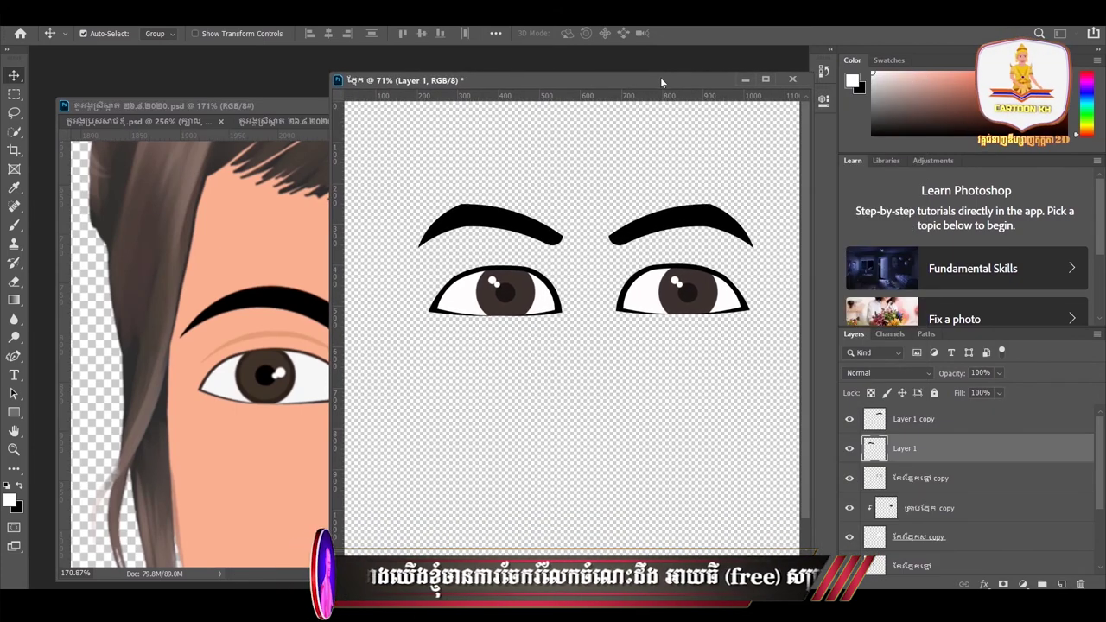
Add a new empty layer and zoom in on the left eyebrow with the Pen tool
click(1062, 584)
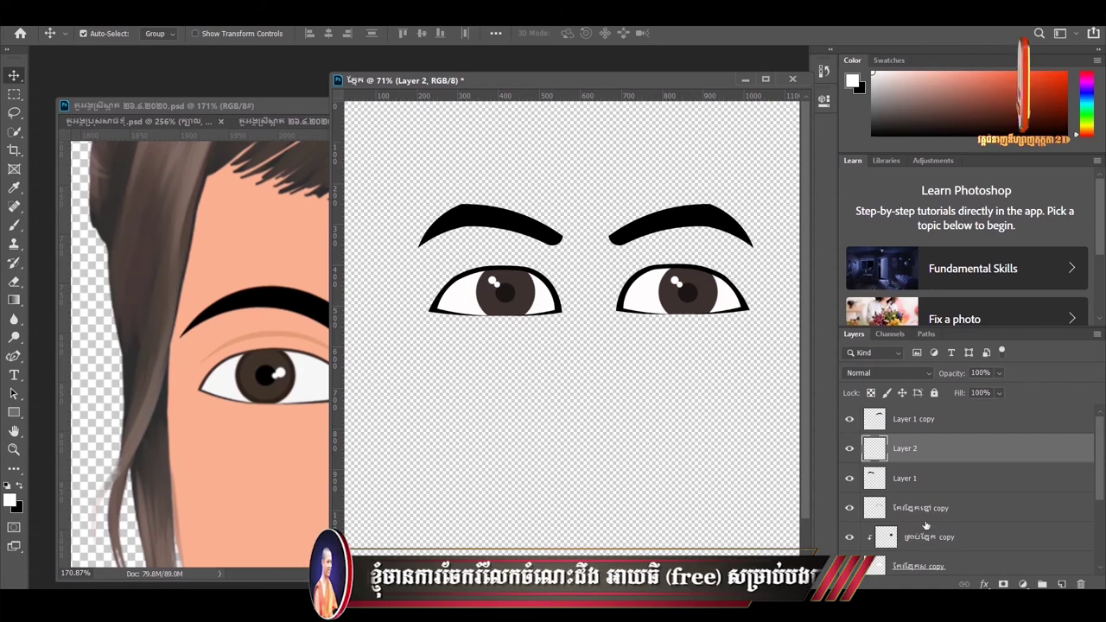
drag(477, 80, 561, 100)
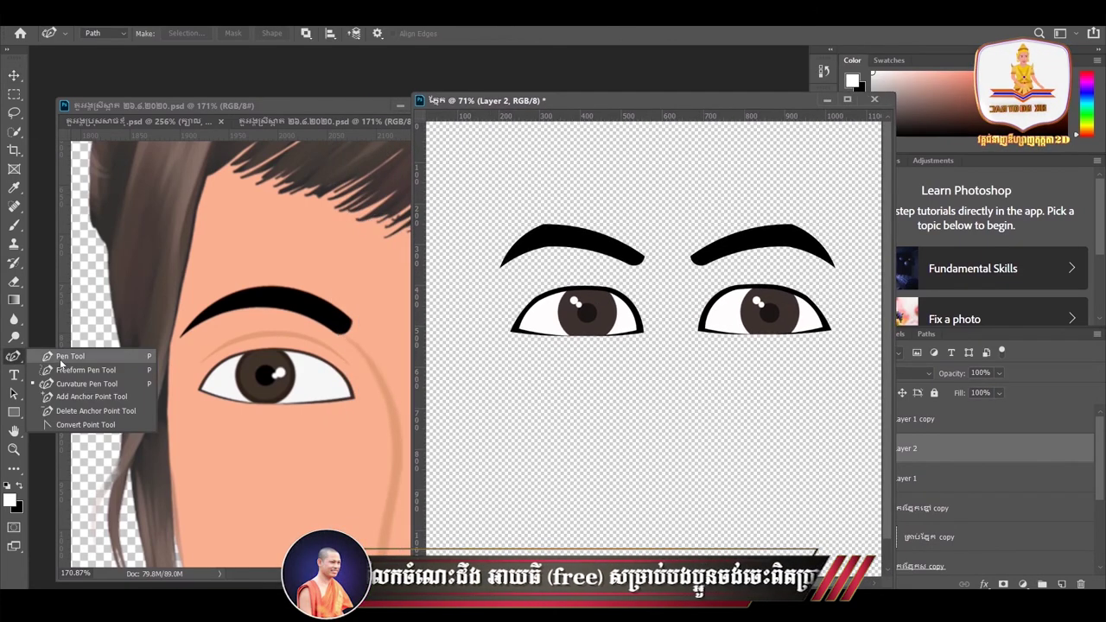
drag(14, 355, 60, 363)
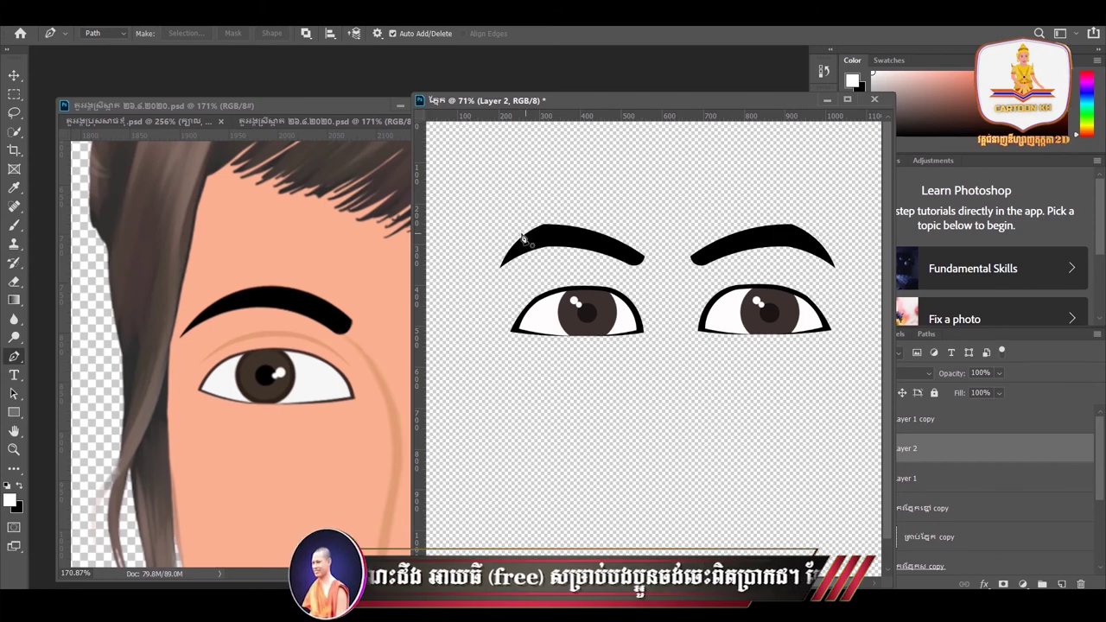
scroll(525, 241, up, 1)
scroll(526, 242, up, 1)
scroll(525, 262, down, 2)
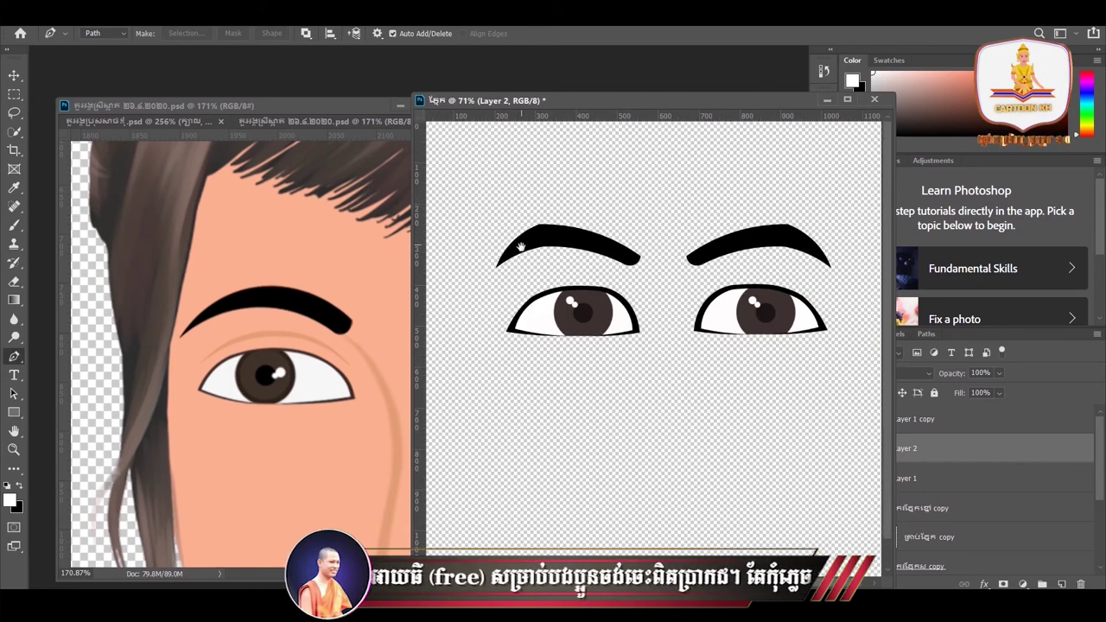
scroll(507, 235, up, 1)
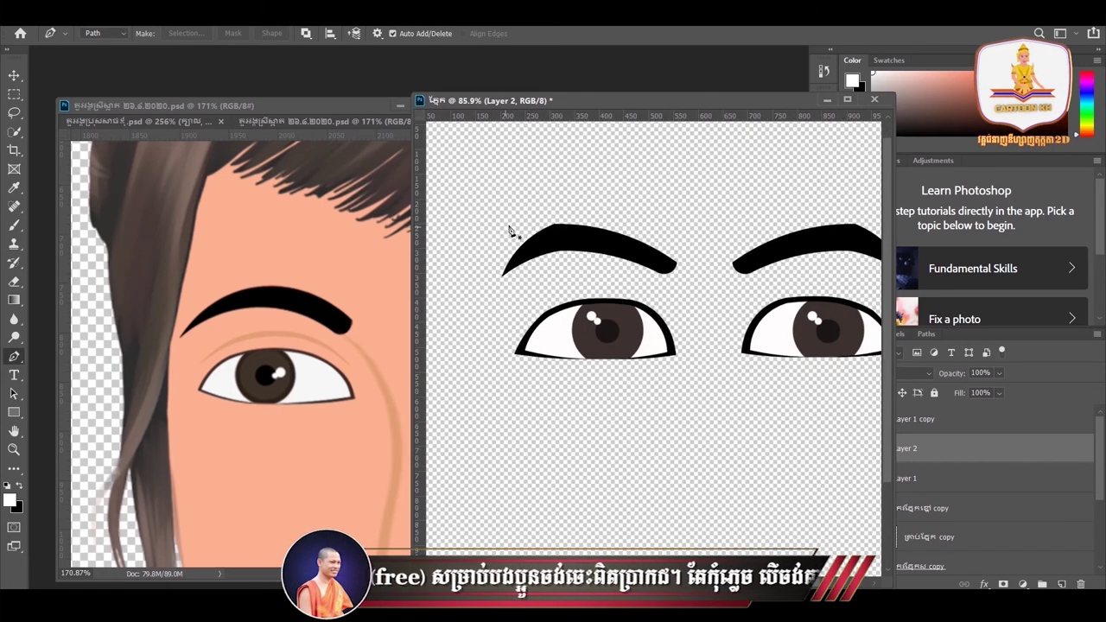
scroll(510, 232, up, 1)
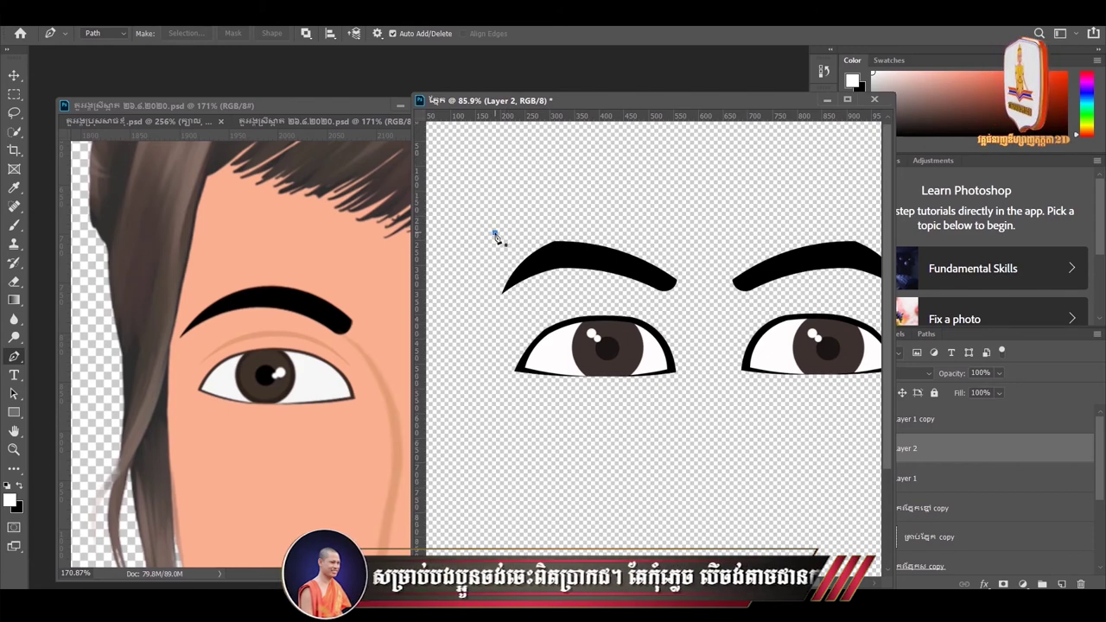
Draw a closed arched eyebrow path above the left eyebrow
click(495, 232)
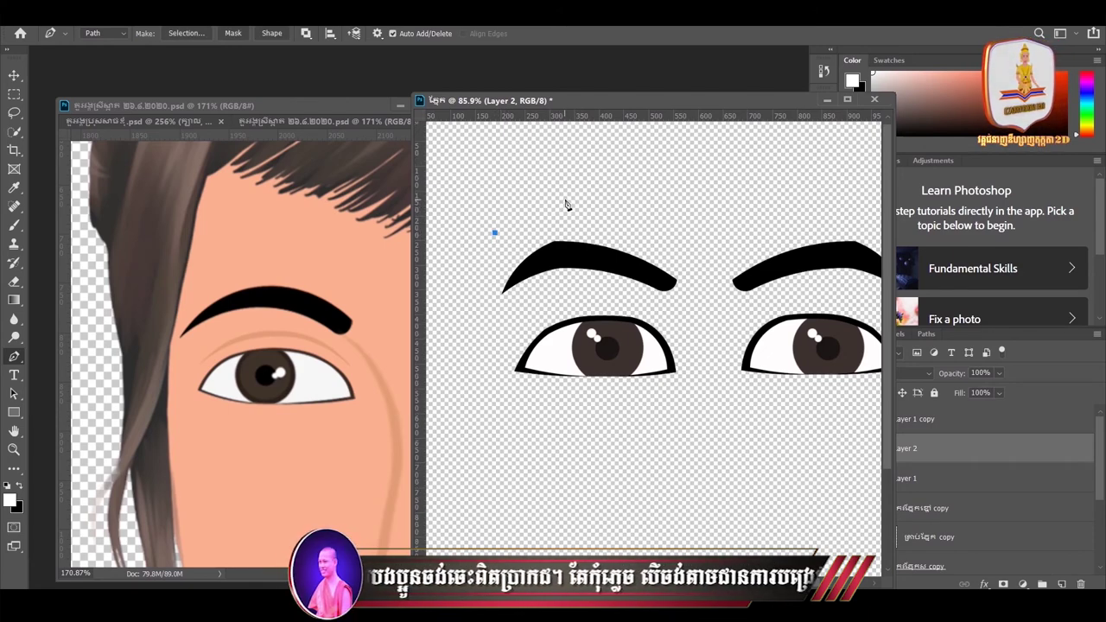
drag(565, 200, 601, 203)
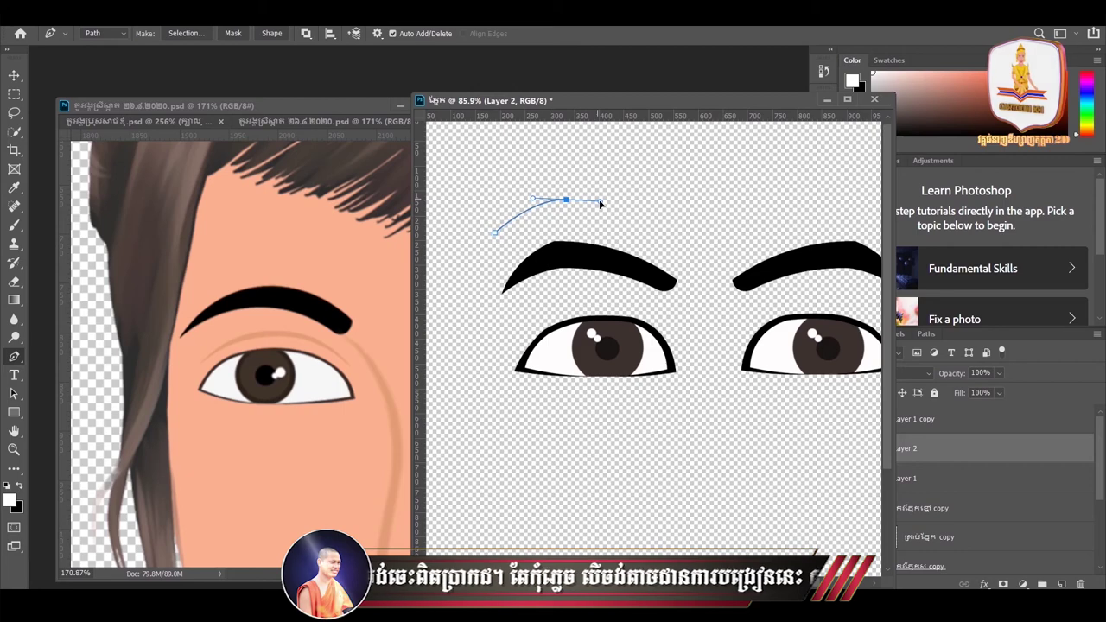
alt+click(566, 201)
drag(667, 227, 727, 271)
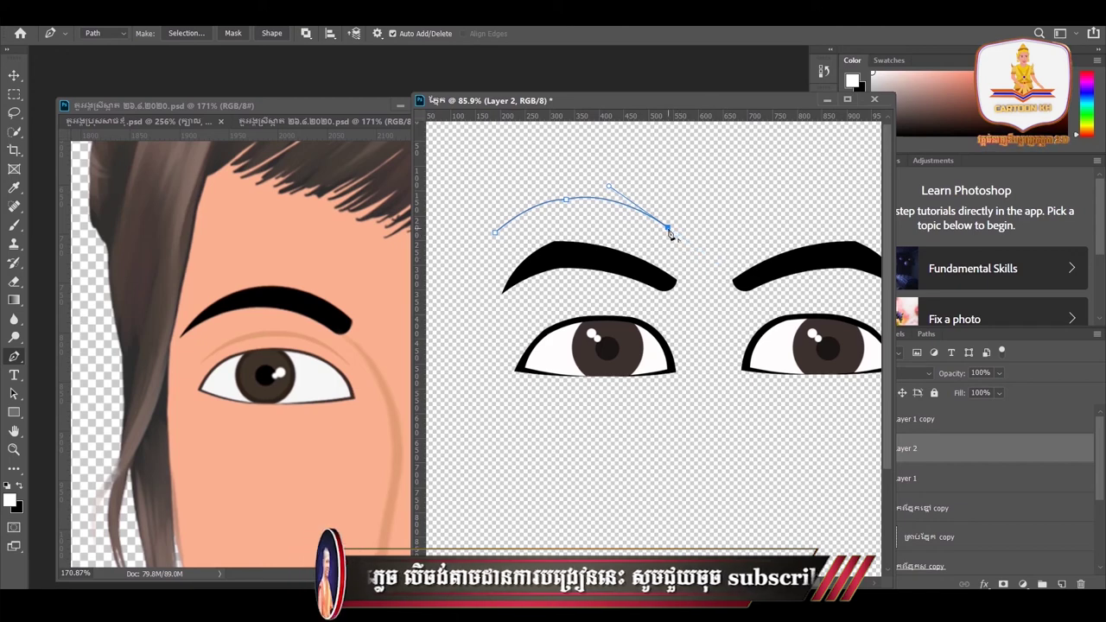
drag(649, 241, 632, 235)
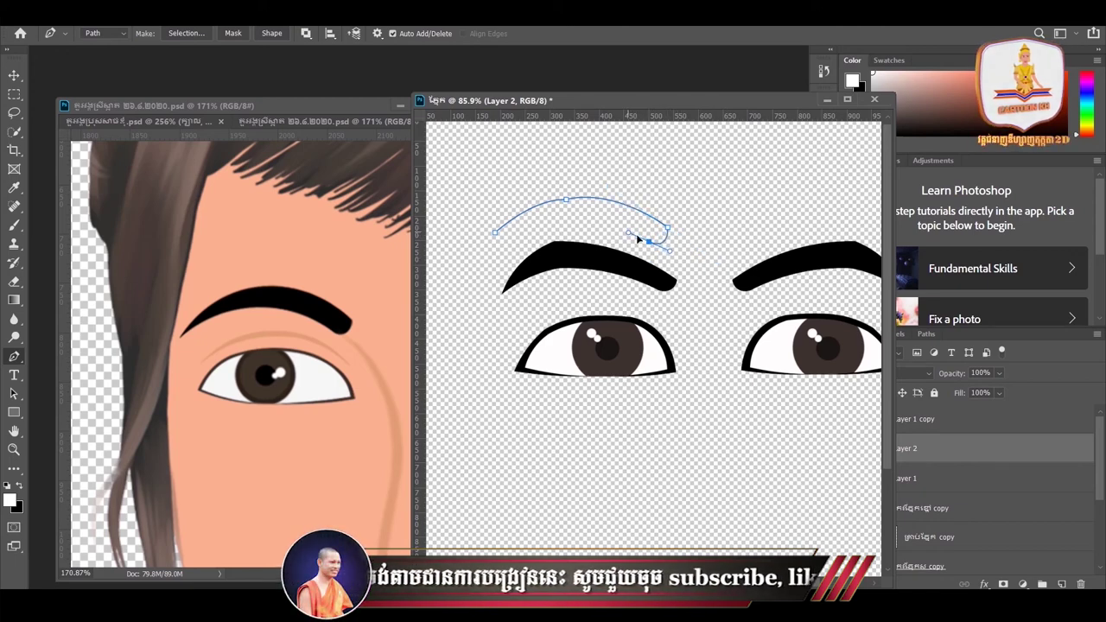
drag(548, 222, 500, 236)
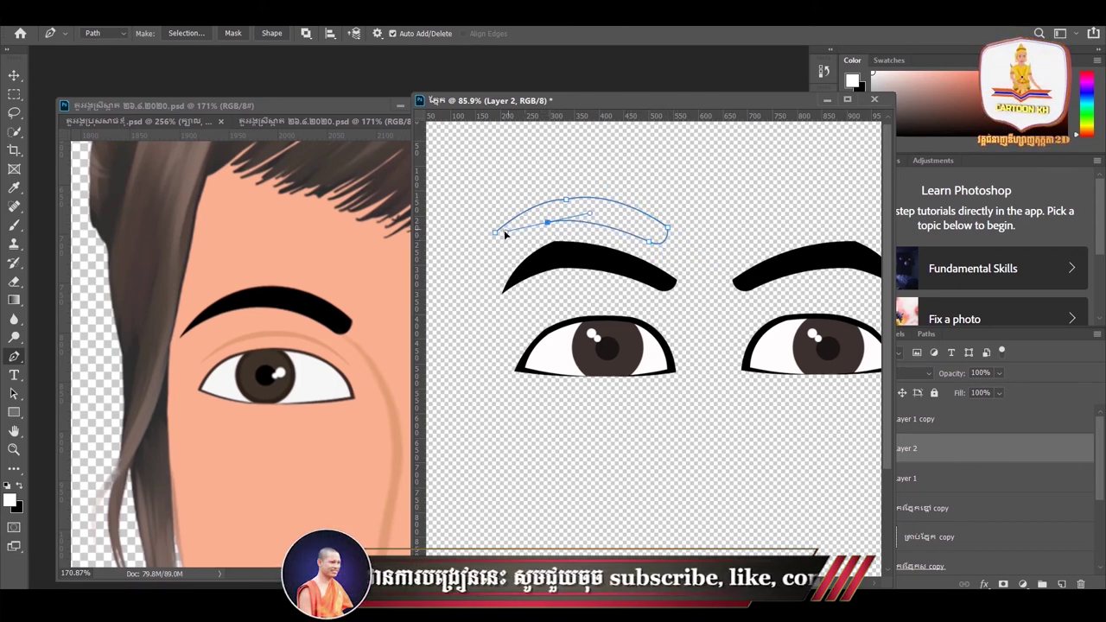
drag(495, 233, 479, 243)
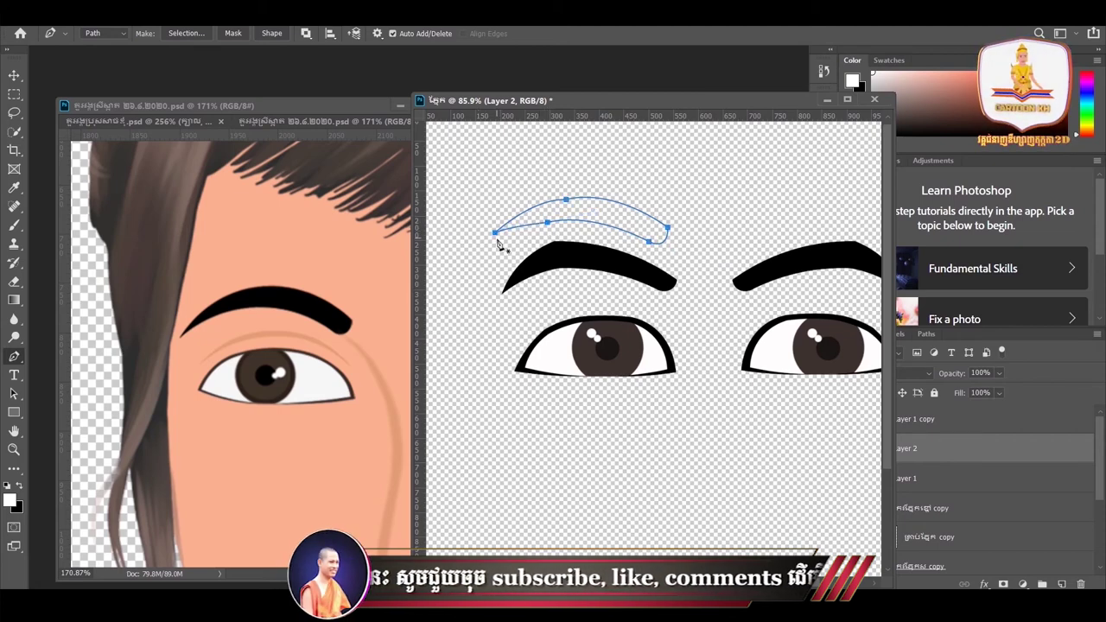
right_click(14, 359)
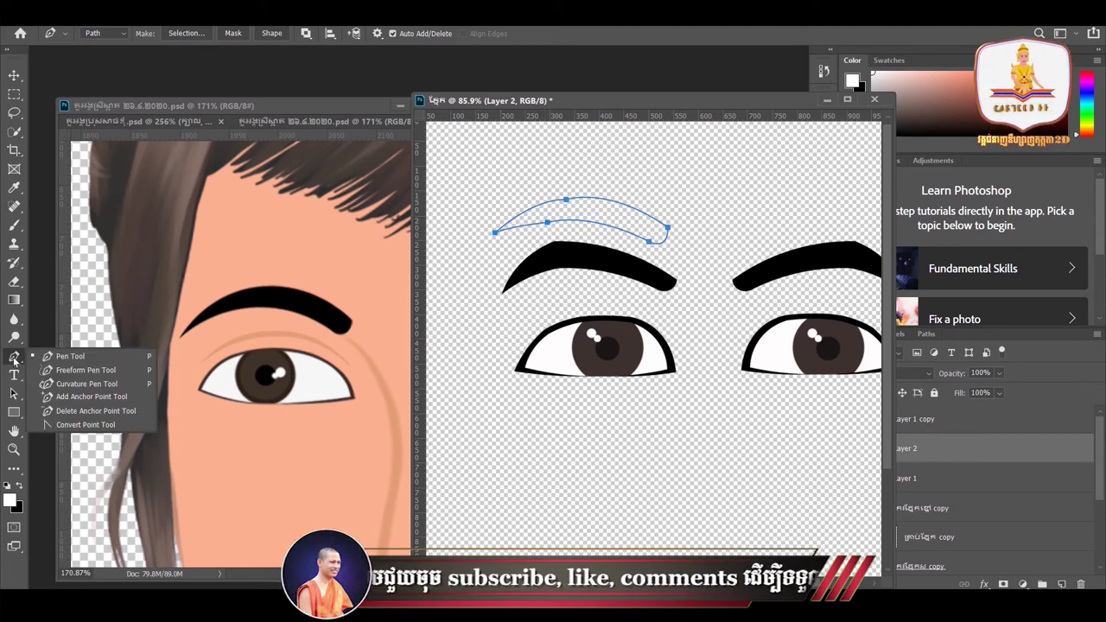
click(84, 395)
Raise the outline's lower curve and smooth its inner curve and lower-right tip
scroll(536, 202, up, 3)
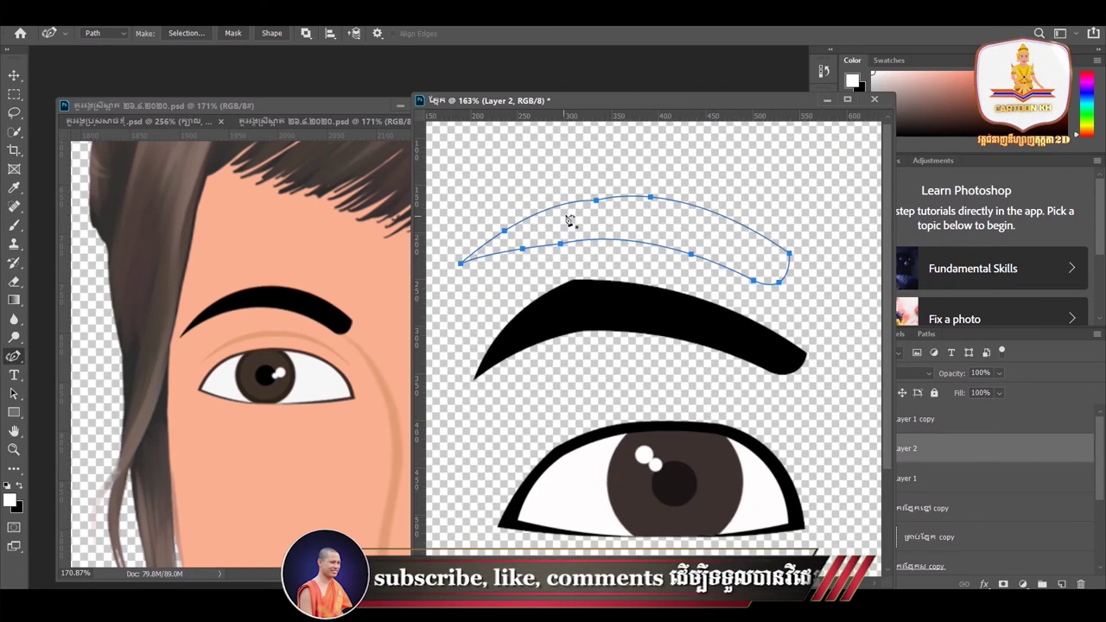
mouse_move(571, 236)
mouse_down()
mouse_move(601, 215)
mouse_move(655, 208)
mouse_up()
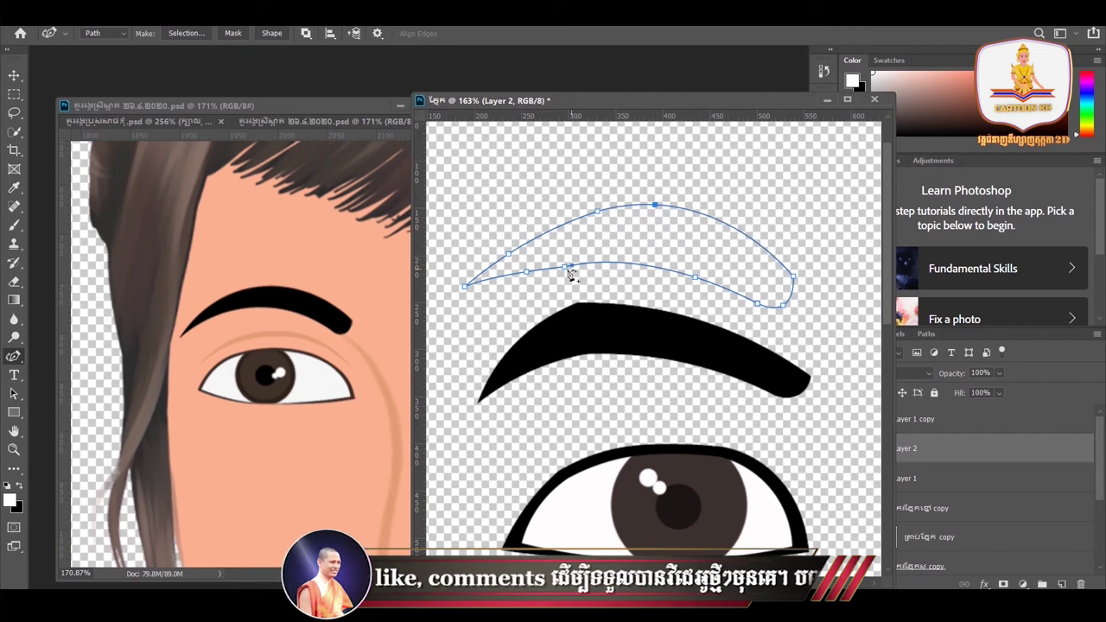
drag(565, 269, 591, 253)
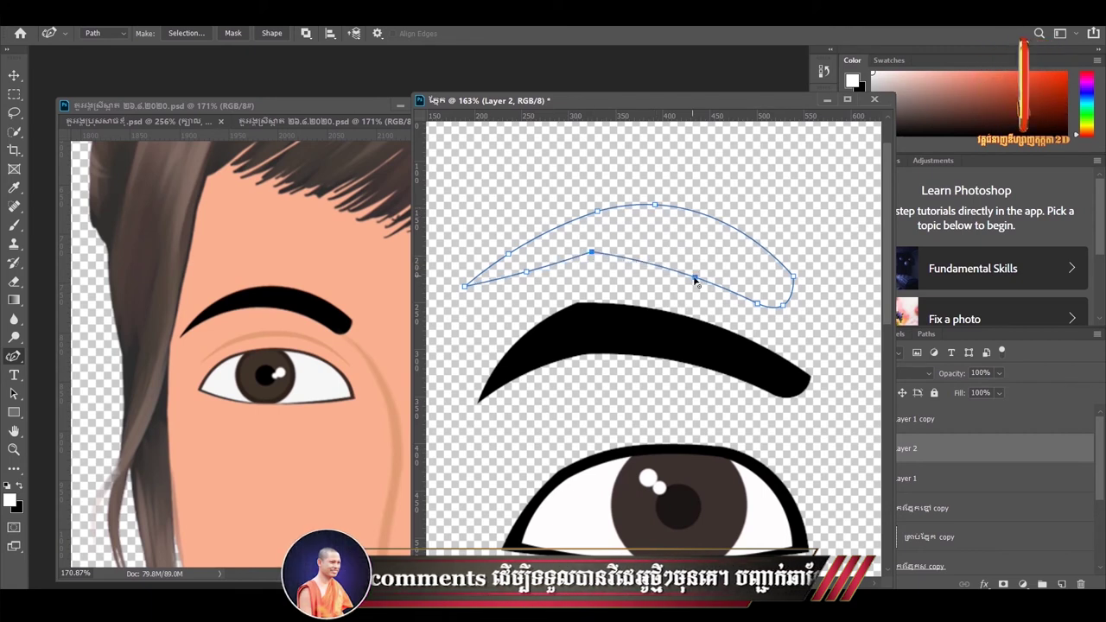
drag(694, 273, 691, 250)
drag(464, 285, 482, 297)
mouse_move(530, 276)
mouse_down()
mouse_move(595, 240)
mouse_move(595, 208)
mouse_up()
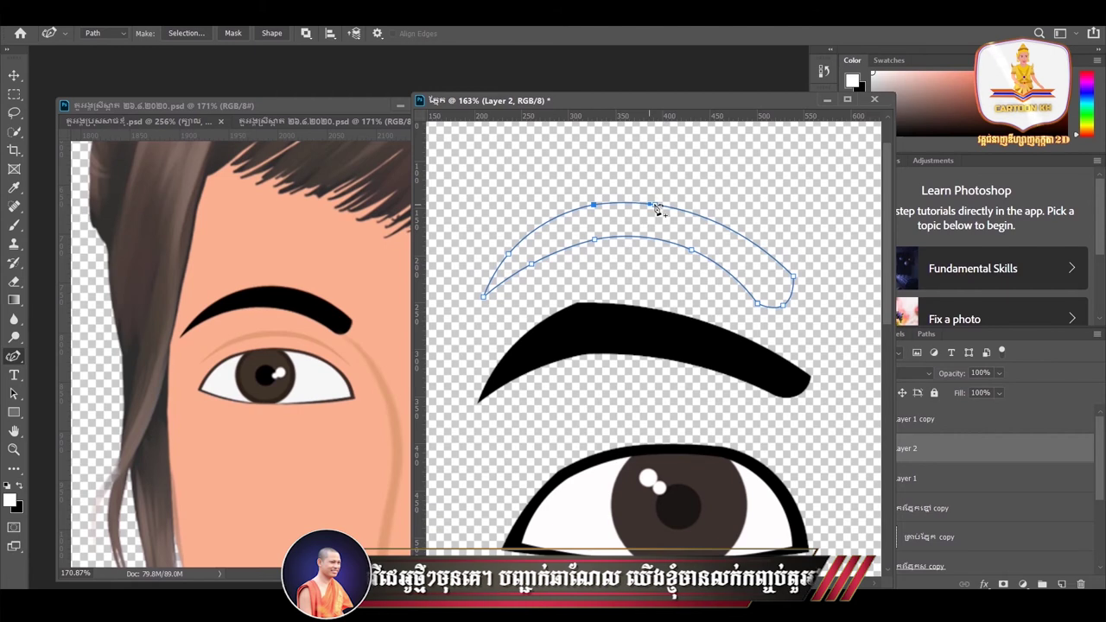
drag(664, 205, 669, 206)
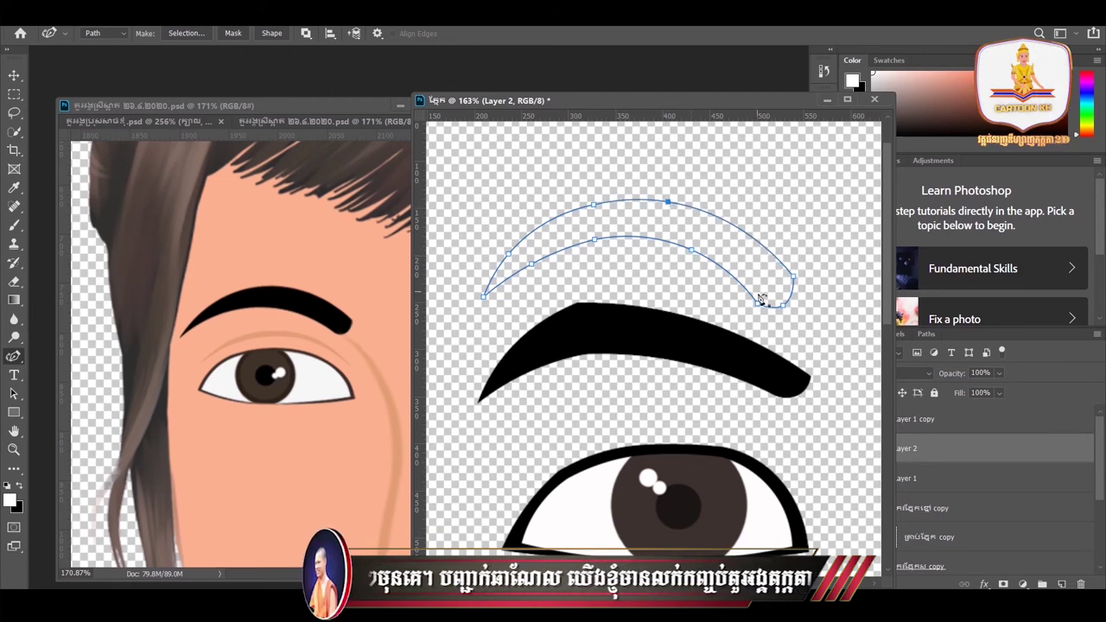
drag(782, 306, 779, 303)
Refine the outline's top arch, extend its right end, and move the left tip inward
drag(691, 251, 694, 250)
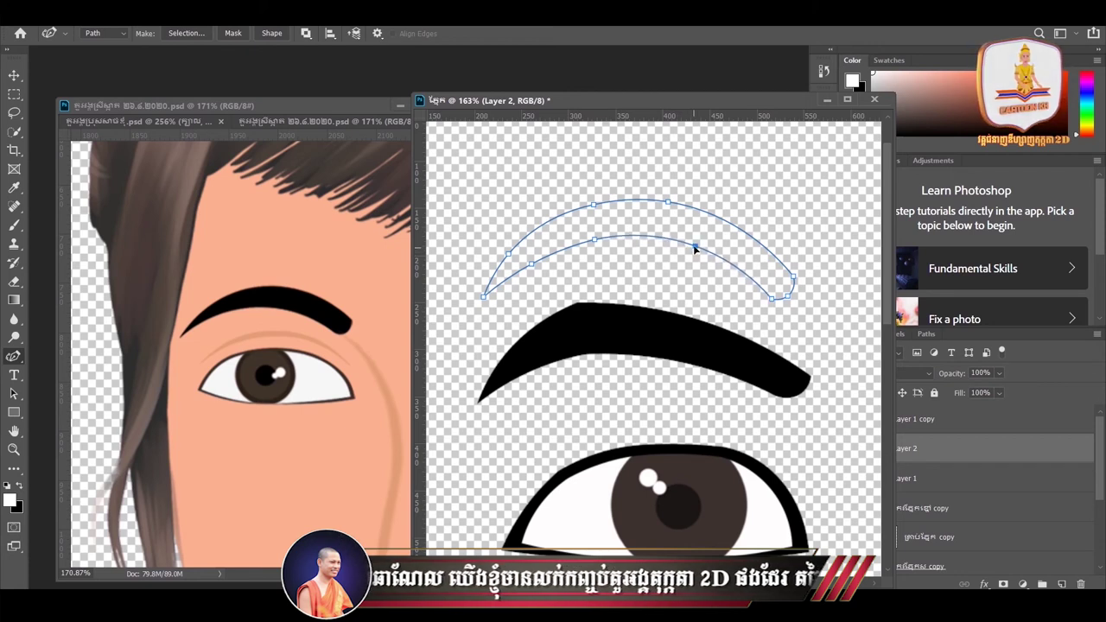
drag(508, 257, 509, 258)
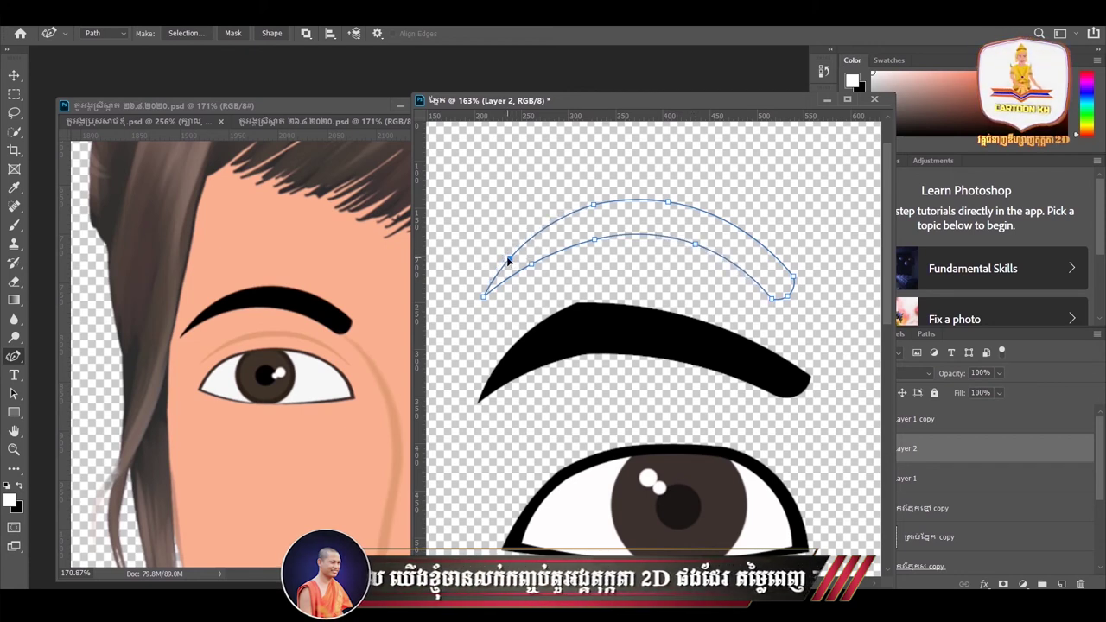
drag(594, 207, 596, 210)
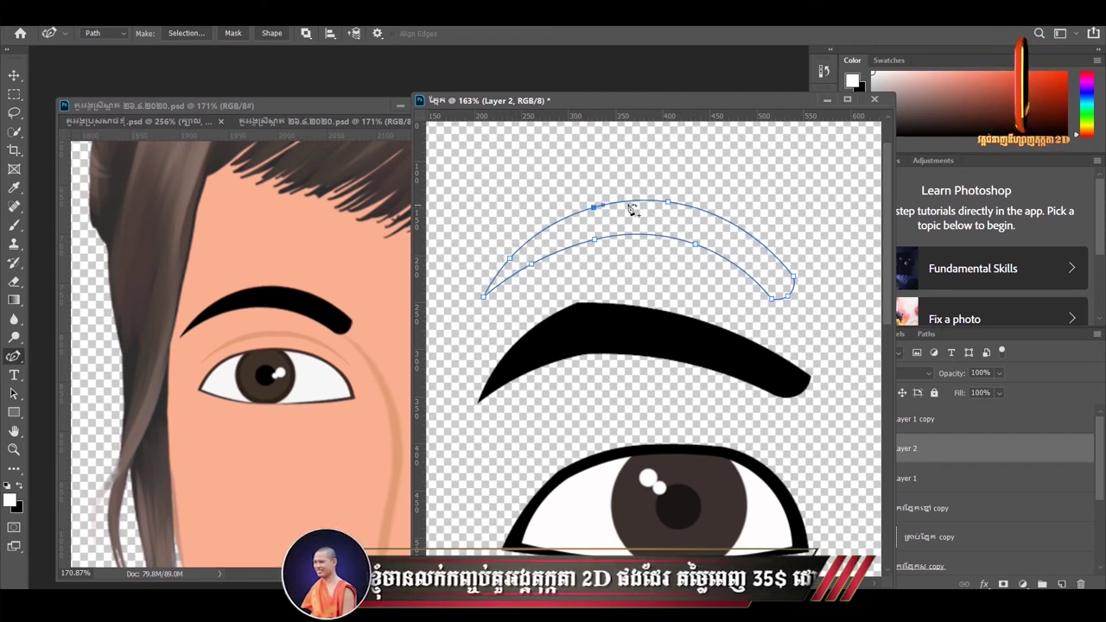
drag(668, 203, 674, 200)
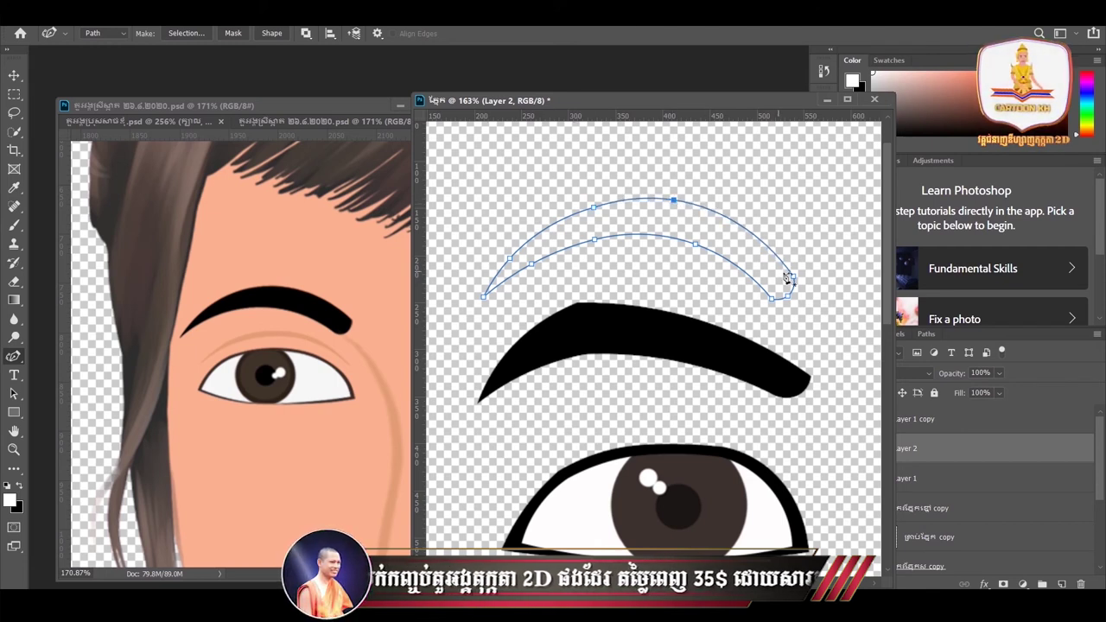
drag(794, 277, 777, 300)
drag(509, 259, 510, 262)
drag(485, 299, 491, 298)
drag(594, 240, 594, 207)
Convert the arched path to a selection, fill it black, deselect, and zoom out
key(ctrl+Return)
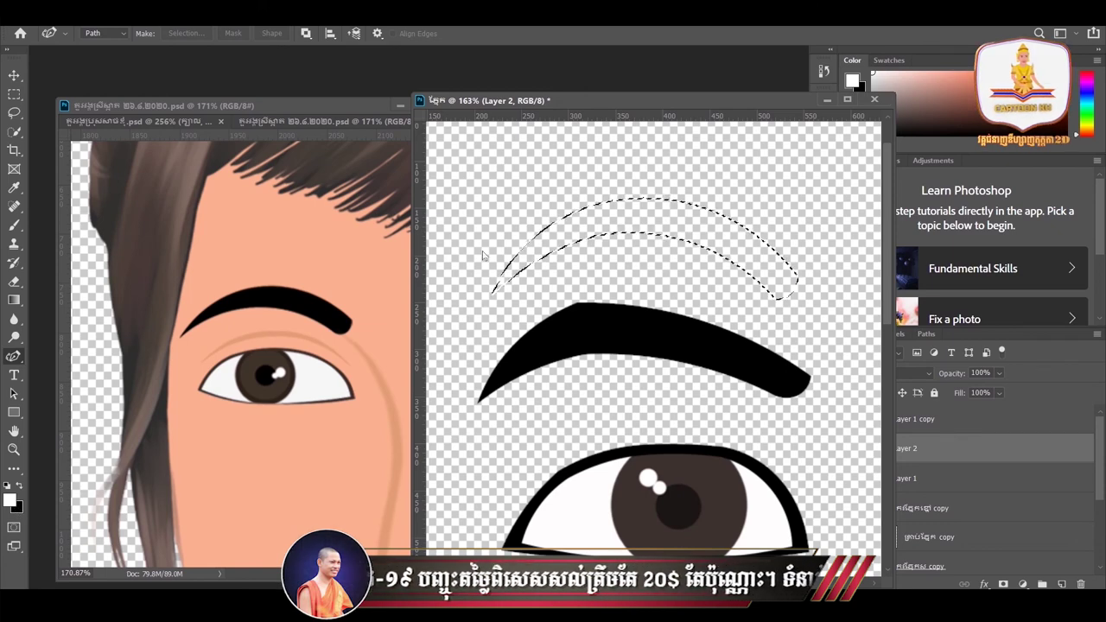
key(ctrl+BackSpace)
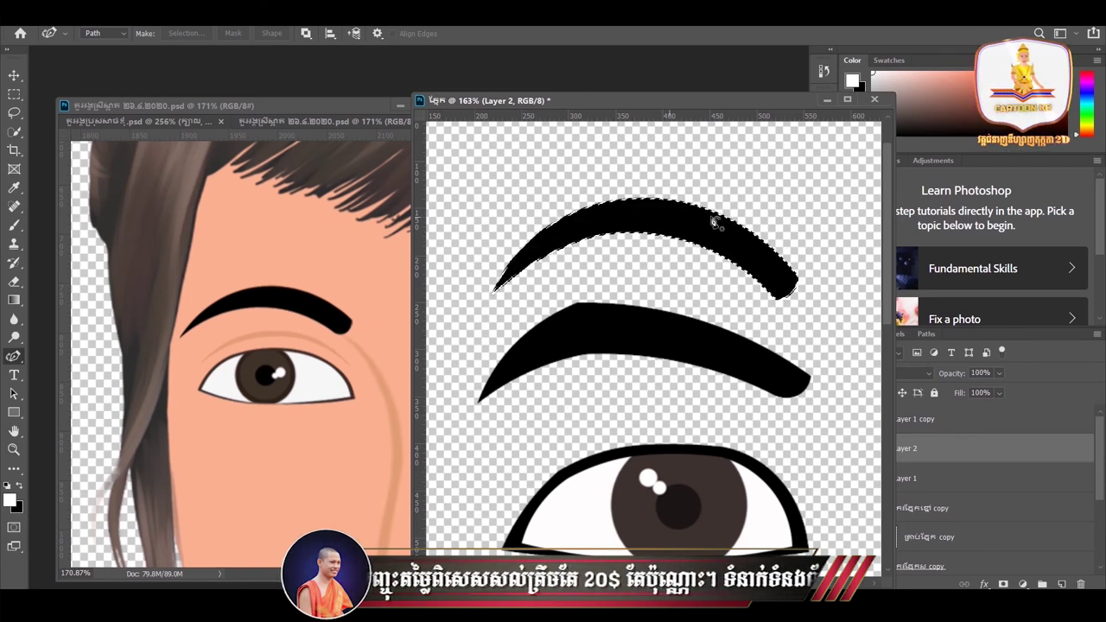
key(ctrl+d)
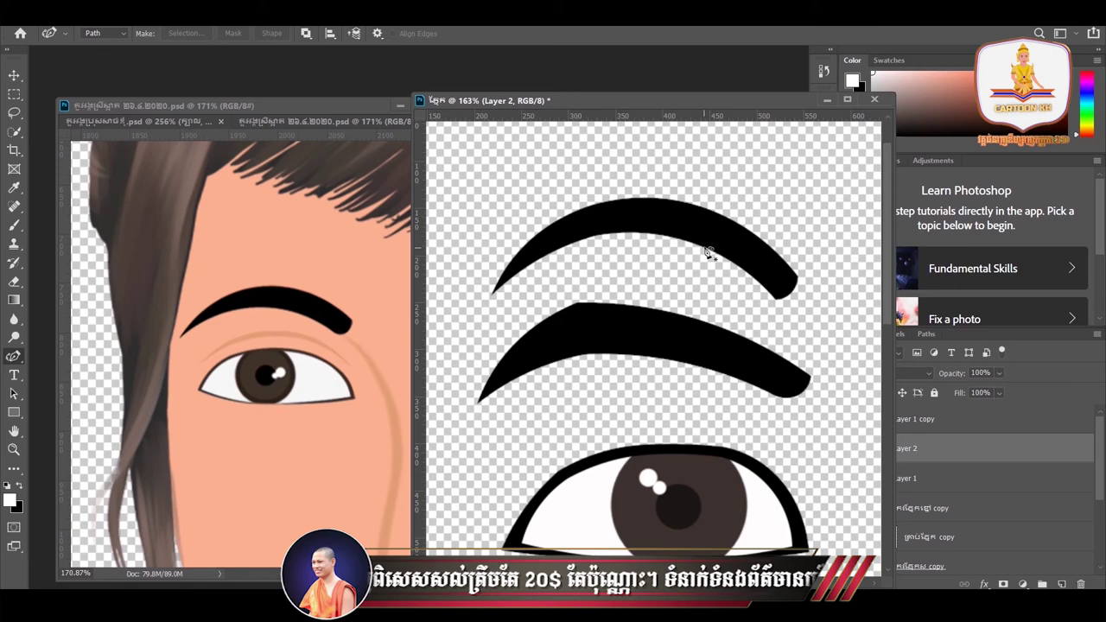
scroll(707, 250, down, 5)
click(14, 75)
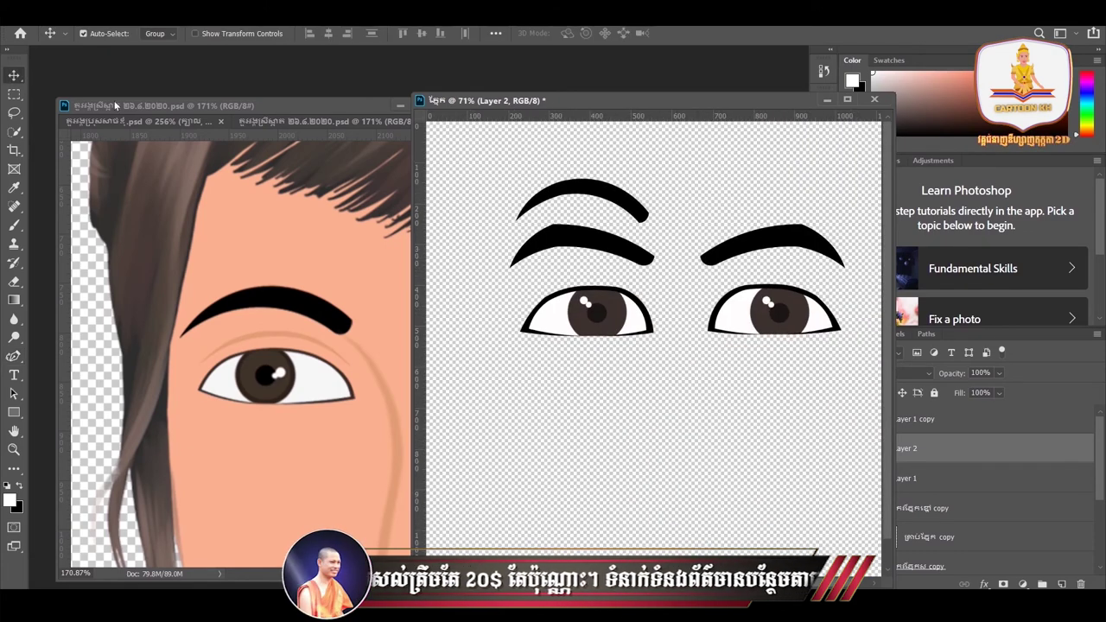
scroll(538, 242, right, 2)
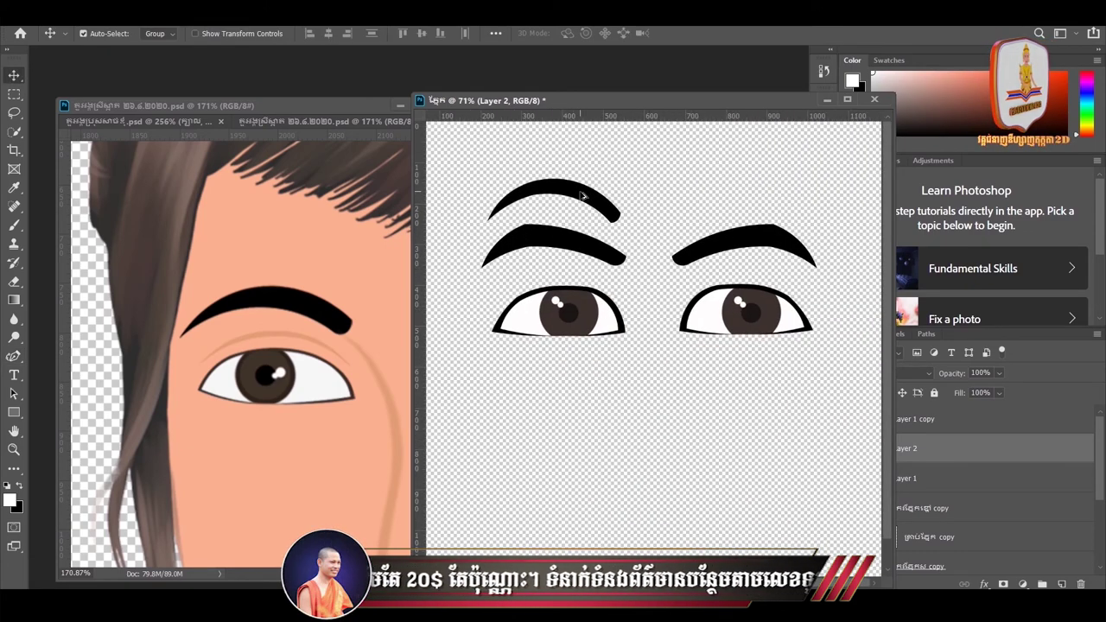
drag(583, 196, 772, 186)
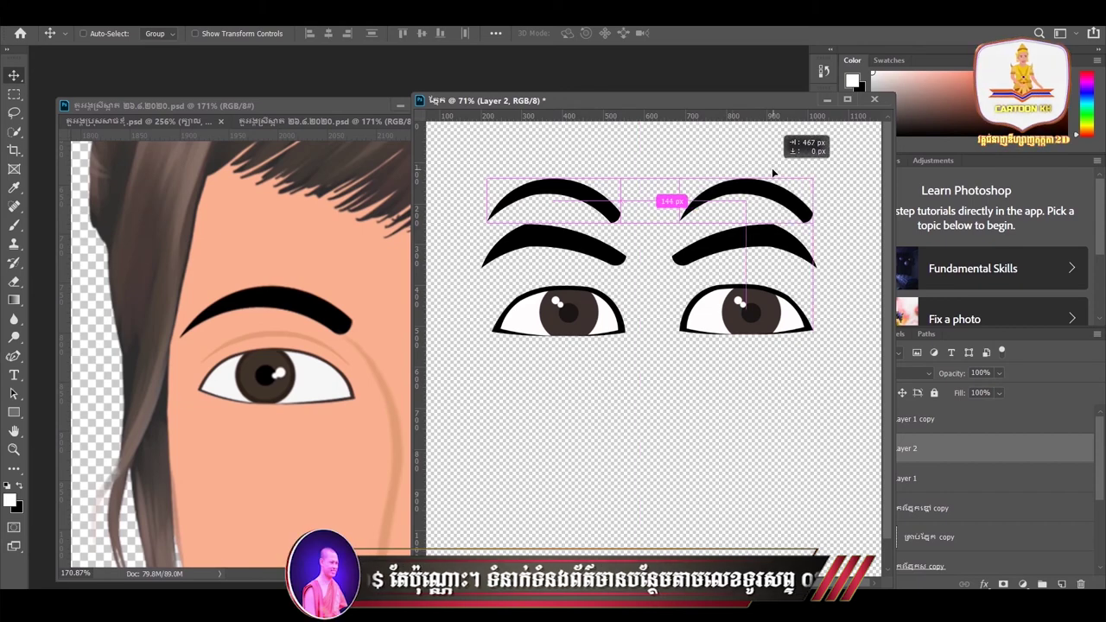
key(ctrl+t)
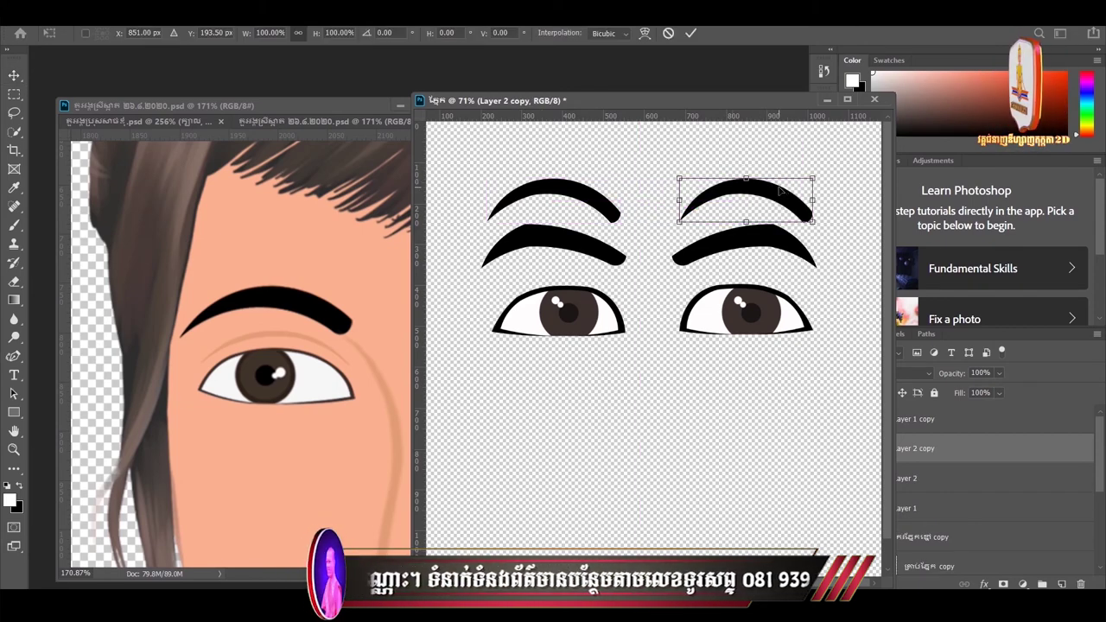
right_click(779, 192)
click(800, 365)
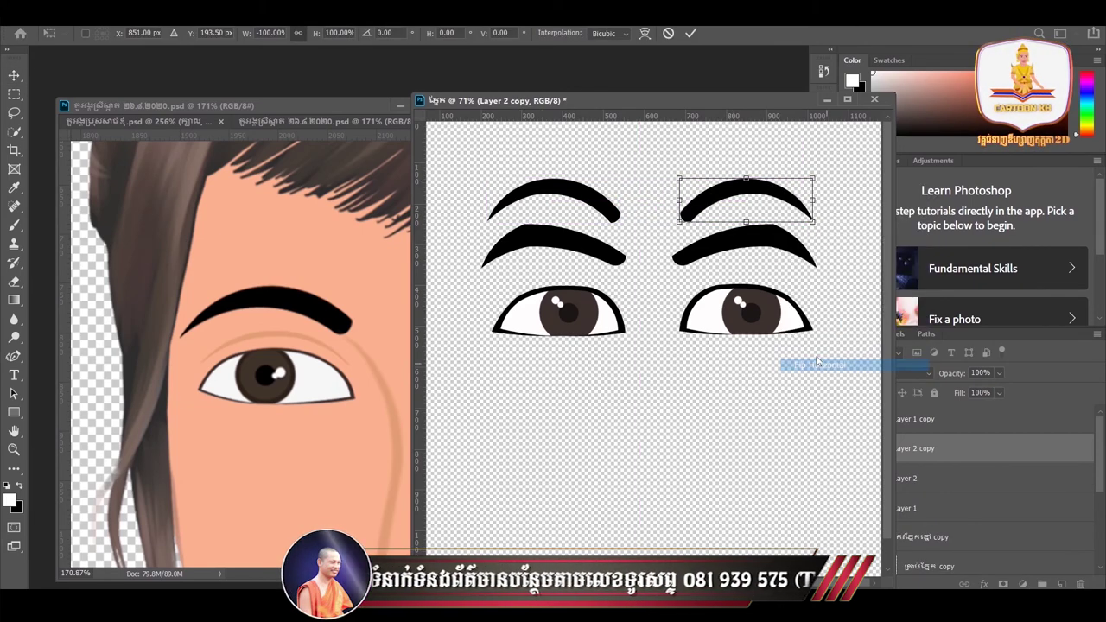
key(Return)
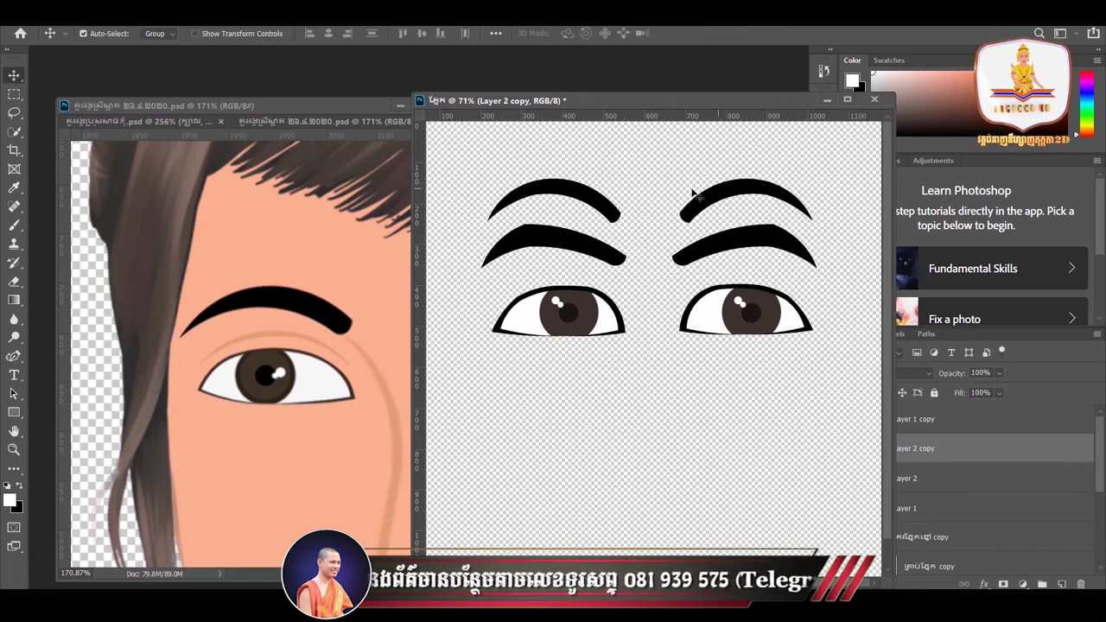
click(605, 203)
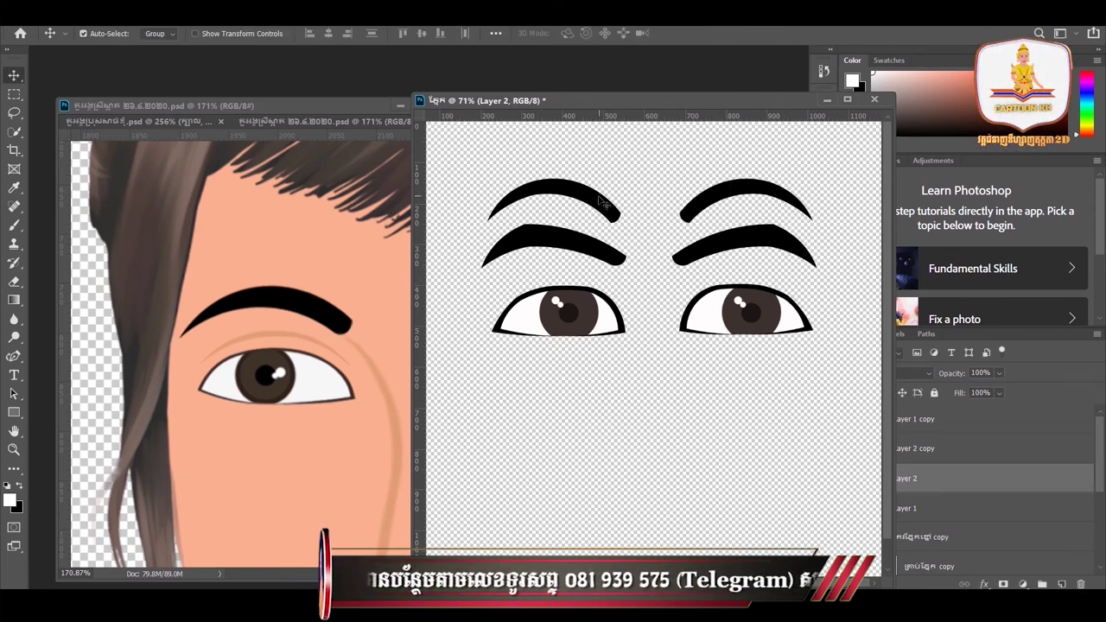
click(740, 196)
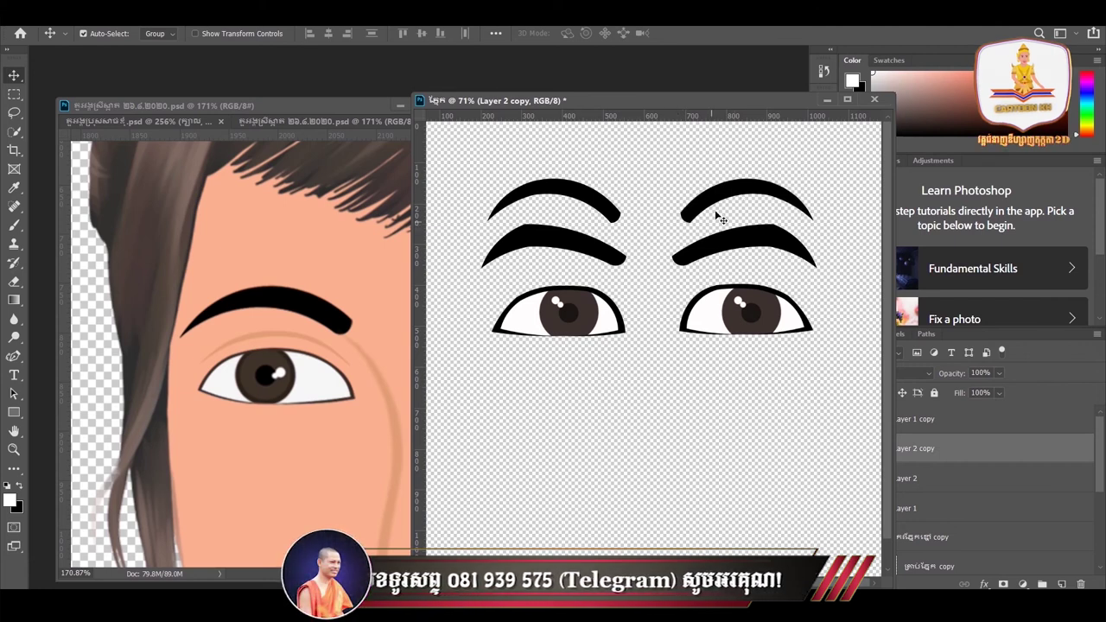
shift+click(739, 198)
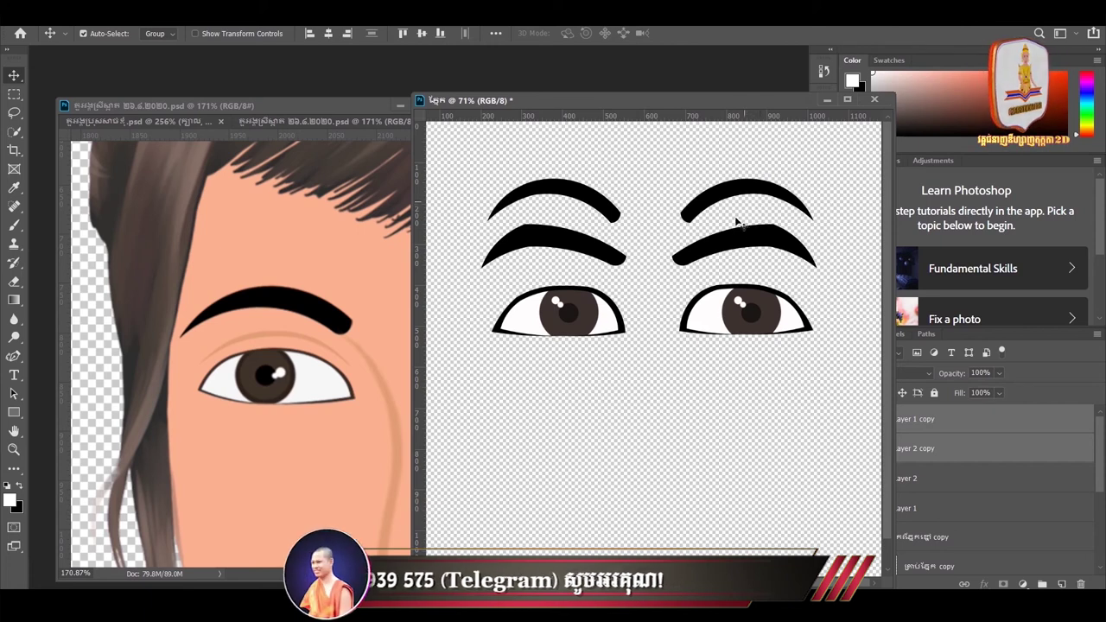
click(752, 311)
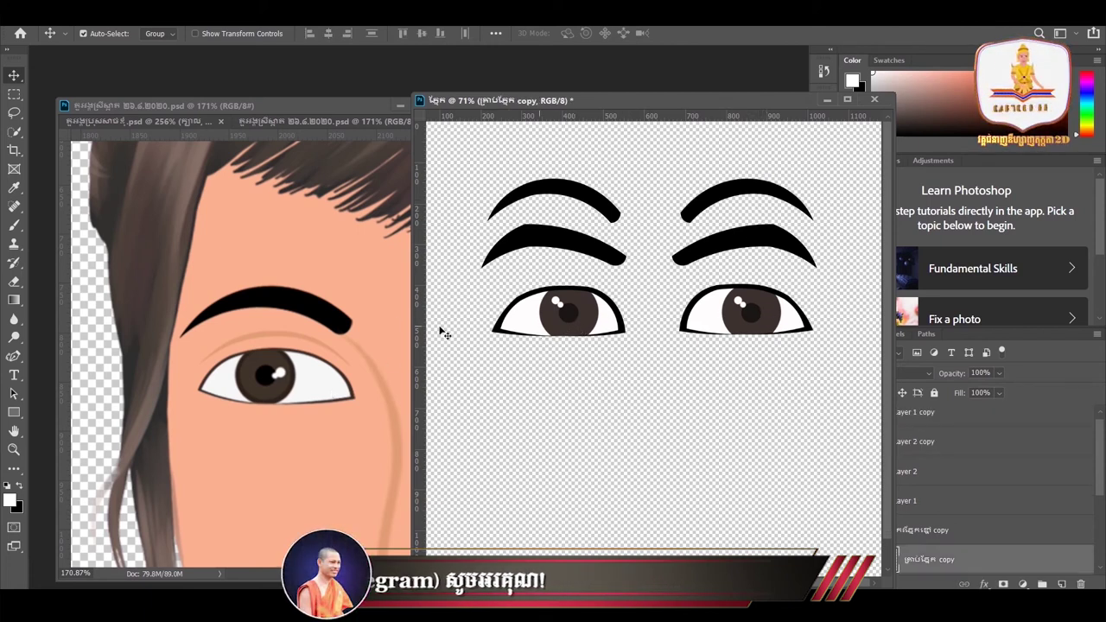
click(263, 109)
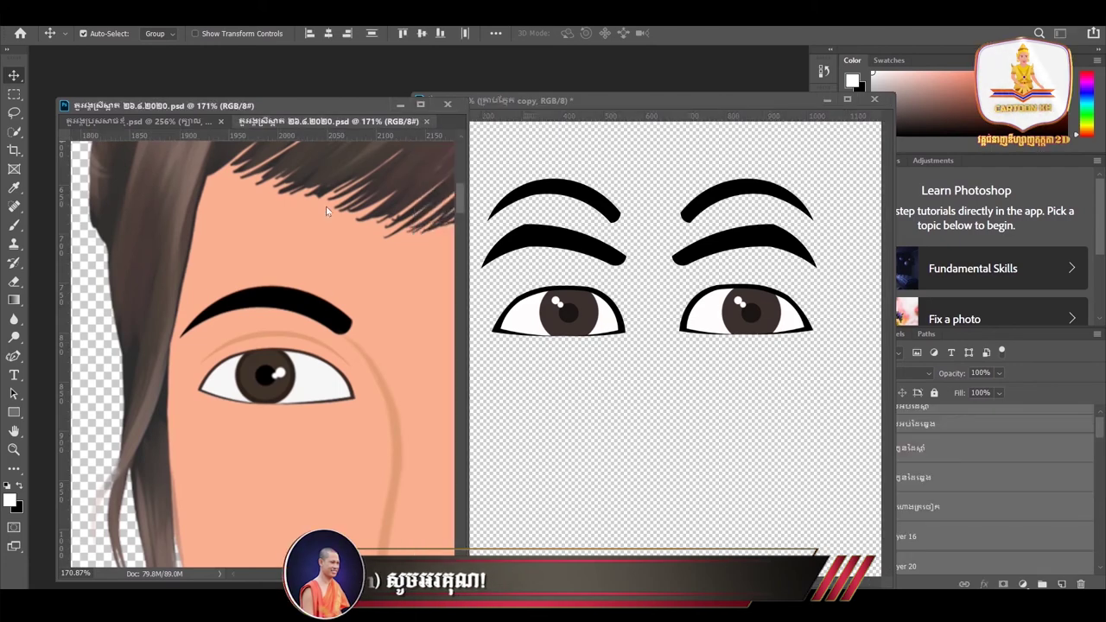
click(142, 121)
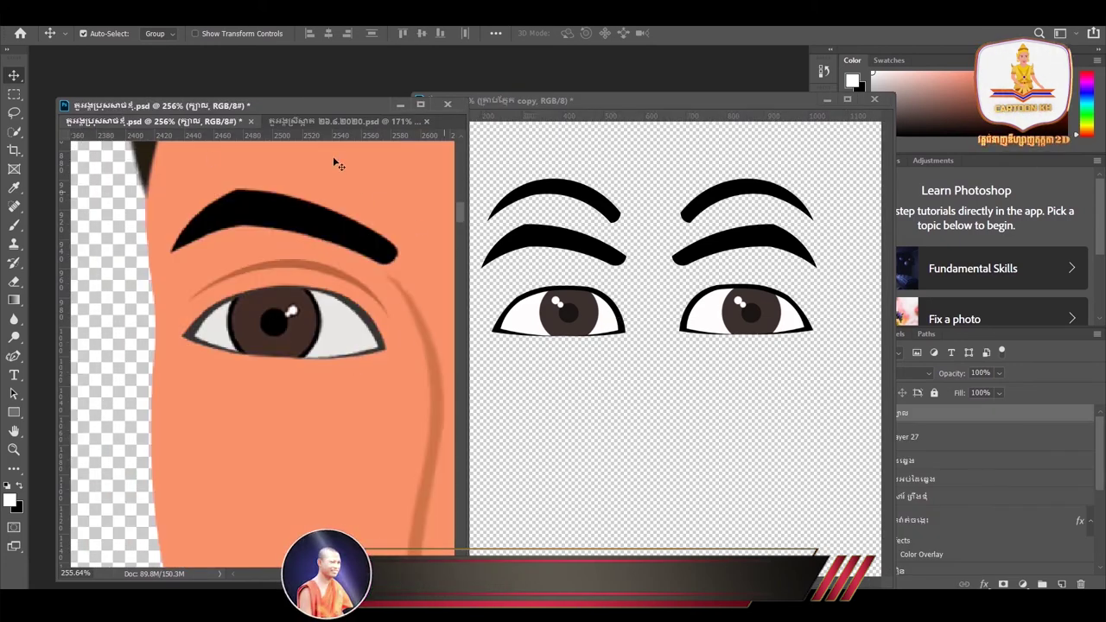
click(306, 123)
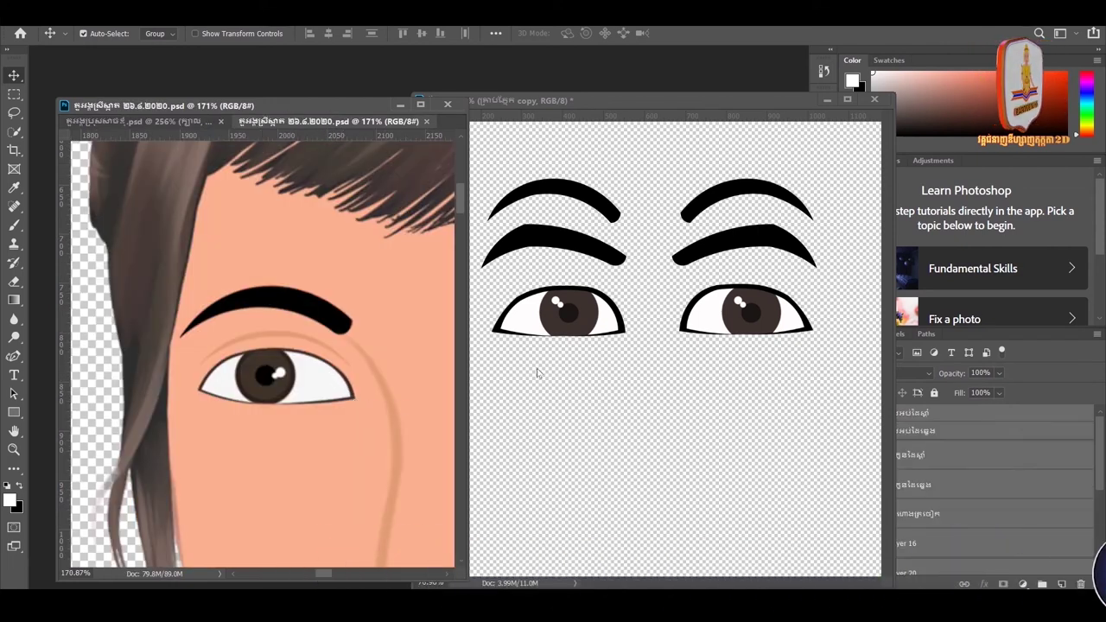
click(585, 353)
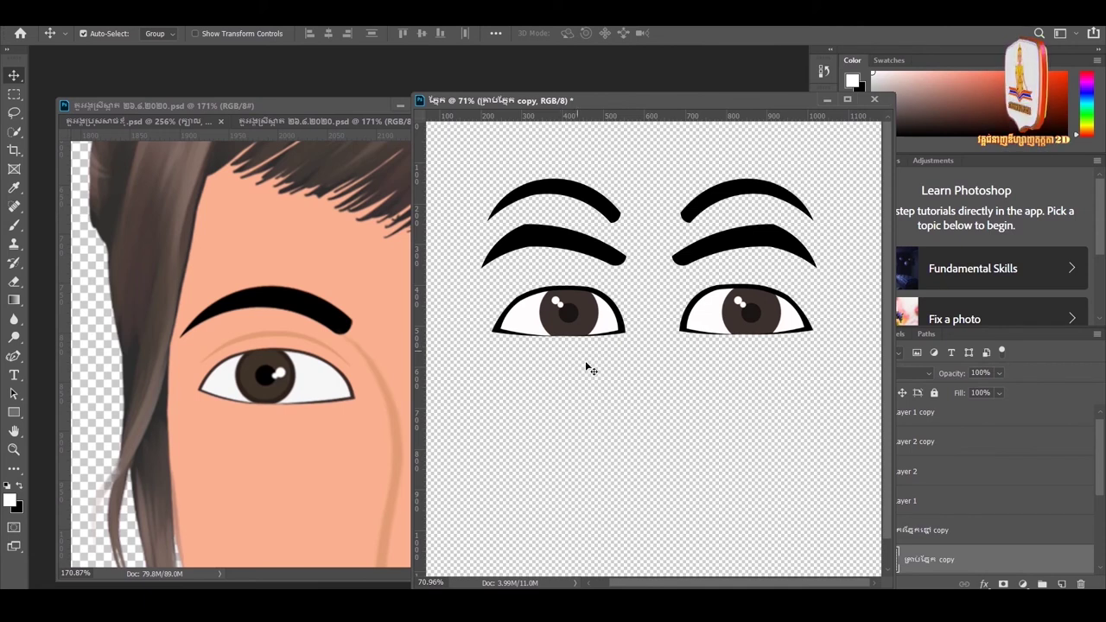
drag(804, 380, 562, 292)
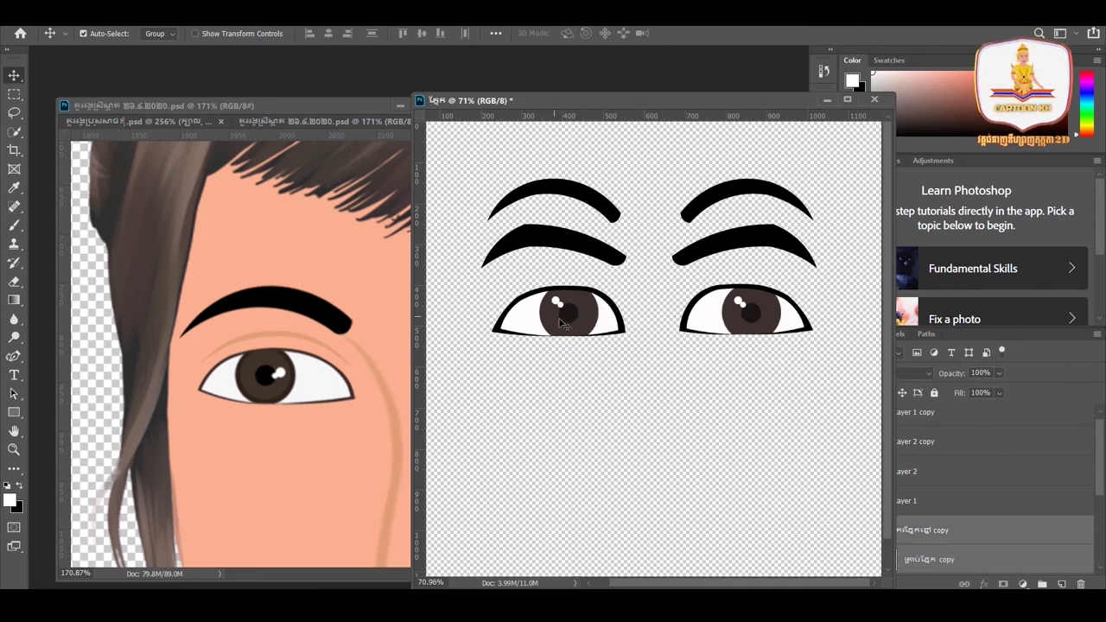
drag(812, 383, 570, 317)
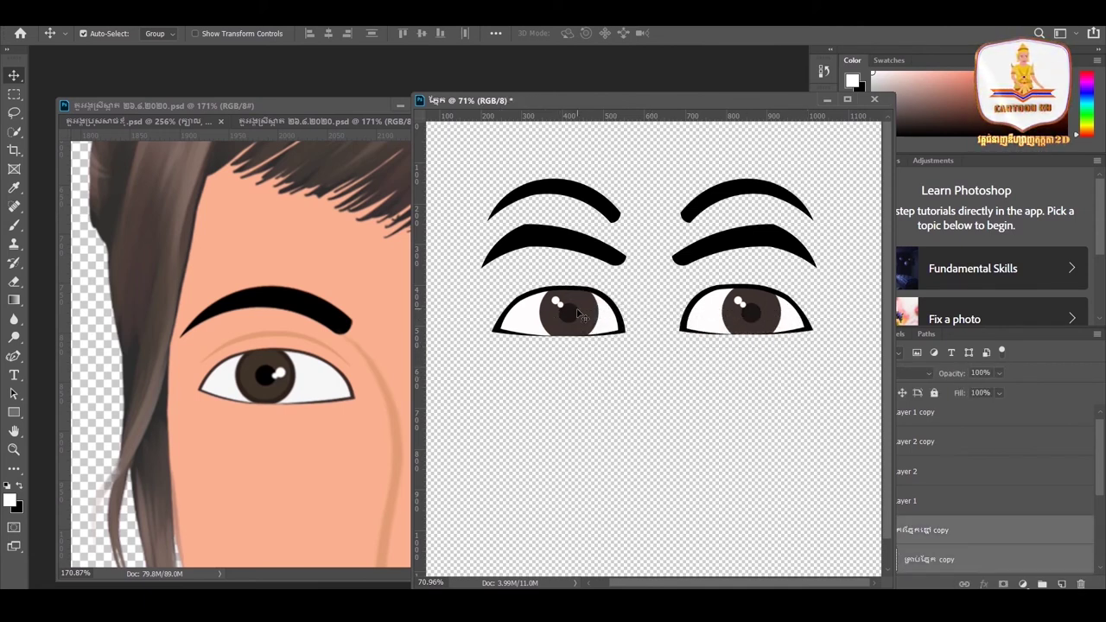
click(324, 364)
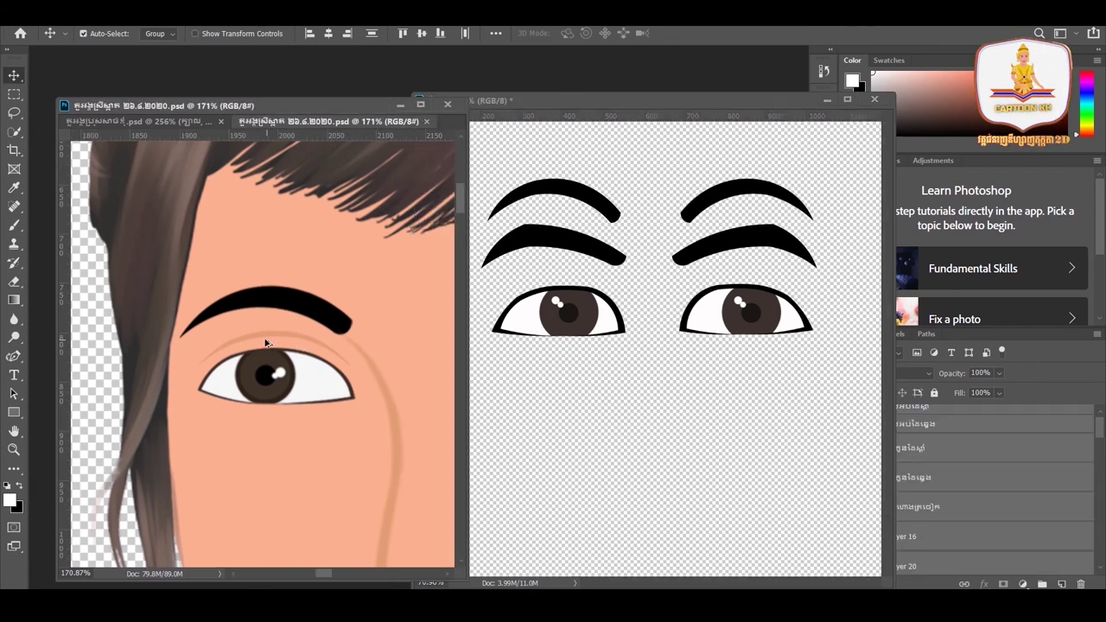
scroll(264, 346, up, 2)
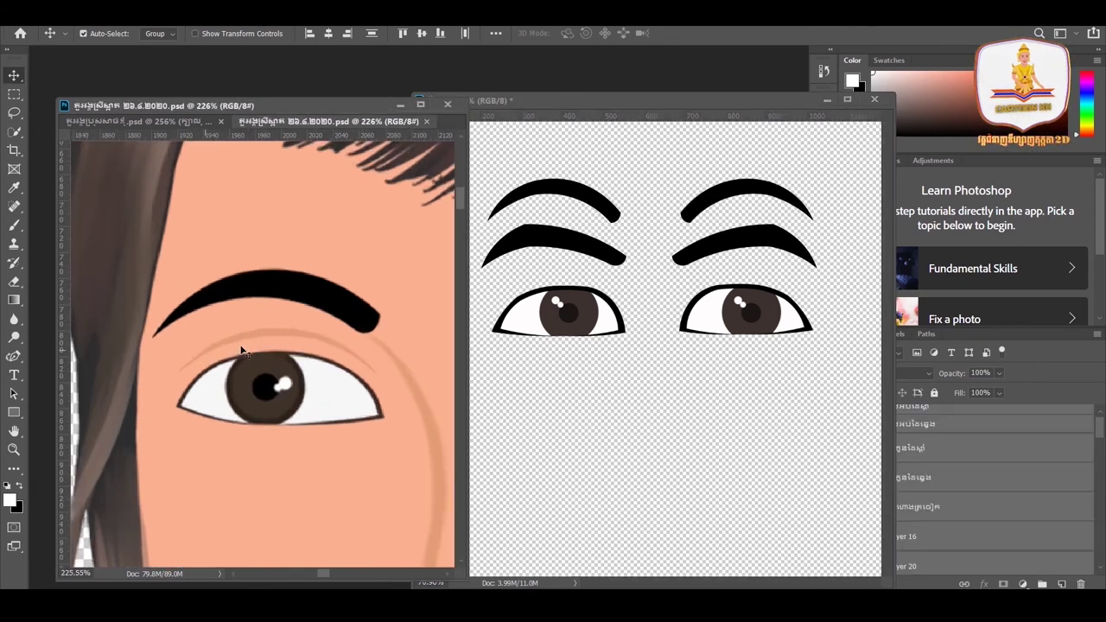
click(603, 352)
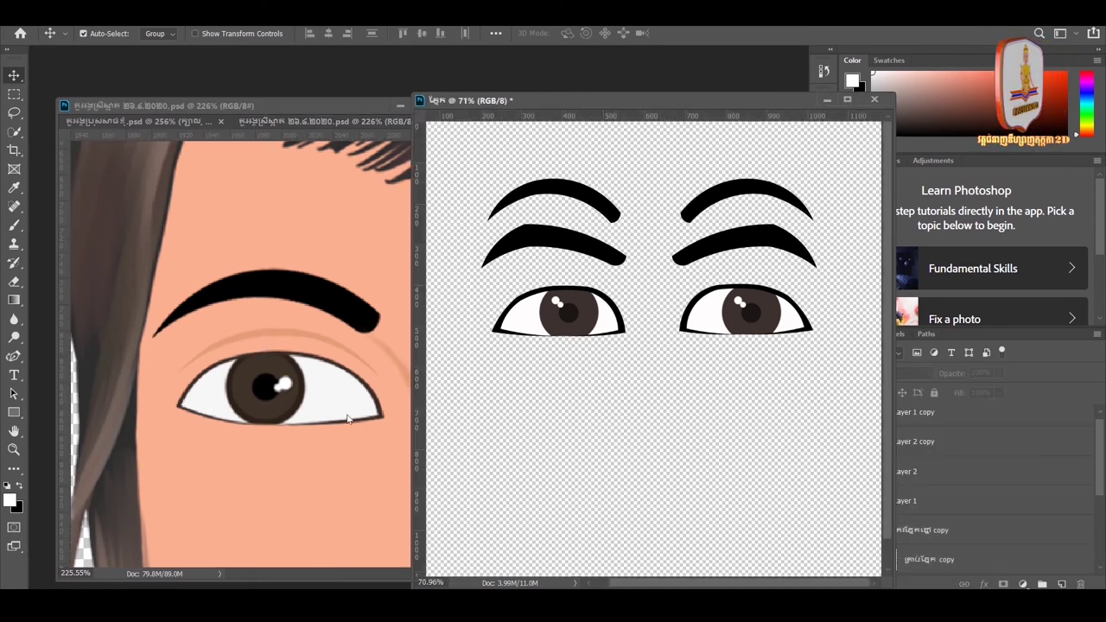
click(14, 356)
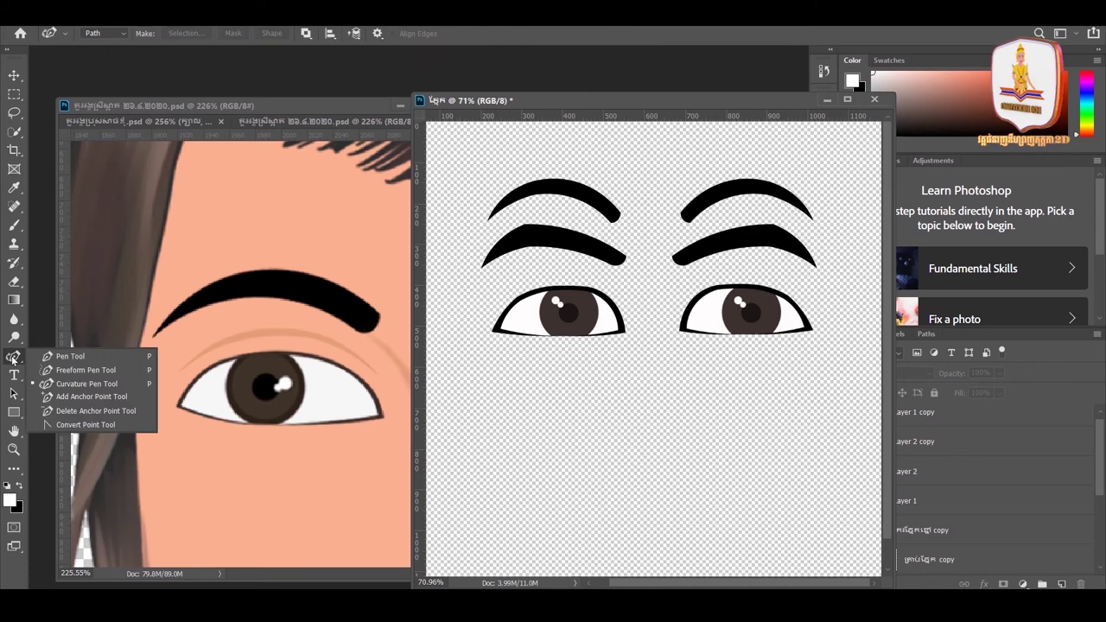
Draw a thin closed crescent path over the left eye and load it as a selection on a new layer
click(71, 357)
scroll(510, 318, up, 2)
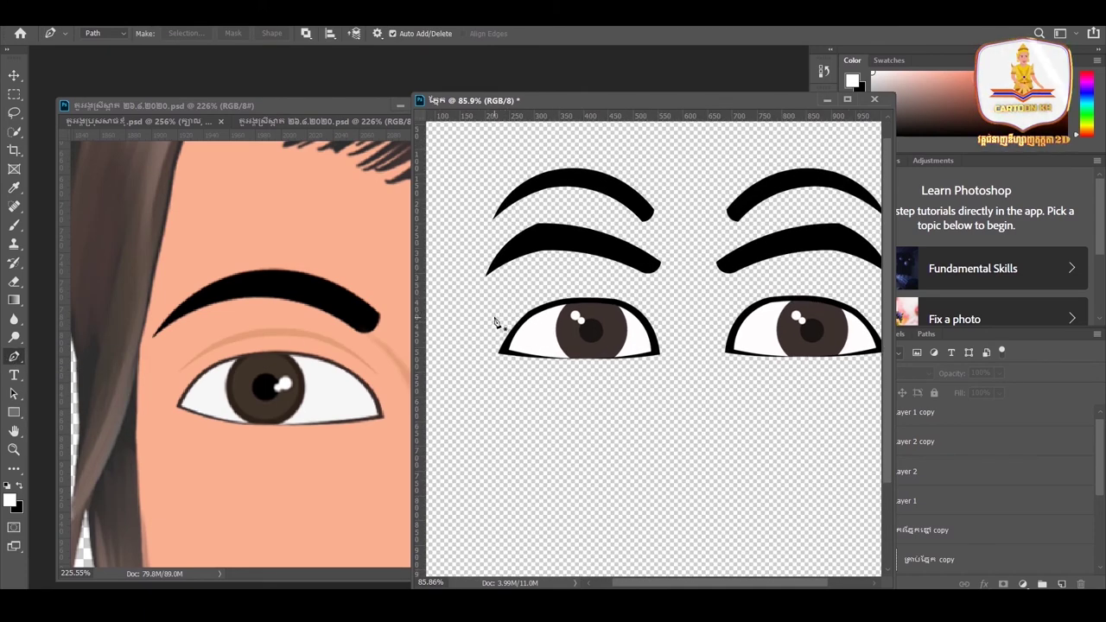
click(498, 320)
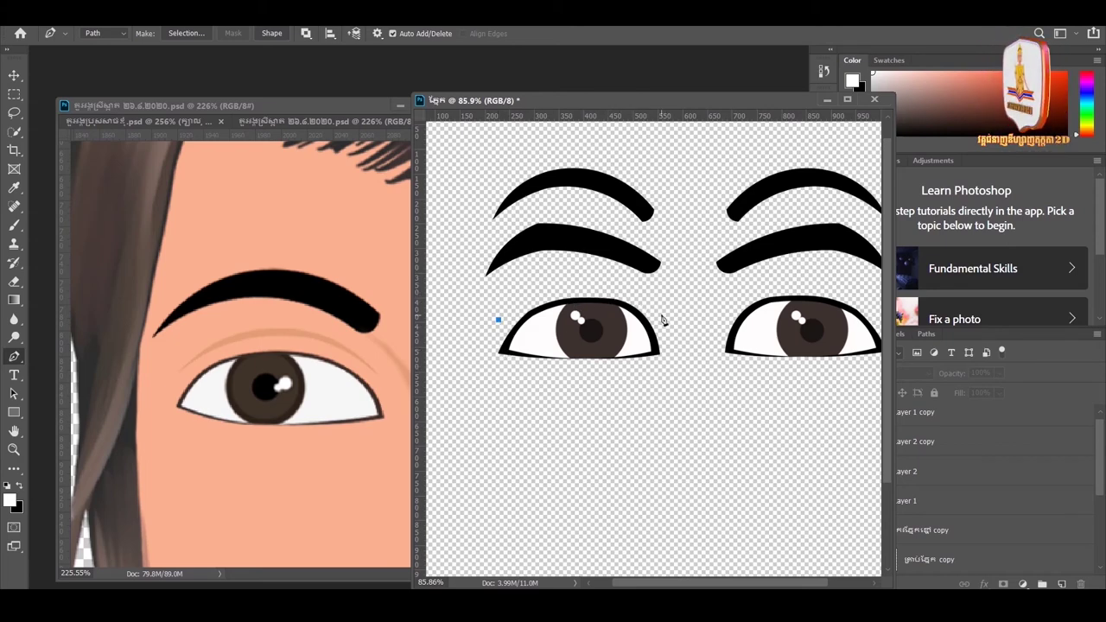
drag(654, 308, 733, 370)
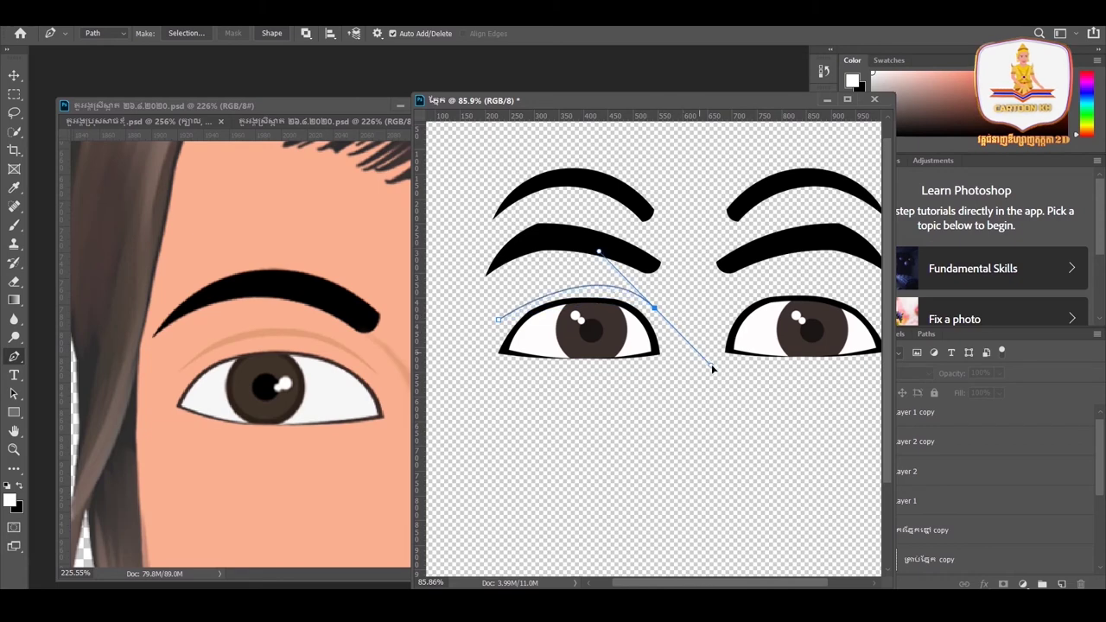
drag(732, 369, 732, 374)
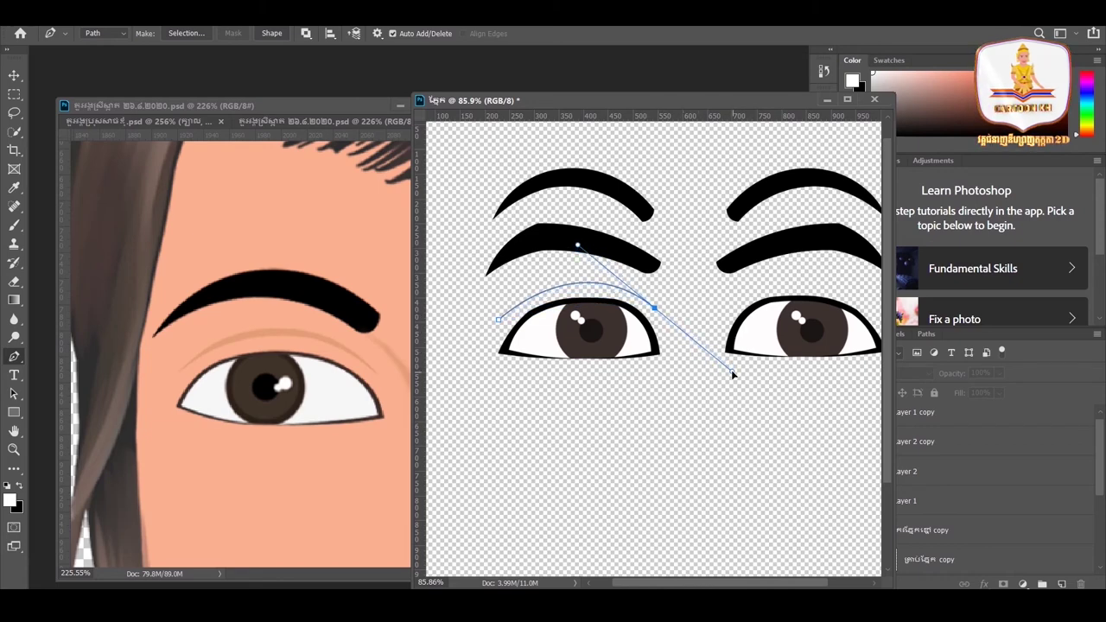
alt+click(655, 310)
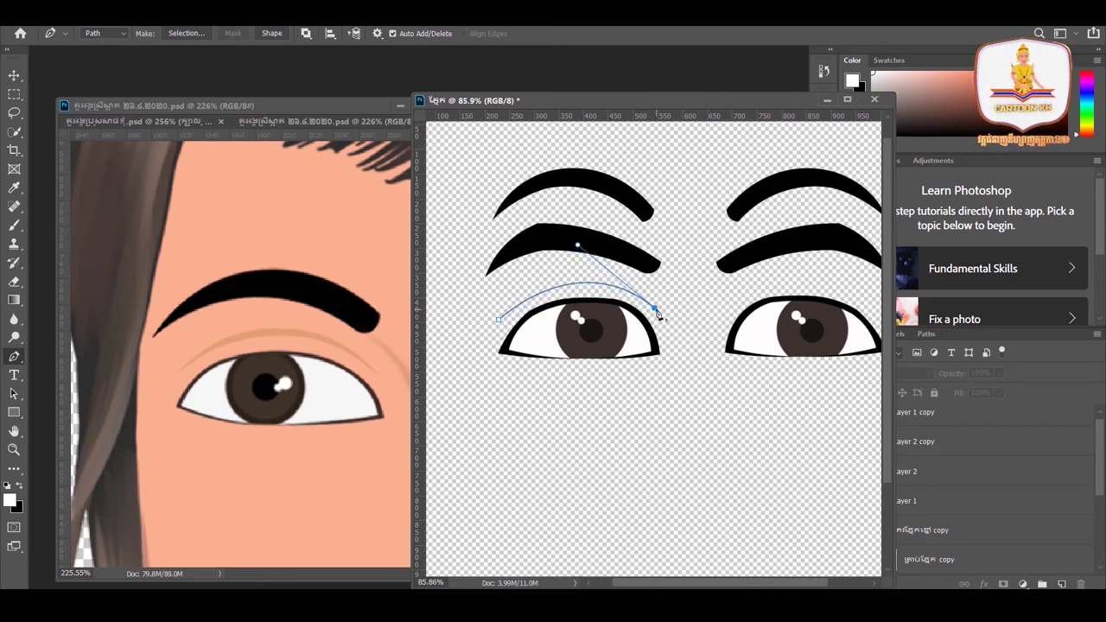
click(498, 322)
mouse_move(499, 324)
mouse_down()
mouse_move(466, 403)
mouse_move(427, 424)
mouse_move(450, 415)
mouse_up()
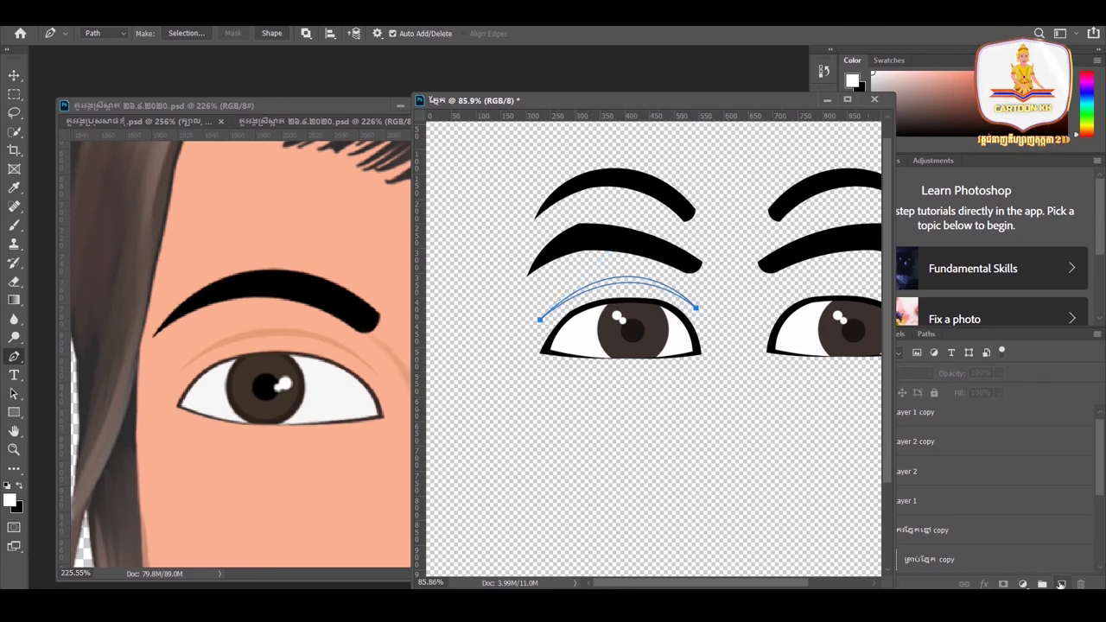
click(1062, 583)
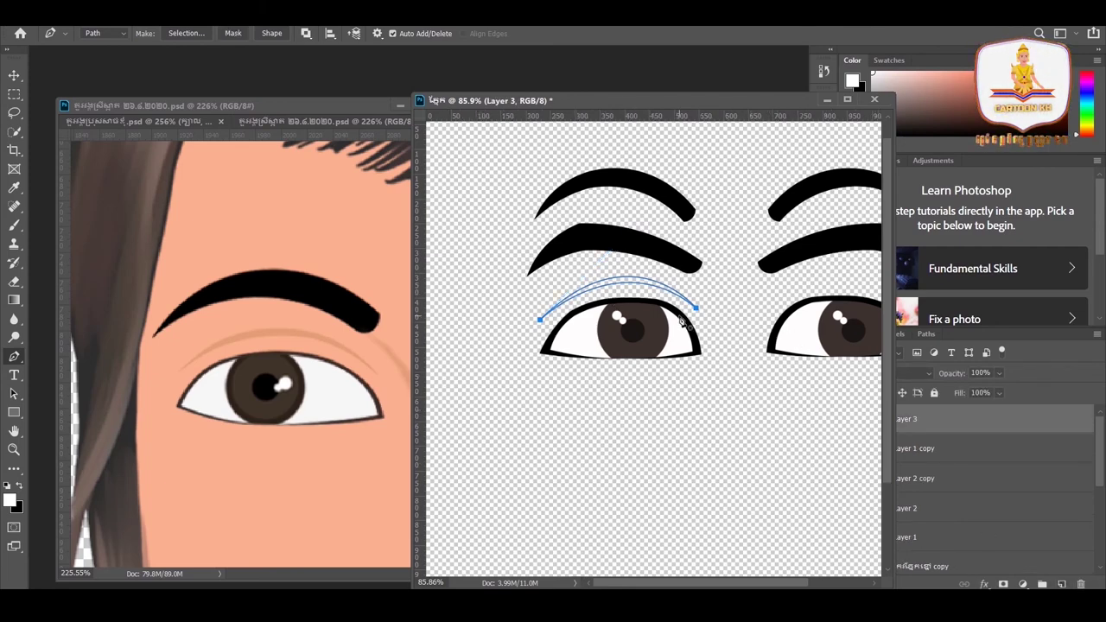
key(ctrl+Return)
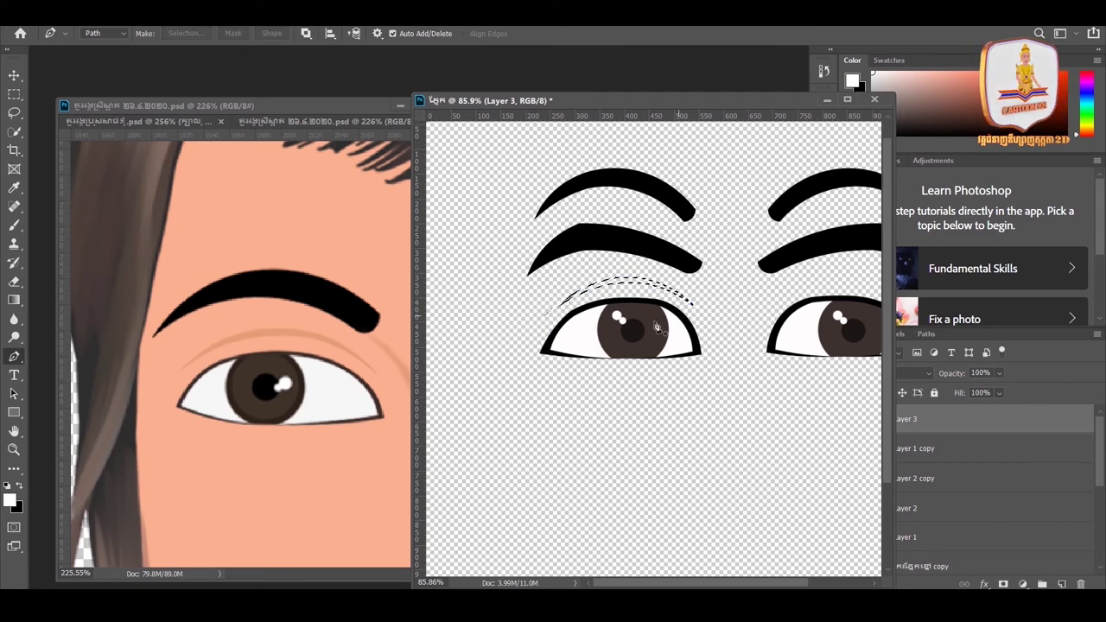
Set the foreground colour to brown a45431, starting from a skin-tone sample
click(10, 500)
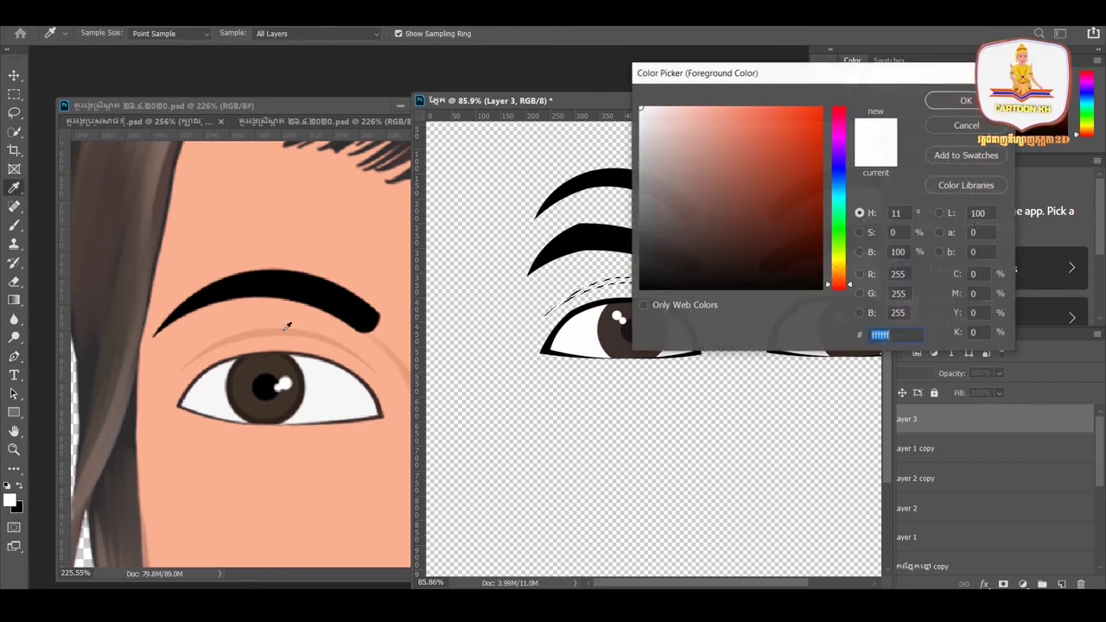
mouse_move(729, 100)
mouse_down()
mouse_move(667, 105)
mouse_move(618, 180)
mouse_move(730, 164)
mouse_up()
click(339, 248)
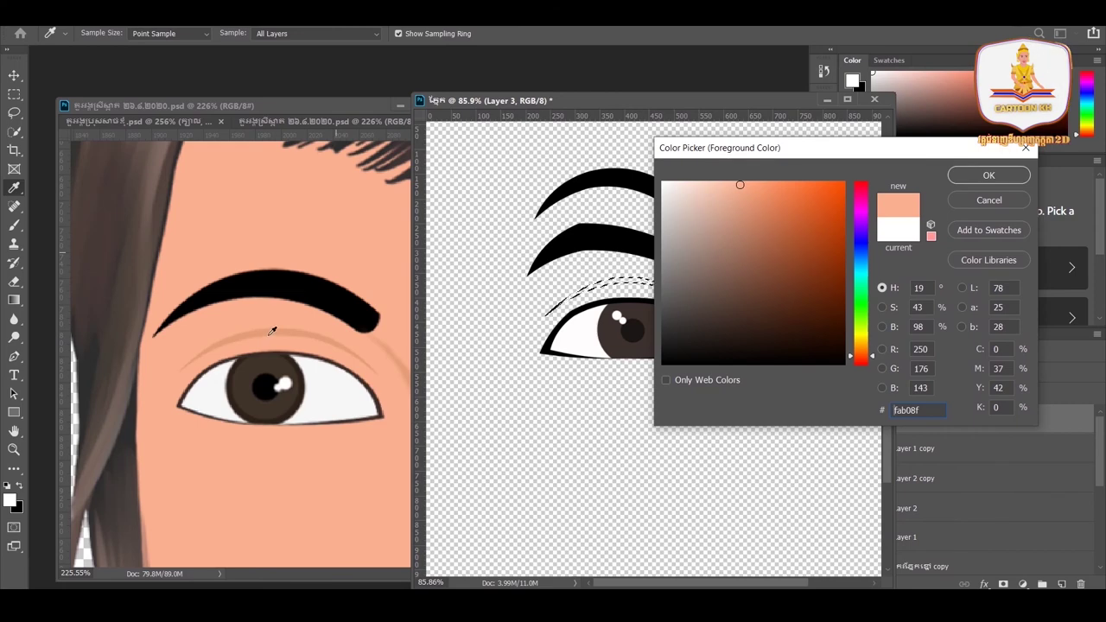
click(785, 250)
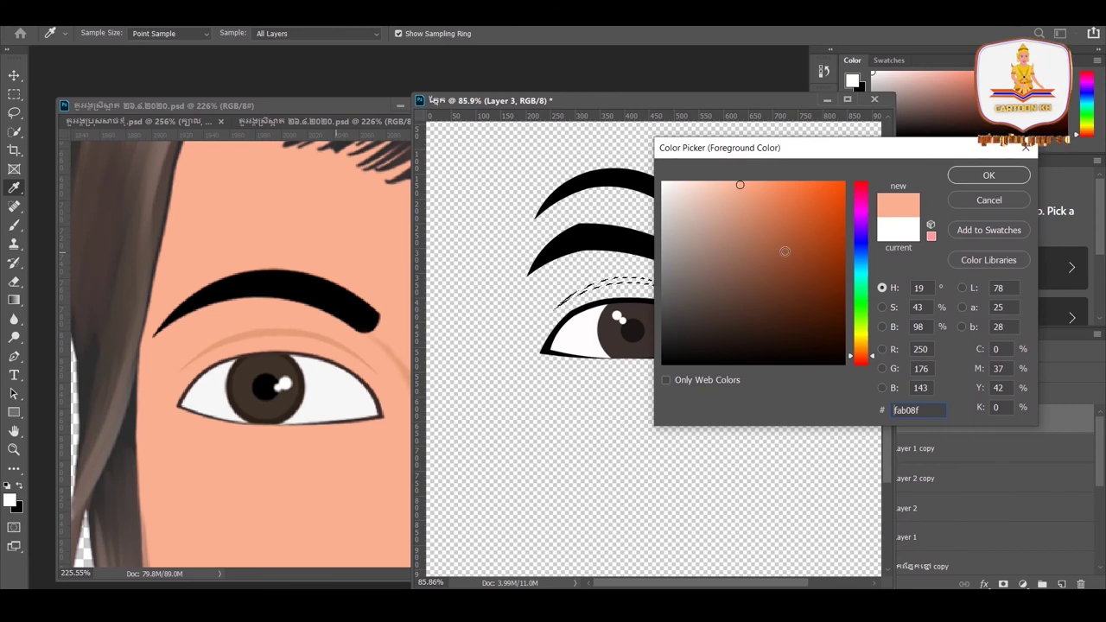
drag(799, 154, 849, 111)
click(828, 222)
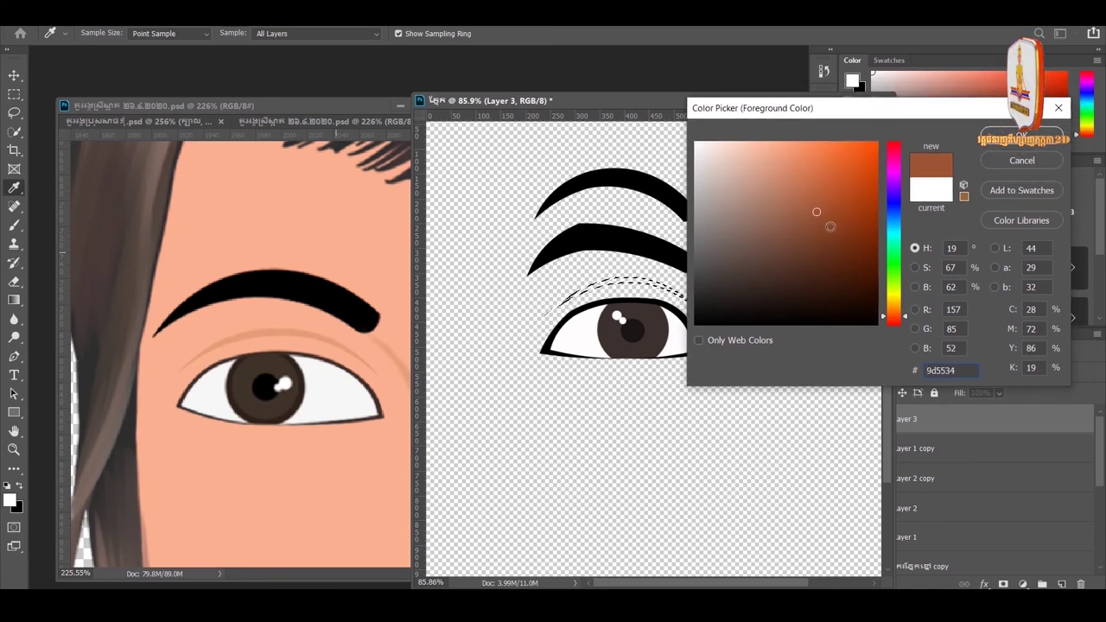
drag(828, 222, 824, 207)
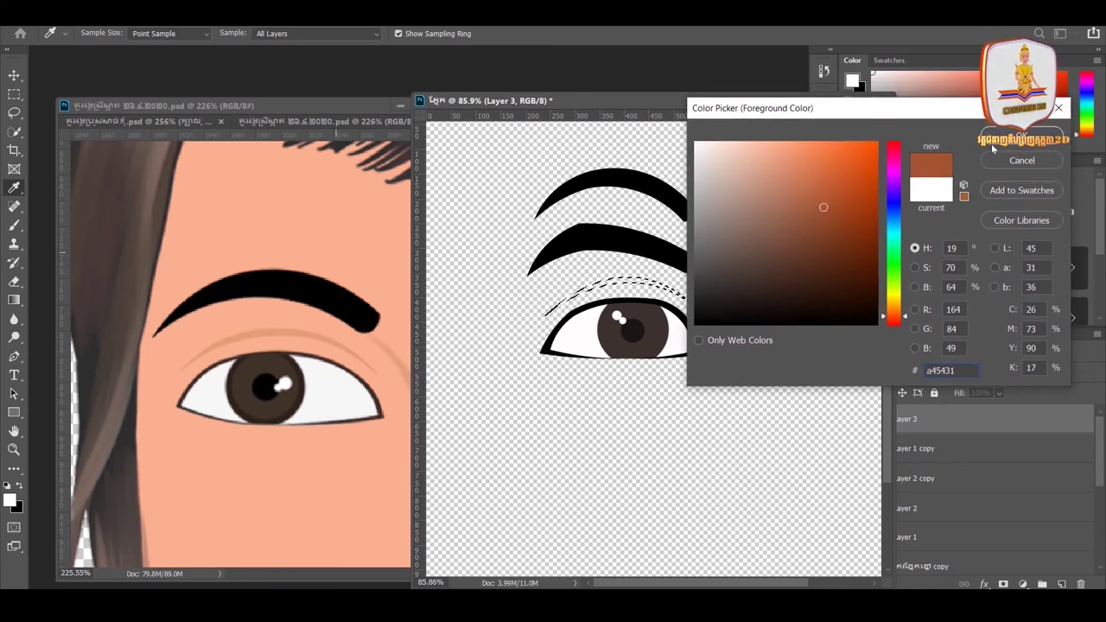
key(Return)
Swap the working colours and zoom in on the crease selection
key(p)
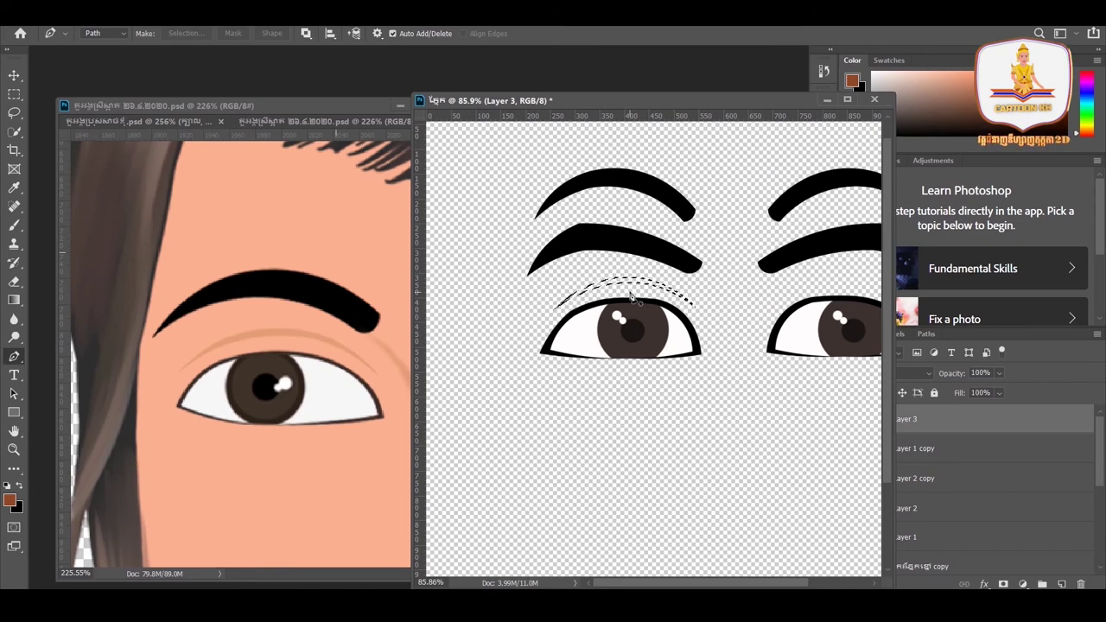
click(20, 487)
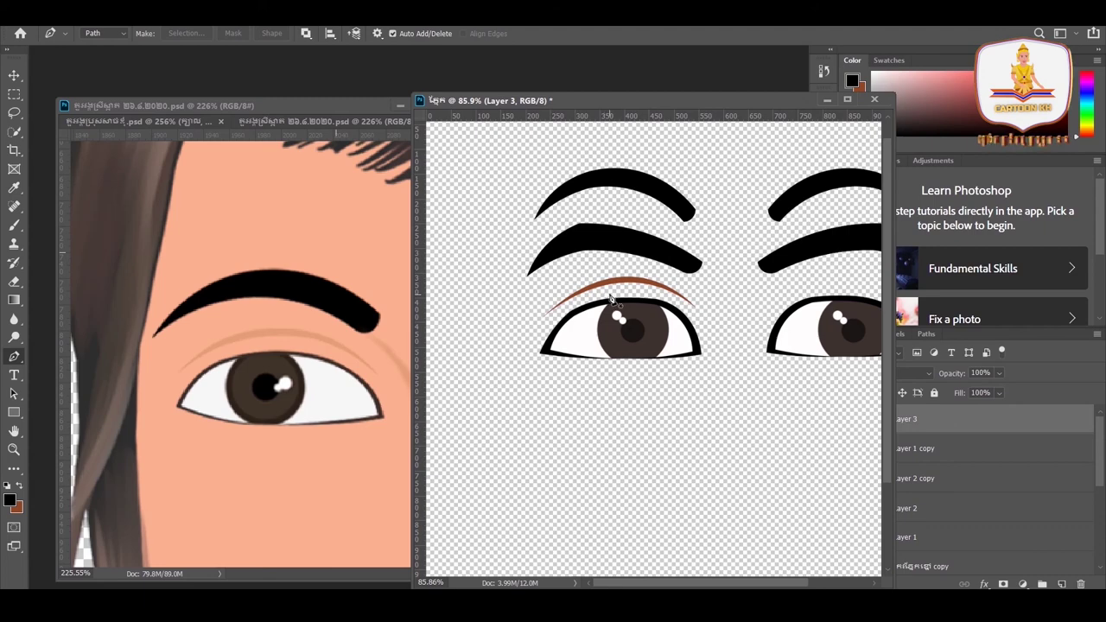
scroll(612, 302, up, 1)
scroll(618, 301, up, 1)
scroll(631, 296, up, 1)
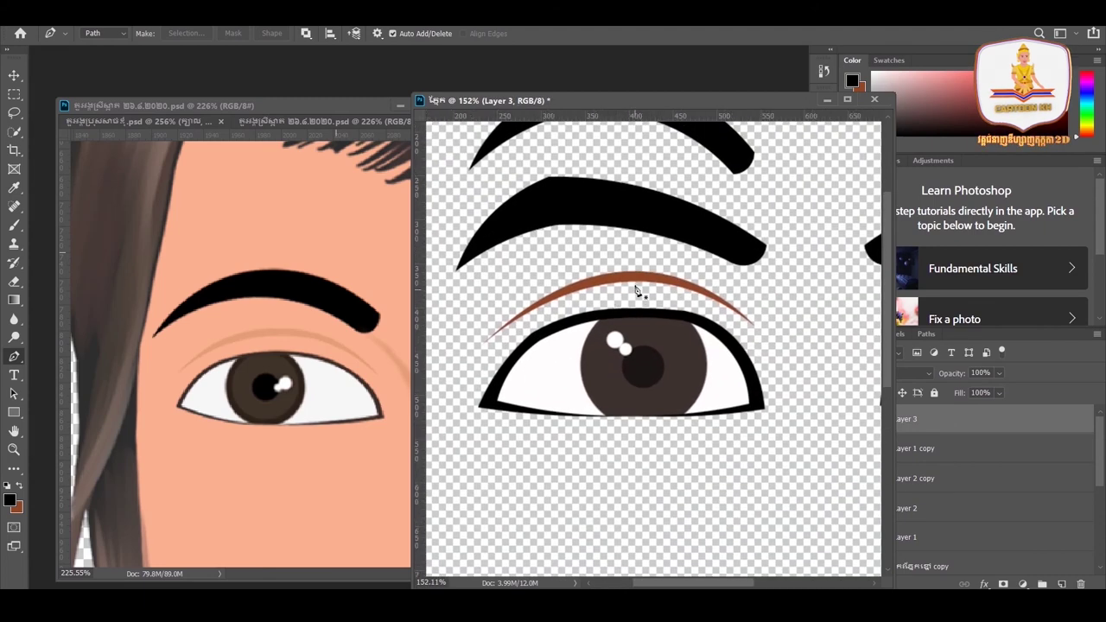
Nudge the brown crease slightly down and put it into Warp transform
click(17, 76)
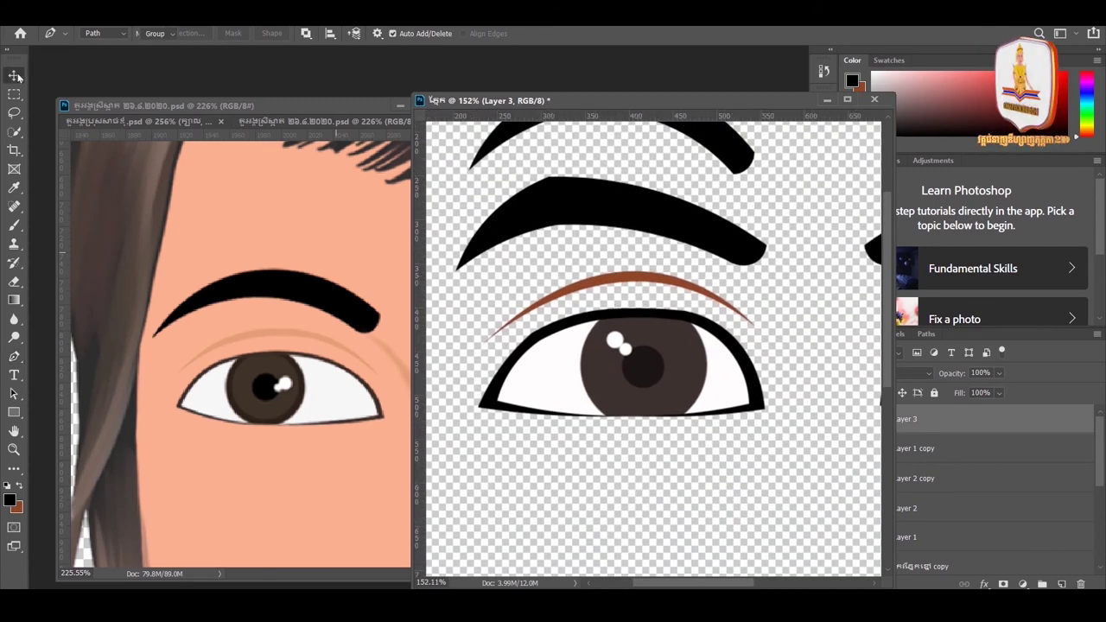
drag(657, 287, 656, 297)
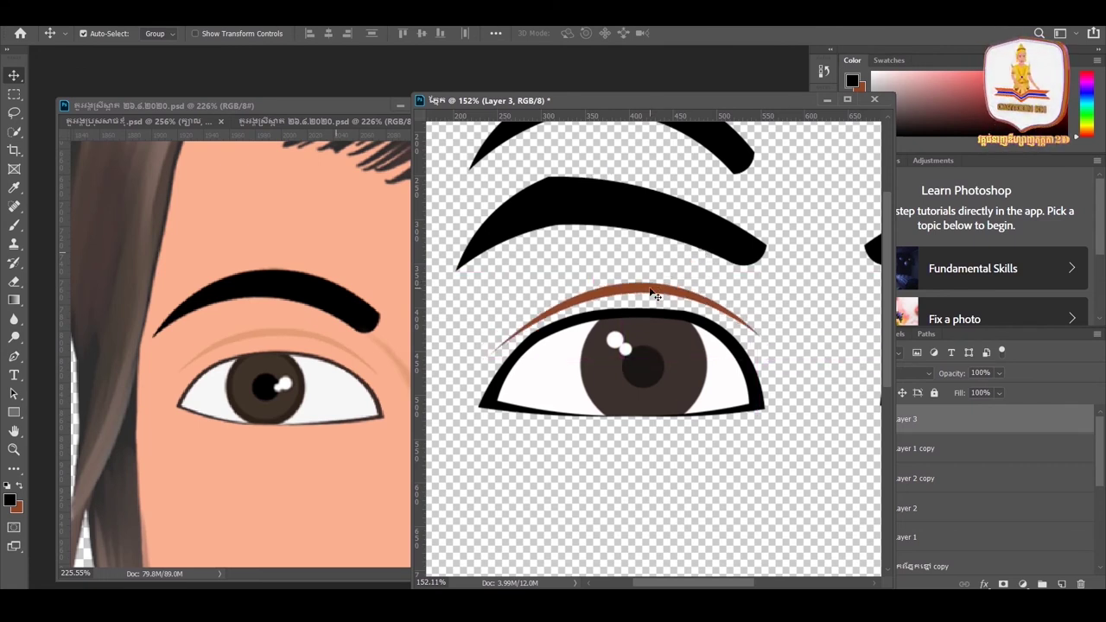
key(ctrl+t)
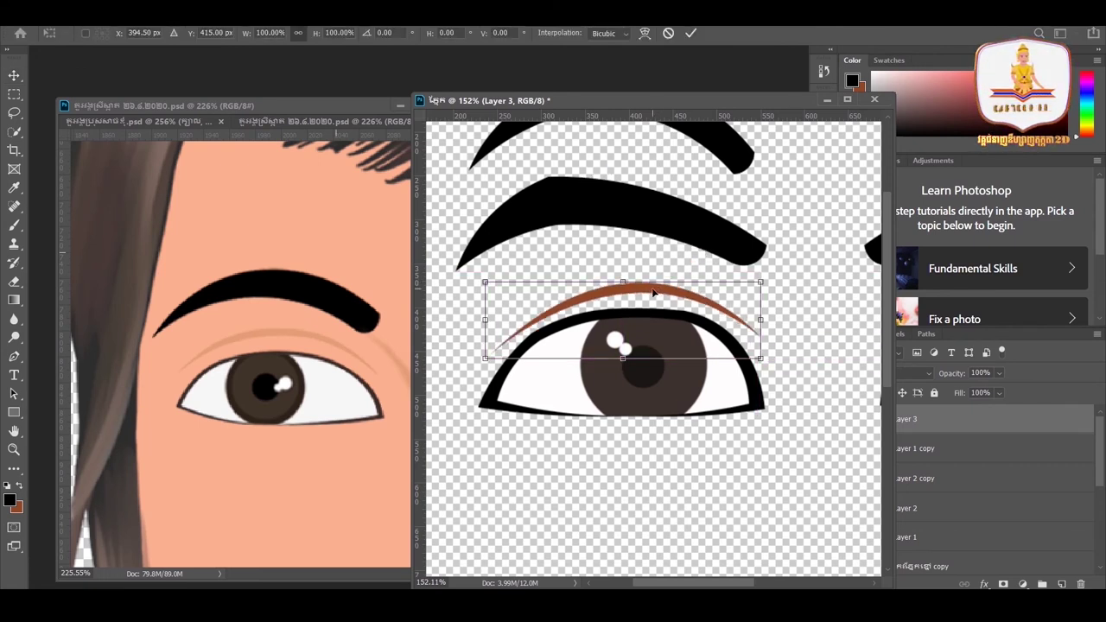
right_click(653, 294)
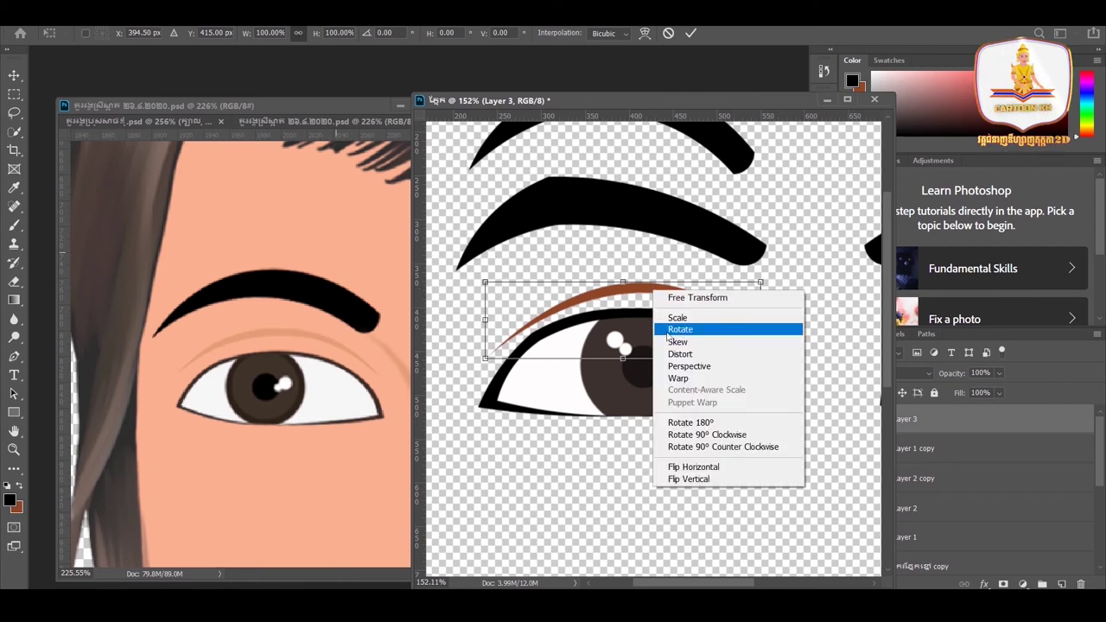
click(704, 386)
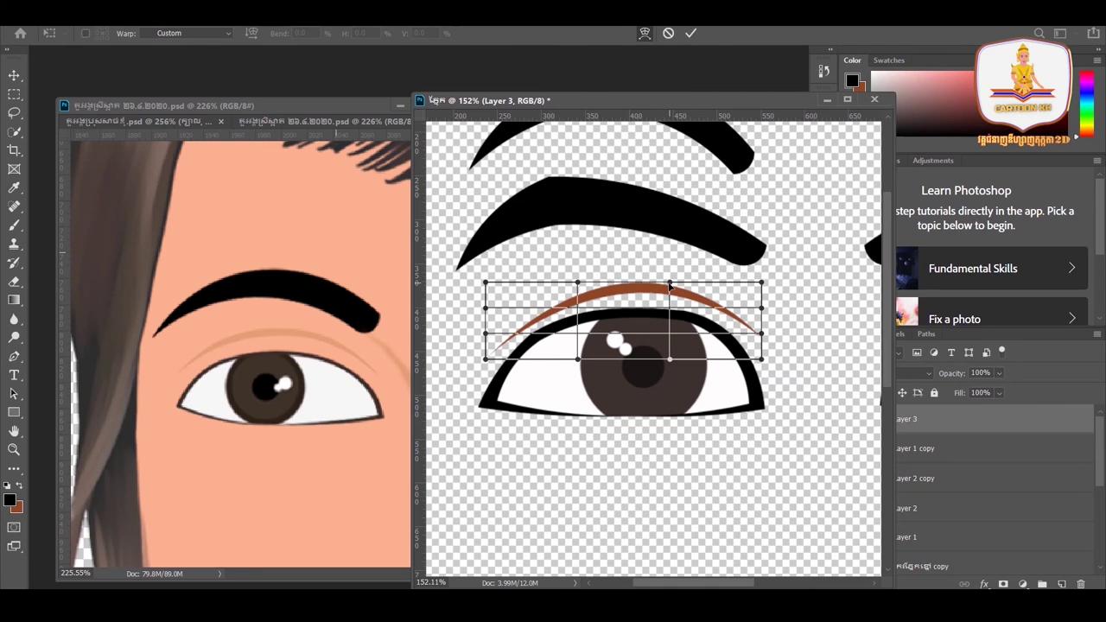
Warp the crease so it curves along the left eye's upper edge, then commit
drag(669, 285, 669, 293)
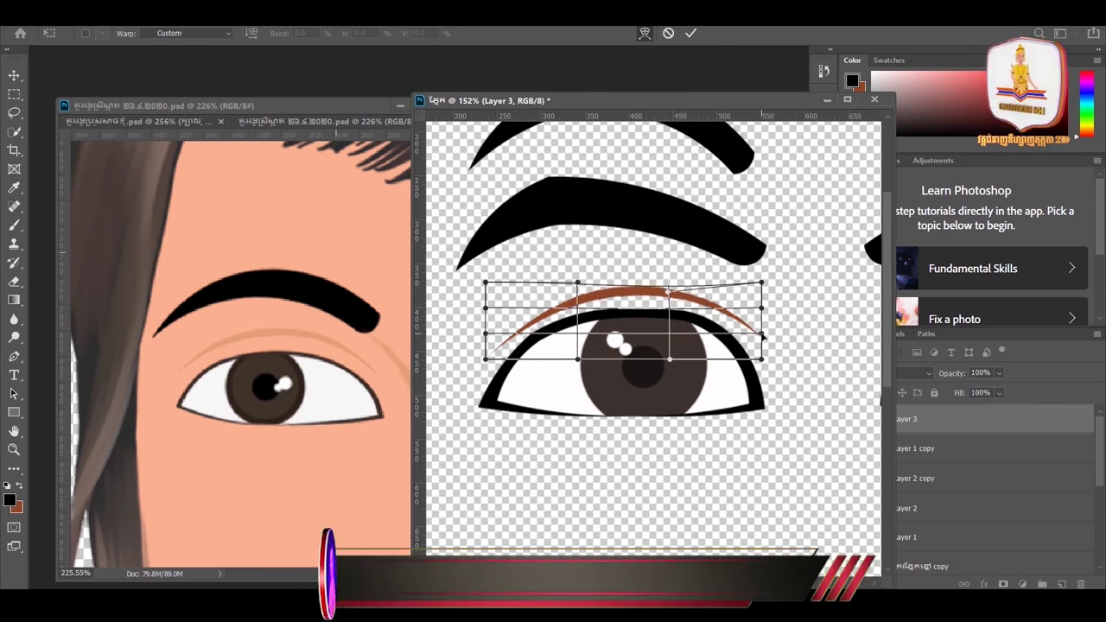
drag(761, 333, 759, 348)
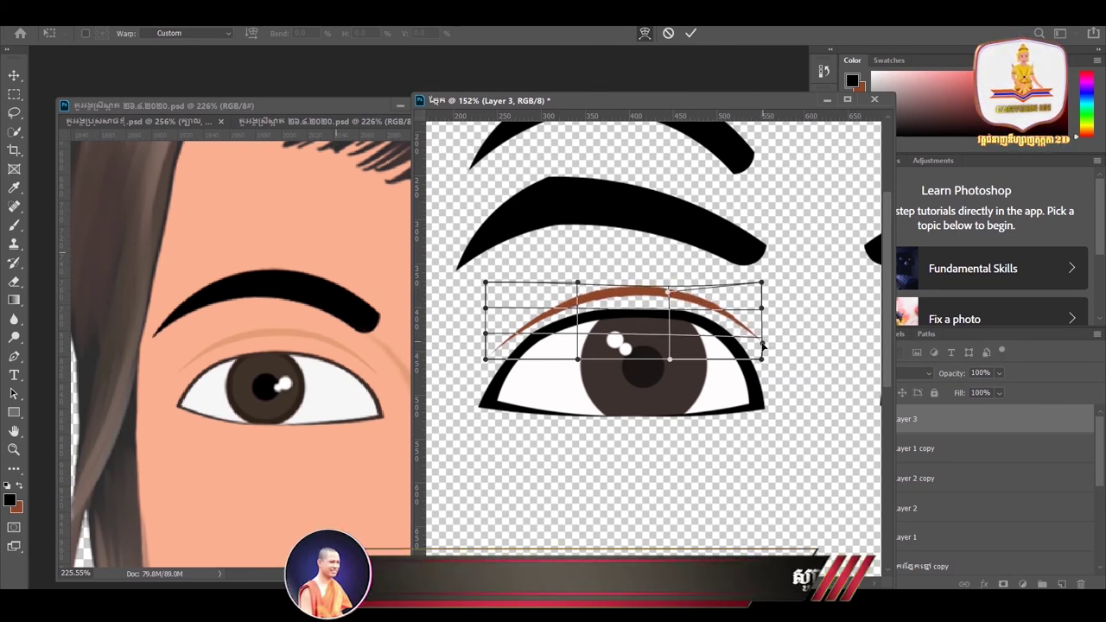
drag(487, 358, 492, 367)
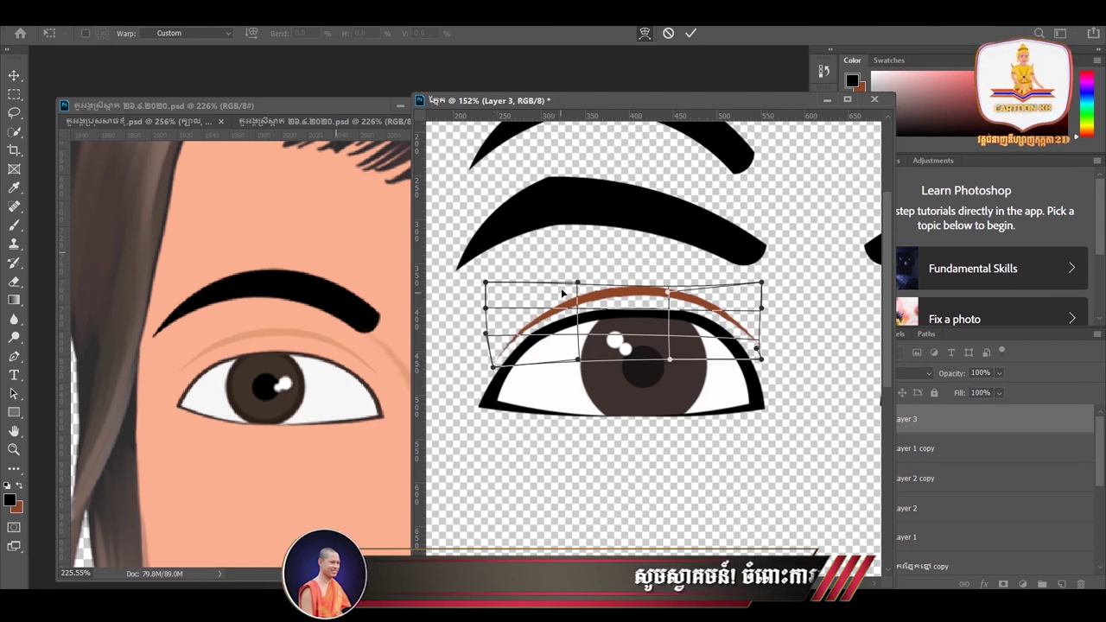
drag(761, 282, 756, 285)
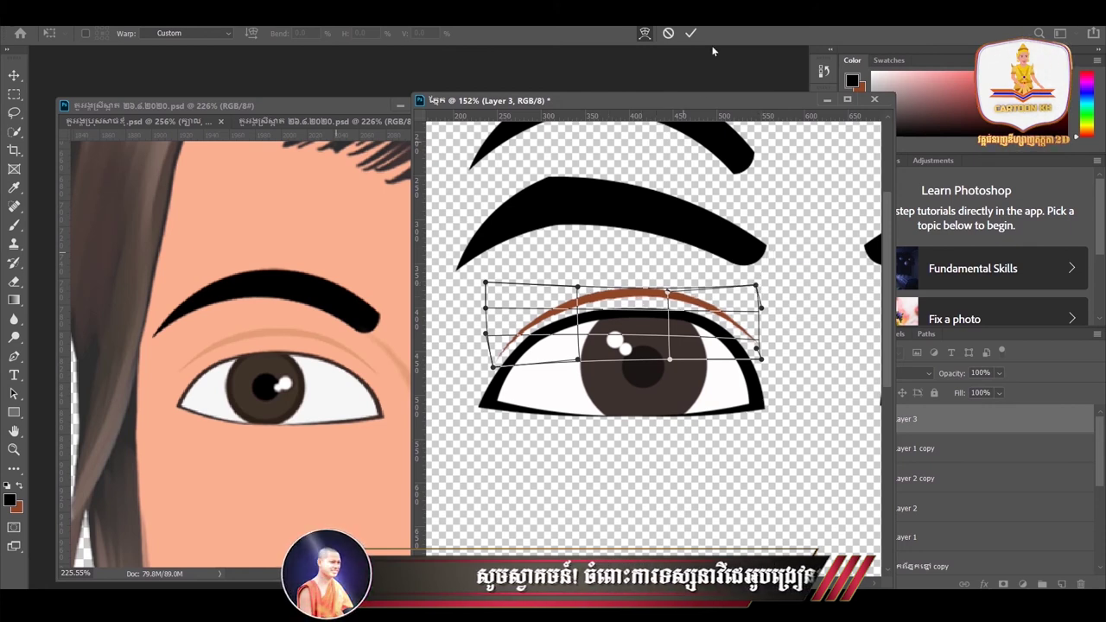
drag(492, 370, 484, 373)
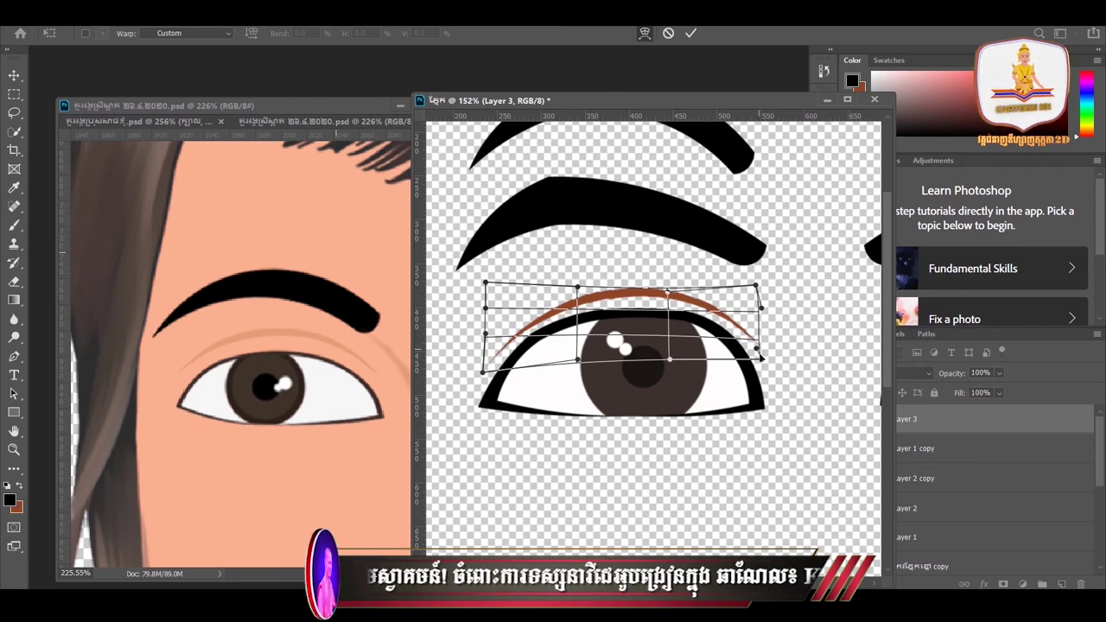
drag(759, 352, 764, 386)
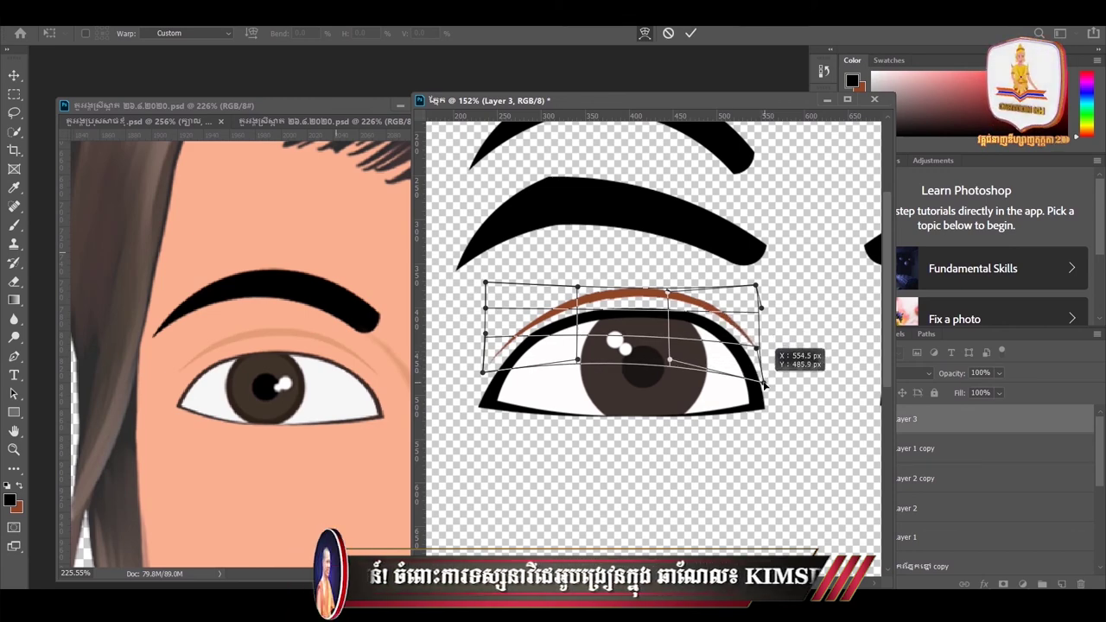
drag(755, 287, 753, 294)
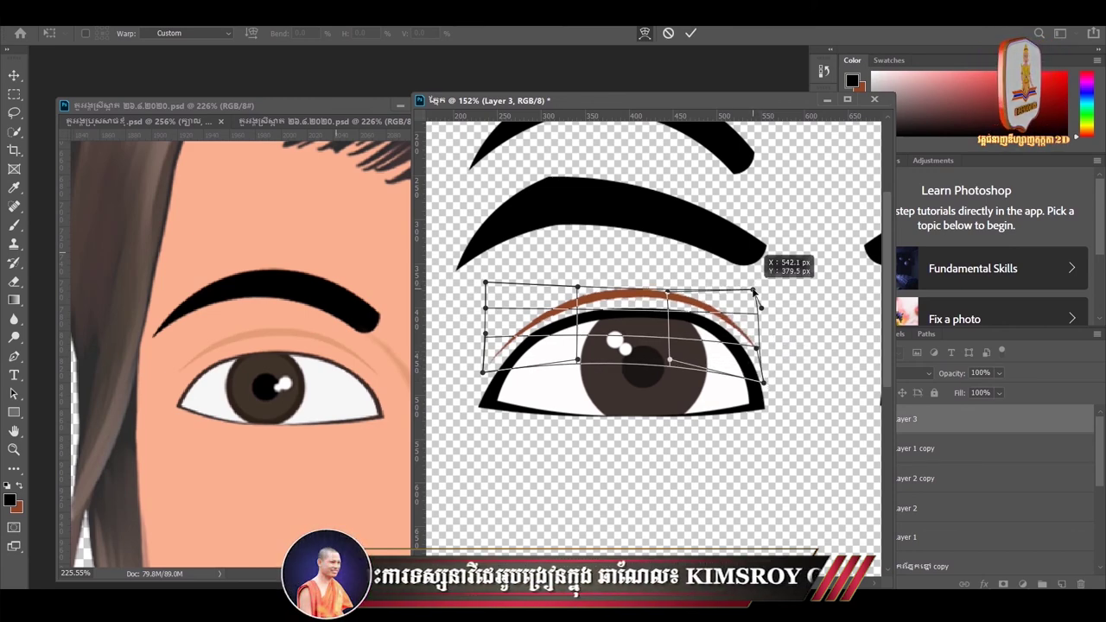
click(691, 34)
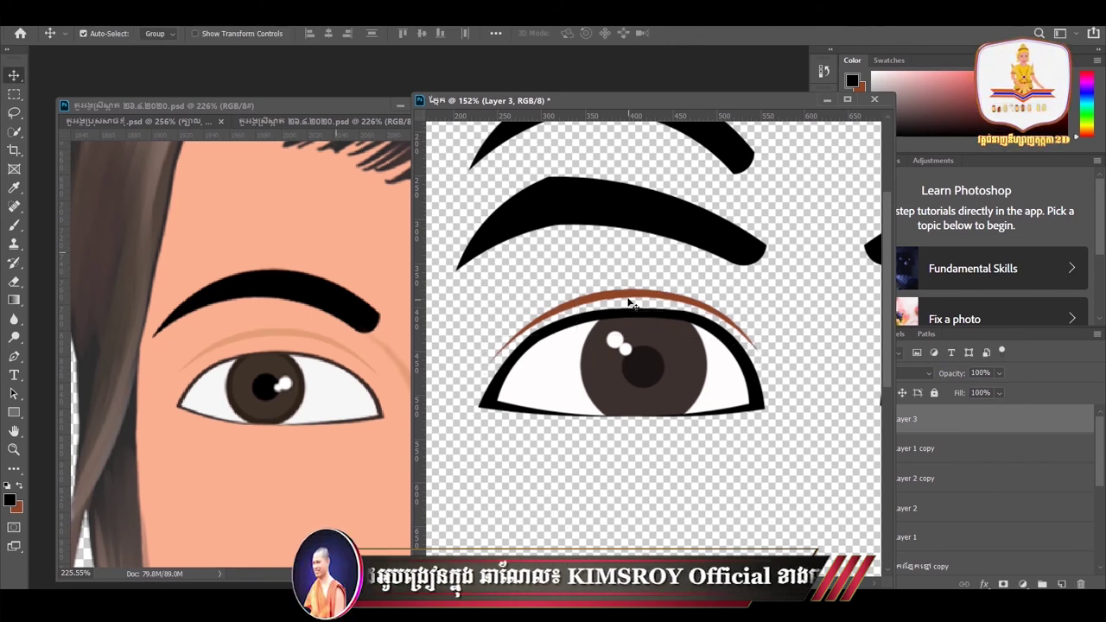
Move the left brown crease slightly higher and zoom out
drag(634, 292, 634, 285)
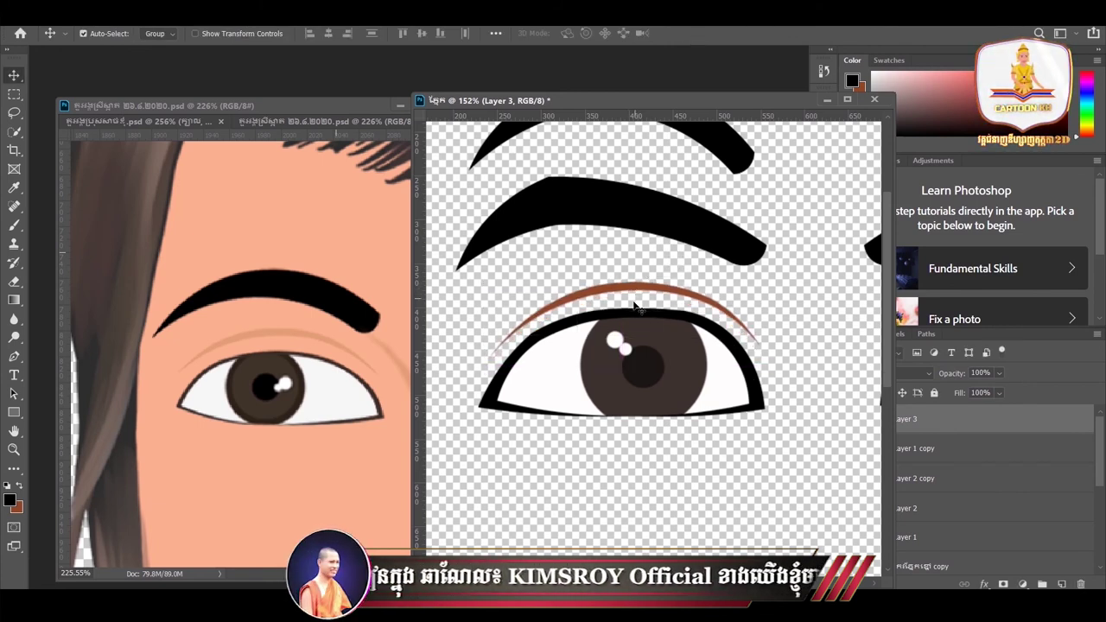
scroll(634, 307, down, 2)
scroll(622, 304, down, 1)
scroll(609, 301, down, 2)
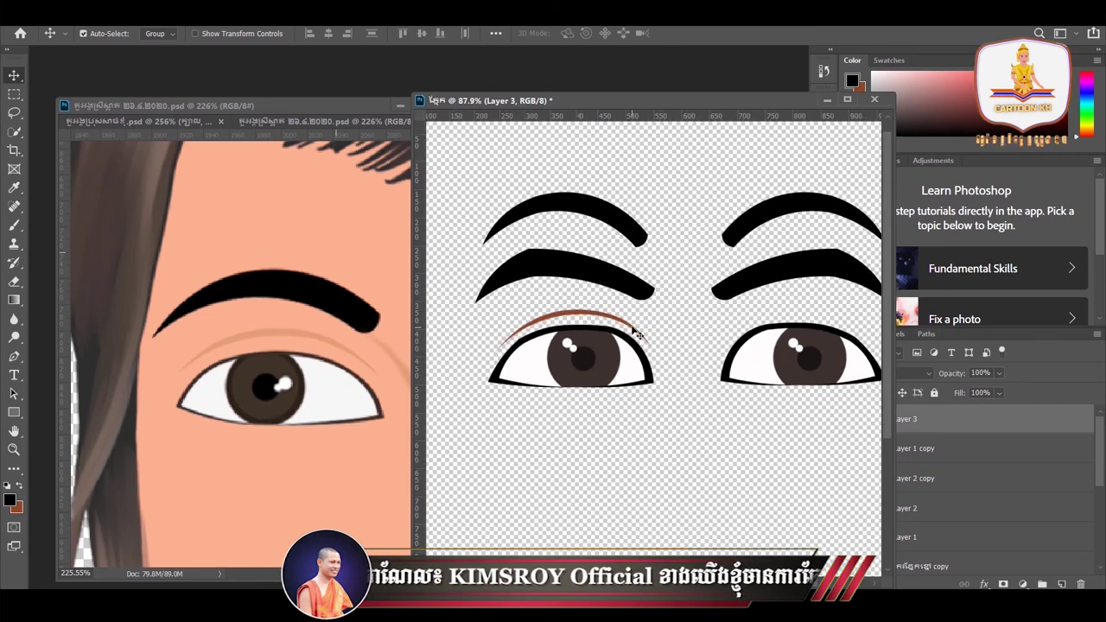
scroll(598, 297, down, 1)
Copy the crease to the right eye and flip the copy horizontally
drag(594, 285, 782, 285)
key(ctrl+t)
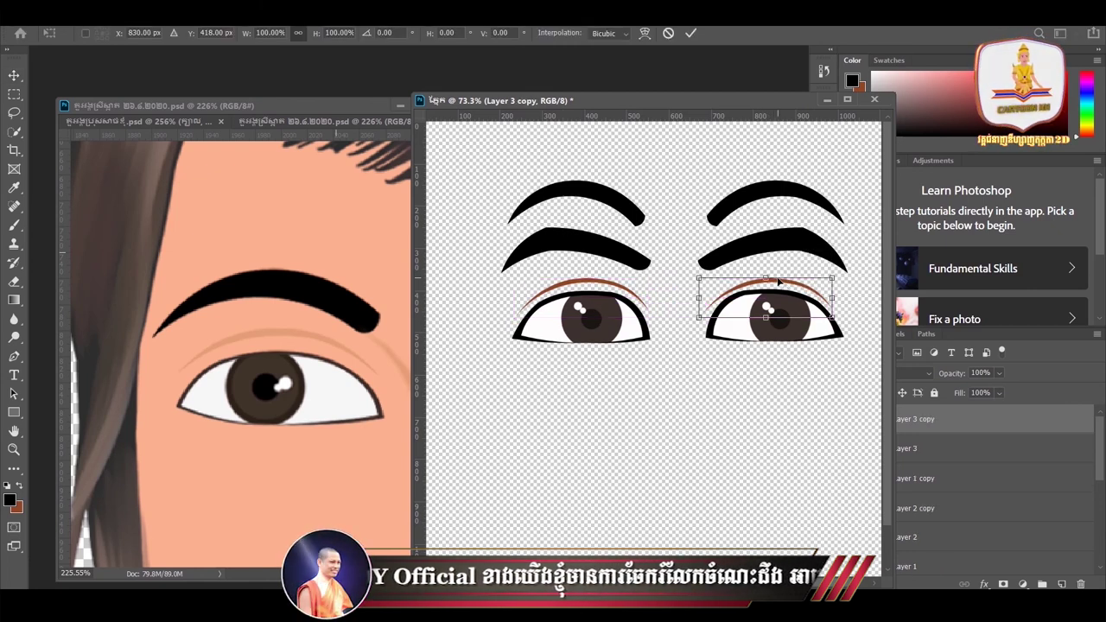
right_click(778, 282)
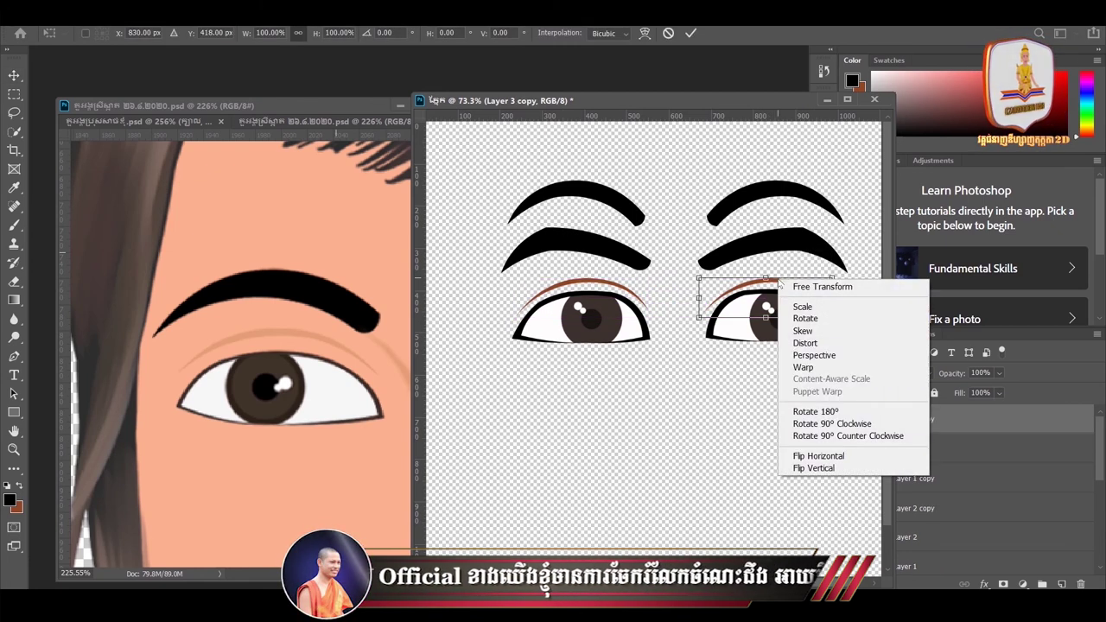
click(835, 458)
key(Return)
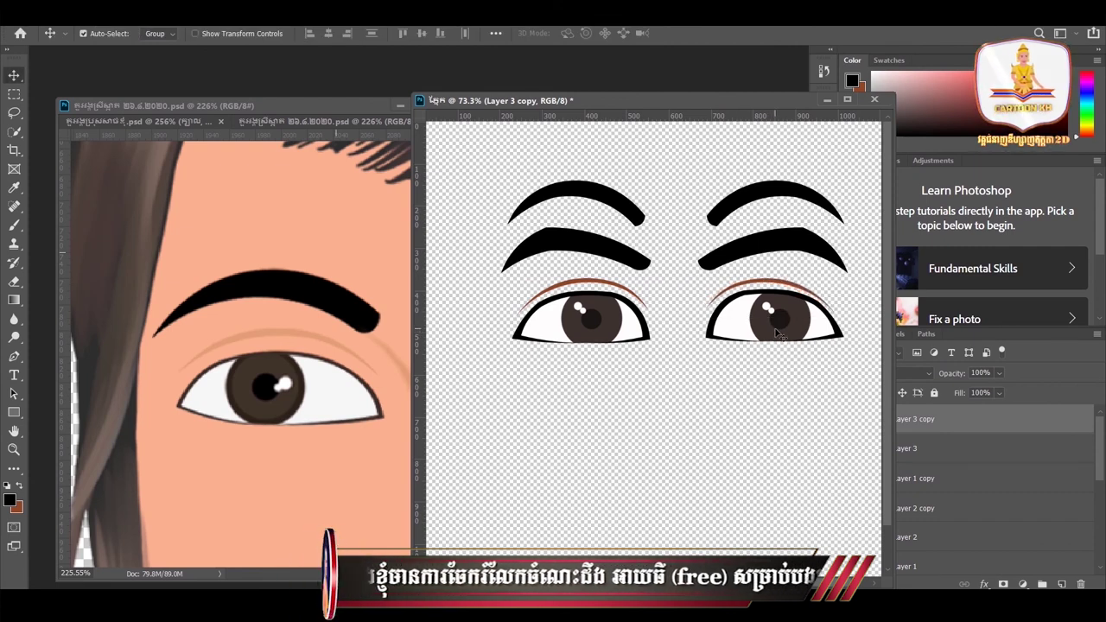
key(ctrl+minus)
Lift both pairs of black eyebrows about 15 px, then switch to the face illustration document
mouse_move(787, 399)
mouse_down()
mouse_move(566, 158)
mouse_move(573, 272)
mouse_up()
click(730, 317)
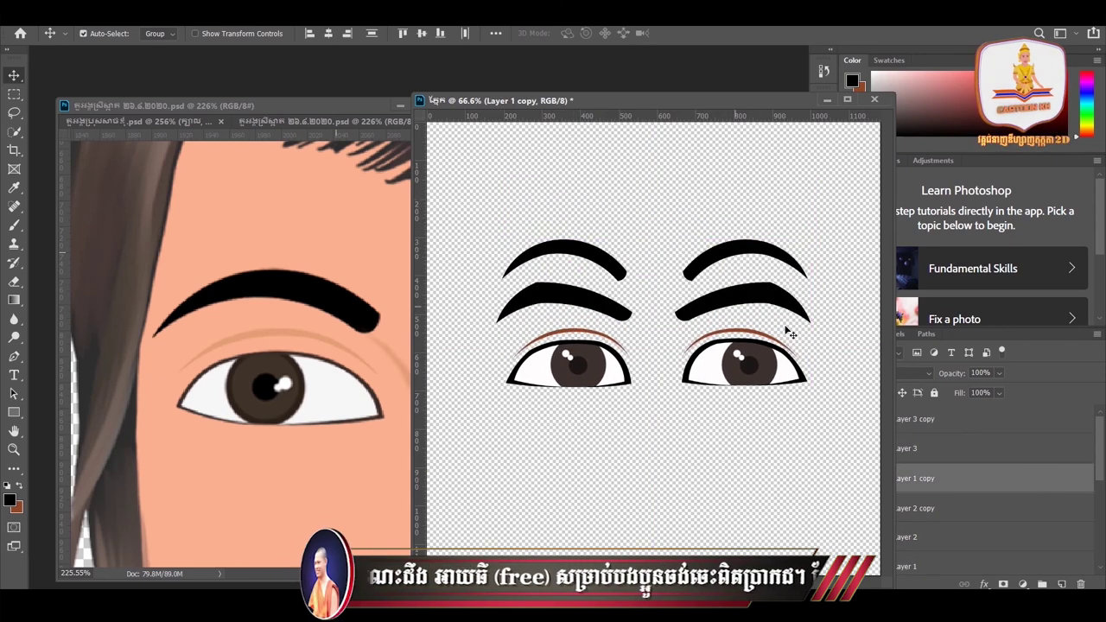
mouse_move(828, 328)
mouse_down()
mouse_move(553, 235)
mouse_move(576, 244)
mouse_up()
mouse_move(482, 165)
mouse_down()
mouse_move(757, 295)
mouse_move(757, 281)
mouse_up()
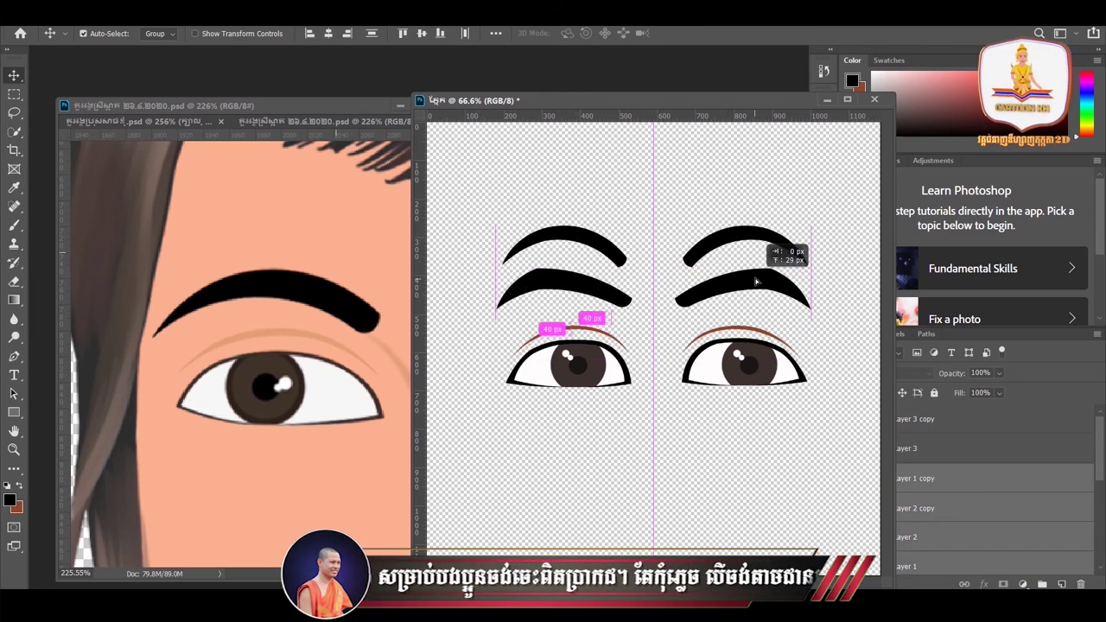
click(827, 441)
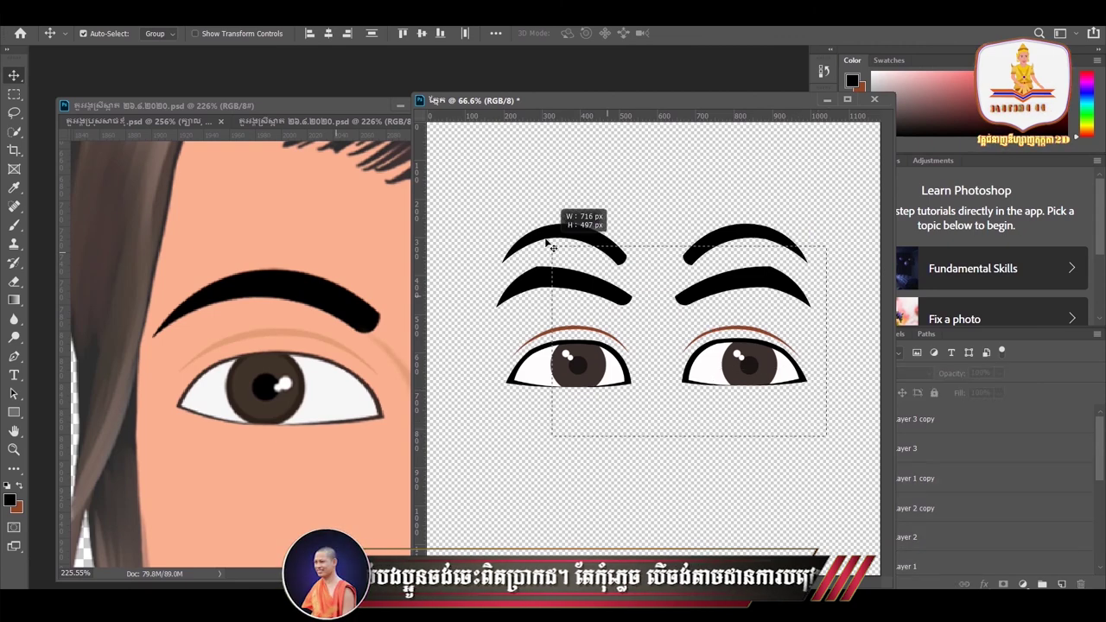
drag(827, 442, 494, 178)
scroll(572, 298, down, 2)
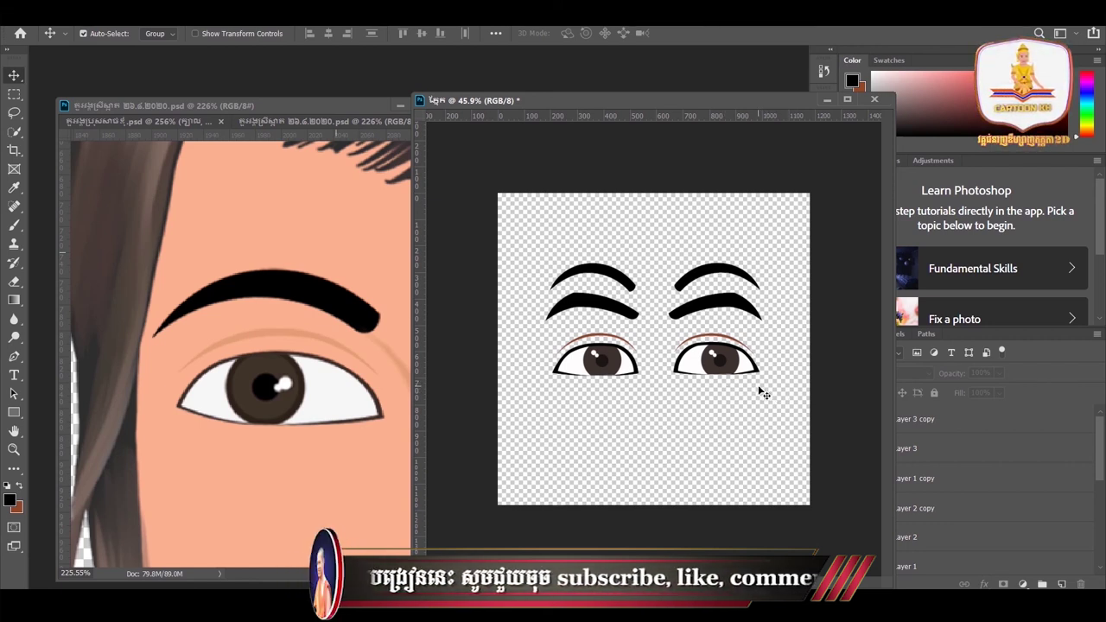
click(386, 389)
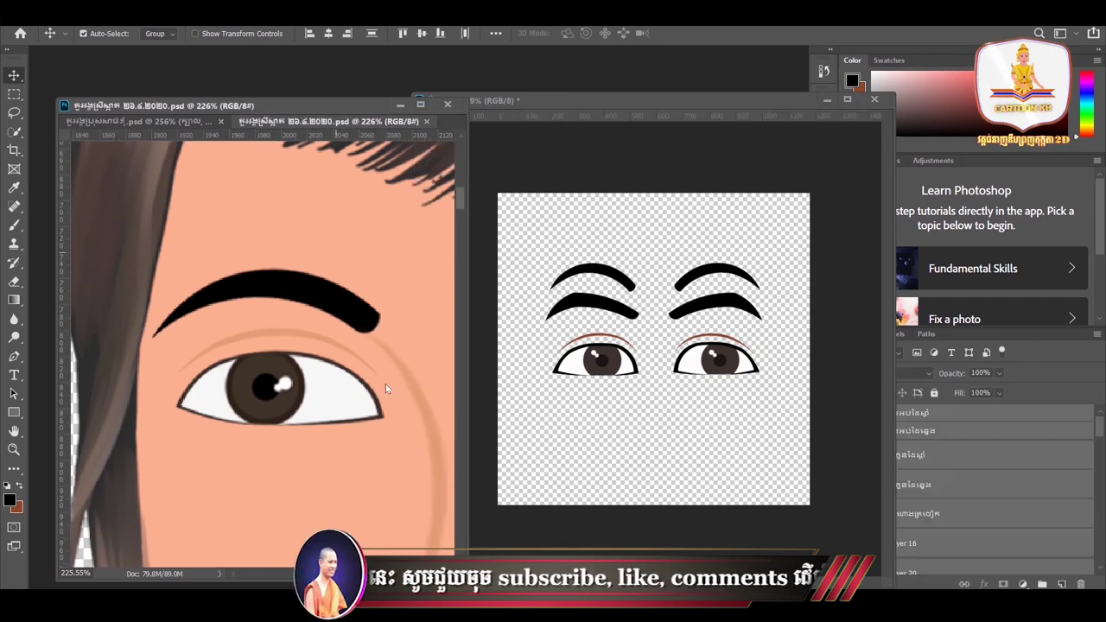
Zoom and pan over the face illustration's lips and eyes, then return to the eyes document
alt+scroll(386, 393, down, 5)
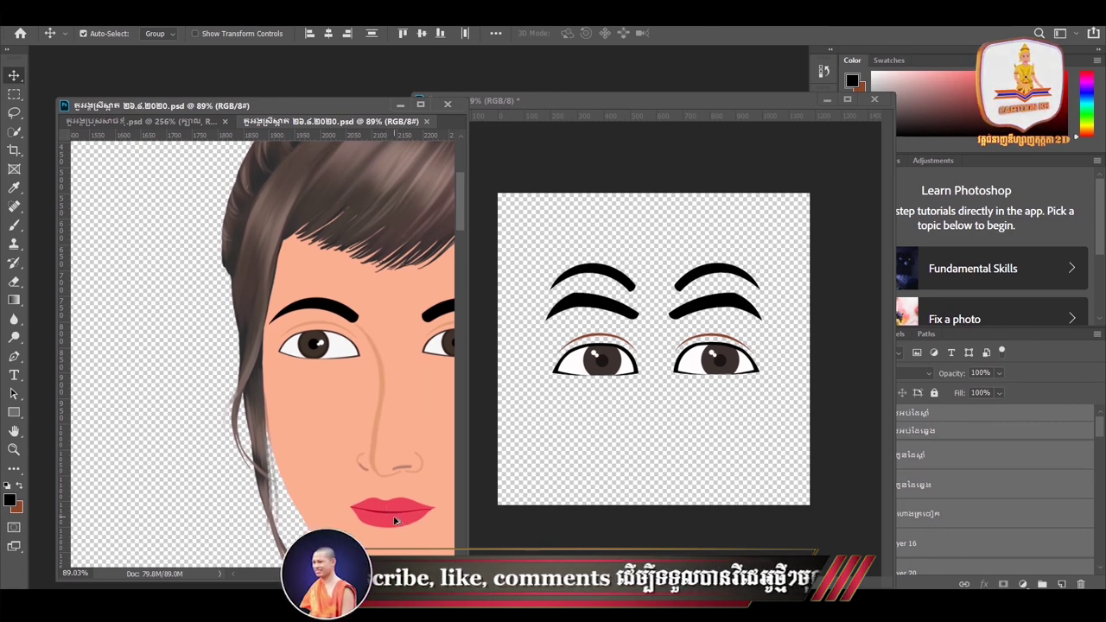
drag(406, 519, 366, 487)
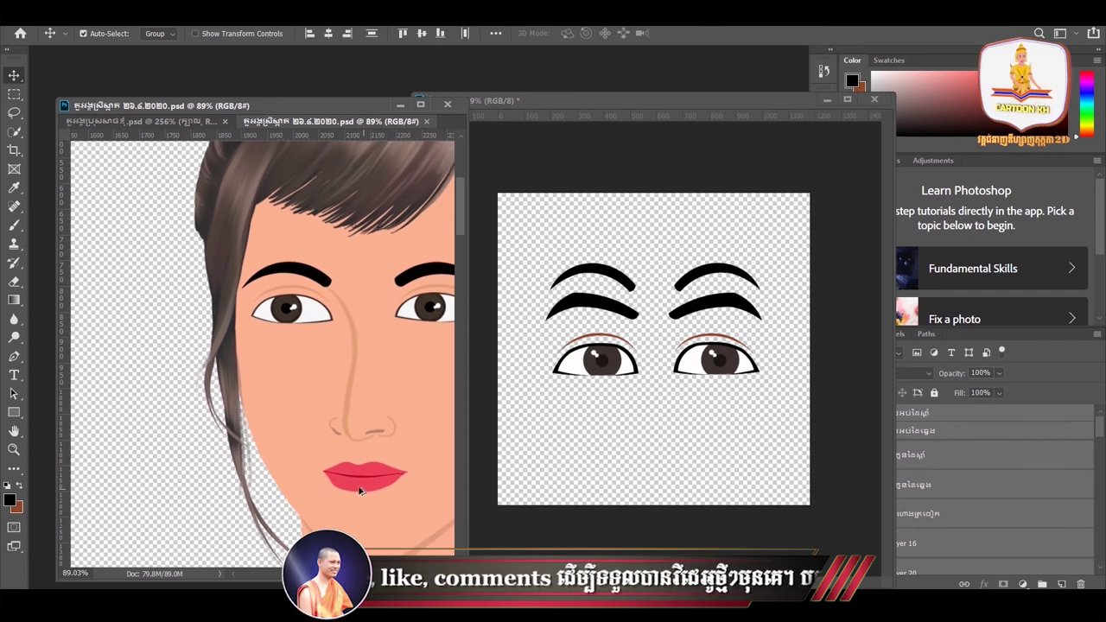
scroll(363, 487, up, 2)
scroll(364, 487, down, 1)
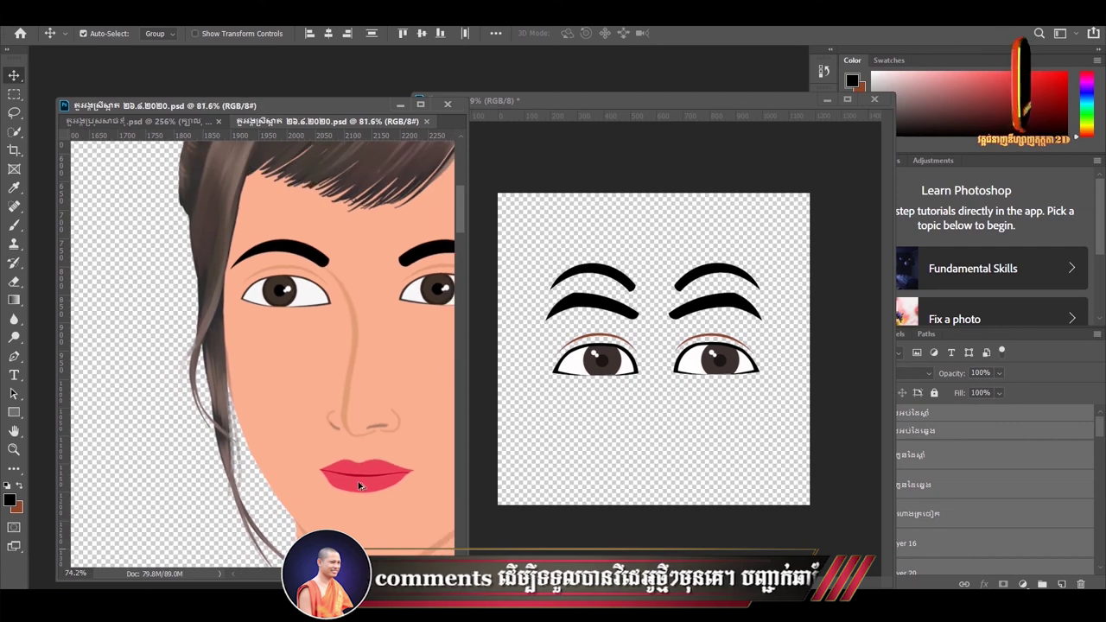
scroll(364, 487, down, 1)
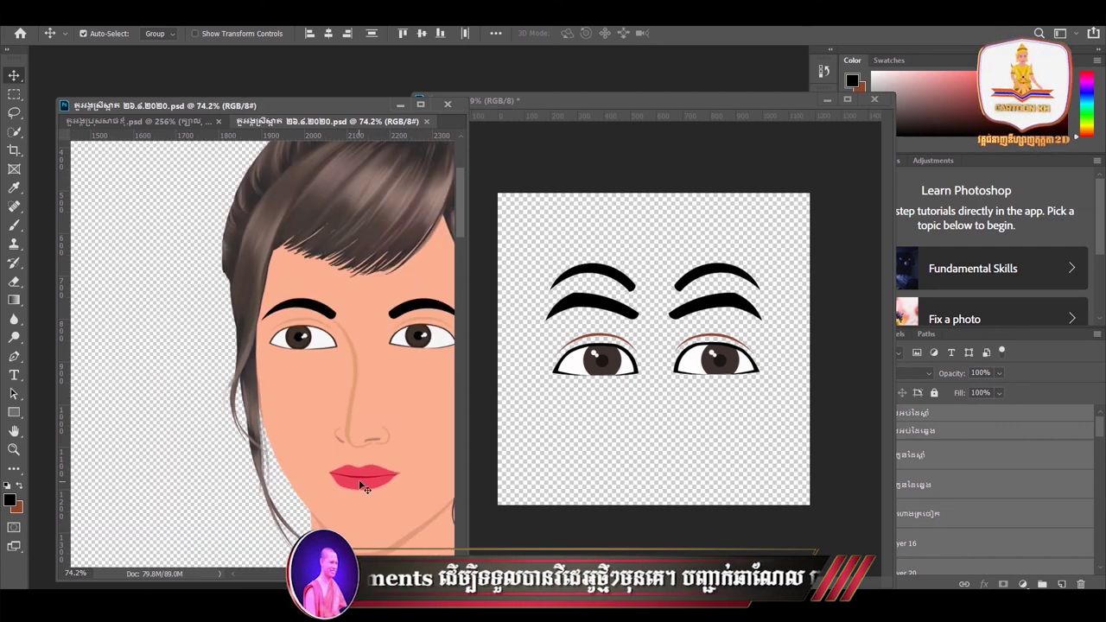
scroll(369, 486, up, 2)
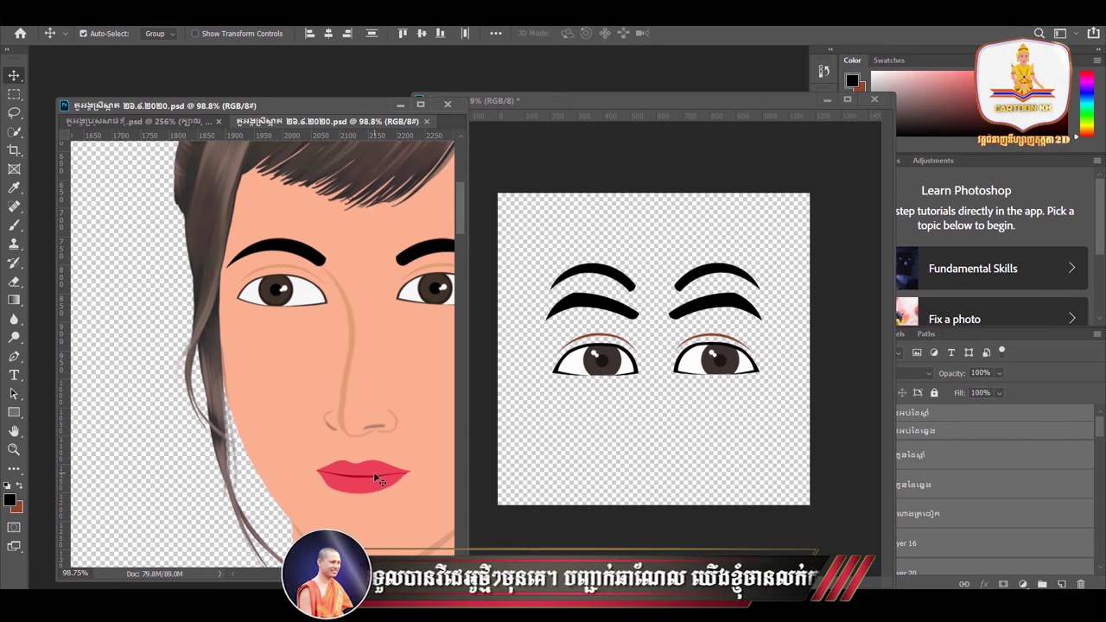
scroll(374, 473, down, 2)
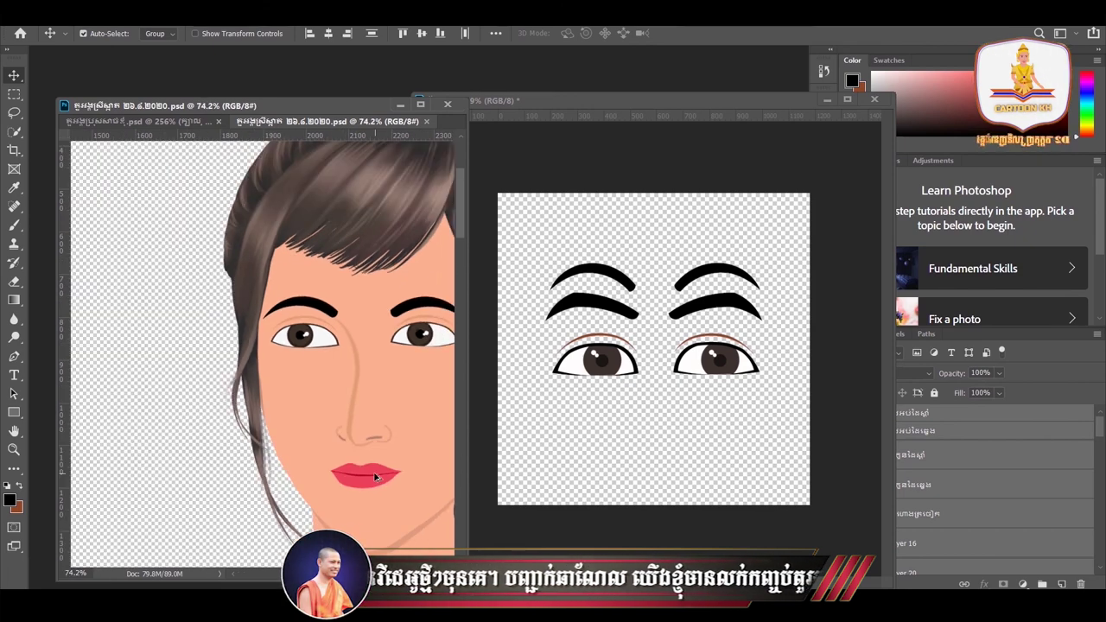
scroll(376, 472, up, 1)
scroll(372, 466, down, 1)
scroll(340, 438, up, 1)
click(611, 399)
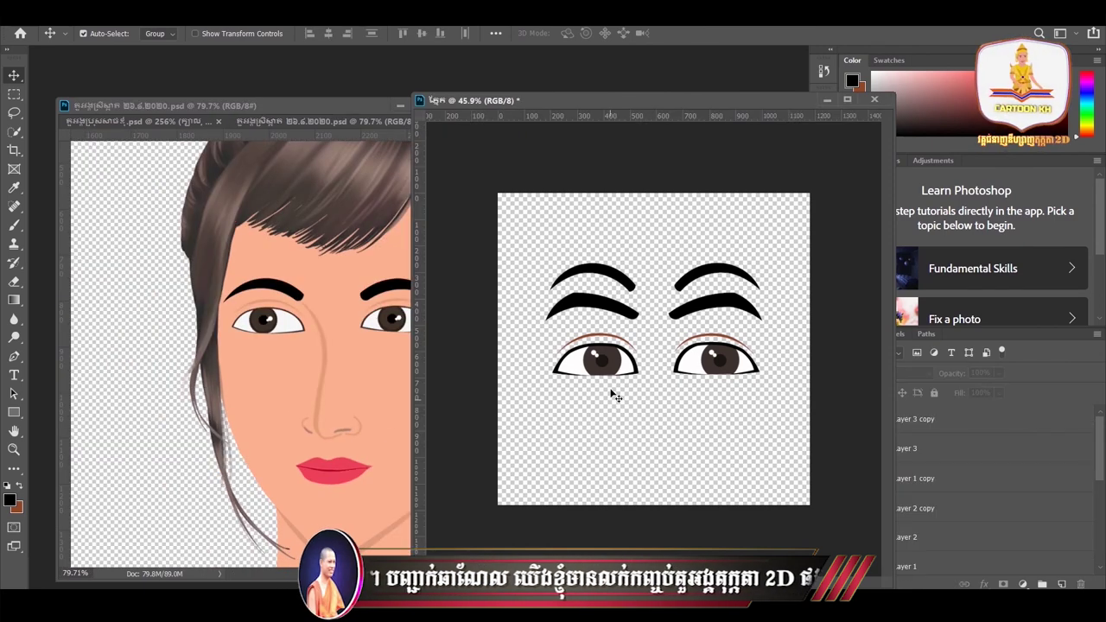
drag(635, 103, 561, 95)
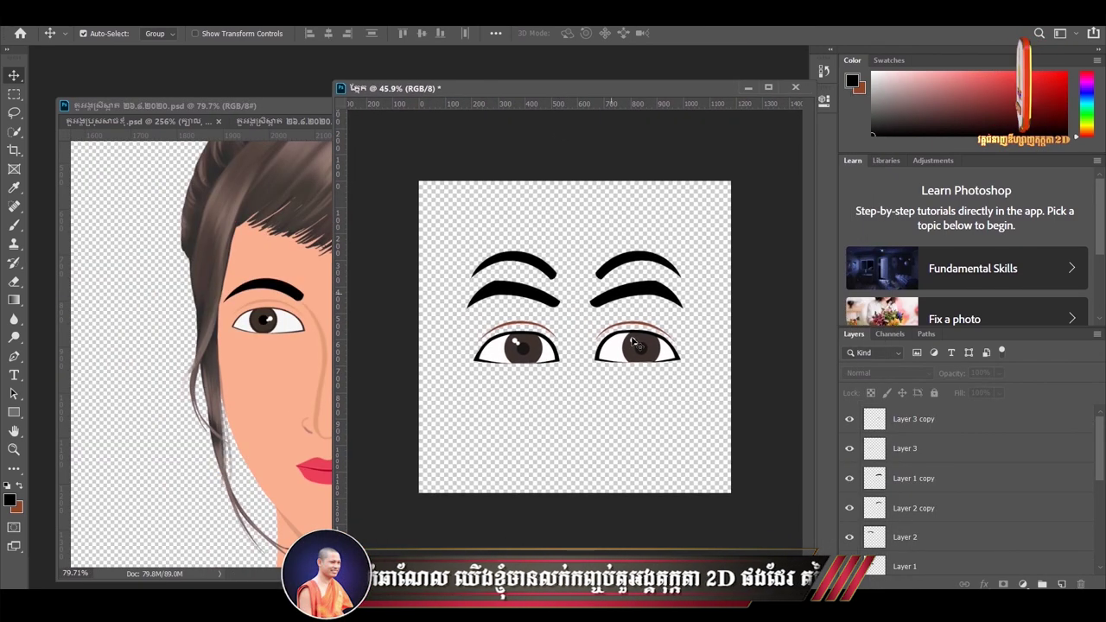
drag(690, 403, 477, 220)
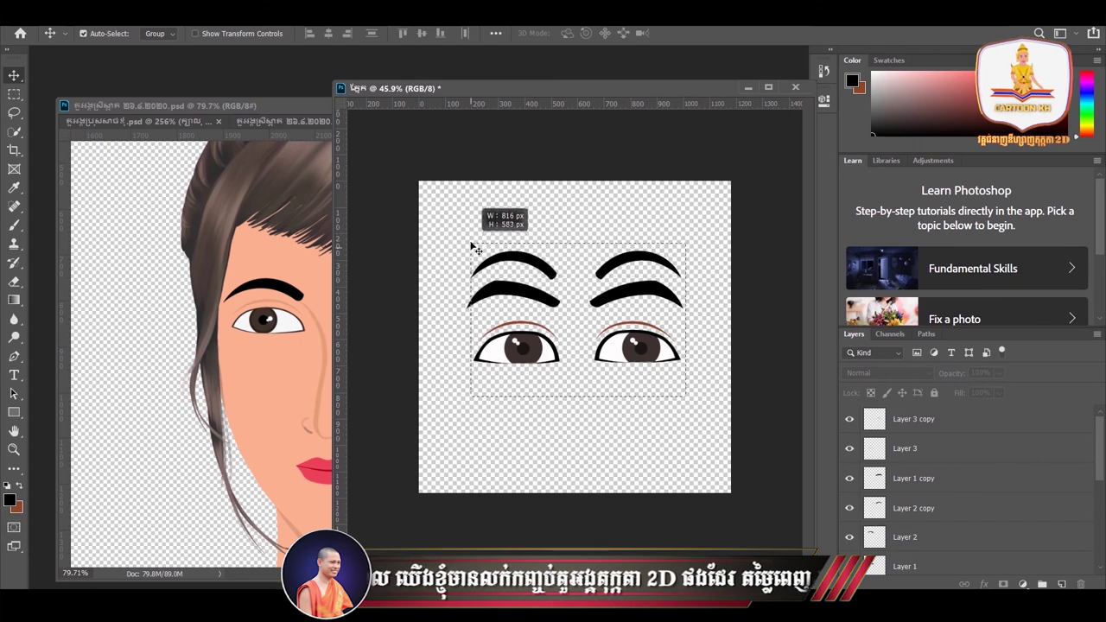
drag(526, 300, 527, 315)
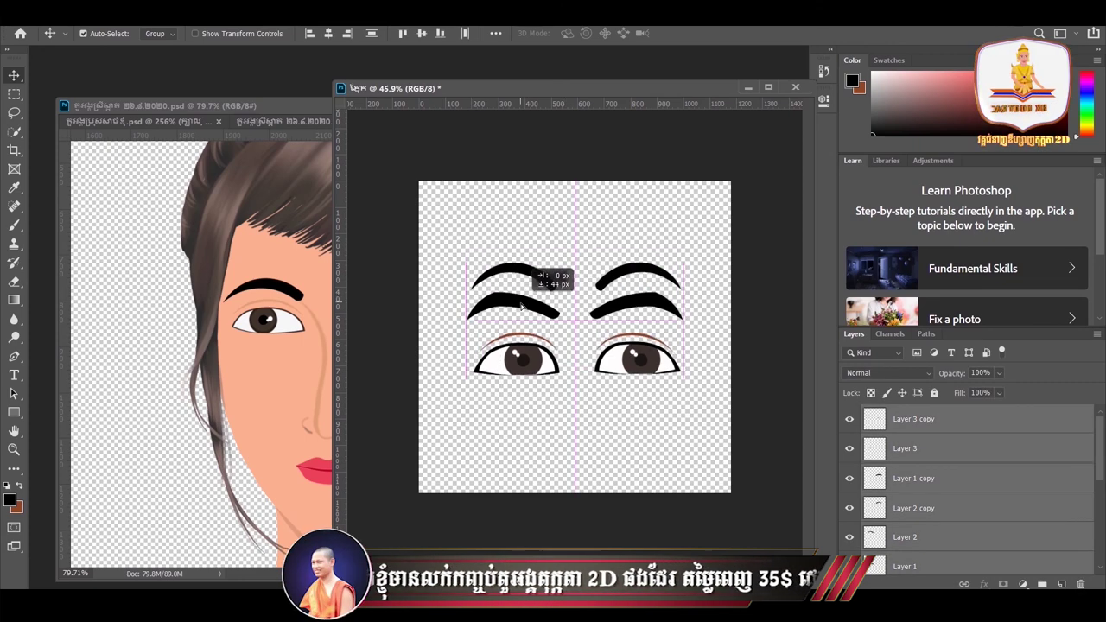
drag(698, 407, 467, 262)
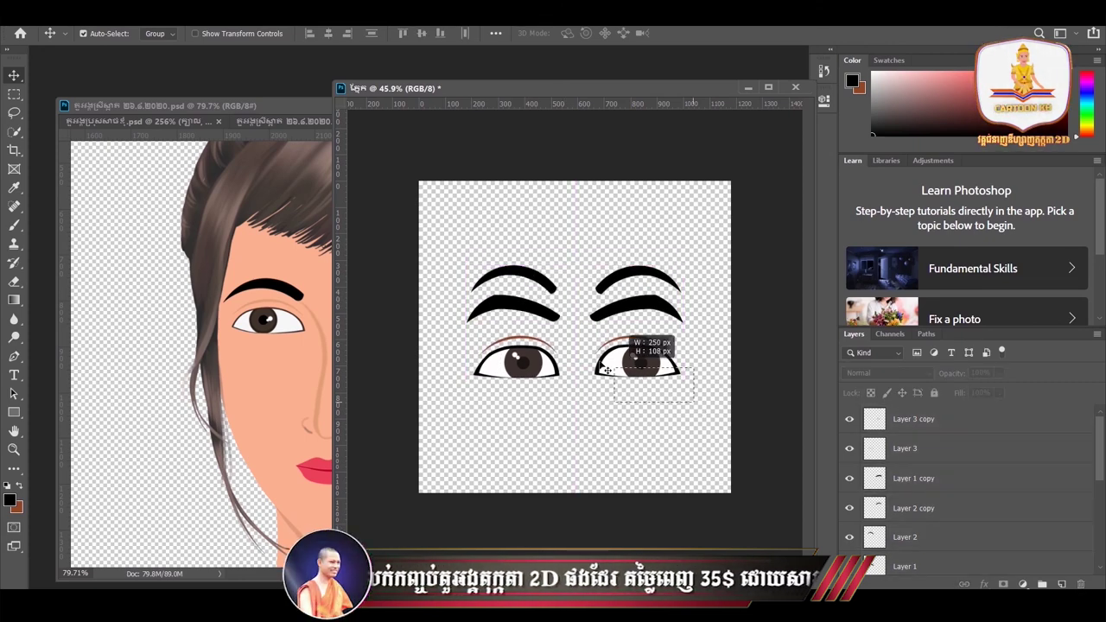
drag(521, 318, 521, 317)
click(649, 389)
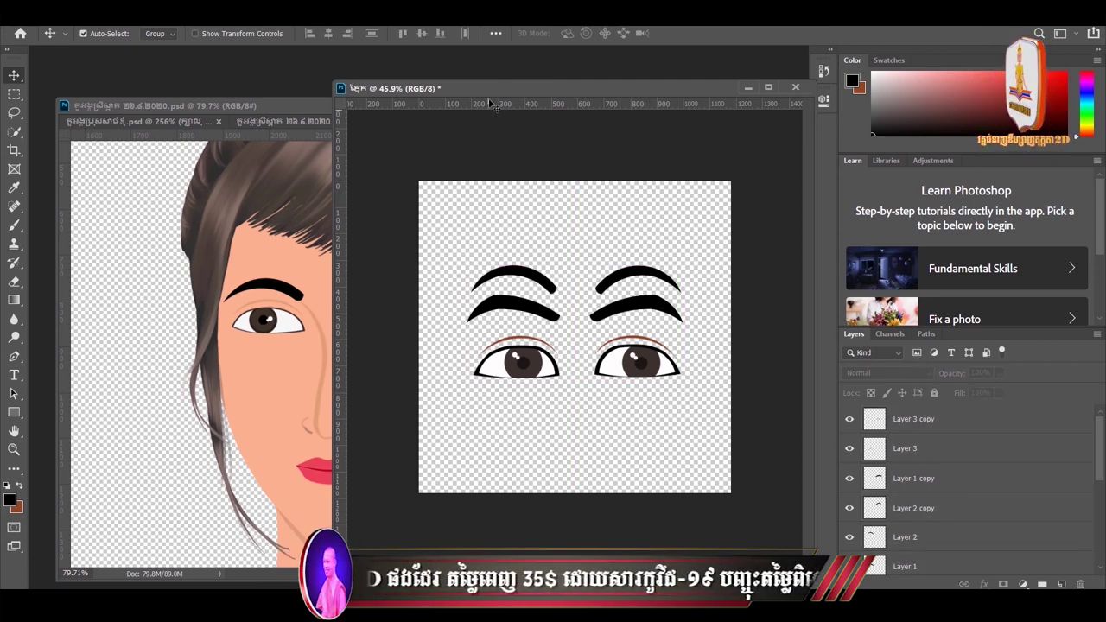
drag(517, 90, 461, 102)
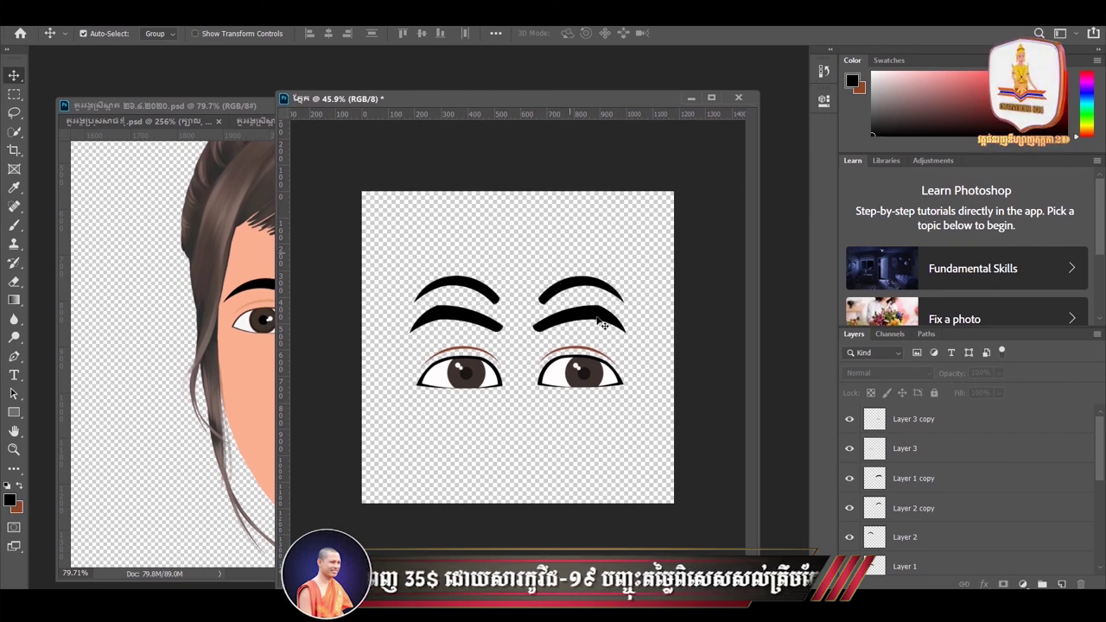
drag(620, 425, 430, 222)
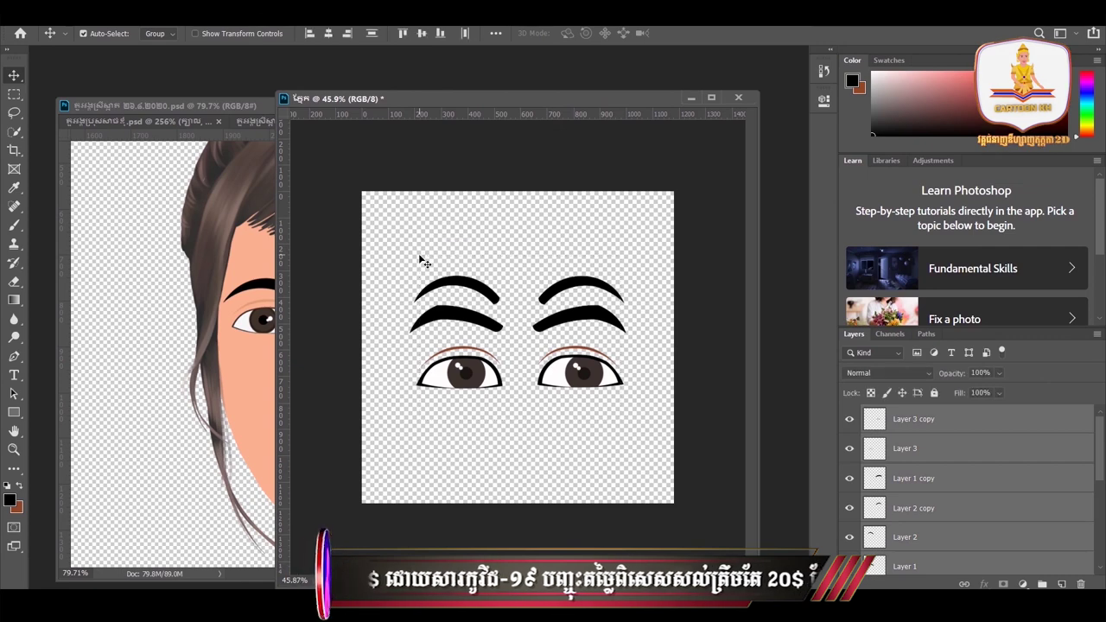
click(904, 426)
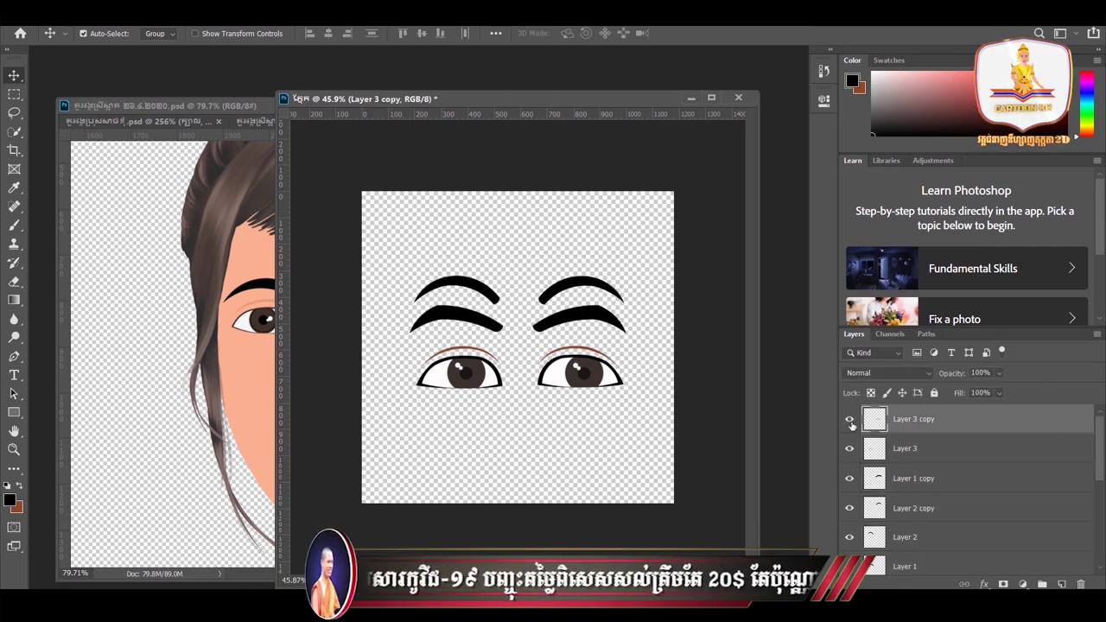
drag(627, 415, 449, 237)
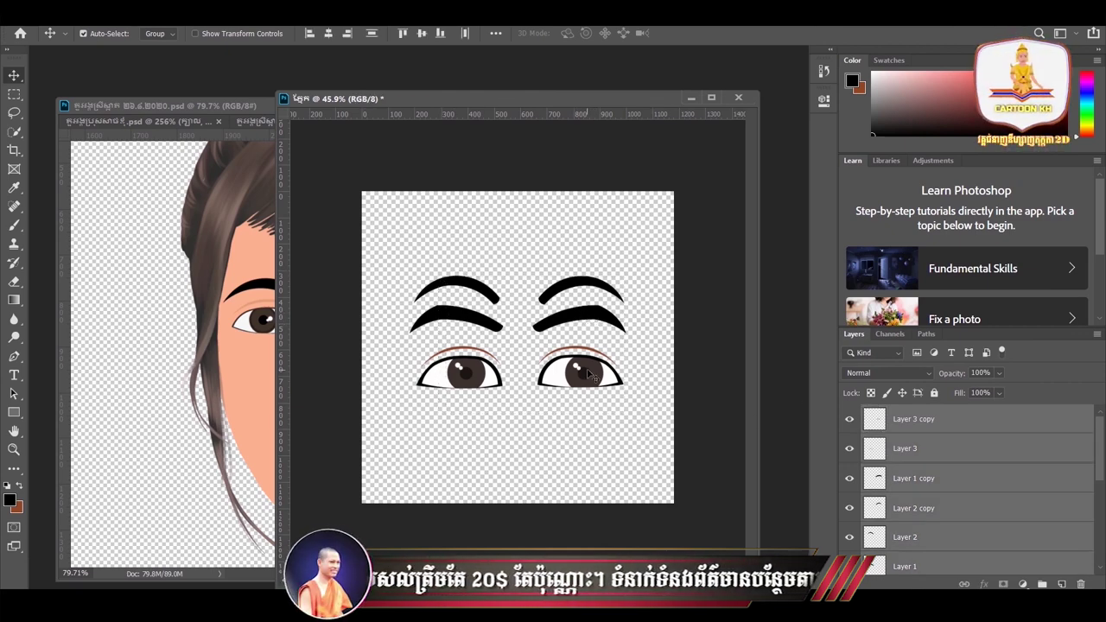
drag(623, 421, 432, 289)
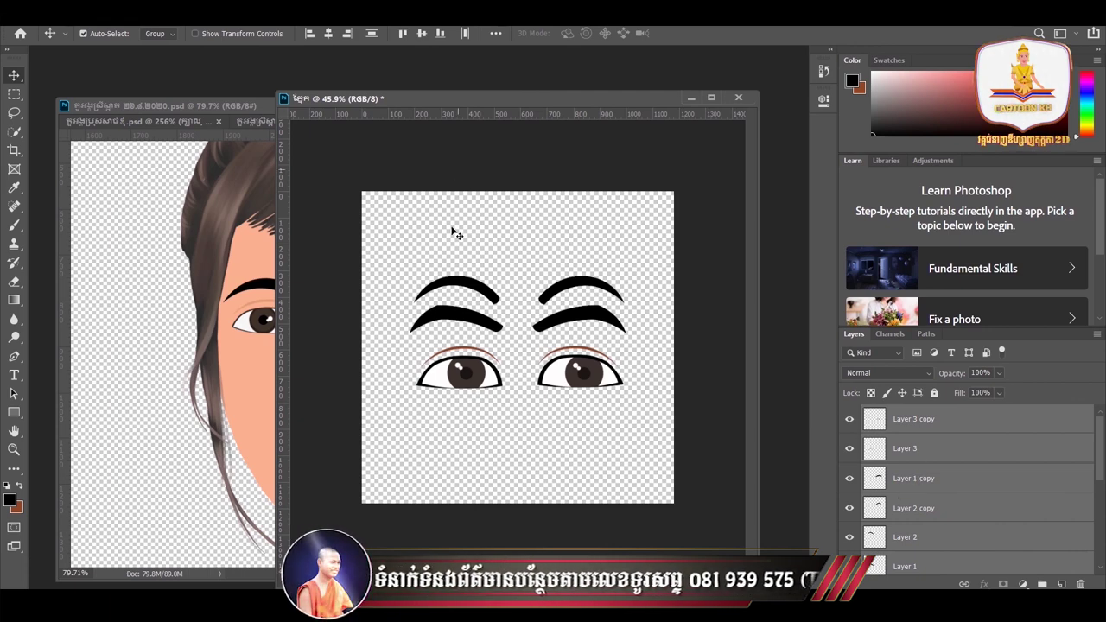
scroll(471, 275, up, 1)
Zoom the eyes canvas to 67.2%, select the eye artwork layers, and open the File menu
scroll(471, 268, up, 1)
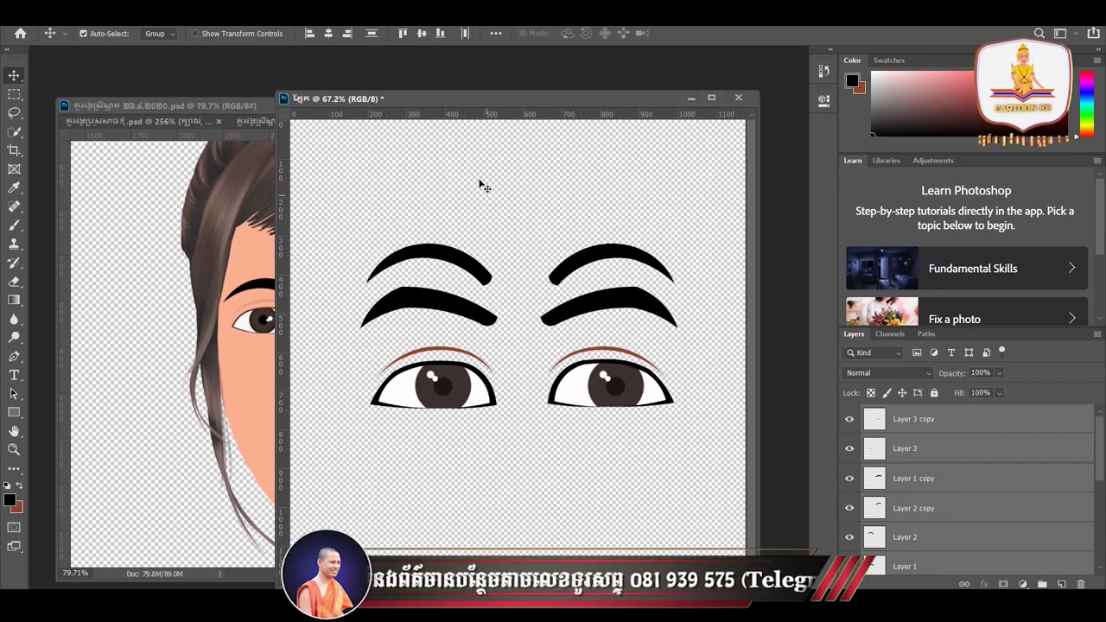
drag(357, 197, 660, 451)
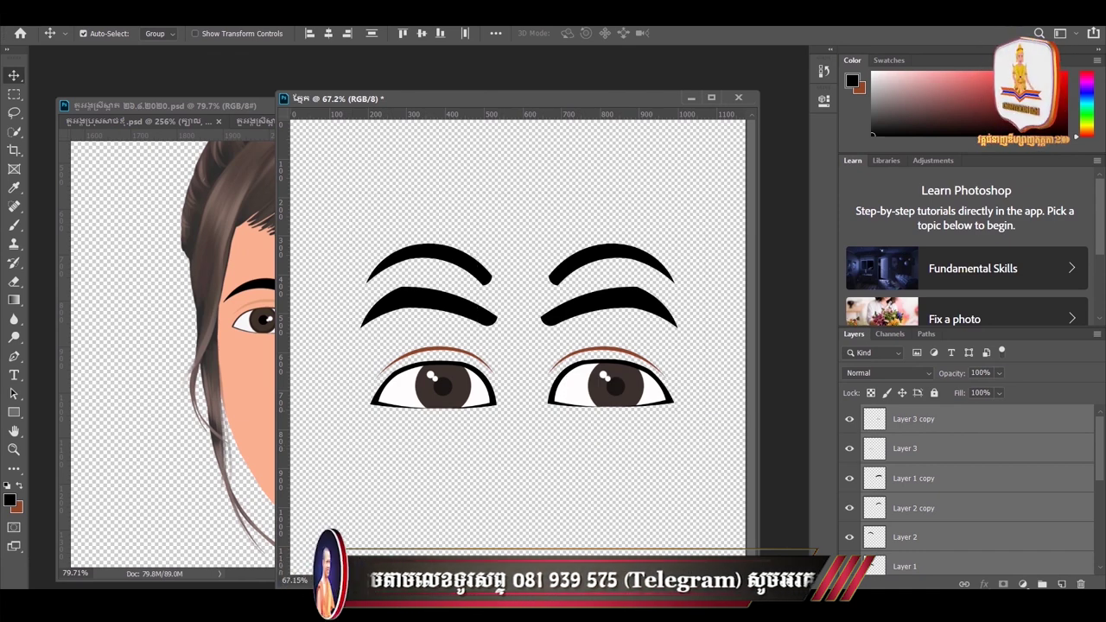
click(35, 12)
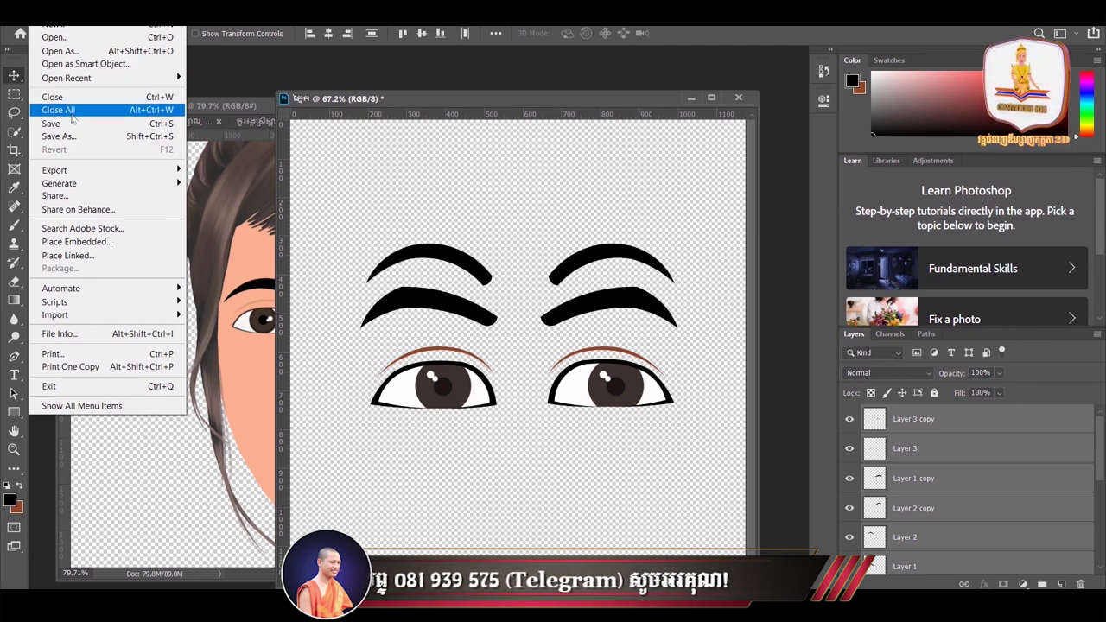
Save the eyes as a layered PSD with 'ី' appended to the file name, accepting compatibility options
click(111, 126)
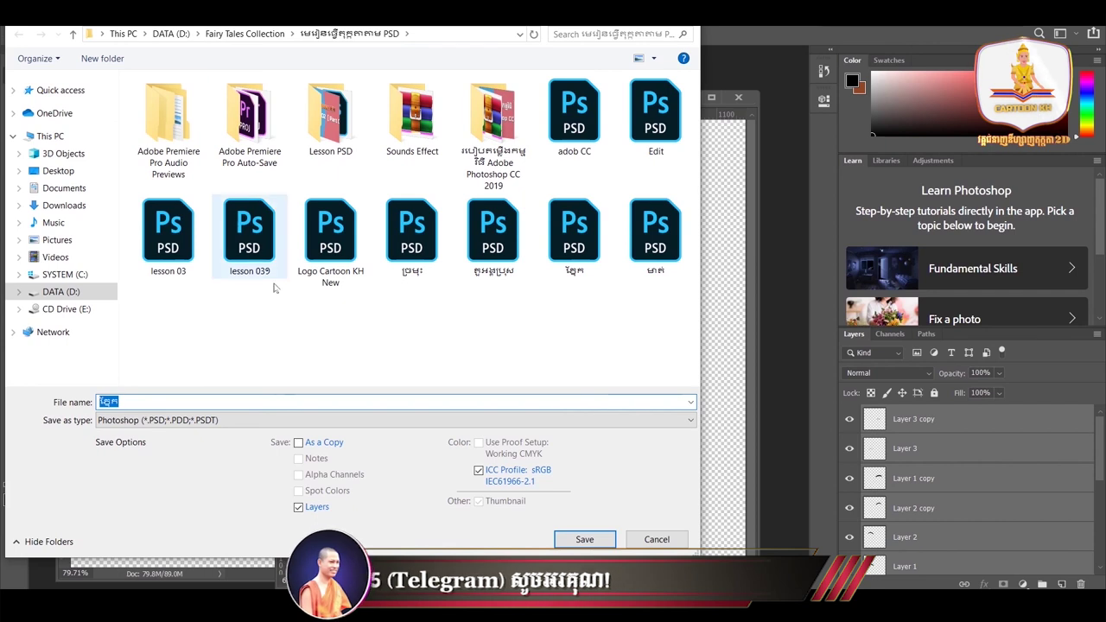
click(144, 400)
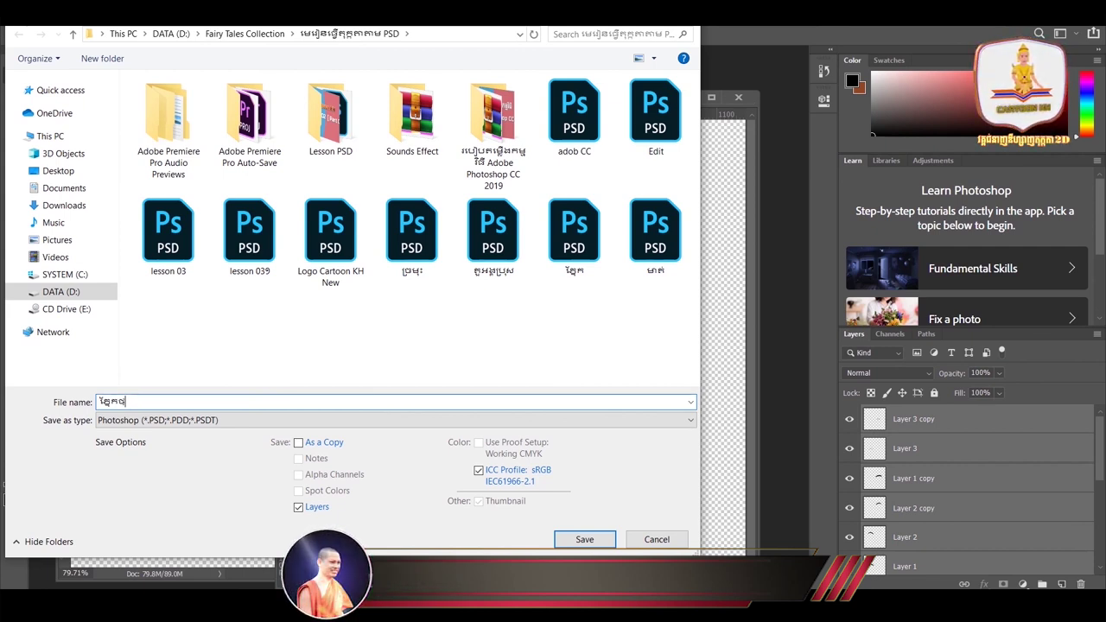
text(ី)
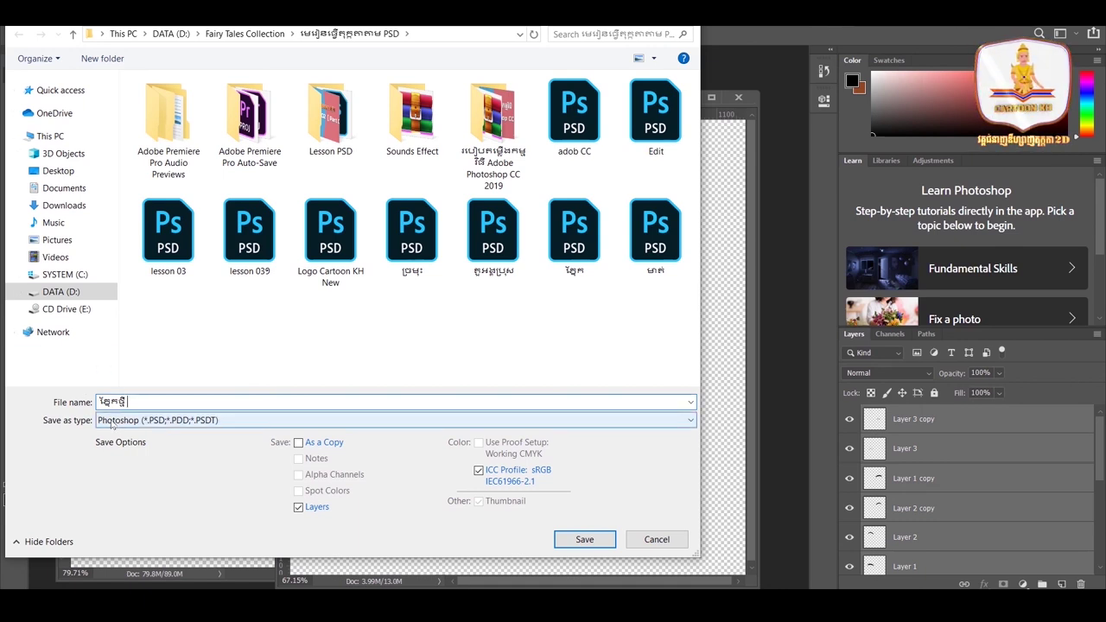
click(584, 539)
click(712, 165)
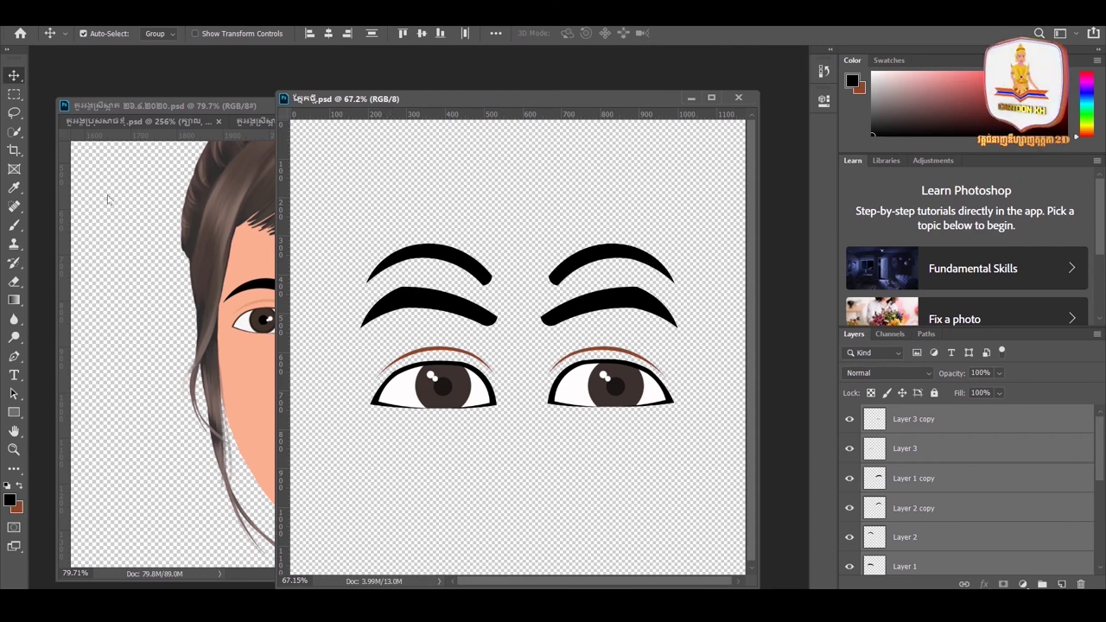
click(42, 12)
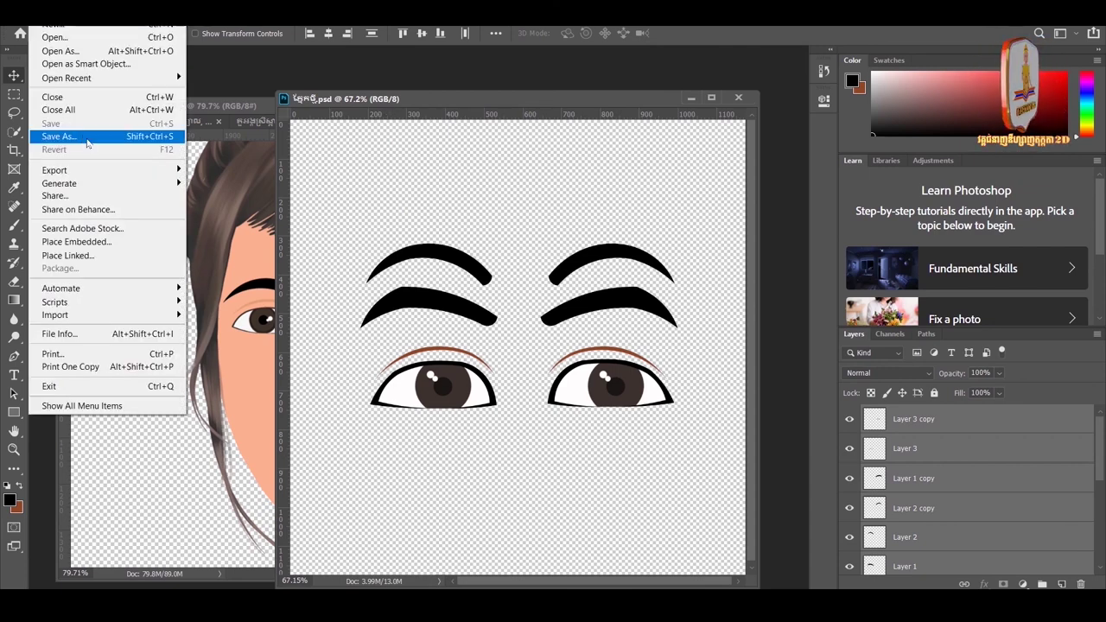
Save a PNG copy of the eyes under the same name using the Large file size option
click(61, 136)
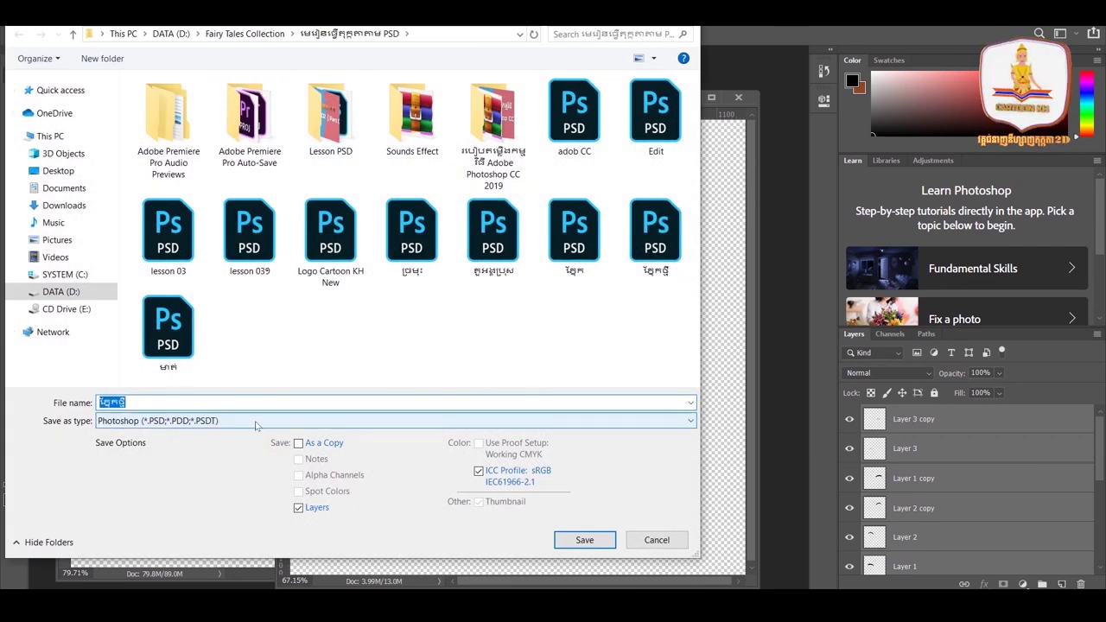
click(487, 429)
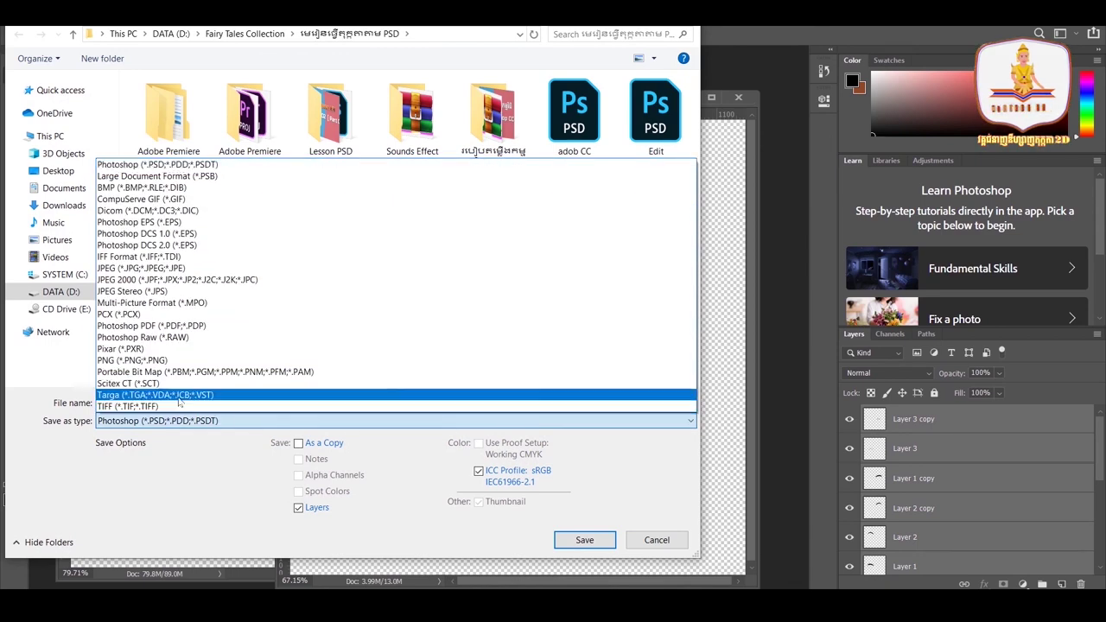
click(231, 427)
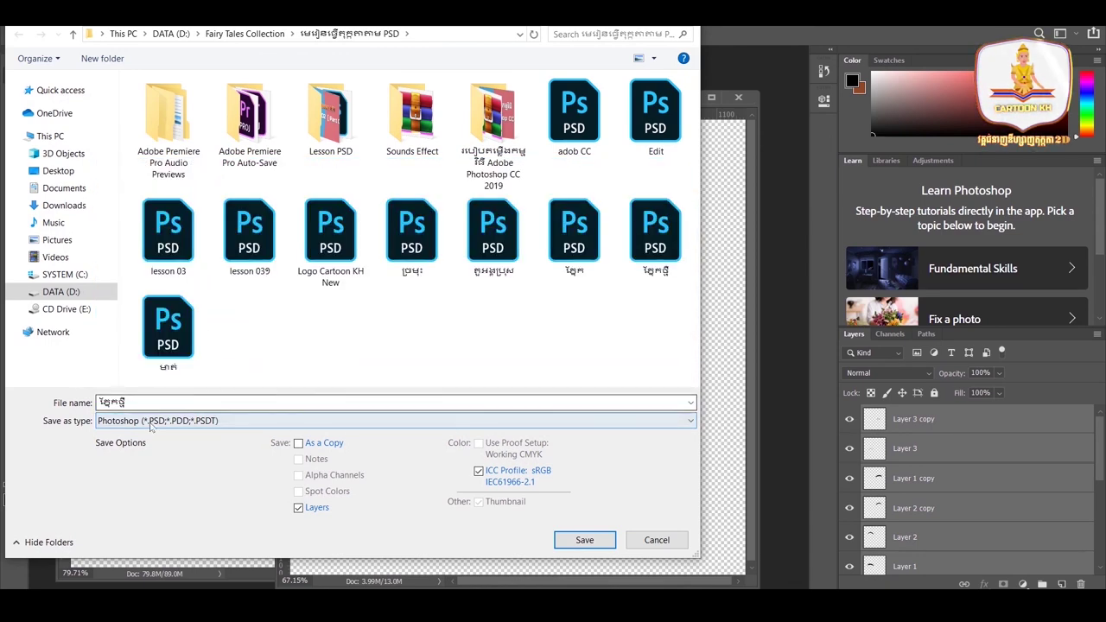
click(173, 421)
click(138, 361)
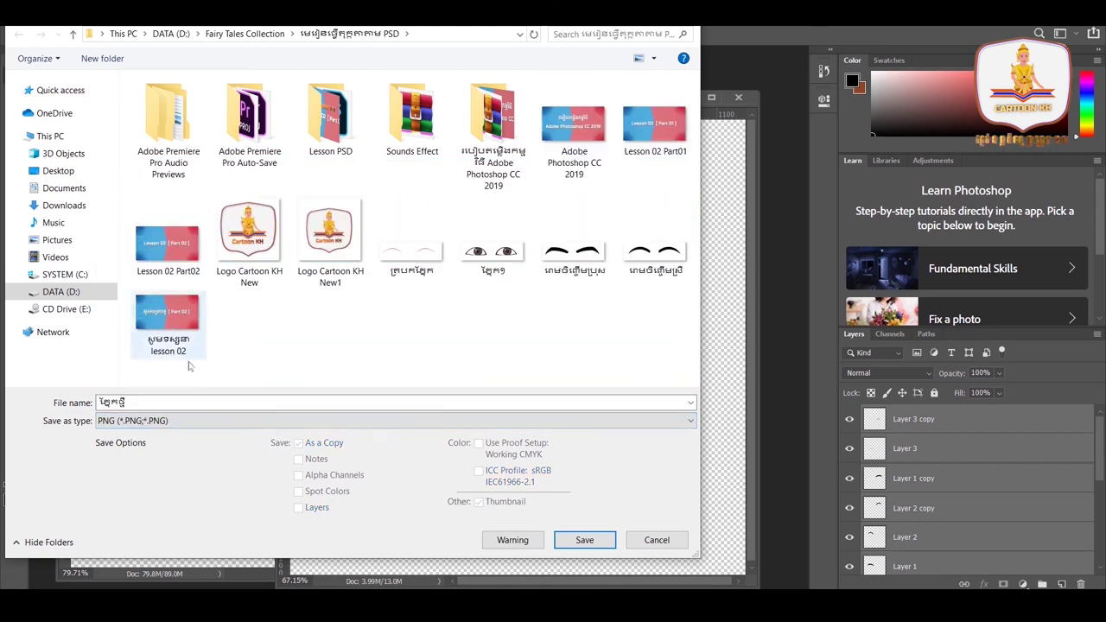
click(584, 542)
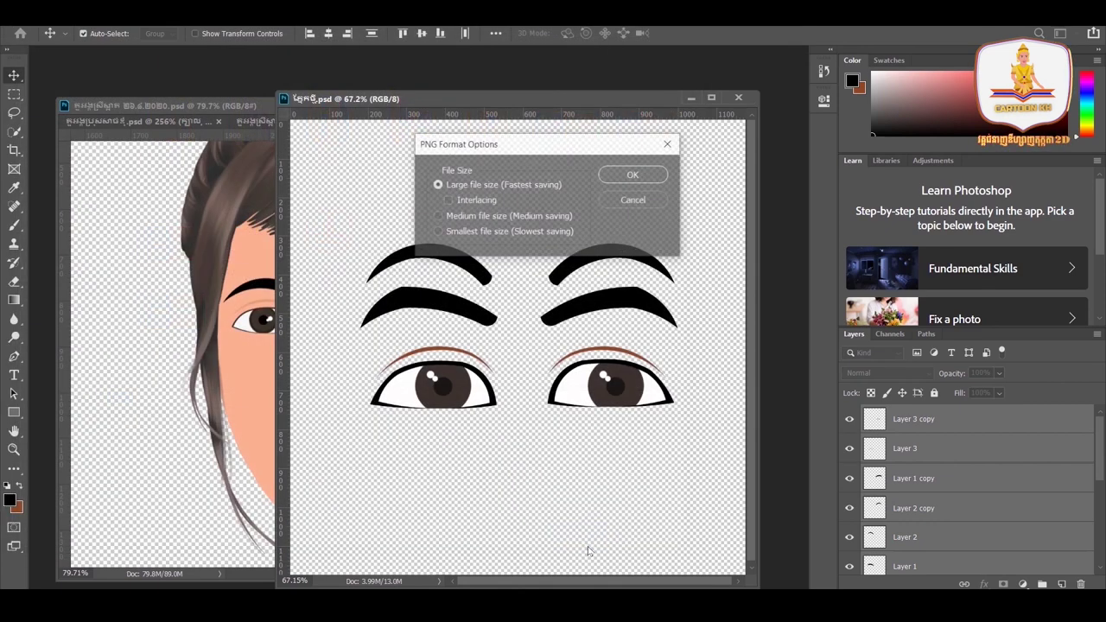
click(633, 175)
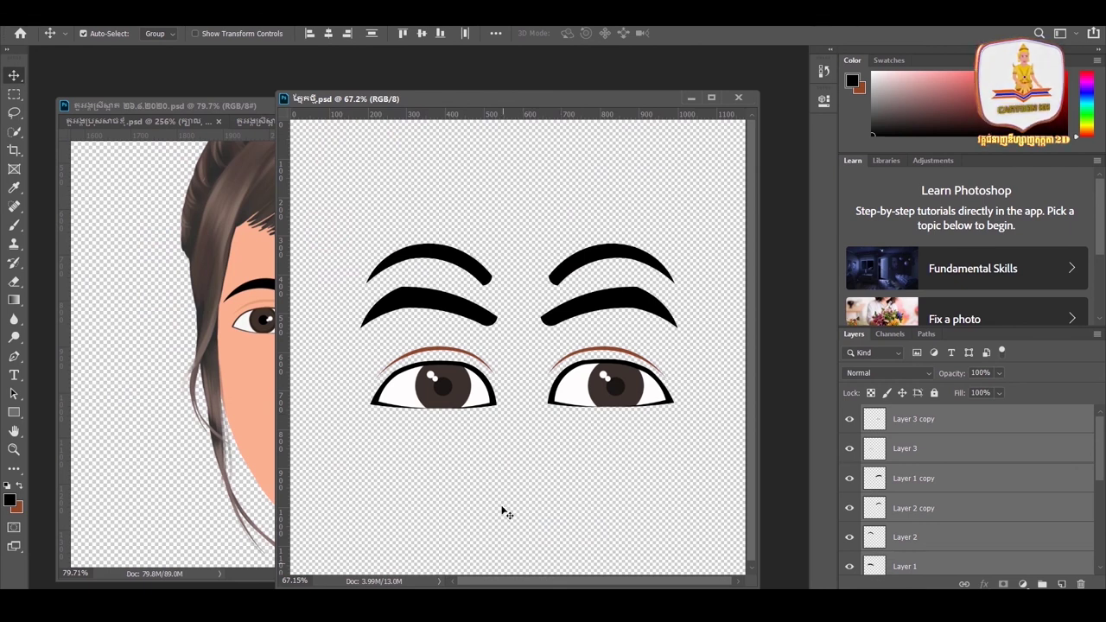
Move all eyes and eyebrows about 15 px lower, then compare with the face drawing
mouse_move(560, 102)
mouse_down()
mouse_move(530, 94)
mouse_move(546, 93)
mouse_up()
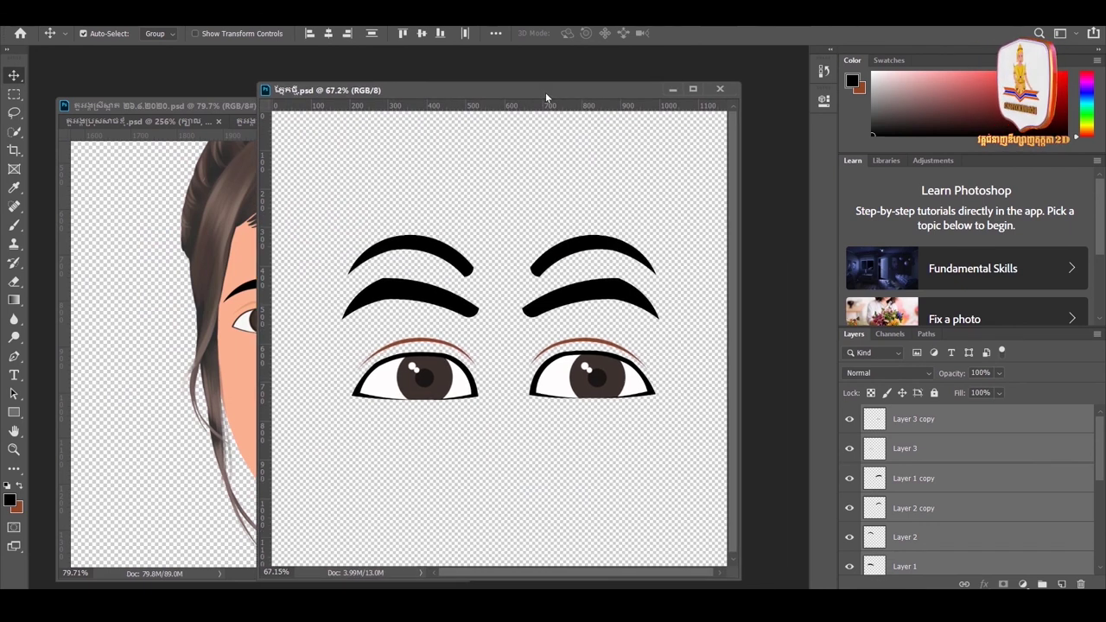
mouse_move(342, 225)
mouse_down()
mouse_move(617, 412)
mouse_move(598, 395)
mouse_up()
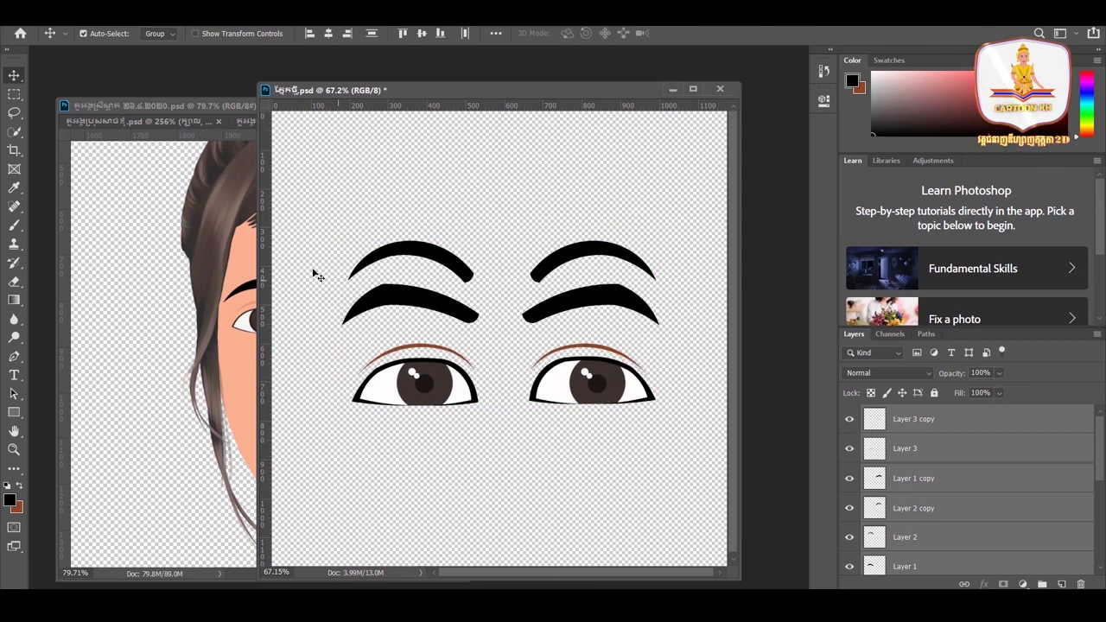
click(143, 121)
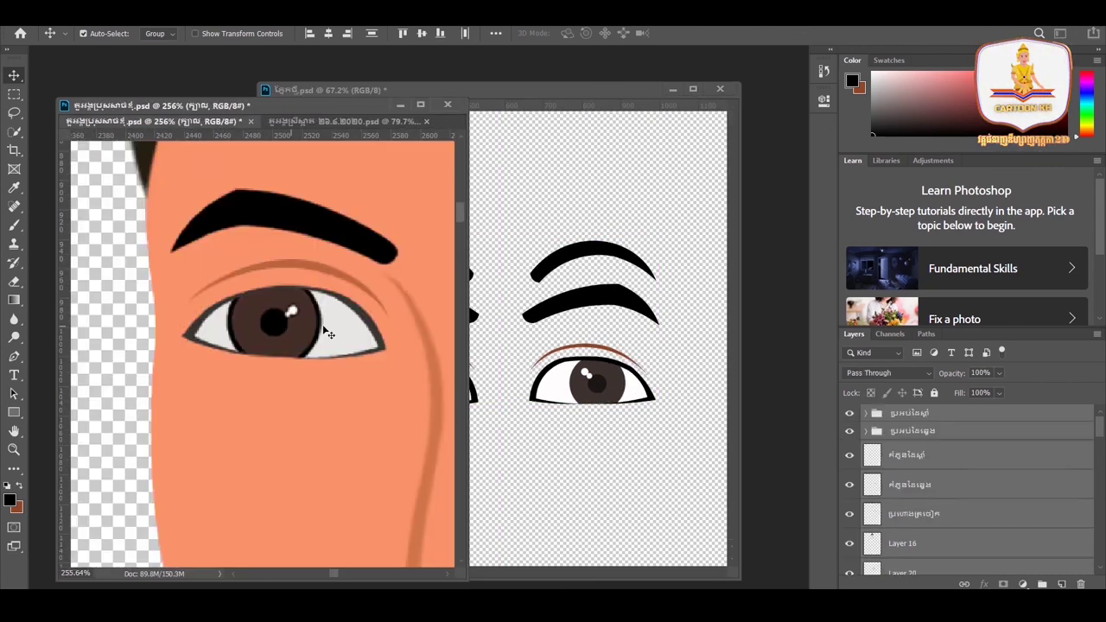
scroll(328, 331, down, 2)
scroll(311, 328, down, 1)
scroll(294, 326, down, 1)
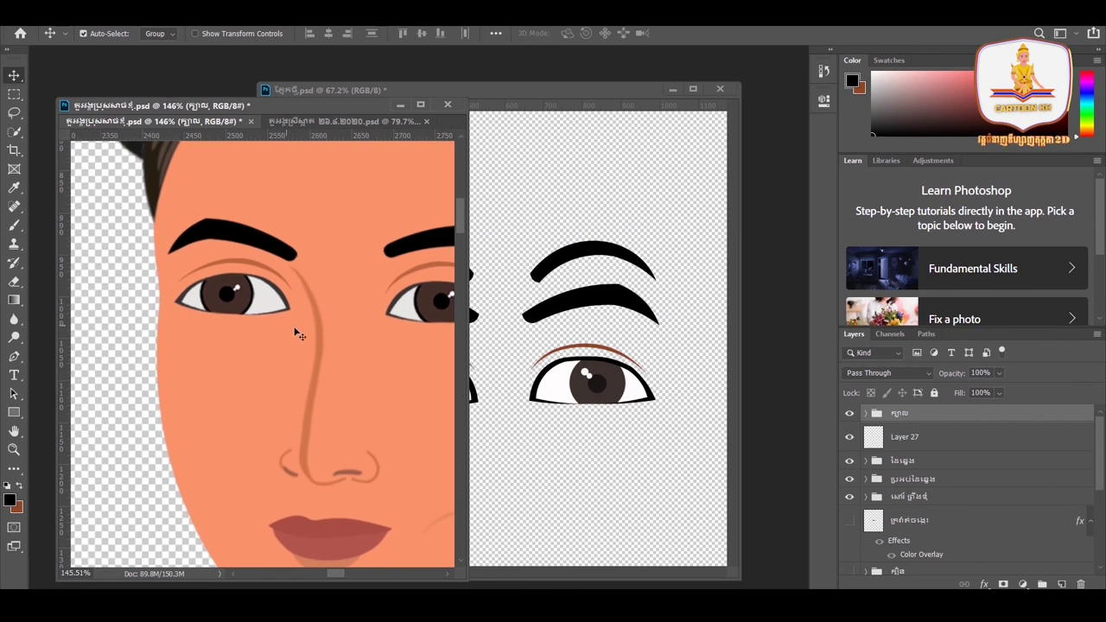
scroll(302, 330, down, 1)
drag(336, 340, 292, 328)
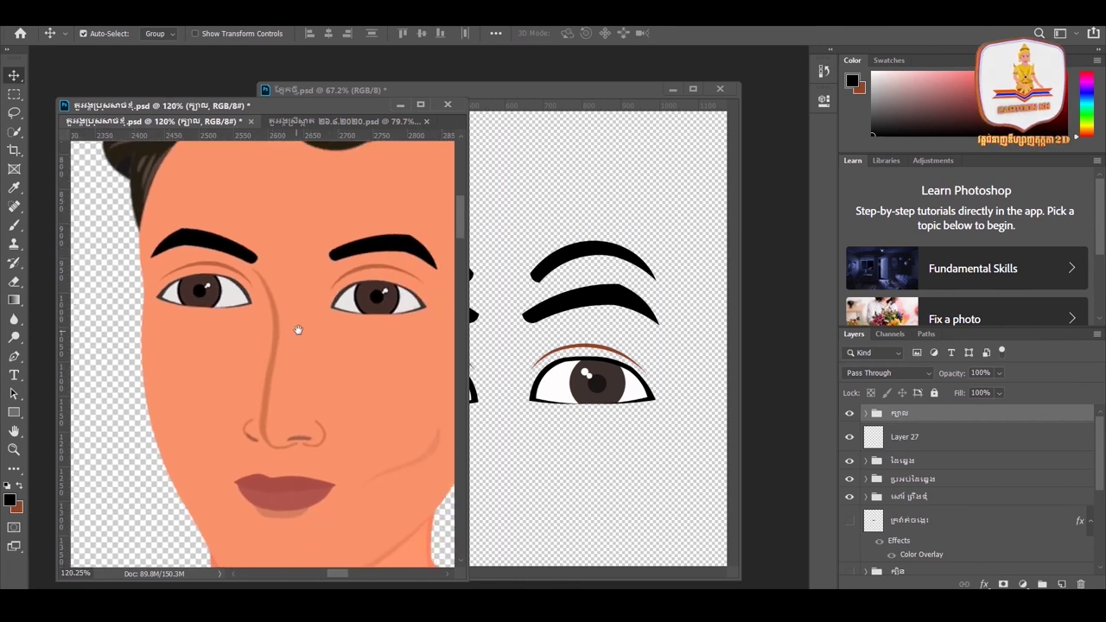
click(583, 338)
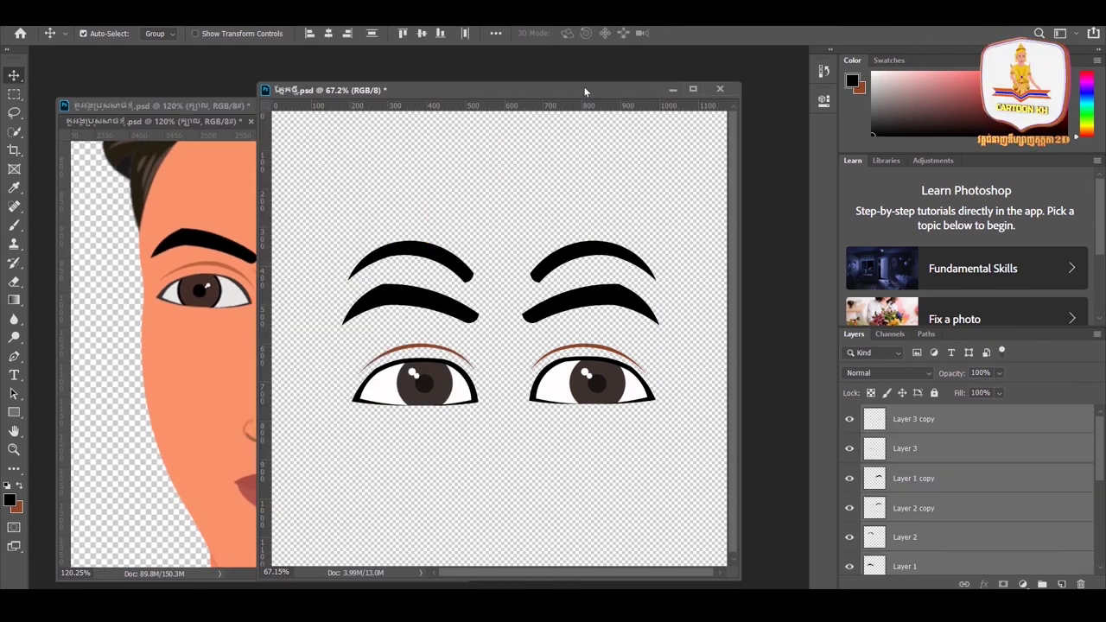
drag(584, 91, 611, 93)
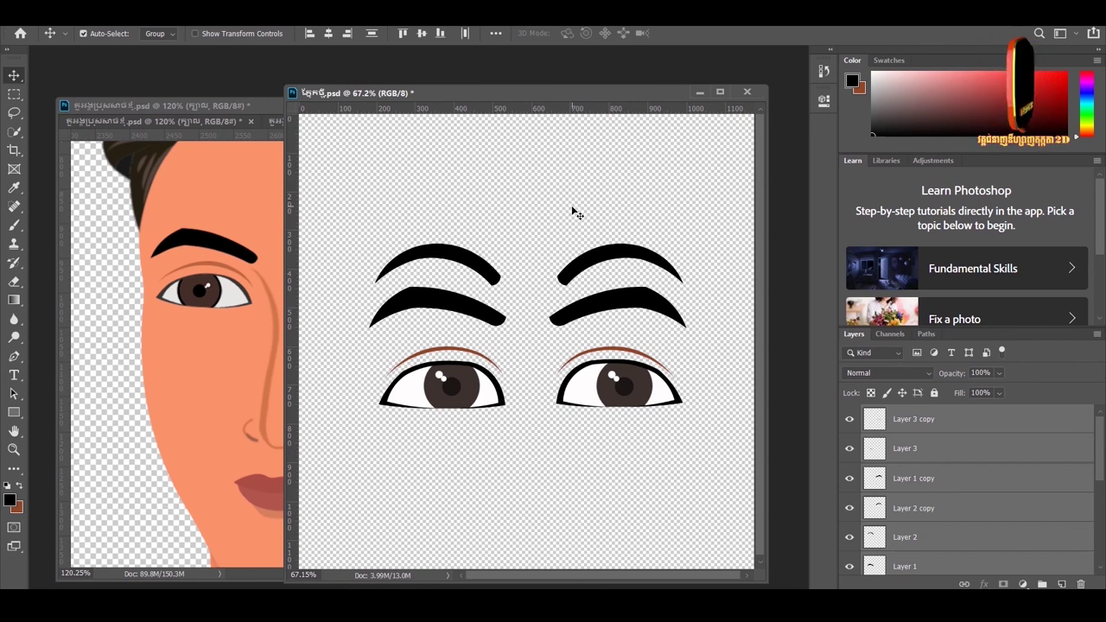
click(350, 216)
drag(347, 213, 686, 437)
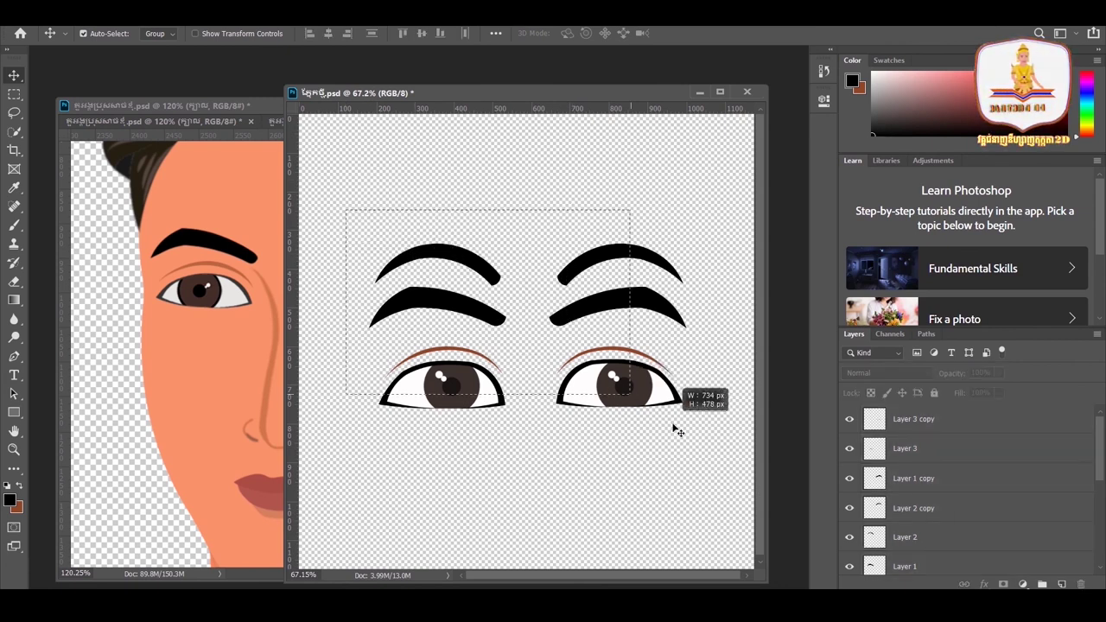
drag(694, 449, 377, 230)
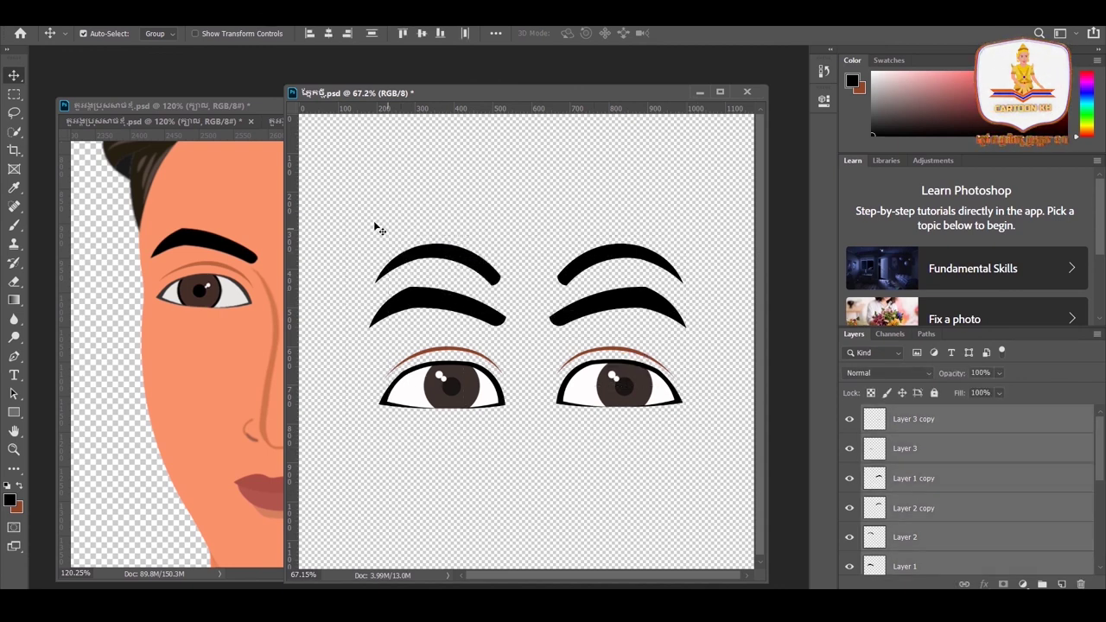
click(373, 227)
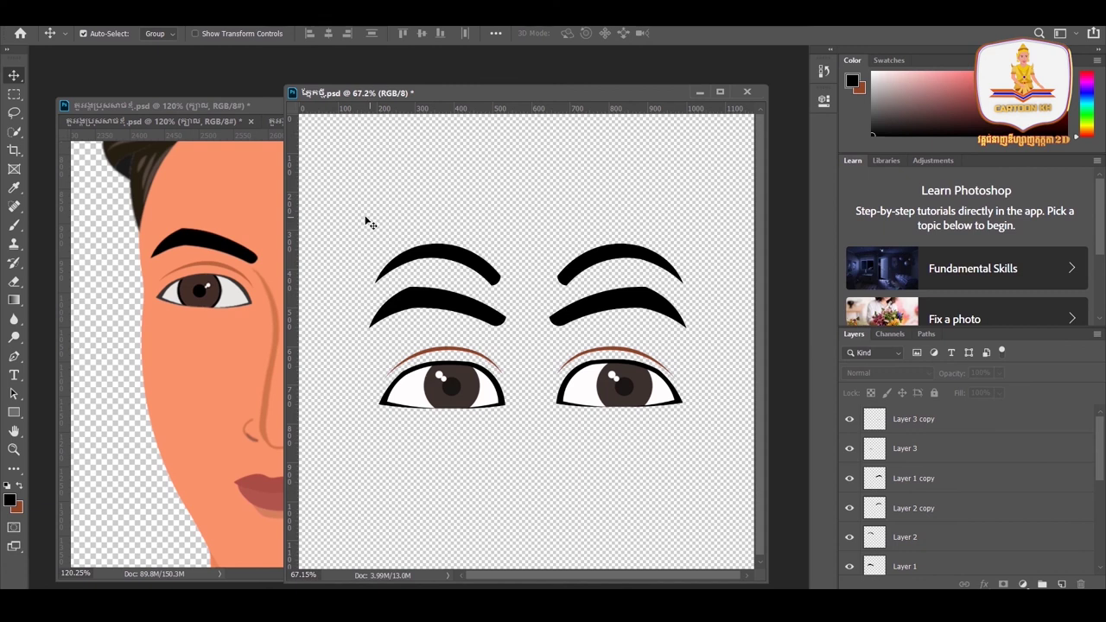
drag(363, 216, 689, 422)
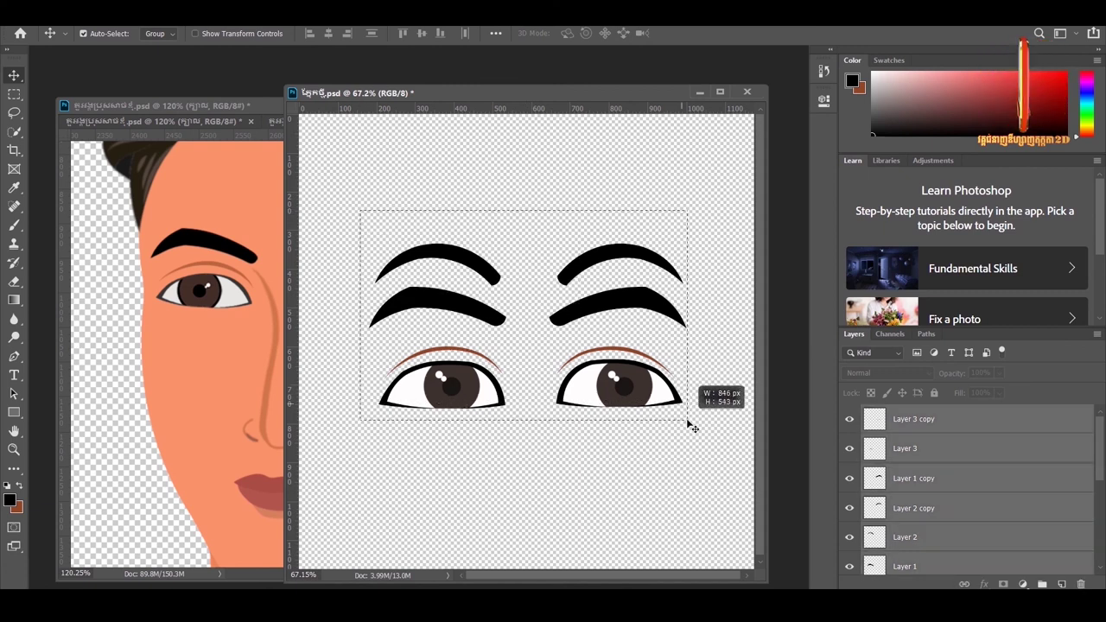